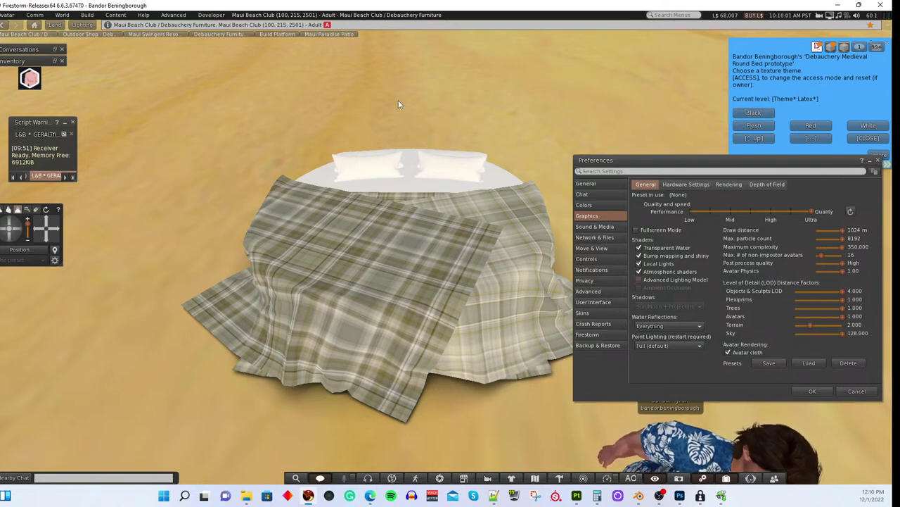
Step: Switch to Photoshop and start loading files into a stack, adding Blanket3_AO from the Adobe Substance 3D Painter export folder
click(679, 496)
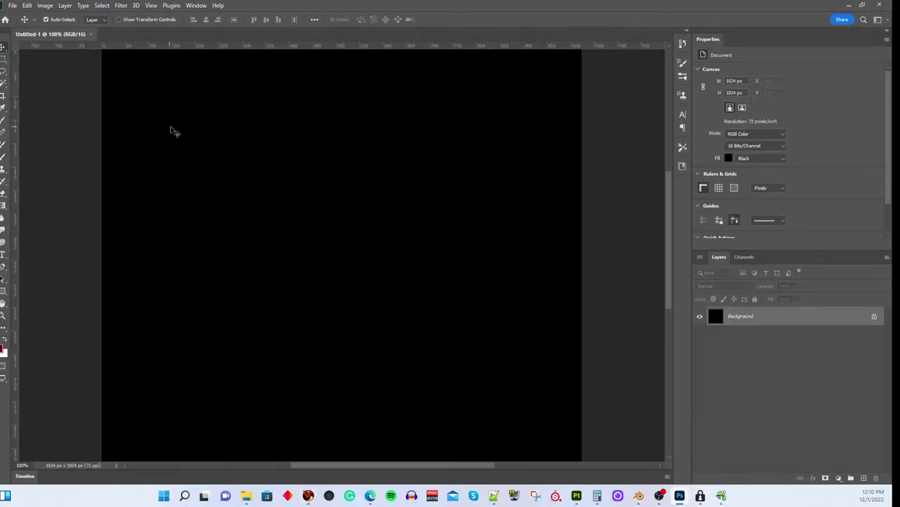
click(12, 5)
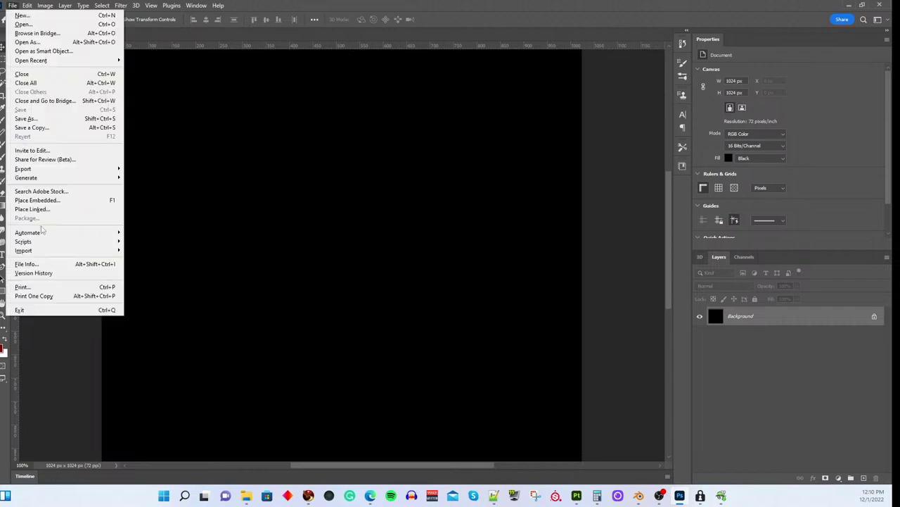
mouse_move(61, 248)
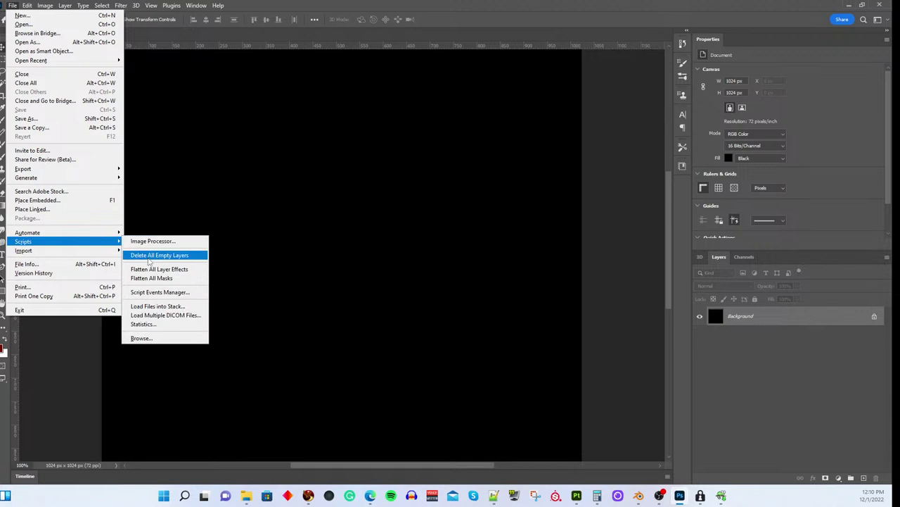
click(175, 308)
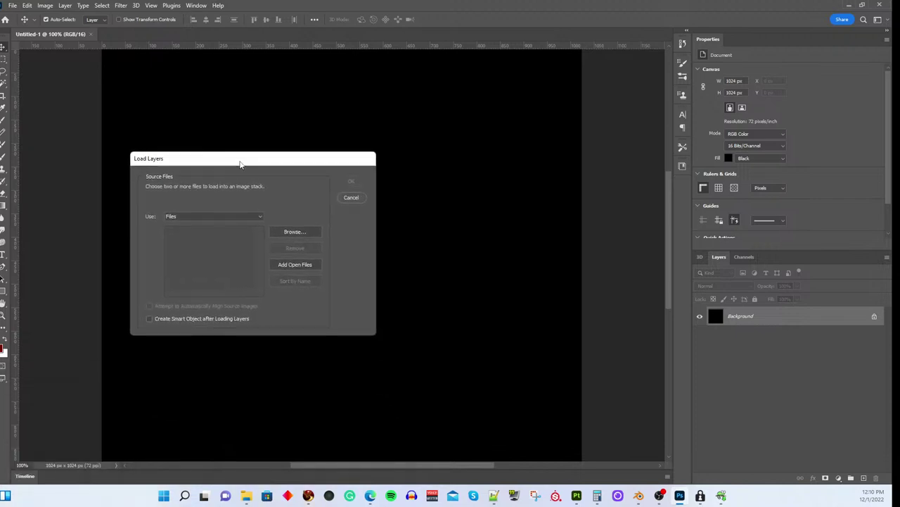
click(294, 232)
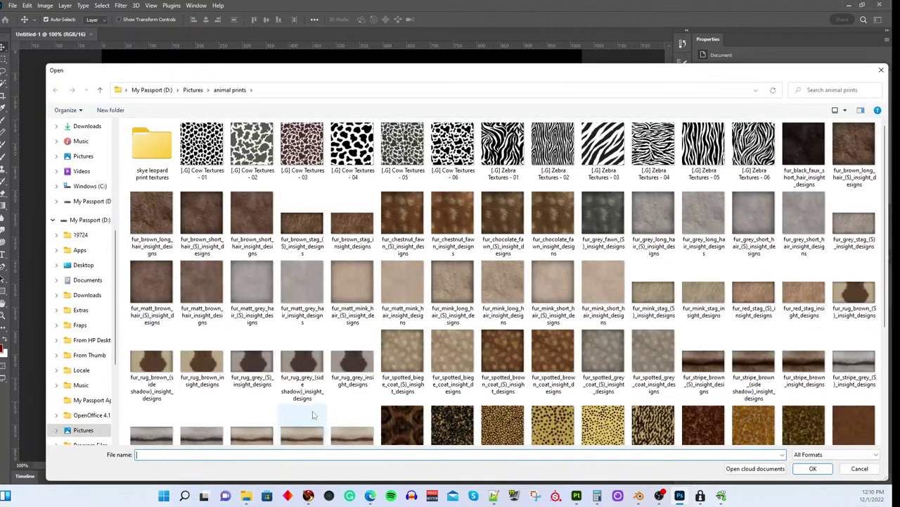
scroll(70, 239, up, 5)
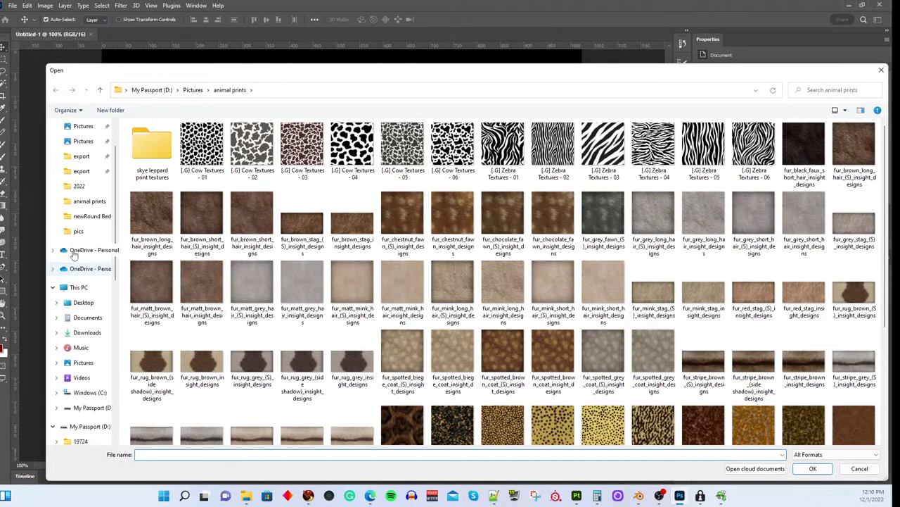
click(82, 219)
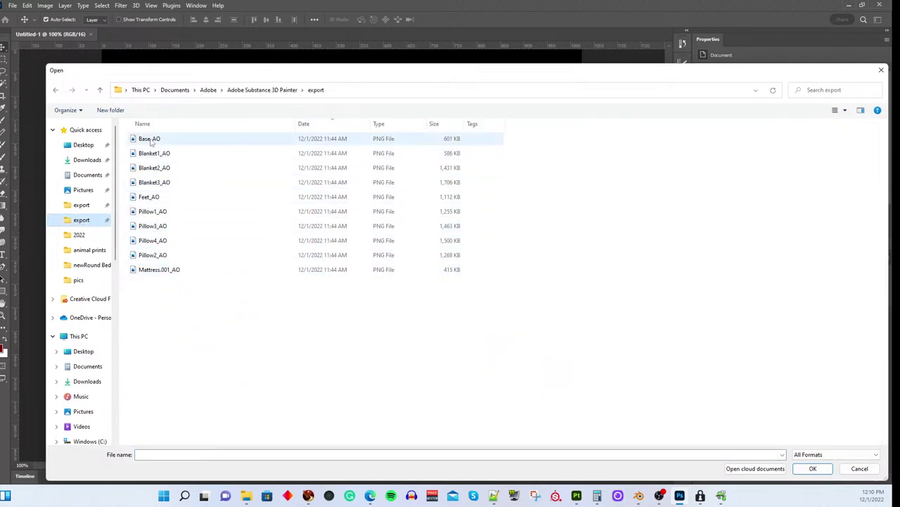
double_click(159, 185)
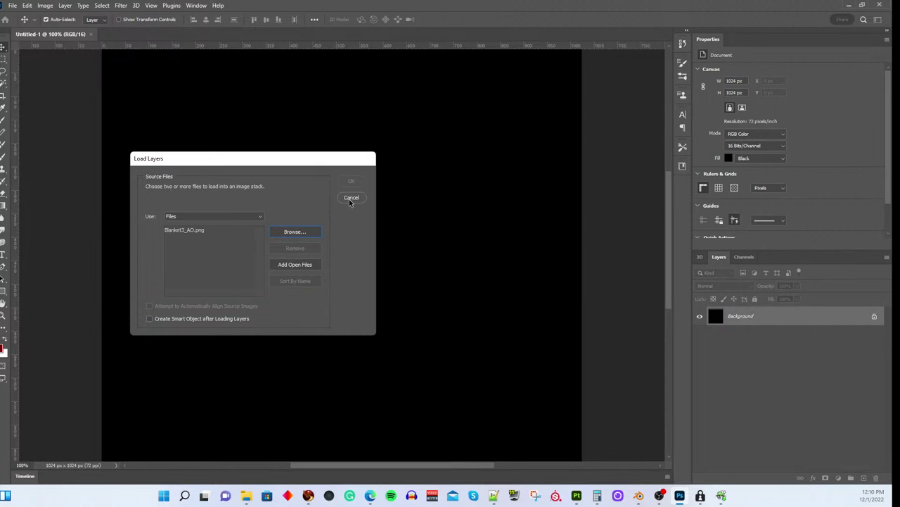
Step: Add all the AO maps from Base_AO through Mattress.001_AO to the source files and load them as a layer stack
click(293, 232)
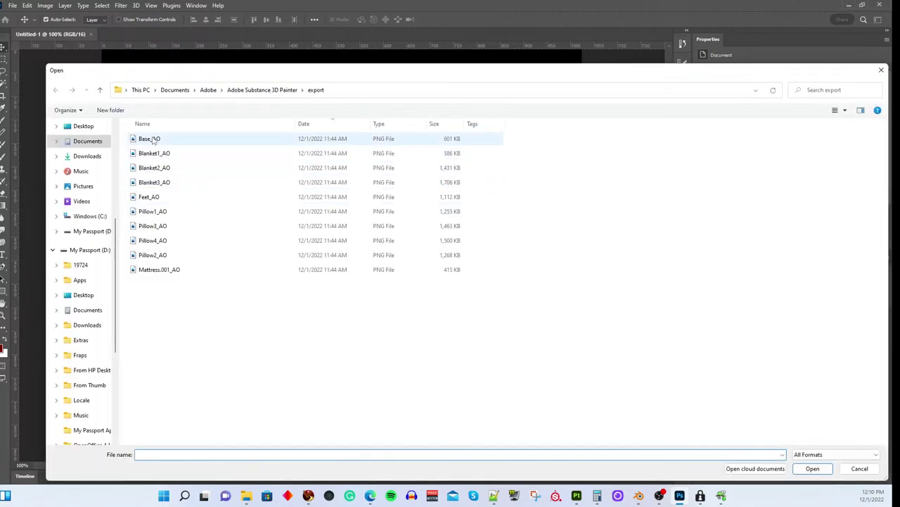
click(151, 139)
shift+click(176, 271)
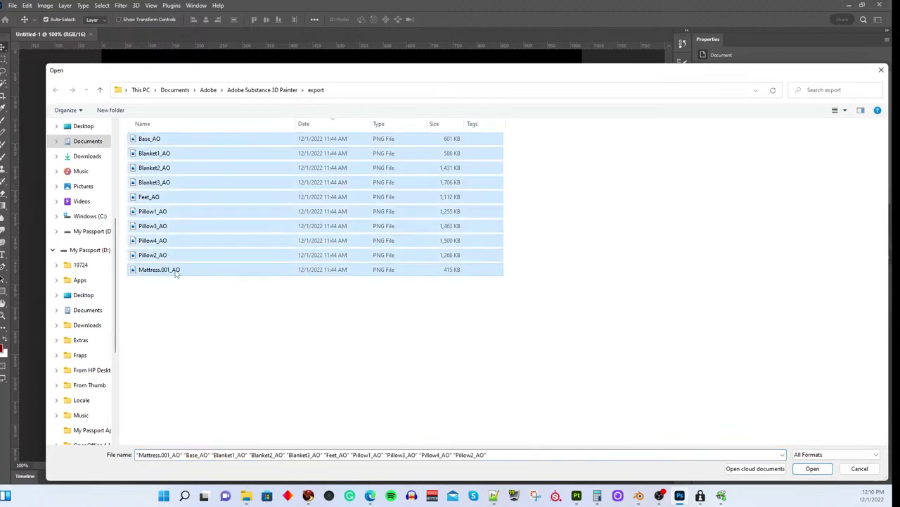
click(812, 469)
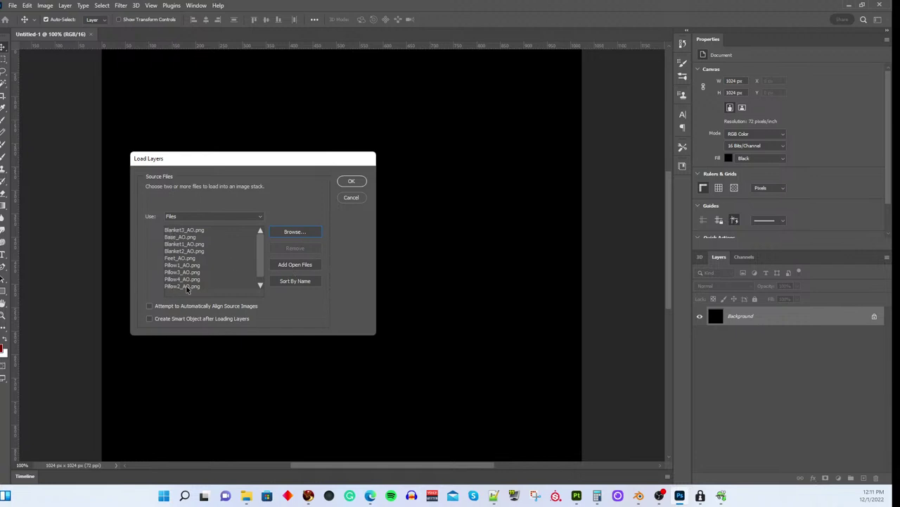
click(350, 184)
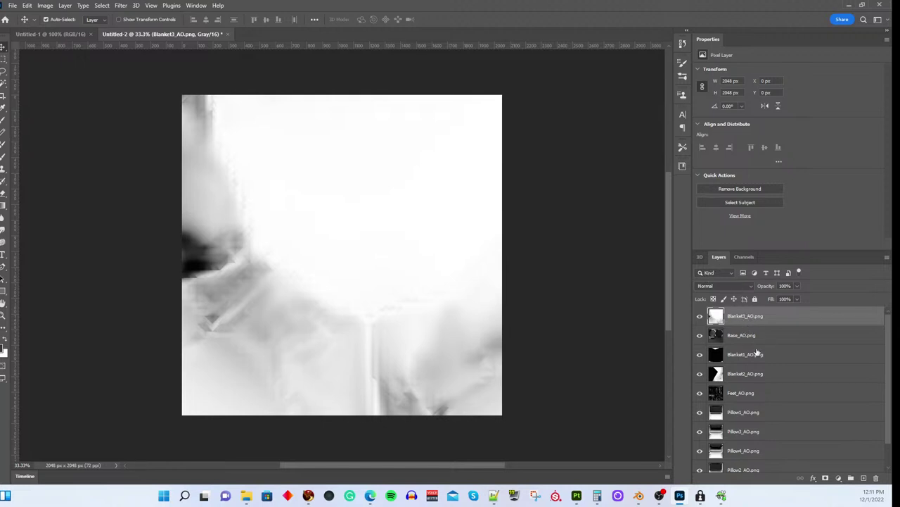
Step: Hide every AO layer in the new stack
scroll(753, 404, down, 1)
scroll(753, 403, up, 1)
drag(699, 318, 703, 465)
scroll(700, 422, up, 1)
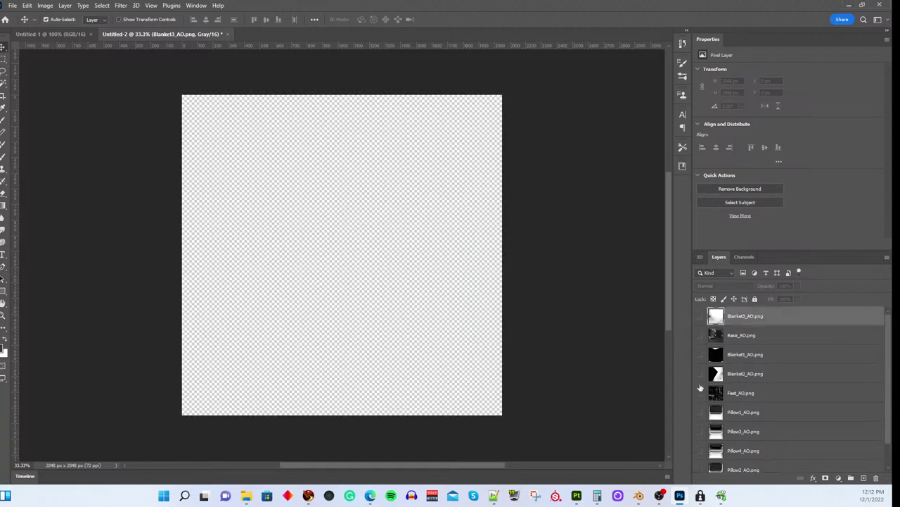
Step: Examine the Blanket3_AO, Base_AO and Blanket1_AO layers one at a time, leaving only Blanket1_AO shown
click(700, 318)
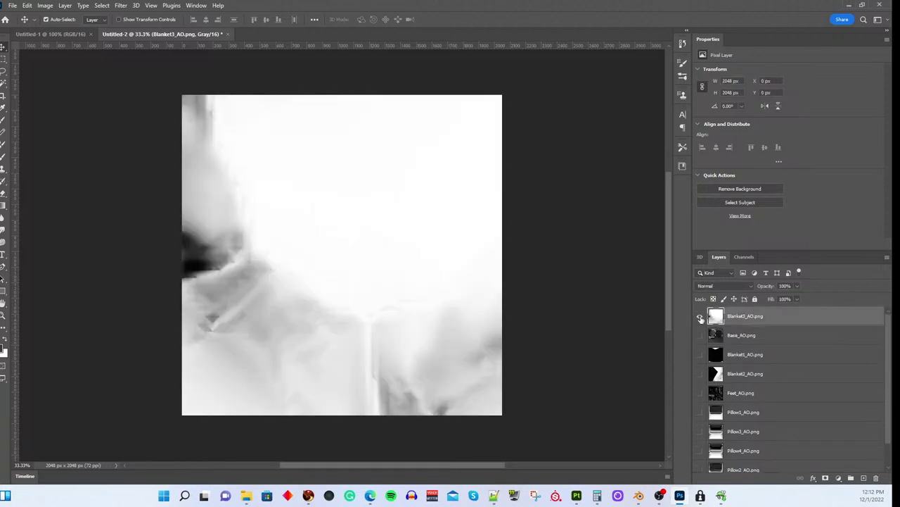
click(701, 318)
click(700, 336)
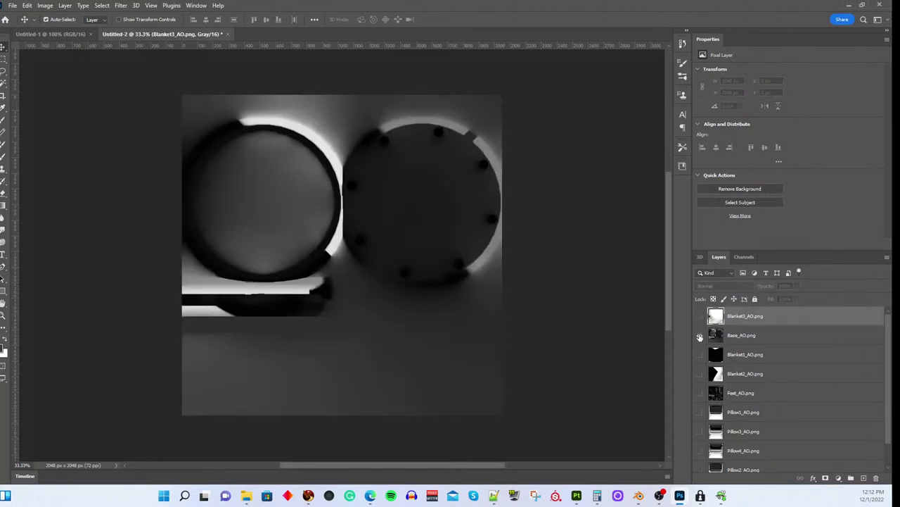
click(699, 337)
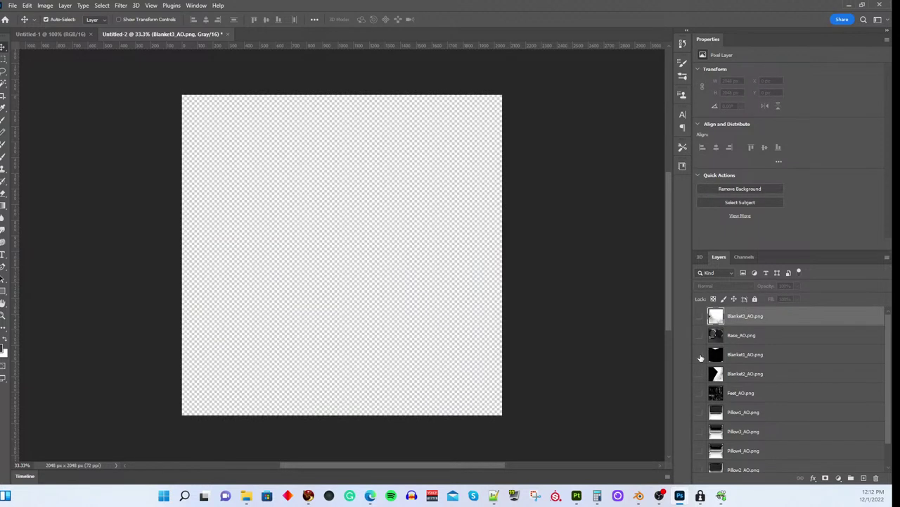
click(701, 355)
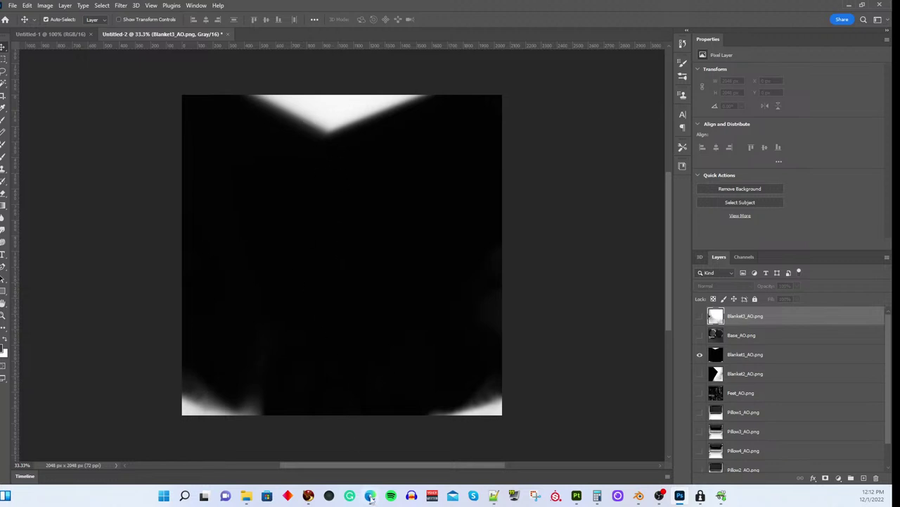
Step: Switch to Firestorm and compare the round bed's blankets from several angles with the Blanket1_AO map in Photoshop
click(309, 496)
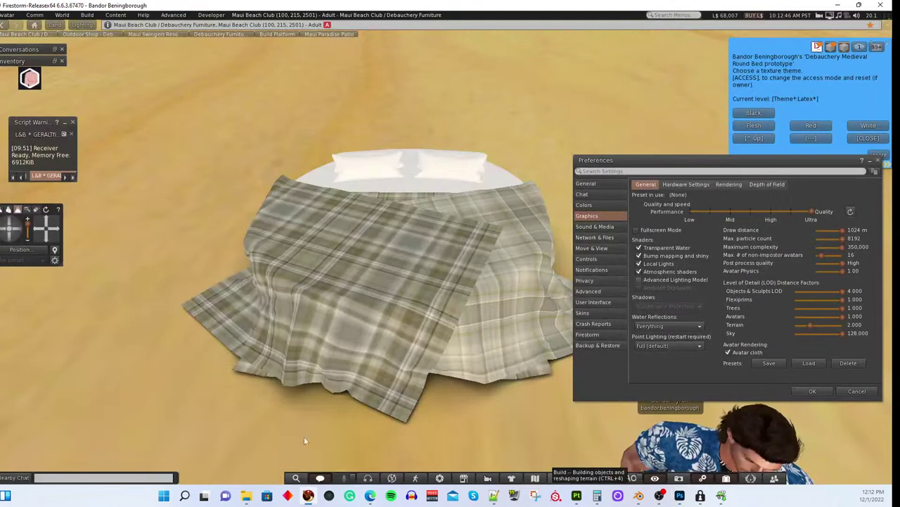
drag(398, 216, 438, 245)
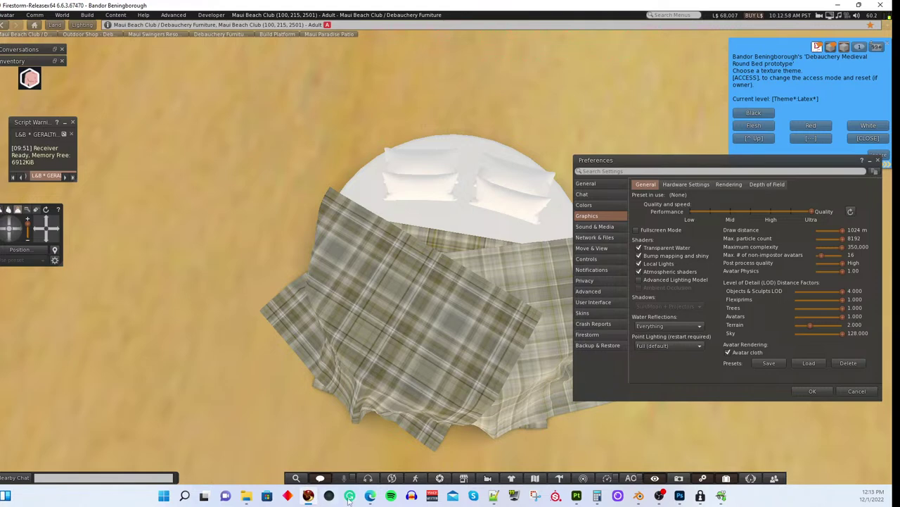
click(679, 495)
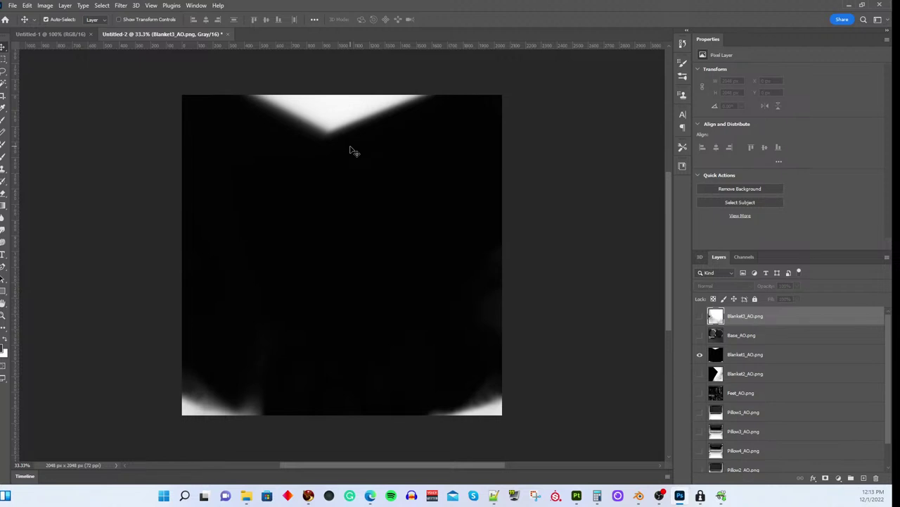
click(310, 496)
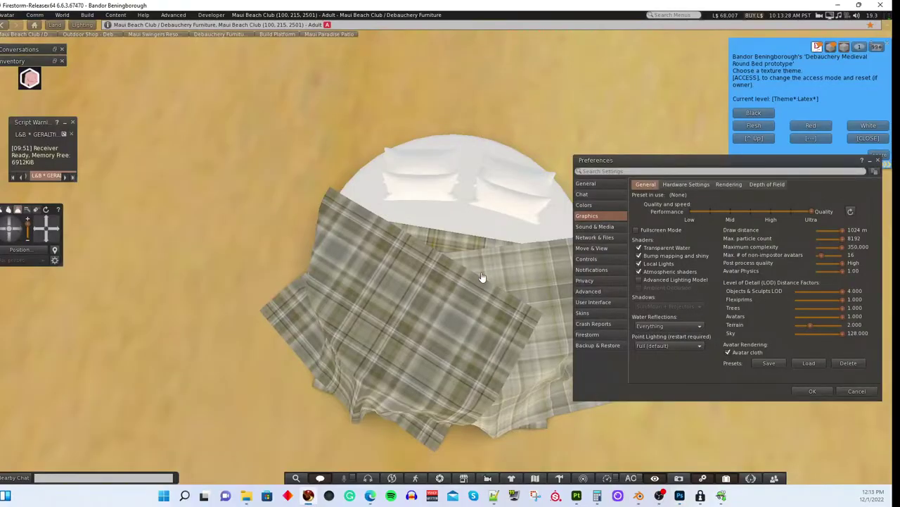
scroll(484, 283, down, 2)
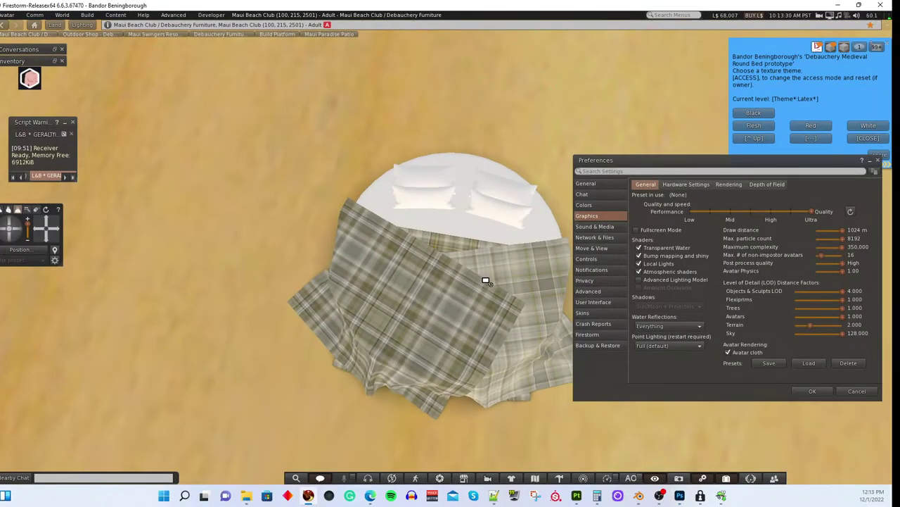
drag(485, 280, 407, 285)
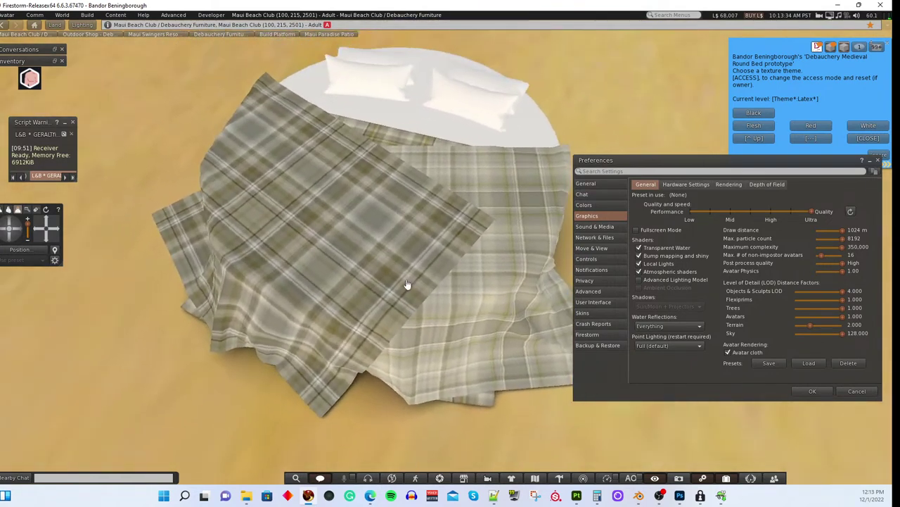
Step: Edit the bed's linked blanket part, replace its plaid diffuse texture with Blank, and close the build and Preferences windows
right_click(406, 285)
click(420, 297)
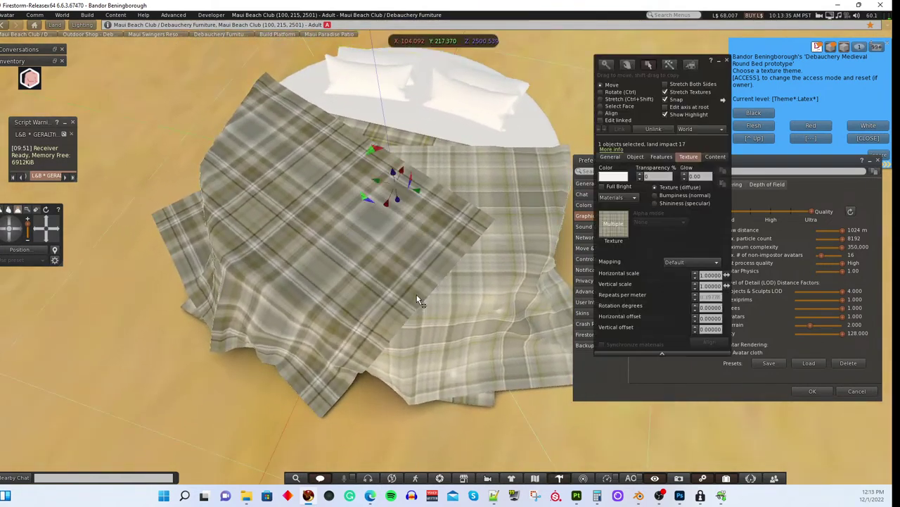
click(605, 120)
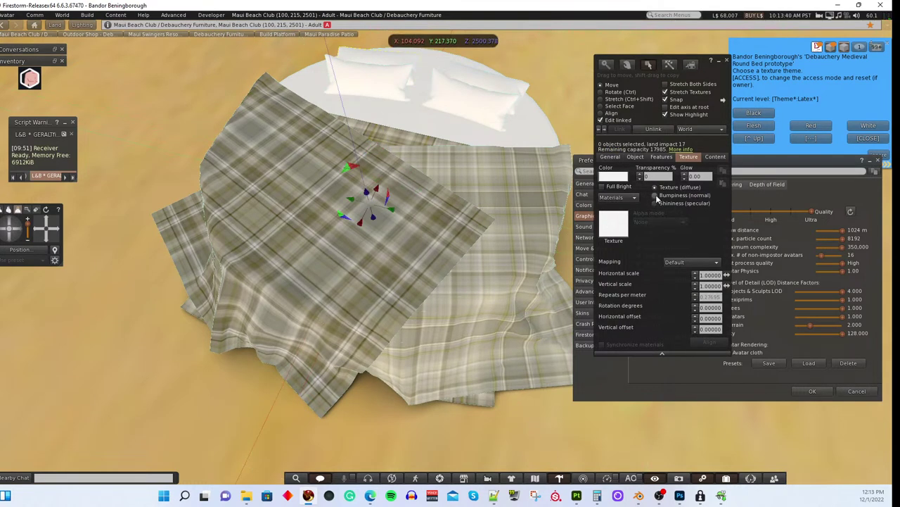
click(614, 223)
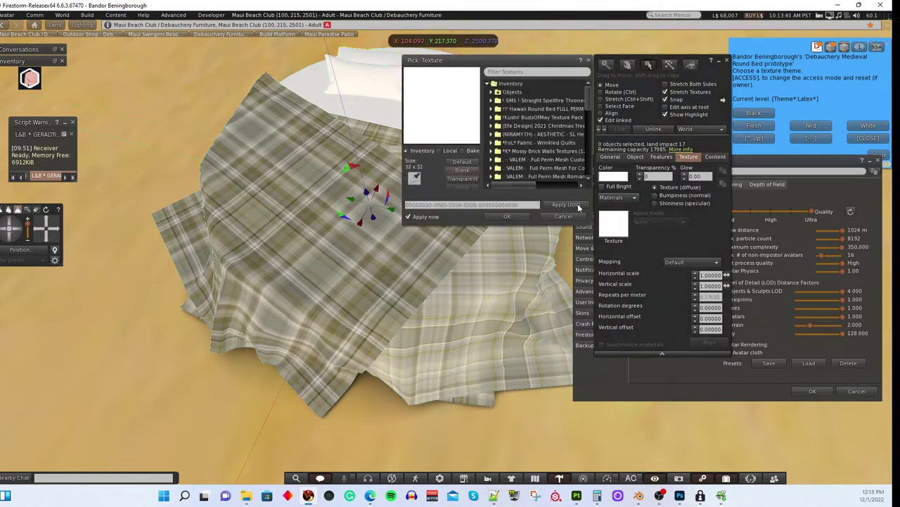
click(462, 172)
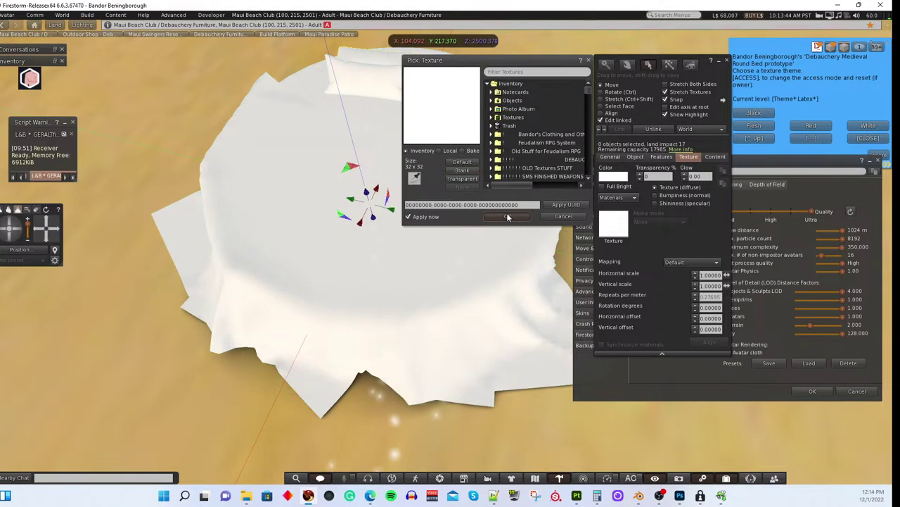
click(507, 216)
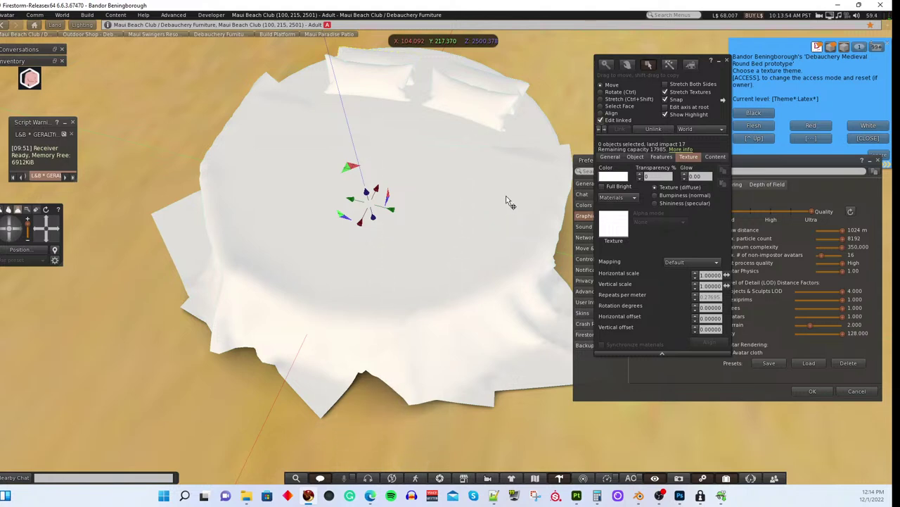
click(729, 61)
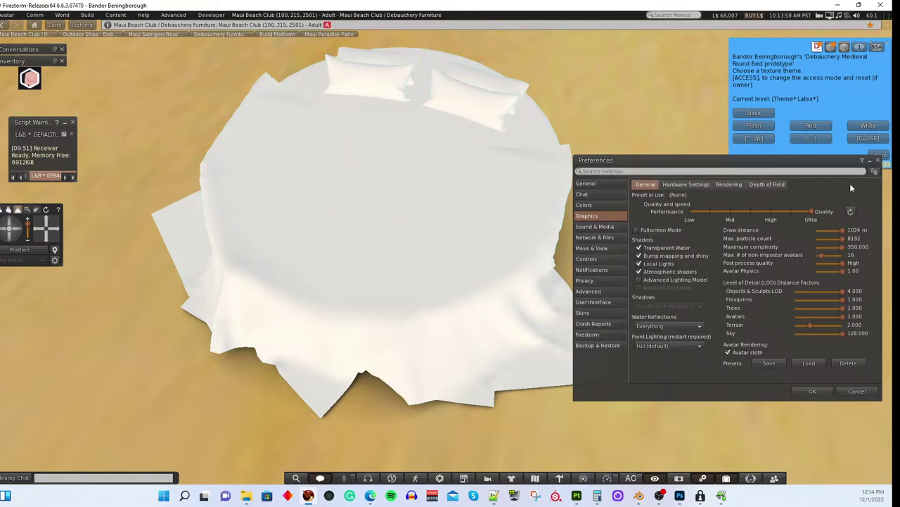
click(879, 163)
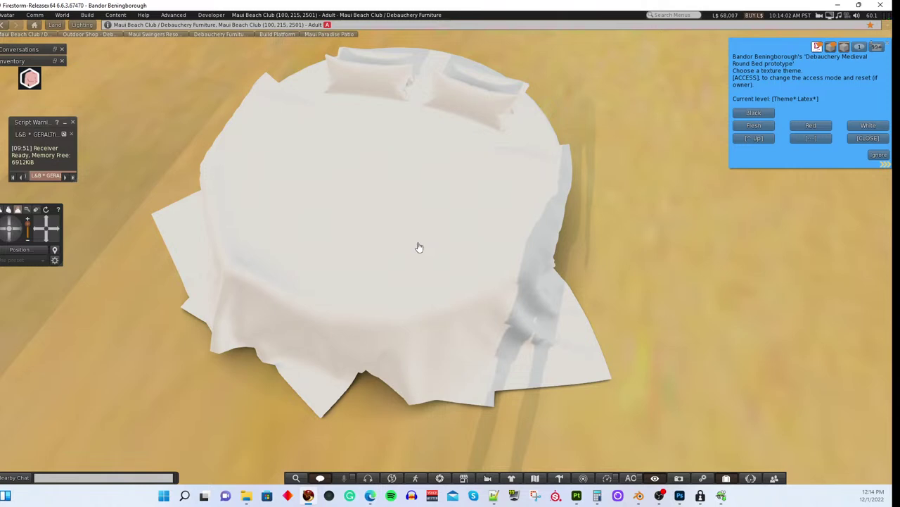
Step: Open the inventory, clear the plaid filter, bring the AO maps in the Textures folder into view and move the window off the bed
click(726, 478)
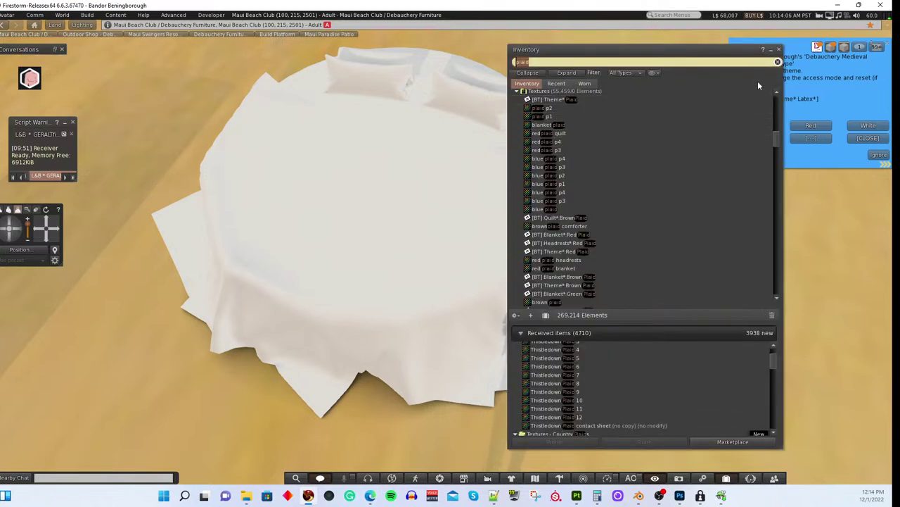
click(778, 62)
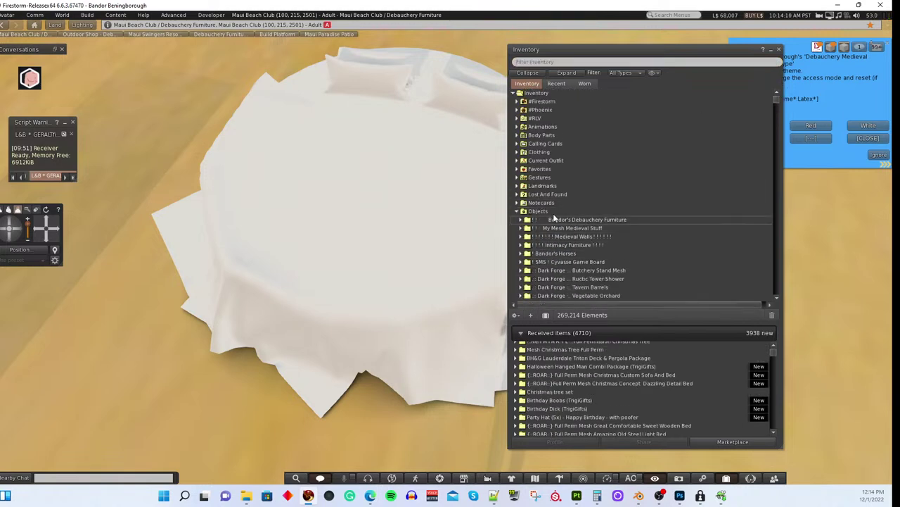
click(517, 211)
scroll(566, 218, down, 5)
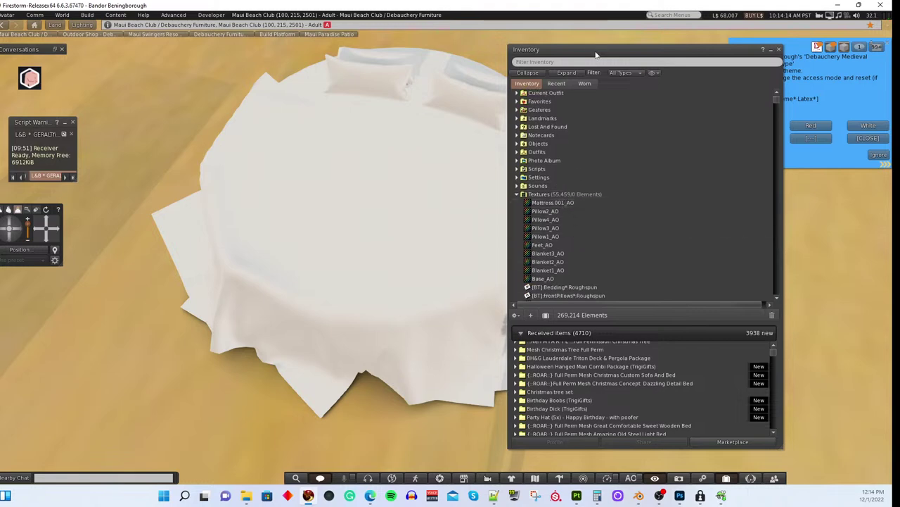
drag(596, 53, 674, 59)
Step: Apply the Mattress.001_AO texture to the mattress and Pillow1_AO to the back pillow beside the bed's left front pillow
drag(631, 208, 304, 81)
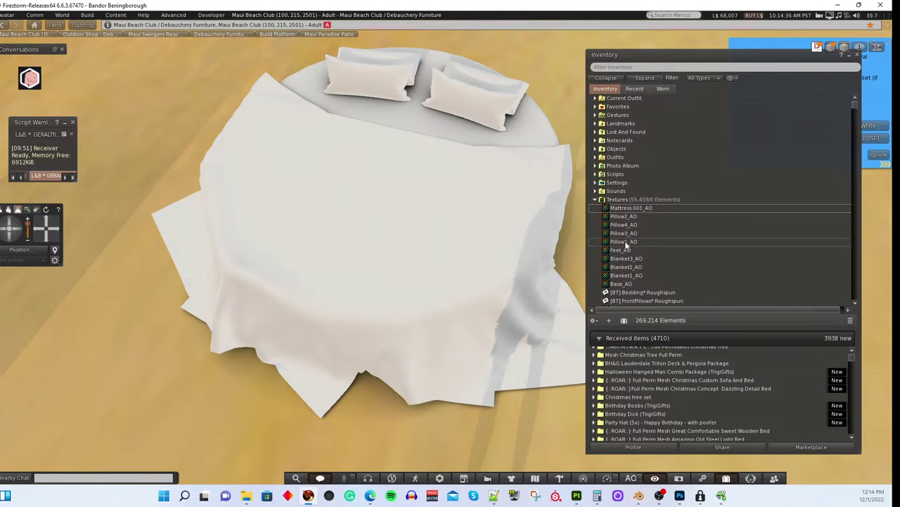
drag(624, 241, 393, 62)
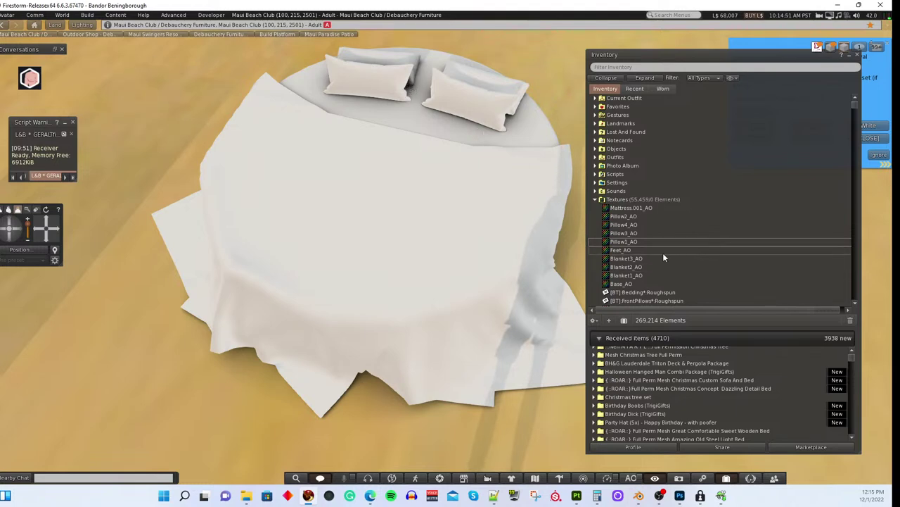
Step: Apply Pillow2_AO to the bed's right back pillow, Pillow3_AO to the left front pillow and Pillow4_AO to the right front pillow
mouse_move(623, 216)
mouse_down()
mouse_move(549, 125)
mouse_move(497, 83)
mouse_up()
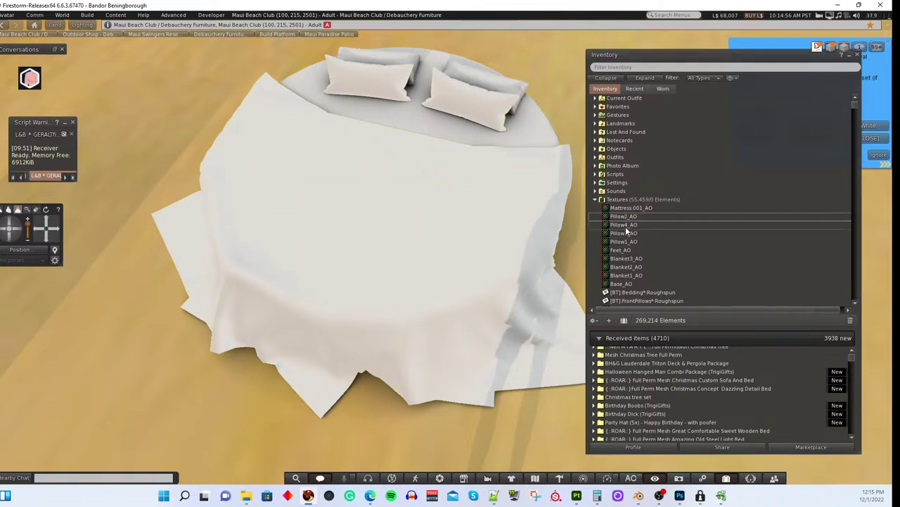
drag(618, 235, 380, 85)
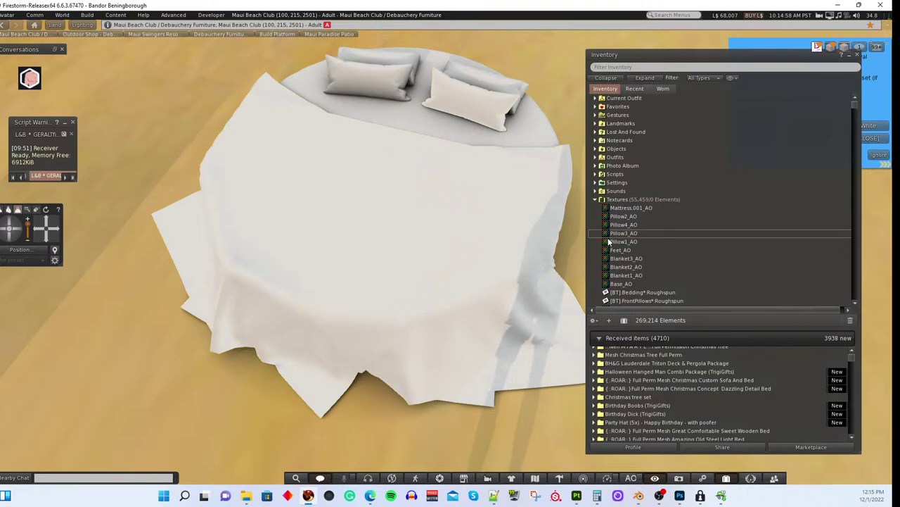
mouse_move(624, 224)
mouse_down()
mouse_move(497, 96)
mouse_move(483, 113)
mouse_up()
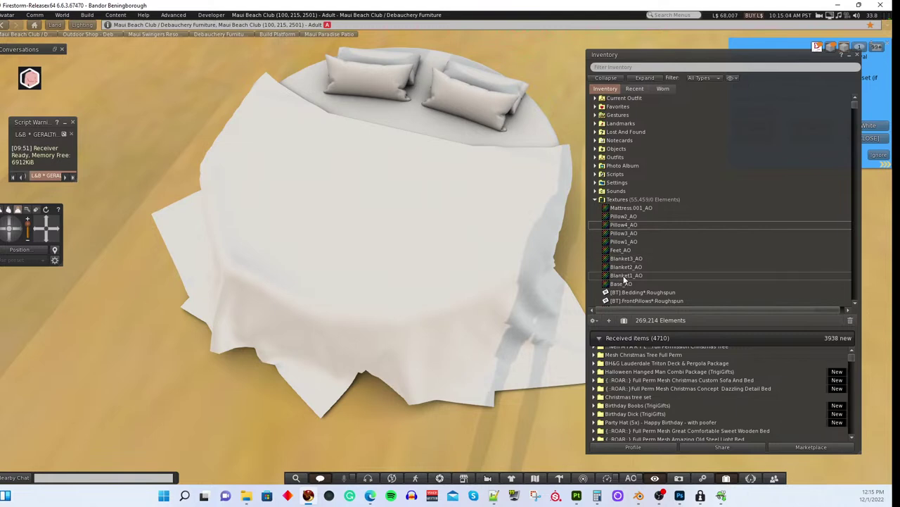
Step: Apply the Blanket1_AO, Blanket2_AO and Blanket3_AO textures to the bed's three matching blanket layers
mouse_move(623, 276)
mouse_down()
mouse_move(412, 176)
mouse_move(399, 144)
mouse_up()
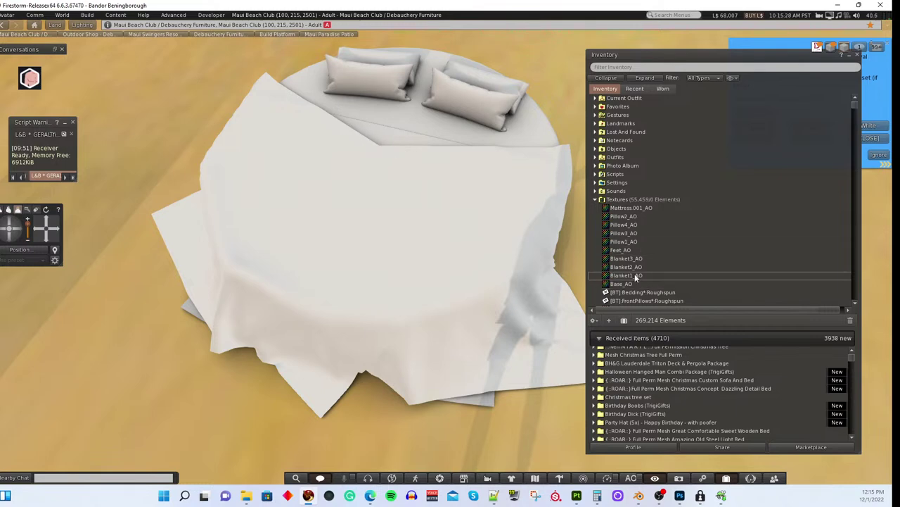
click(612, 266)
drag(611, 266, 513, 201)
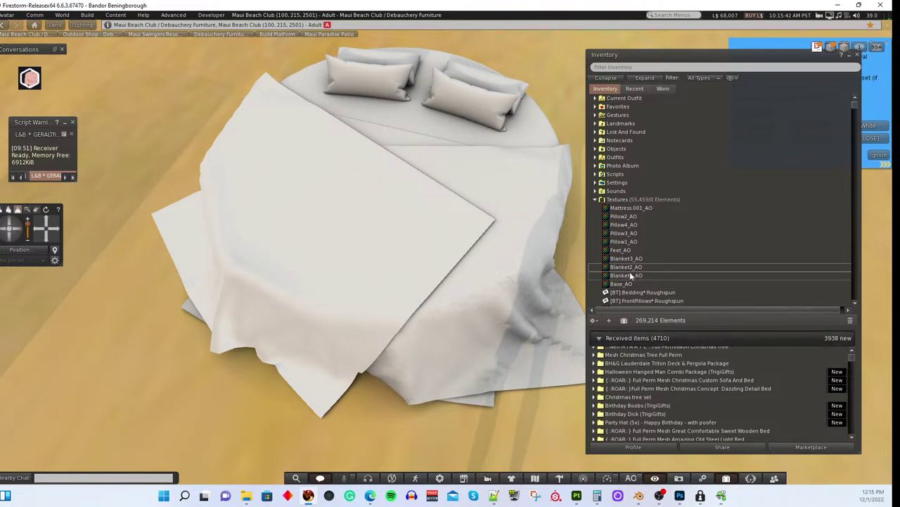
drag(626, 260, 402, 255)
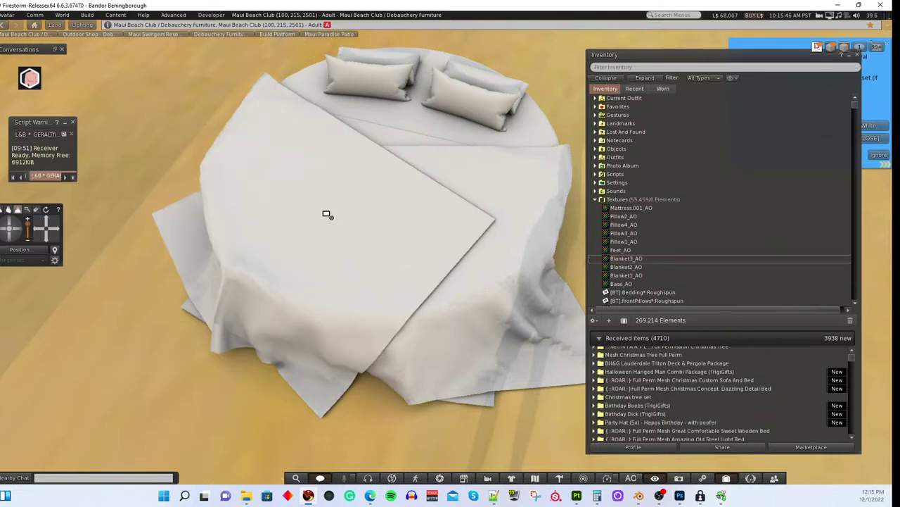
Step: Apply the Base_AO texture to the round bed's base and Feet_AO to its feet
alt+click(338, 190)
drag(458, 263, 534, 268)
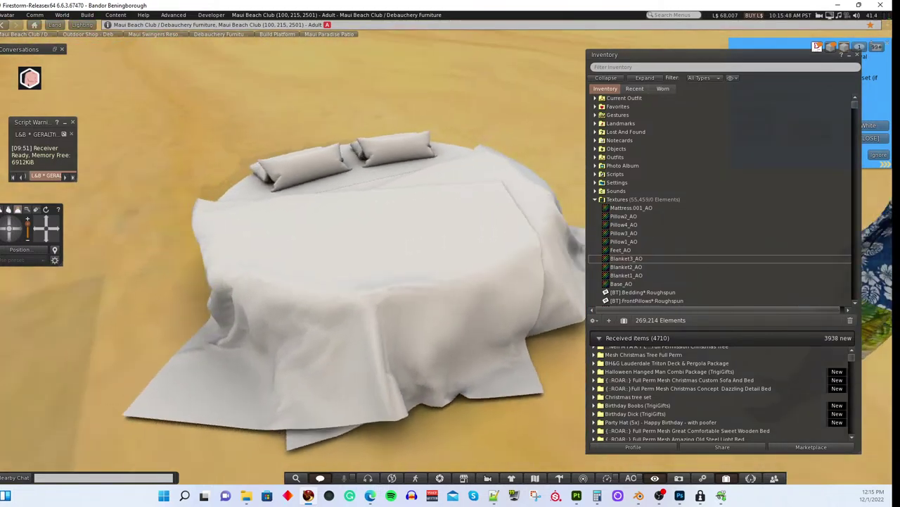
key(Escape)
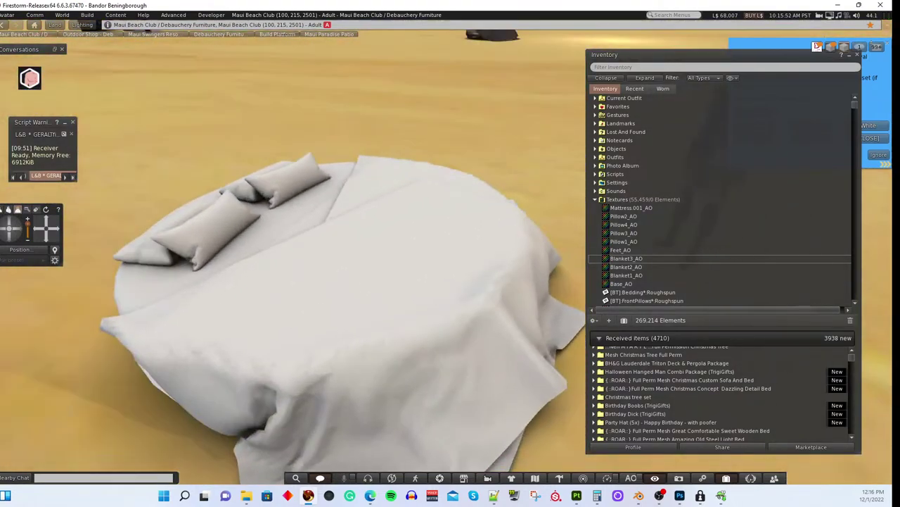
key(Escape)
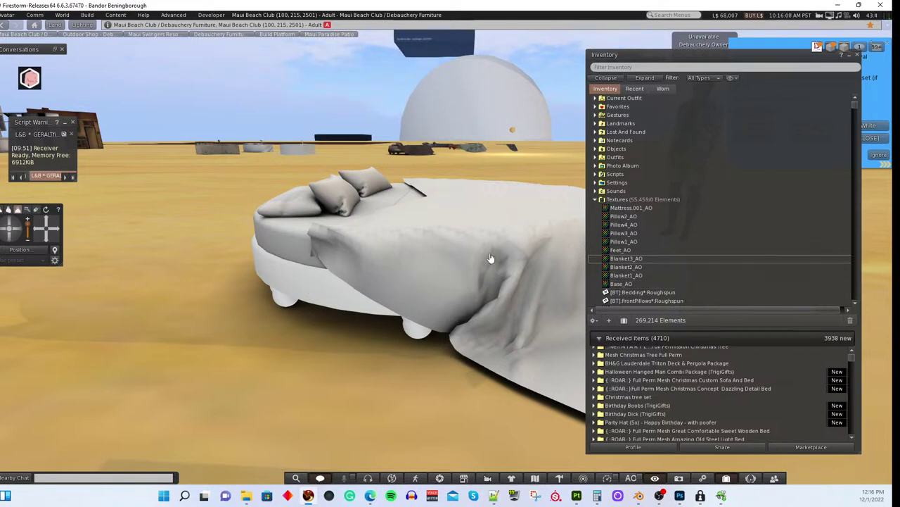
drag(619, 285, 314, 283)
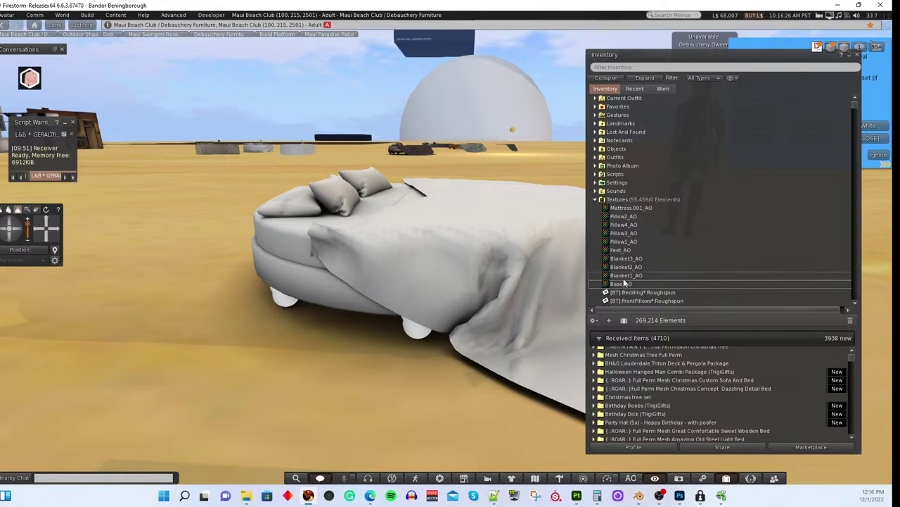
drag(620, 251, 414, 333)
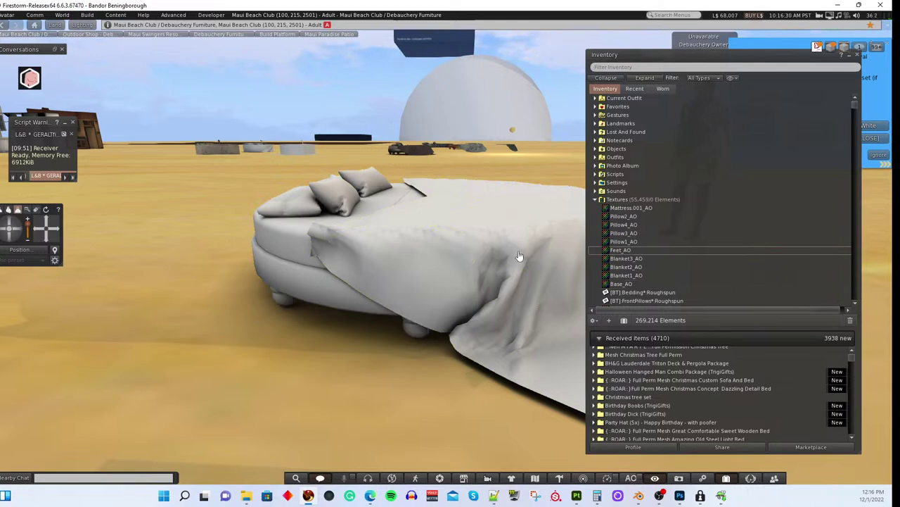
Step: Examine the AO shading on the bed's pillows, mattress, base, feet and blankets from behind, the side and above
key(Escape)
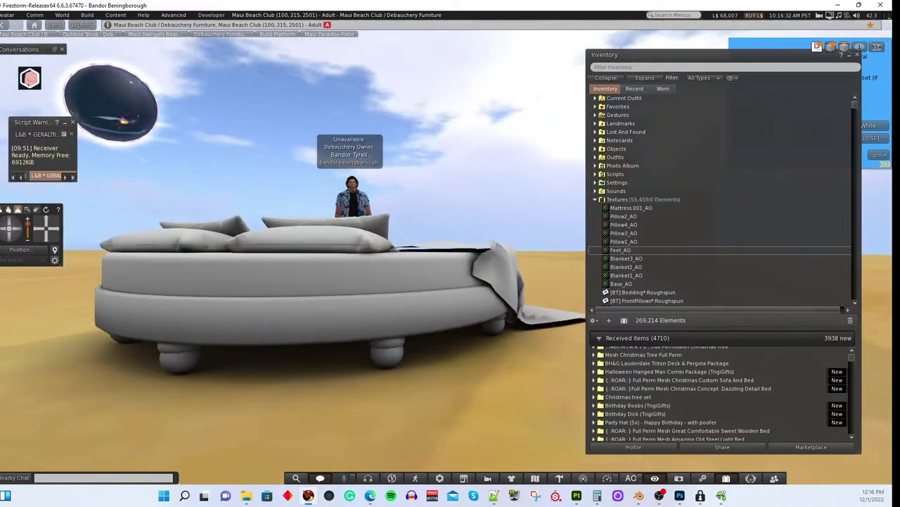
drag(436, 257, 443, 263)
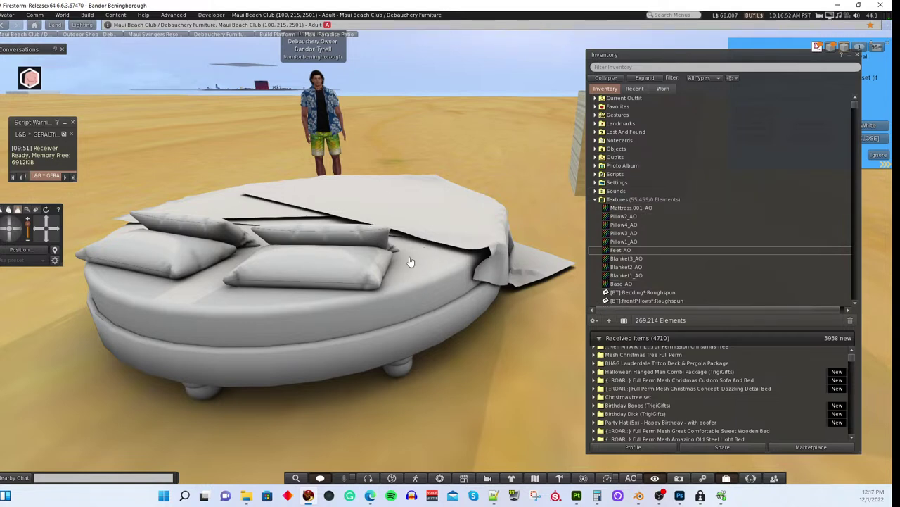
drag(338, 221, 444, 253)
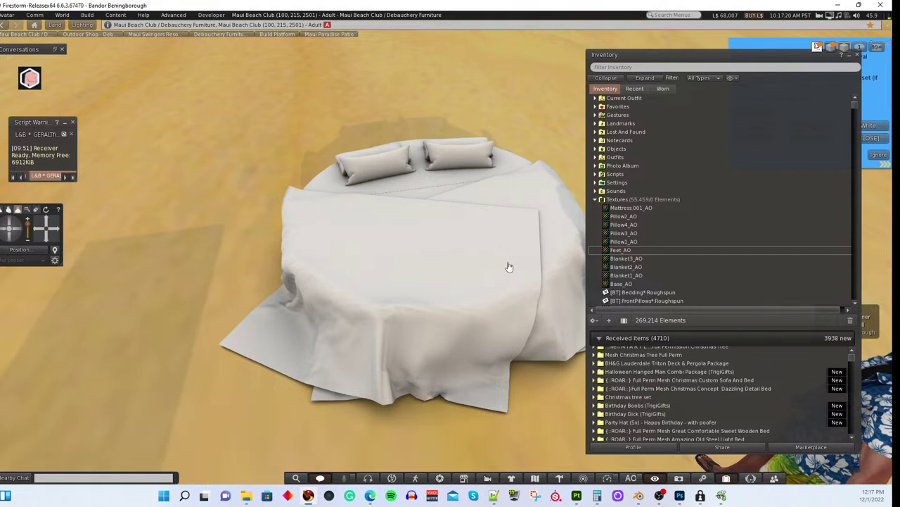
alt+click(484, 239)
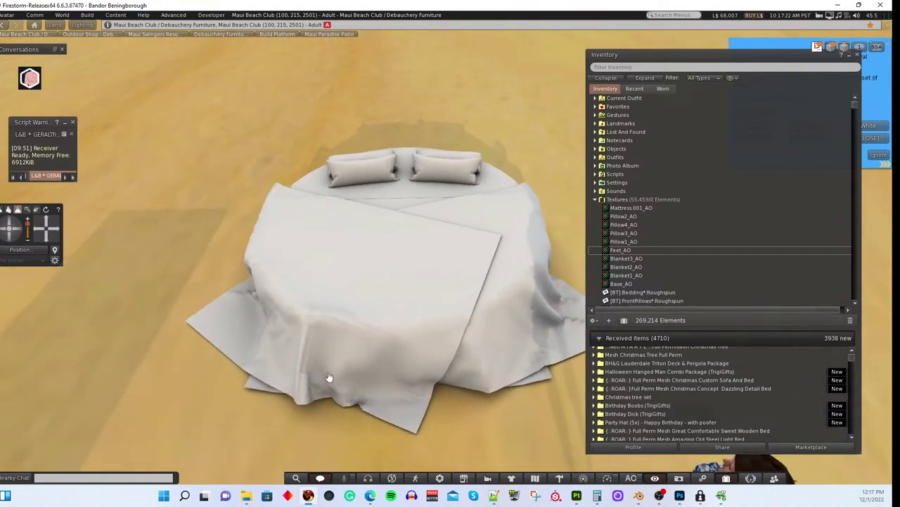
Step: Toggle Ambient Occlusion and Advanced Lighting Model in the graphics preferences to compare the bed's shading, leaving both enabled
key(ctrl+p)
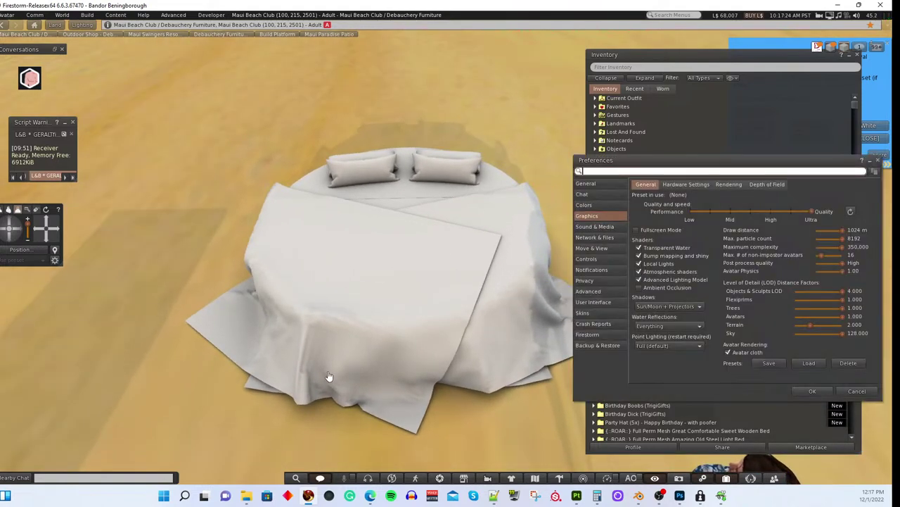
click(640, 288)
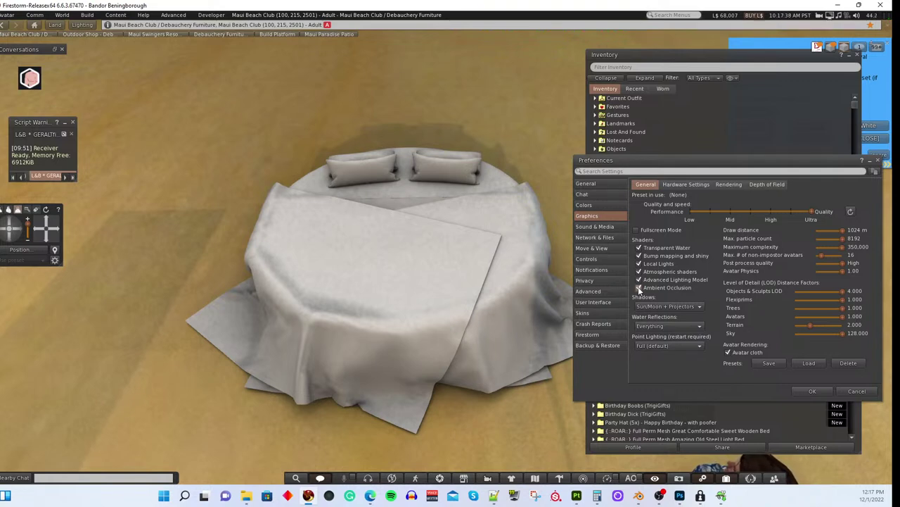
click(639, 288)
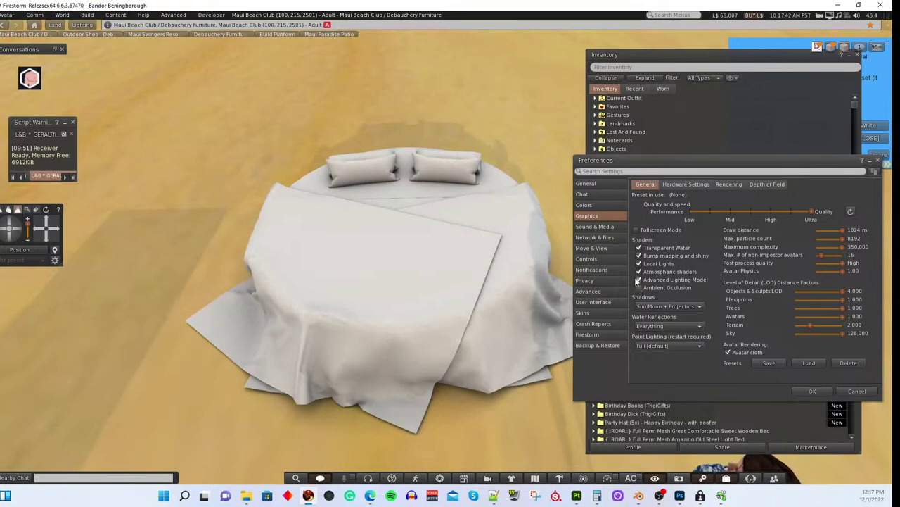
click(638, 280)
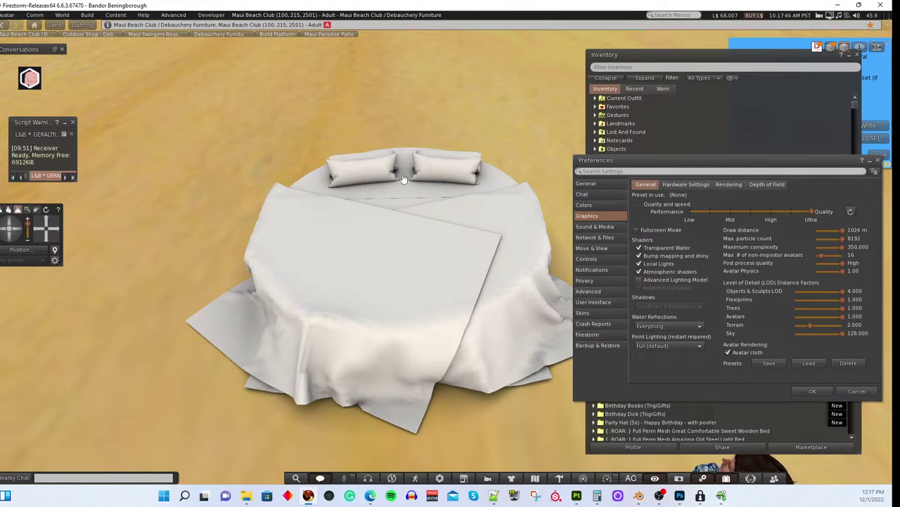
click(639, 280)
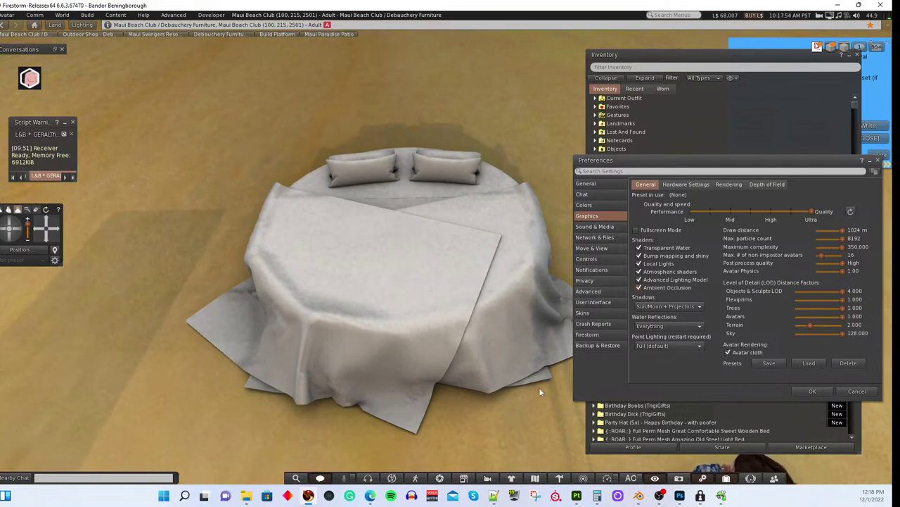
Step: Switch to Photoshop, start placing an embedded image and open the Cloth folder under Pictures on My Passport (D:)
click(679, 496)
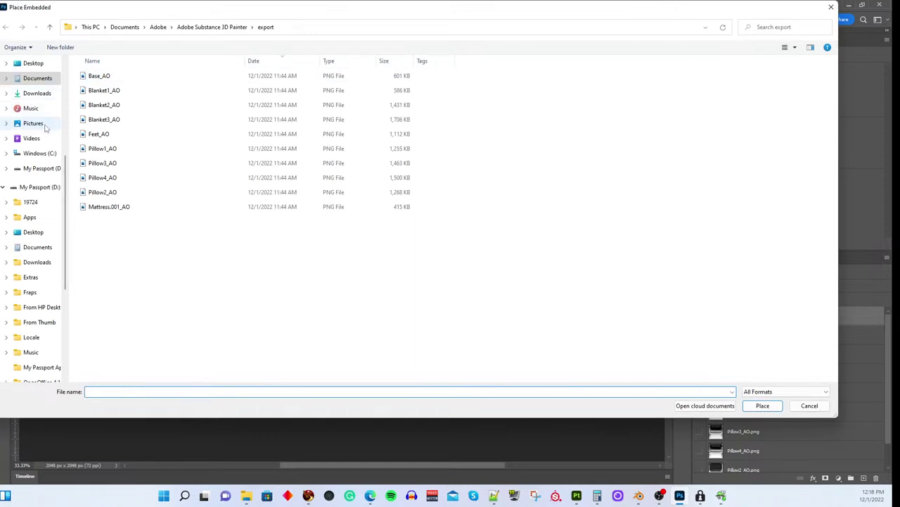
scroll(45, 126, up, 1)
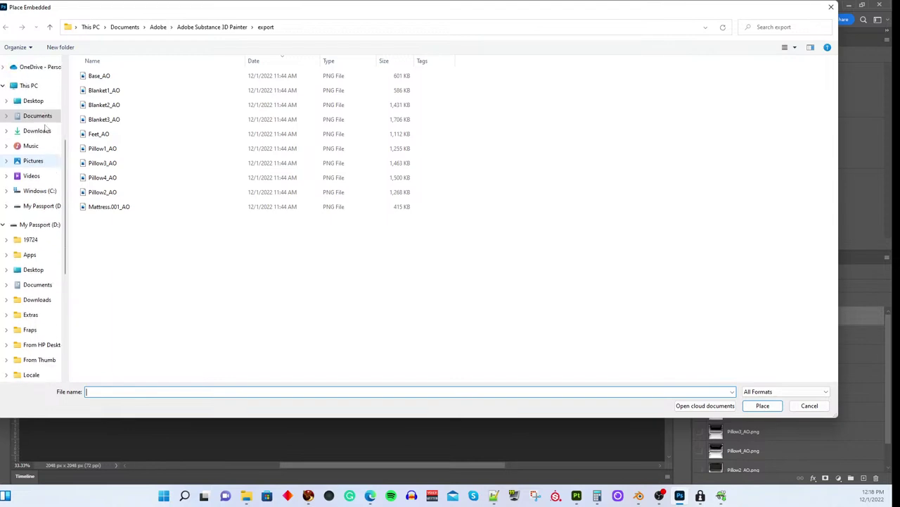
scroll(45, 126, up, 5)
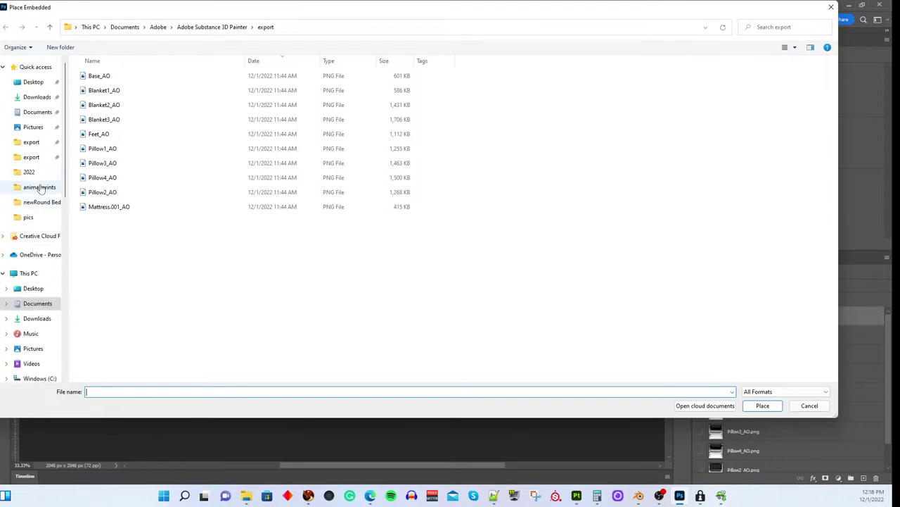
click(39, 187)
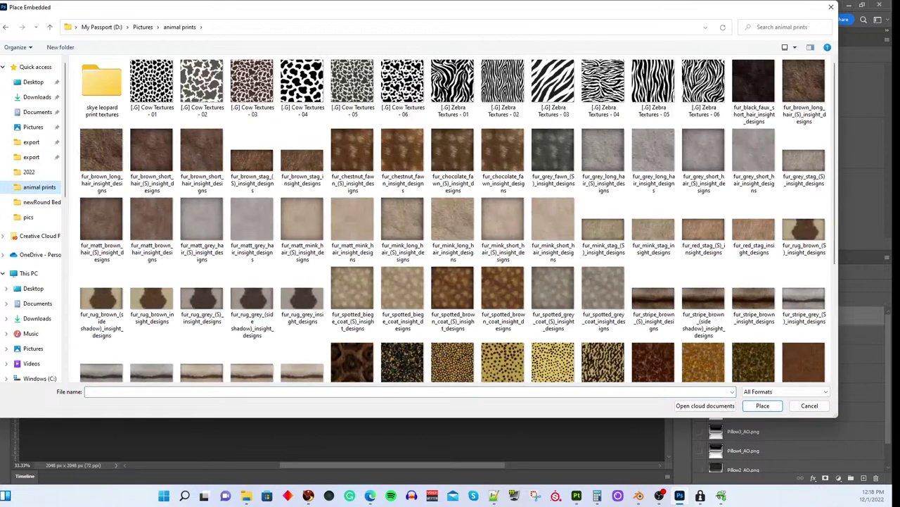
click(50, 27)
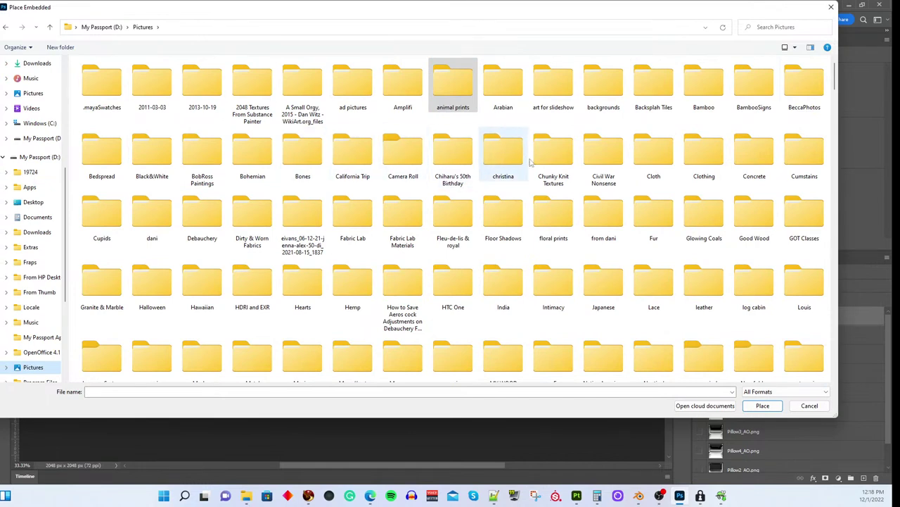
double_click(653, 151)
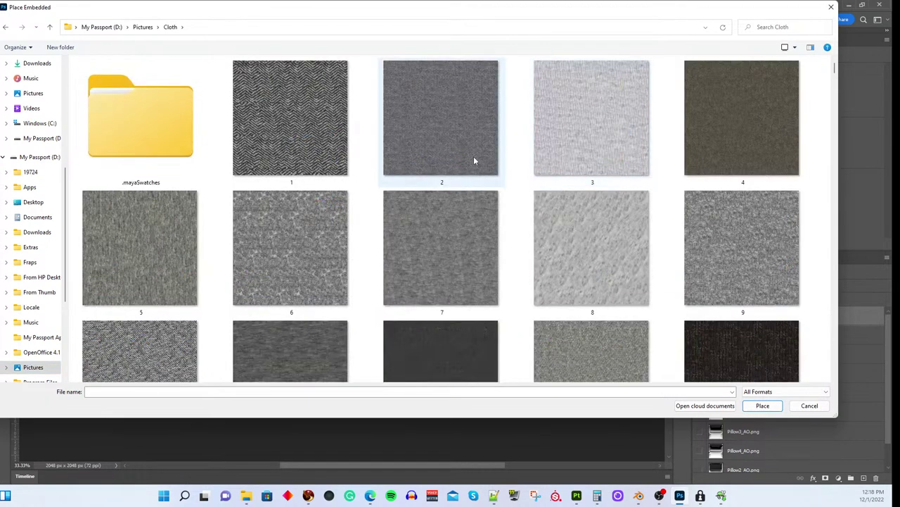
Step: Look through the Cloth folder's fabric textures for a pattern suitable for the blanket
scroll(472, 160, down, 5)
scroll(469, 176, down, 2)
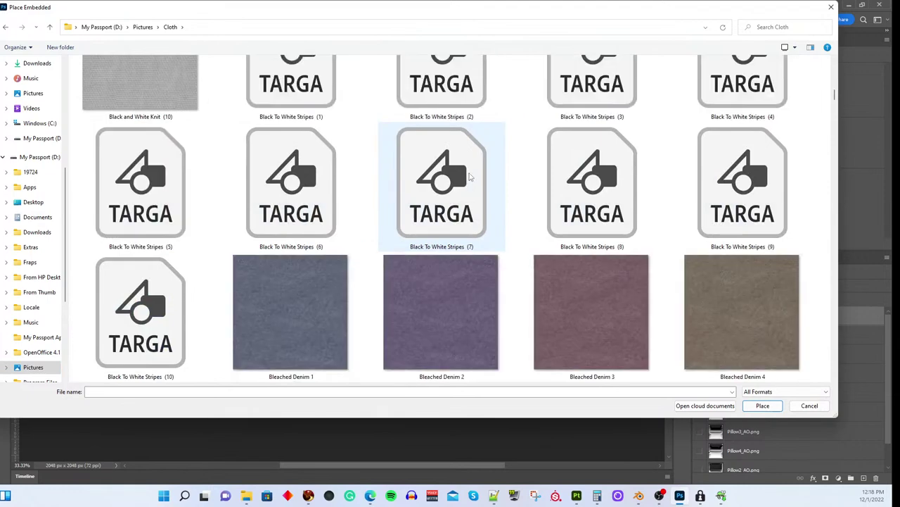
scroll(471, 176, up, 3)
scroll(473, 175, down, 3)
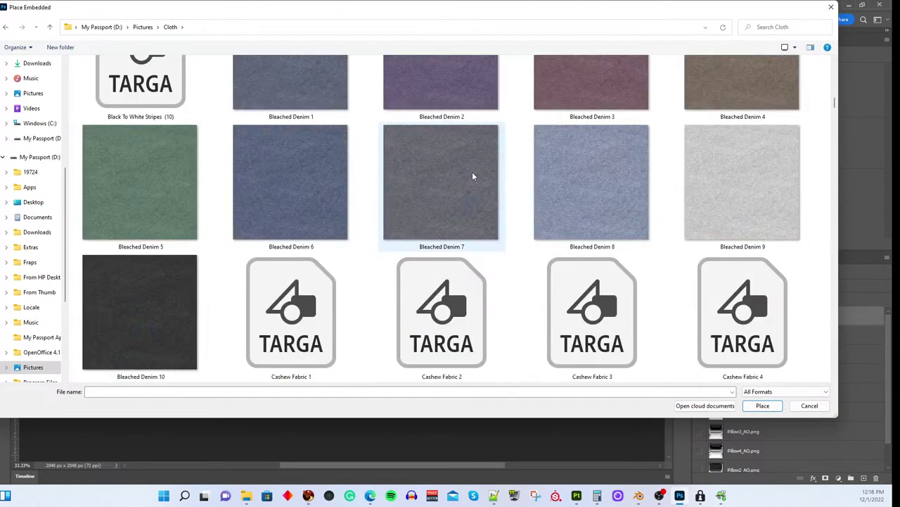
scroll(472, 172, down, 5)
scroll(472, 171, down, 4)
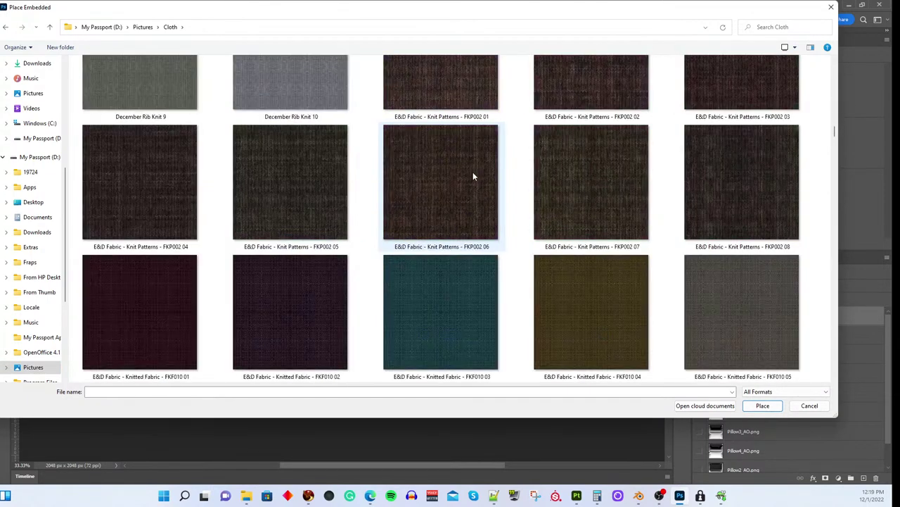
scroll(473, 176, down, 5)
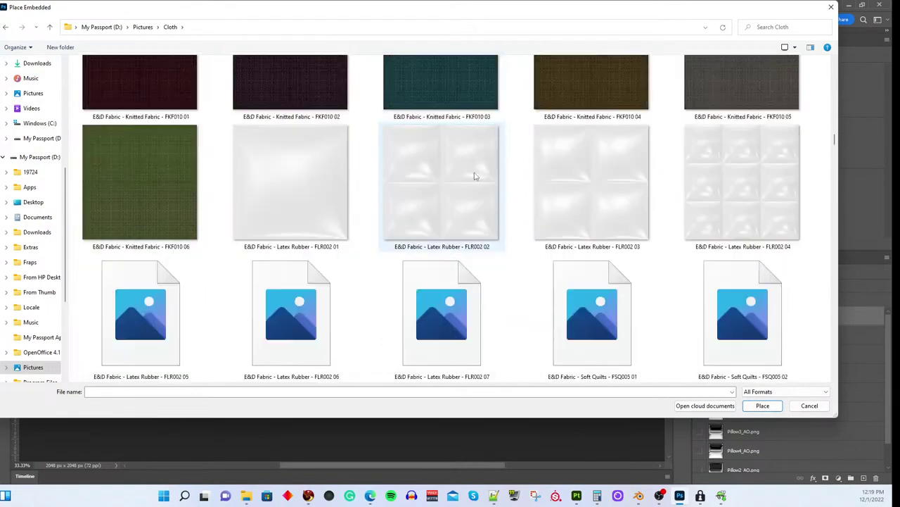
scroll(474, 177, down, 5)
scroll(475, 176, down, 5)
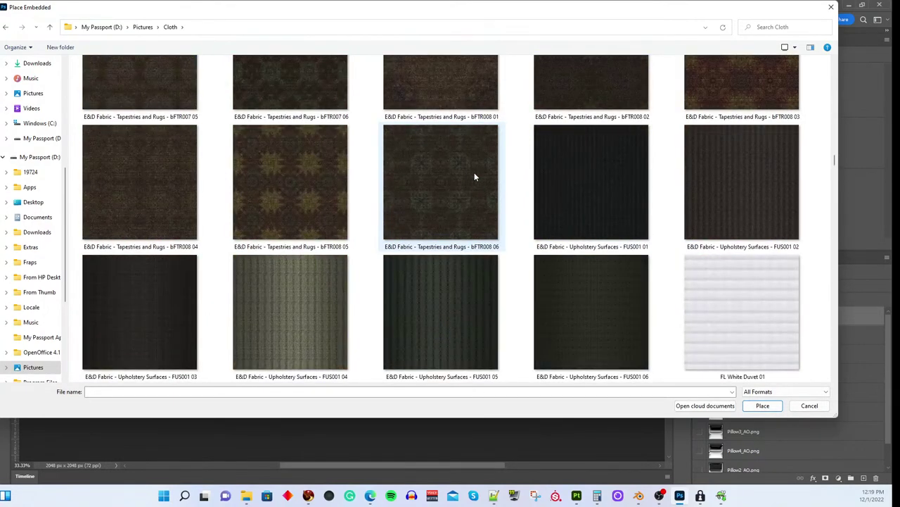
scroll(475, 177, down, 10)
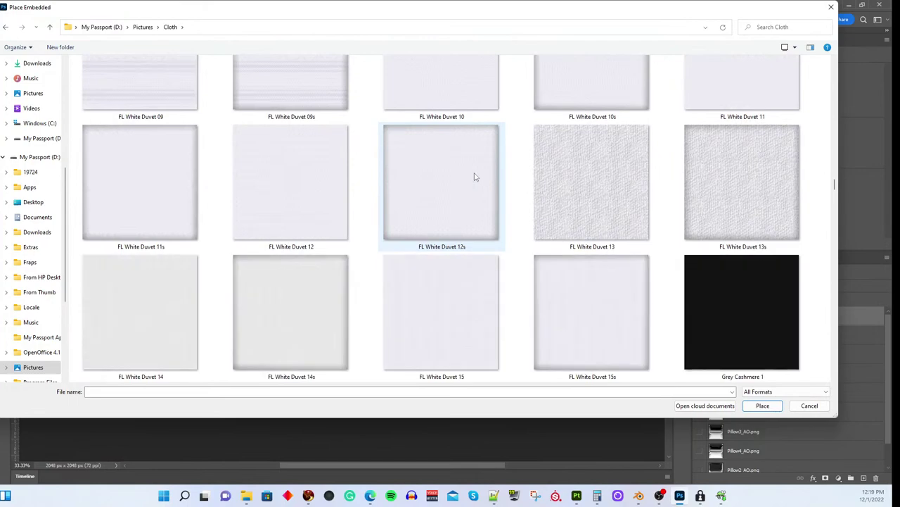
scroll(474, 176, down, 5)
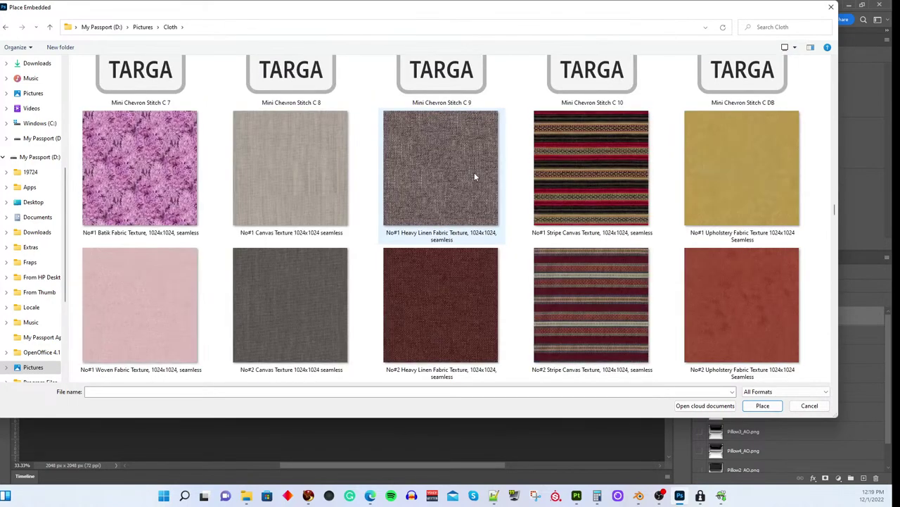
scroll(474, 174, down, 2)
scroll(474, 177, up, 1)
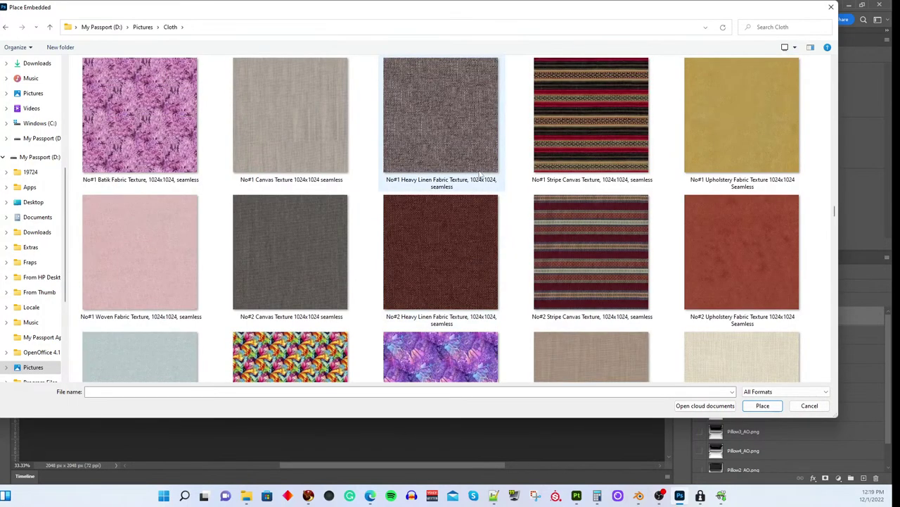
Step: Try to place the No#1 Stripe Canvas Texture, 1024x1024, seamless, in the grayscale document
click(584, 146)
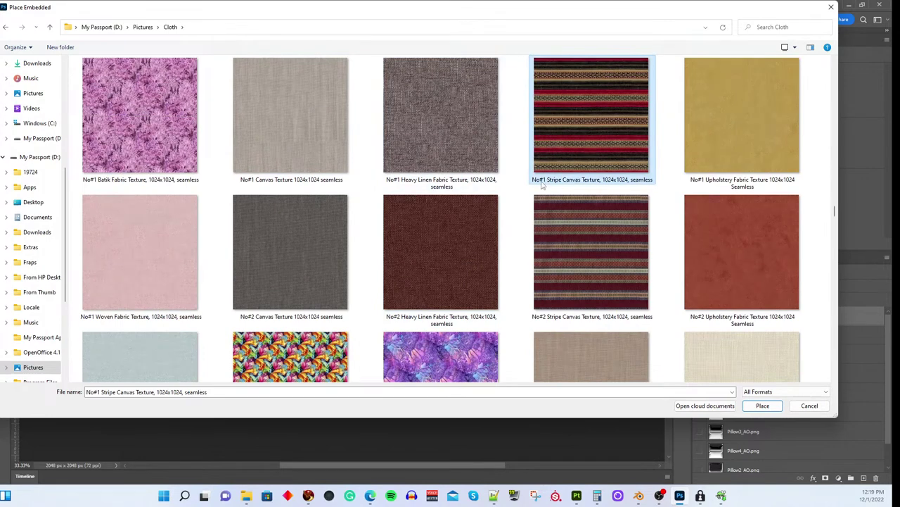
click(757, 406)
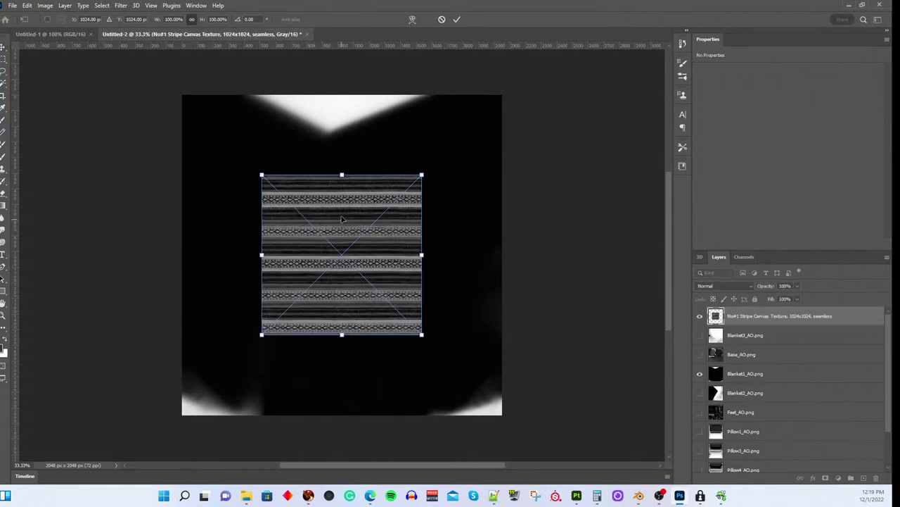
click(442, 19)
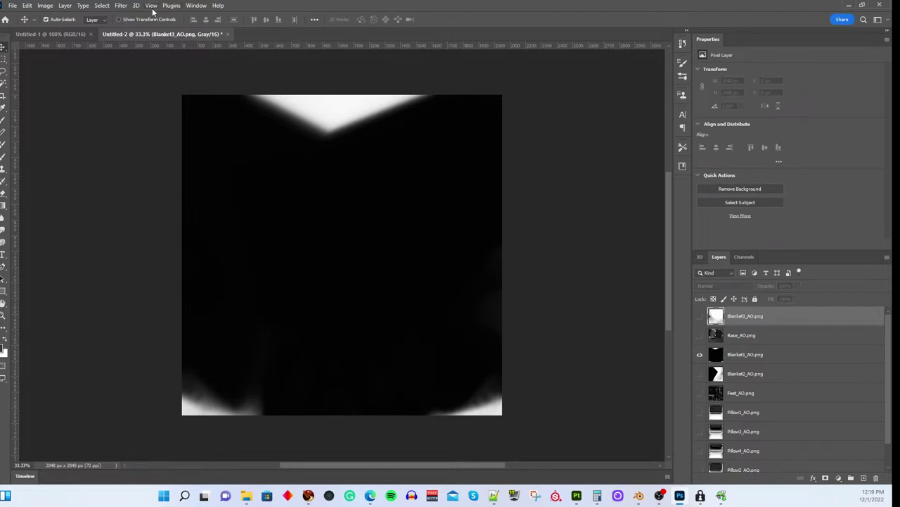
Step: Convert the document's color mode to RGB Color
click(46, 6)
mouse_move(51, 15)
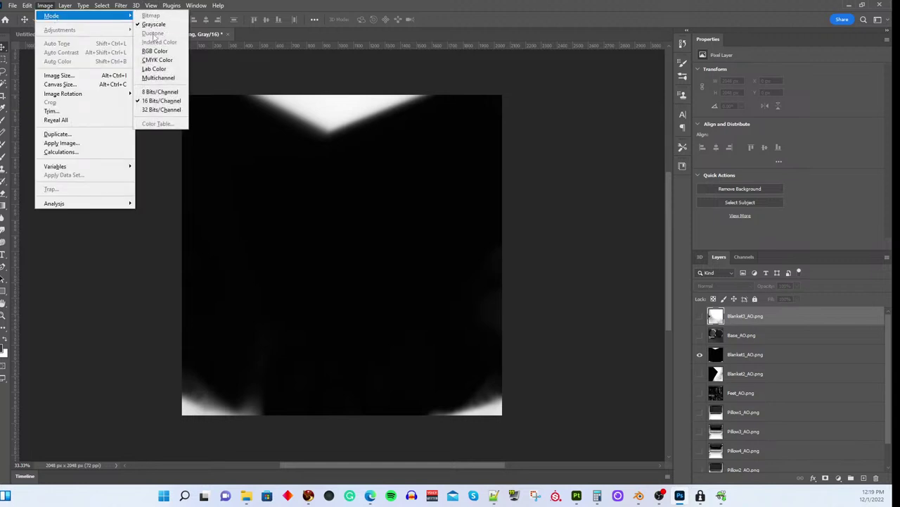
click(152, 49)
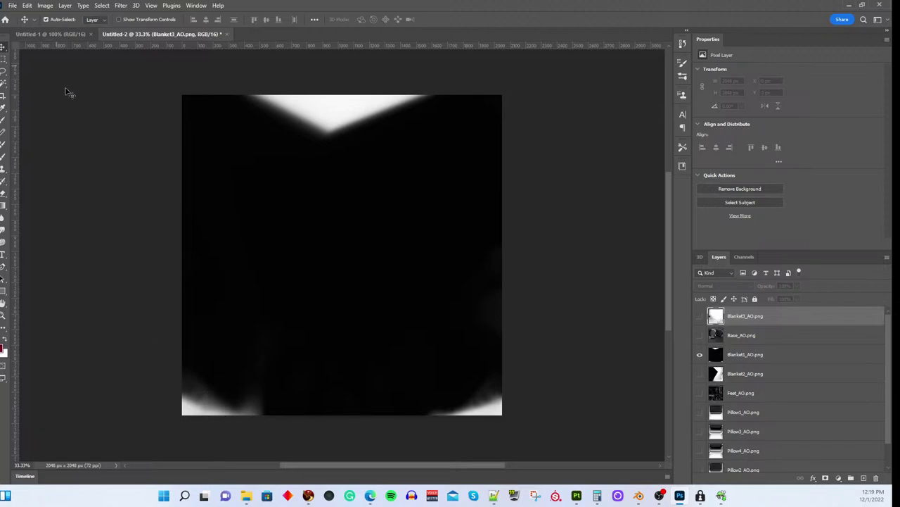
Step: Place the No#1 Stripe Canvas Texture, 1024x1024, seamless, from the Cloth folder as an embedded image in the RGB document
key(ctrl+shift+p)
scroll(375, 244, down, 10)
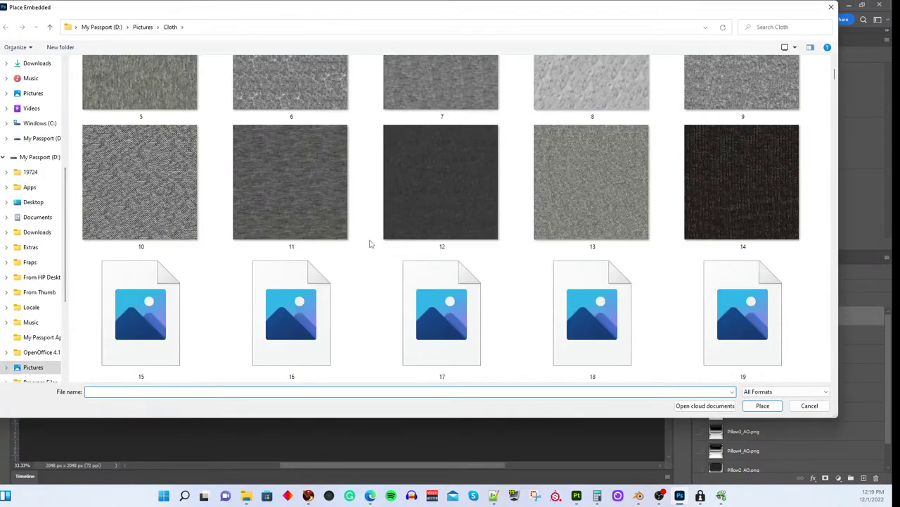
scroll(376, 245, down, 15)
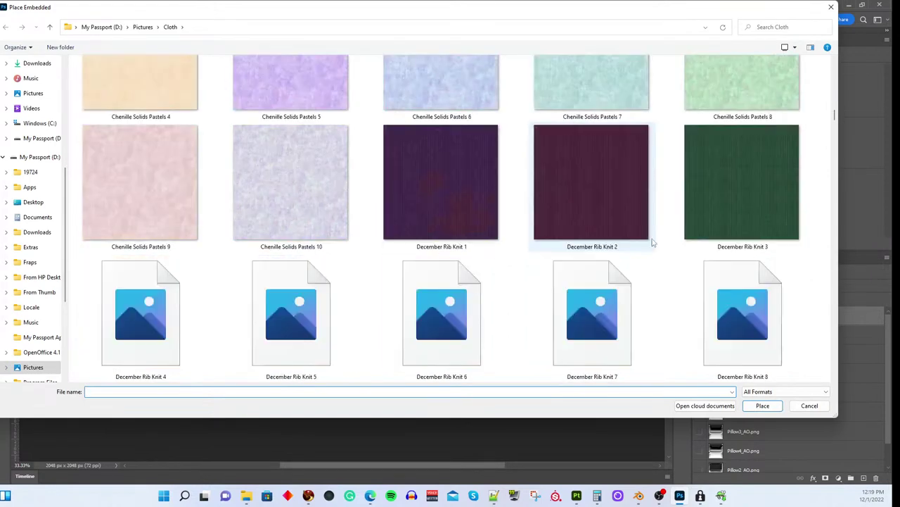
scroll(654, 241, down, 12)
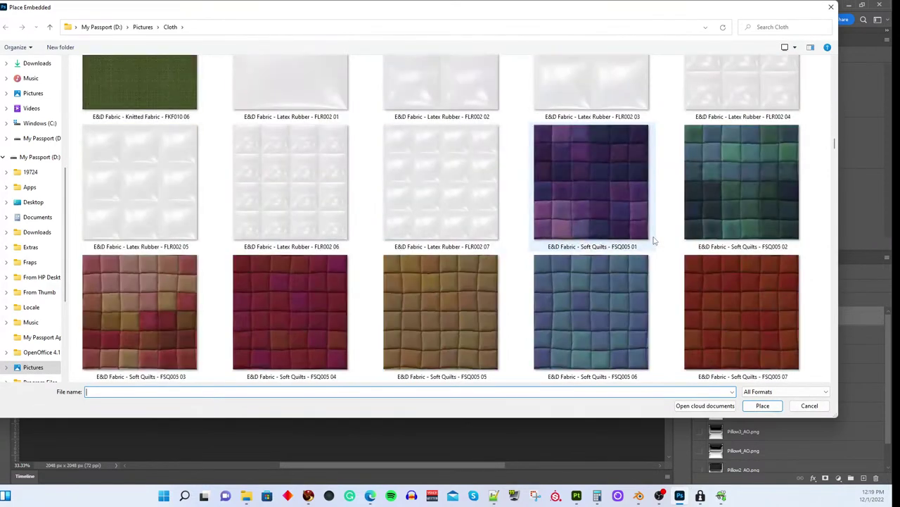
scroll(654, 241, down, 15)
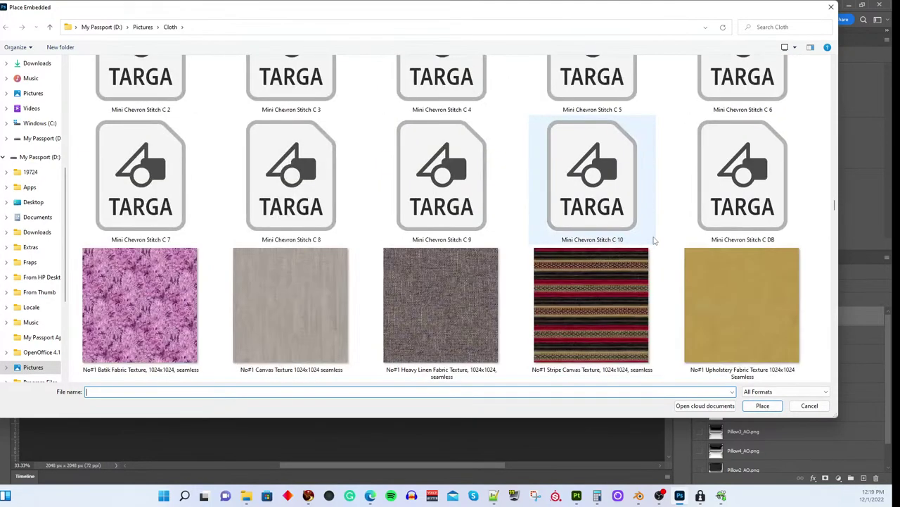
click(636, 278)
click(750, 408)
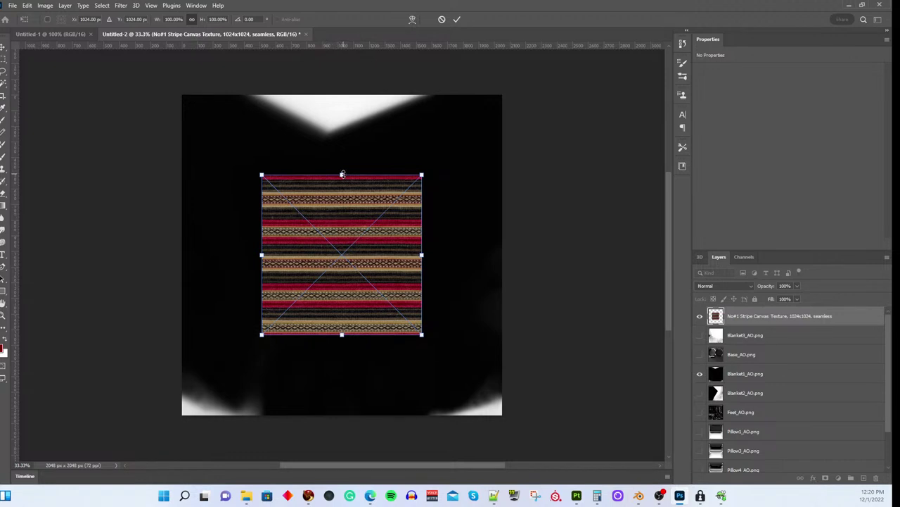
Step: Try to stretch the placed stripe texture to 200% width and height to cover the canvas, and undo the placement
drag(342, 174, 345, 93)
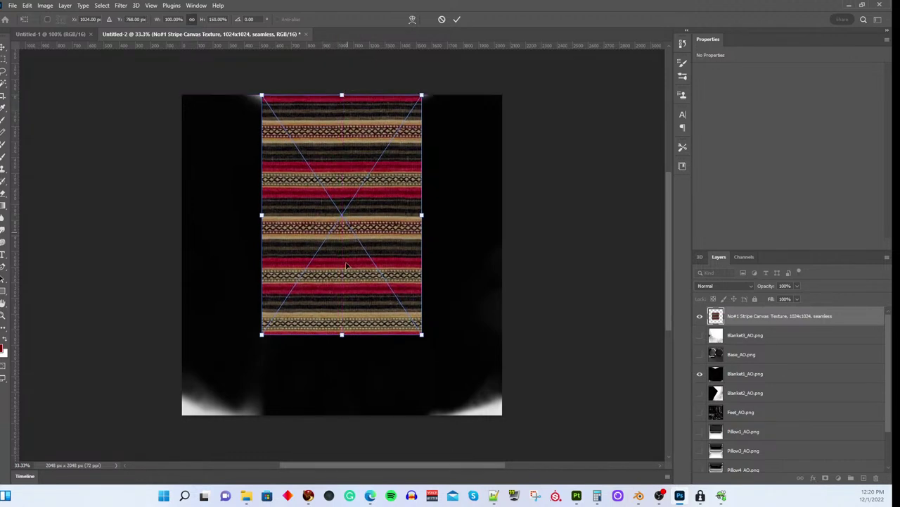
drag(343, 336, 345, 414)
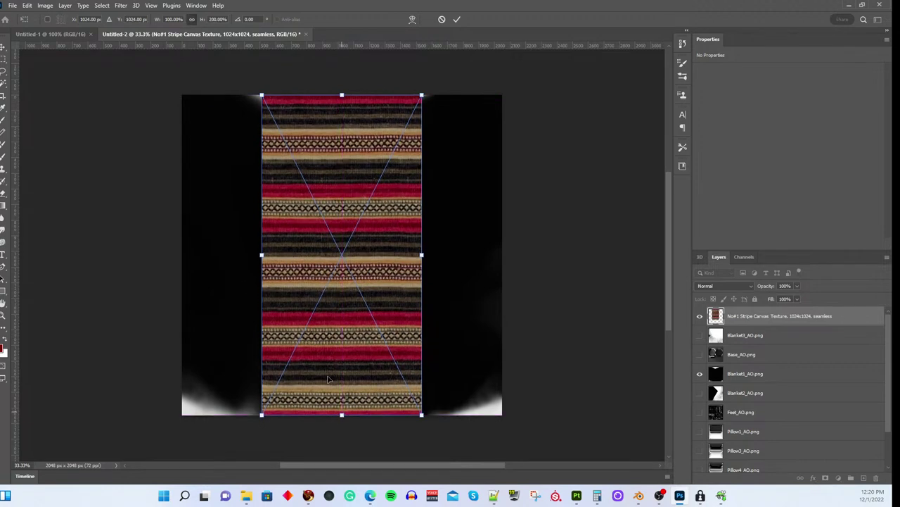
drag(261, 257, 183, 258)
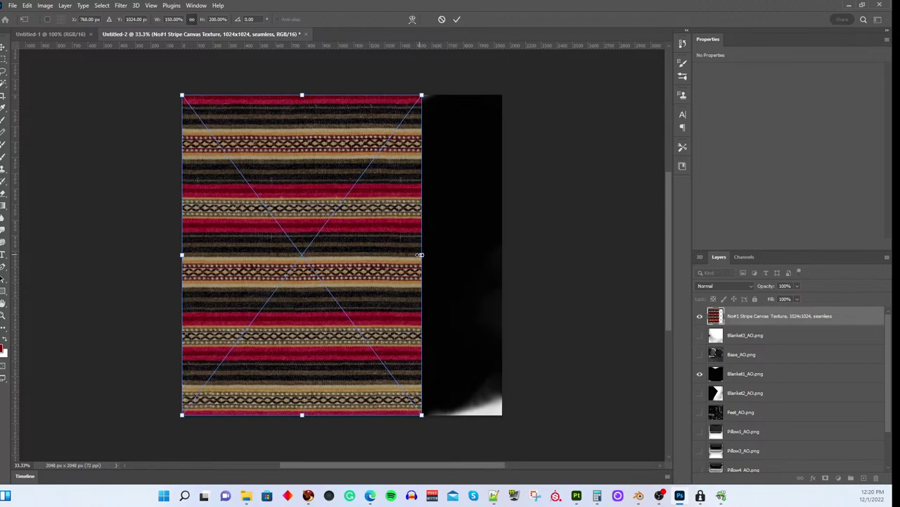
drag(421, 256, 502, 258)
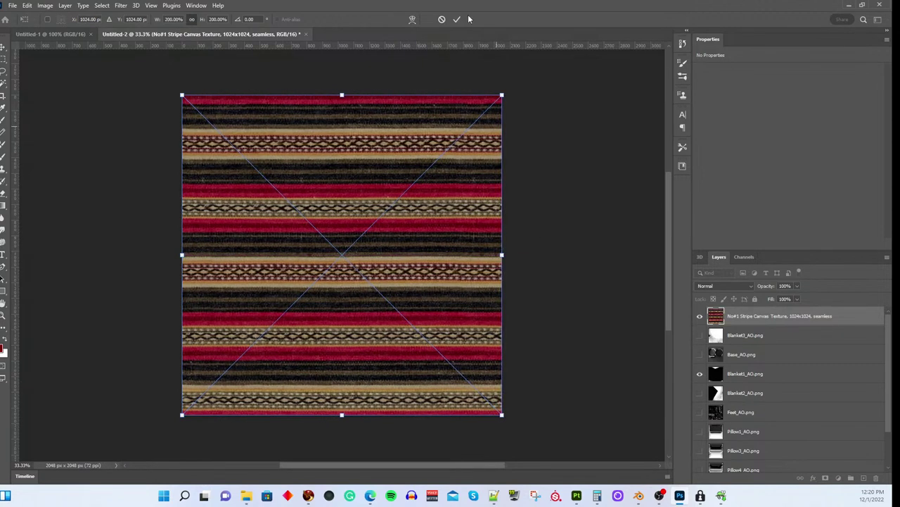
click(457, 21)
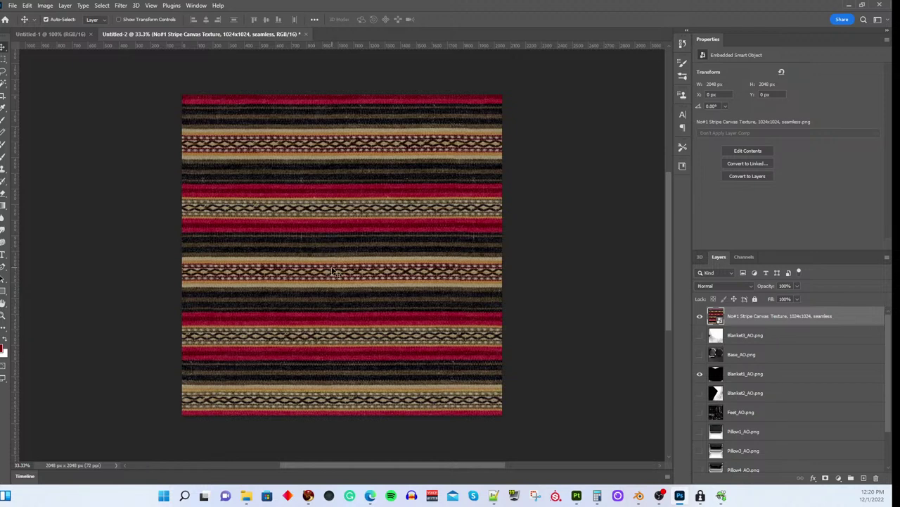
key(ctrl+z)
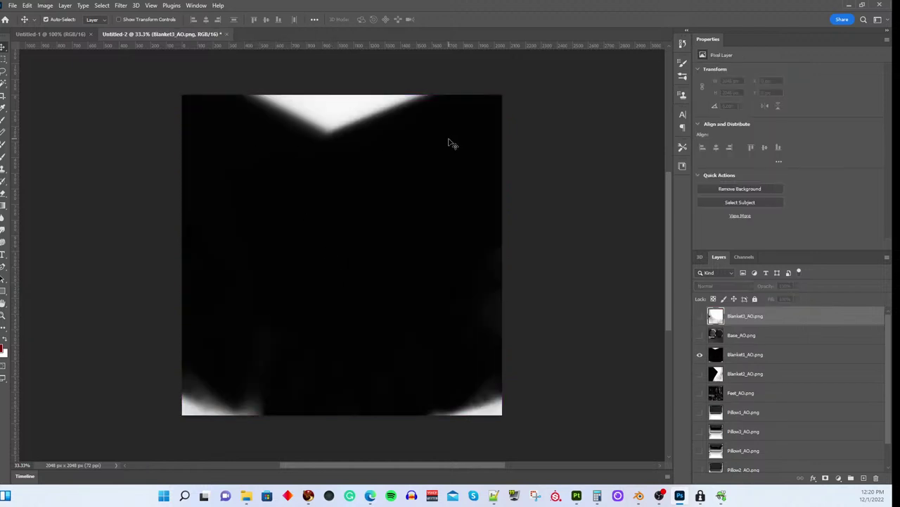
Step: Place the No#1 Stripe Canvas Texture again at 100% scale, aligned to the canvas's lower-left corner
key(ctrl+shift+p)
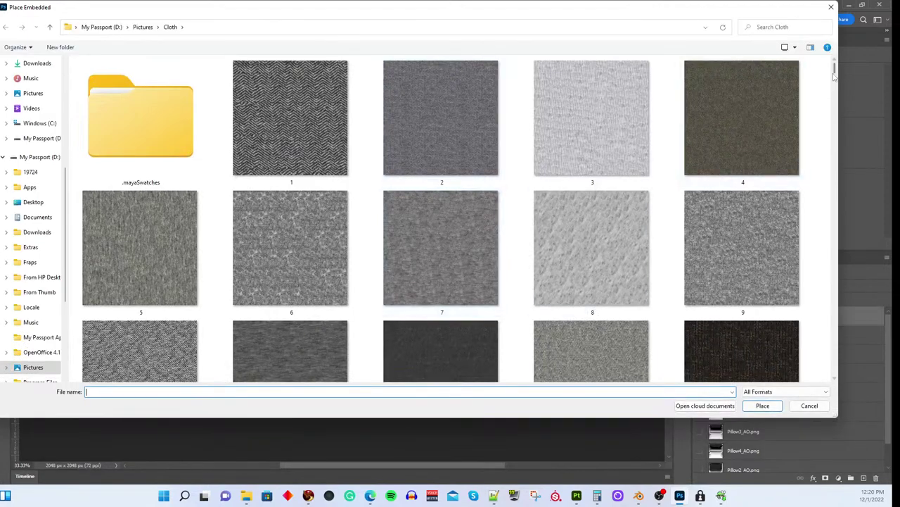
drag(835, 70, 833, 209)
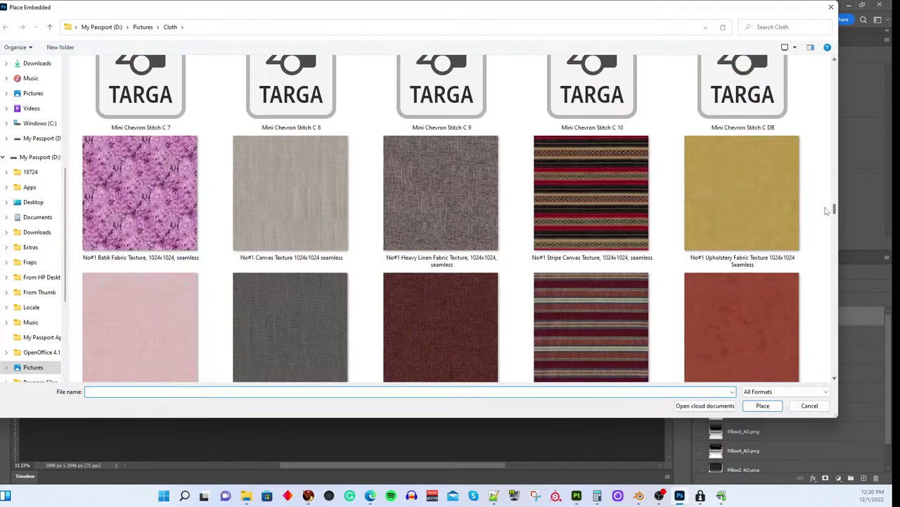
click(557, 195)
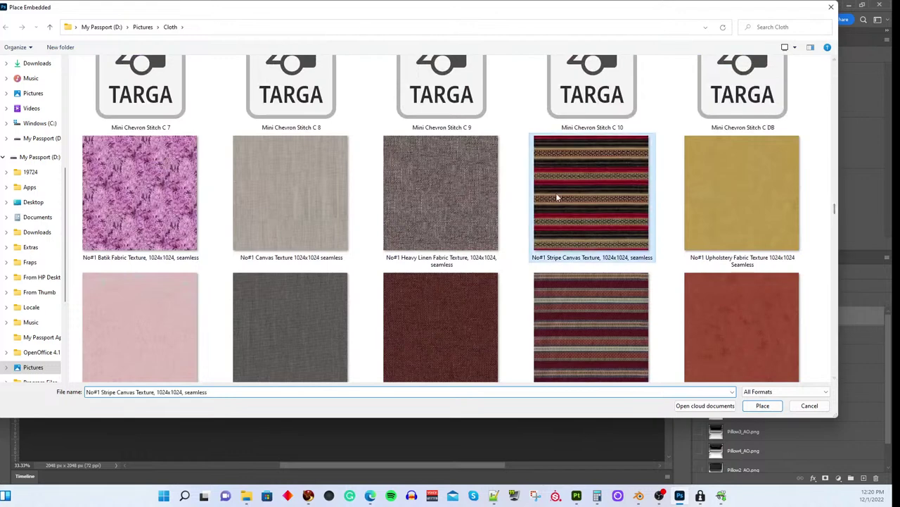
click(757, 407)
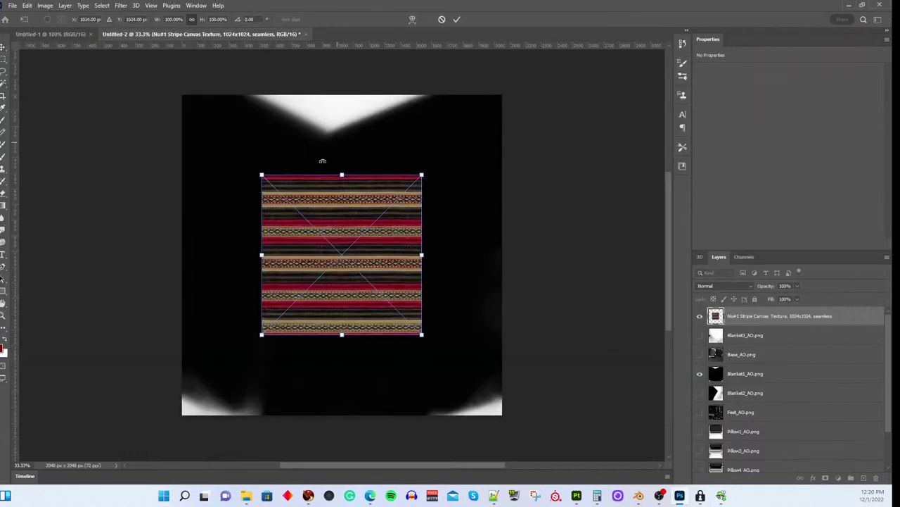
drag(320, 264, 380, 334)
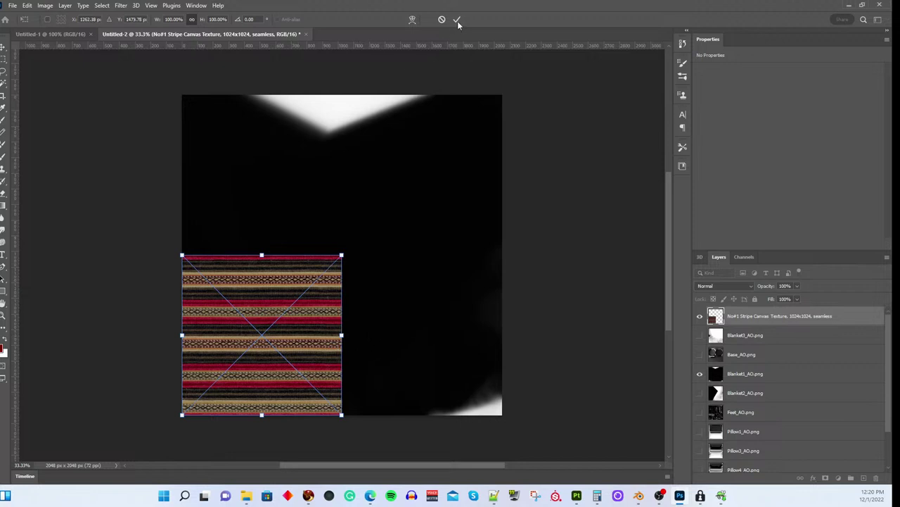
click(456, 19)
Step: Duplicate the stripe texture into the other three quarters of the canvas to form a seamless two-by-two tiling
drag(238, 333, 394, 329)
drag(275, 340, 269, 179)
key(ctrl+j)
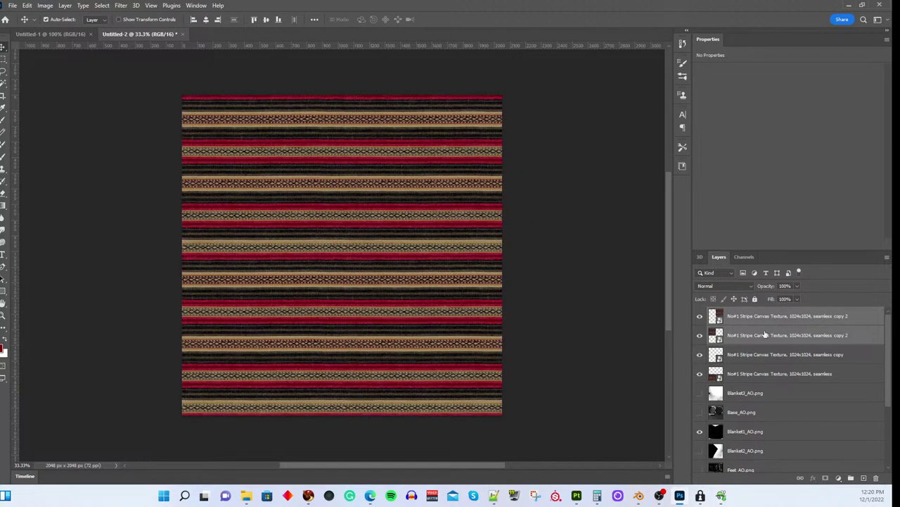
Step: Merge the four stripe canvas texture layers into a single layer
click(751, 320)
shift+click(734, 378)
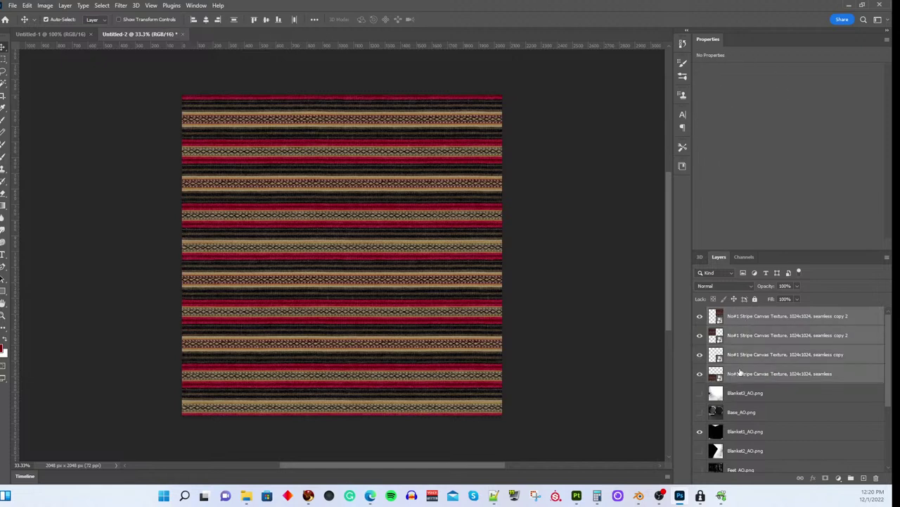
right_click(737, 377)
click(750, 365)
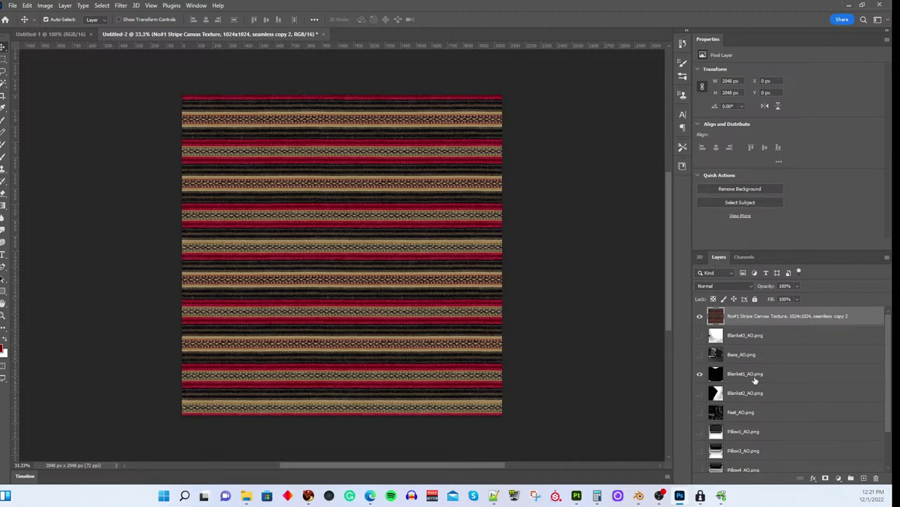
Step: Hide the Blanket1_AO layer, show Blanket3_AO, and hide the merged stripe texture to reveal the AO map
click(700, 373)
scroll(740, 415, down, 1)
scroll(757, 431, down, 1)
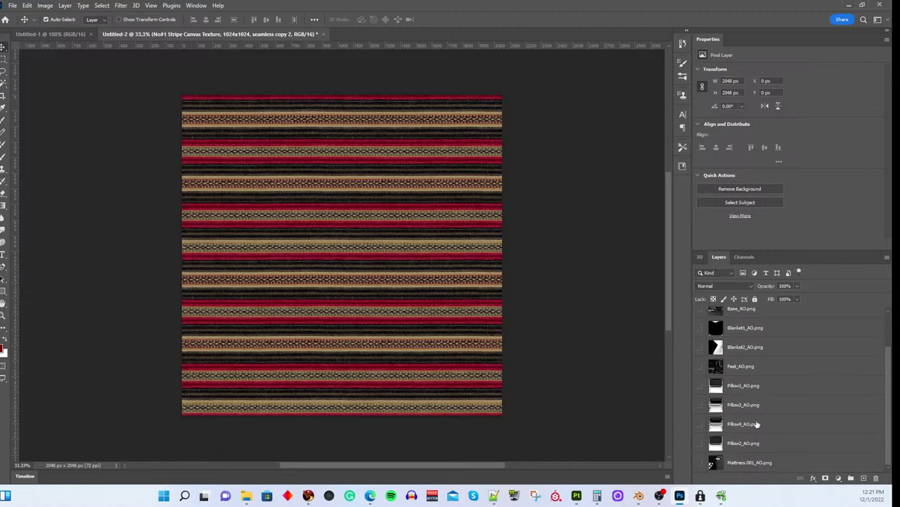
scroll(738, 335, up, 3)
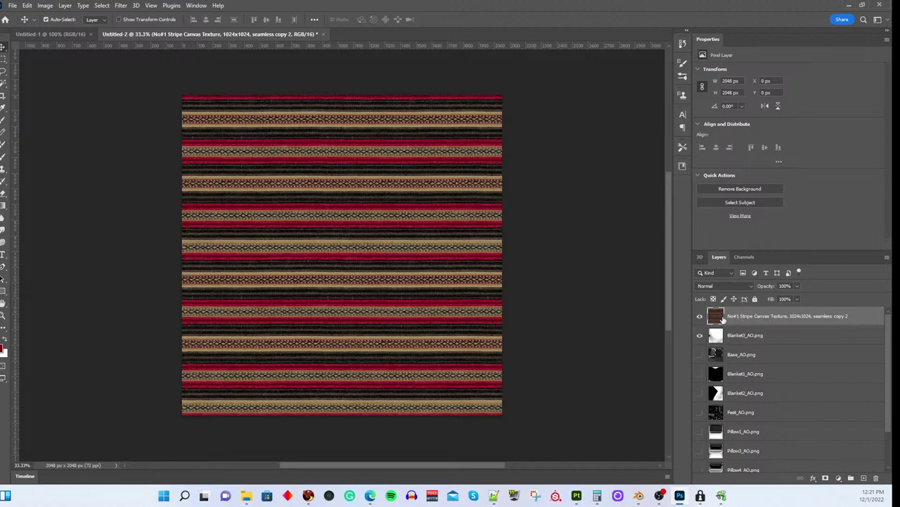
click(701, 318)
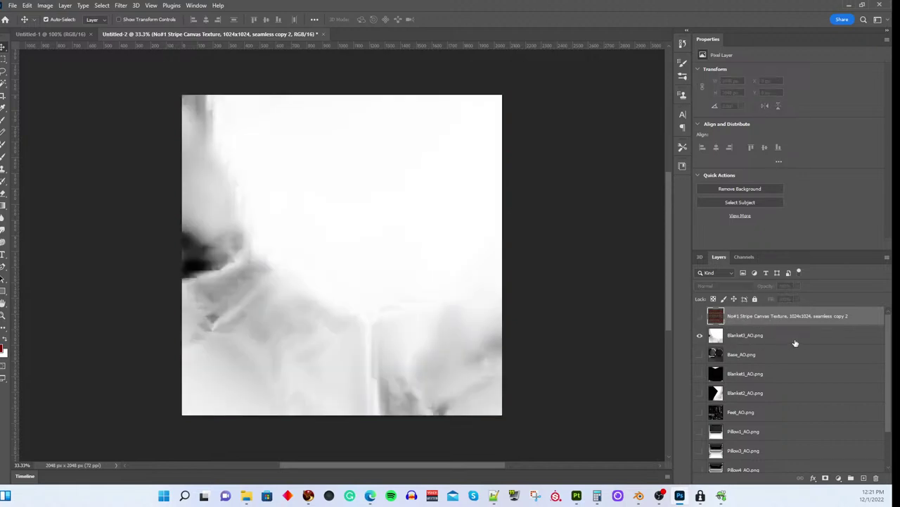
Step: Show the merged stripe texture, keep it above the Blanket3_AO layer, and set its blend mode to Multiply
click(700, 317)
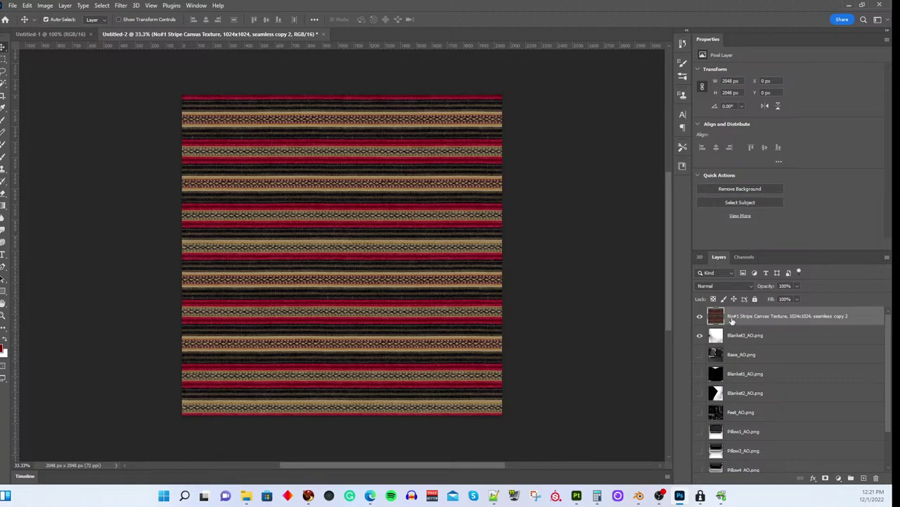
drag(736, 318, 742, 345)
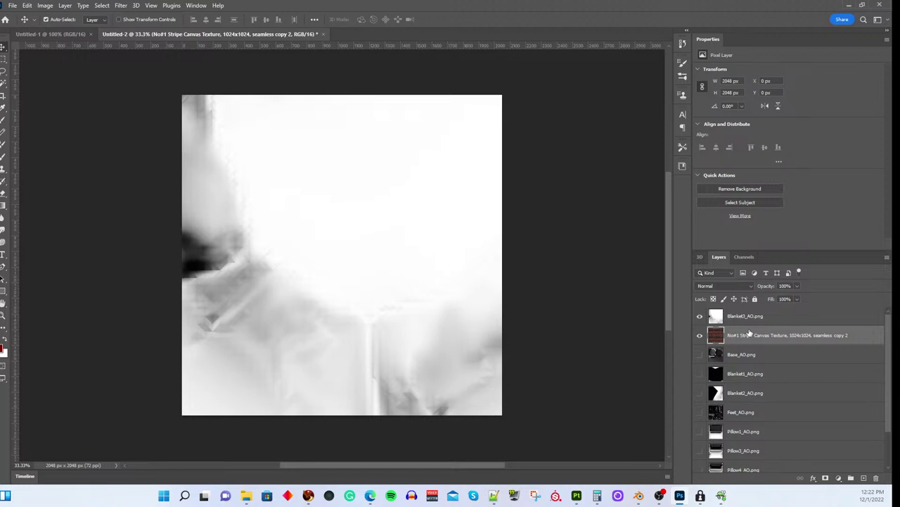
drag(749, 334, 747, 314)
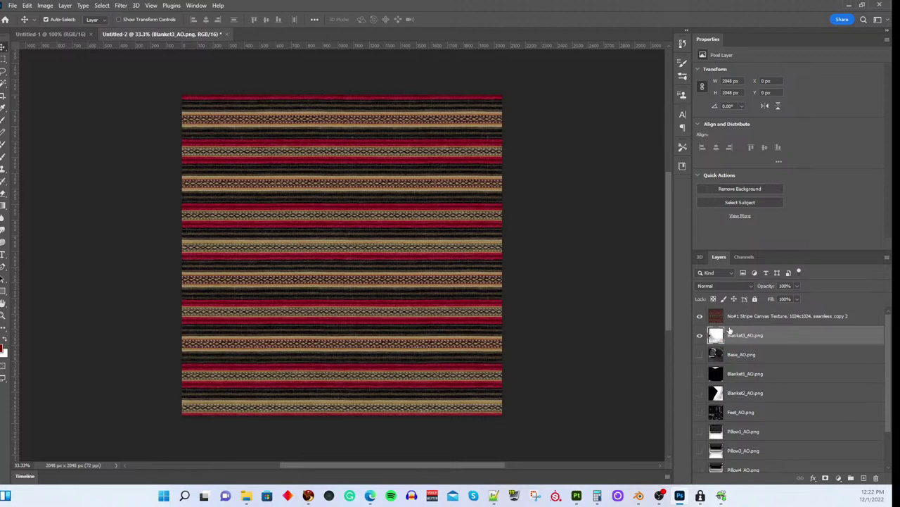
click(743, 324)
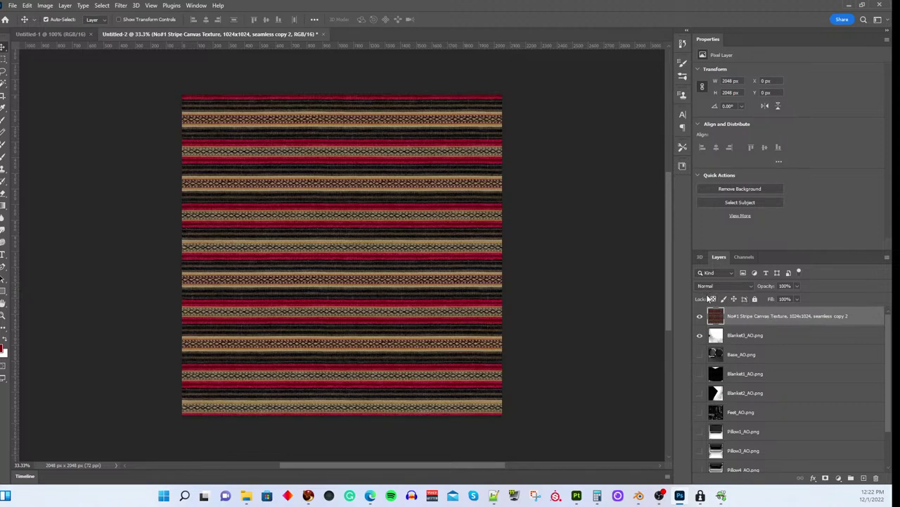
click(749, 285)
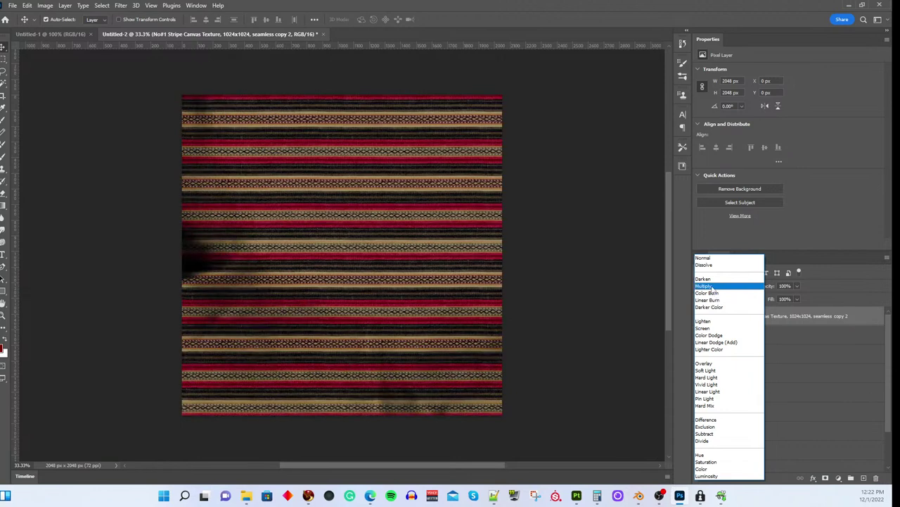
click(712, 287)
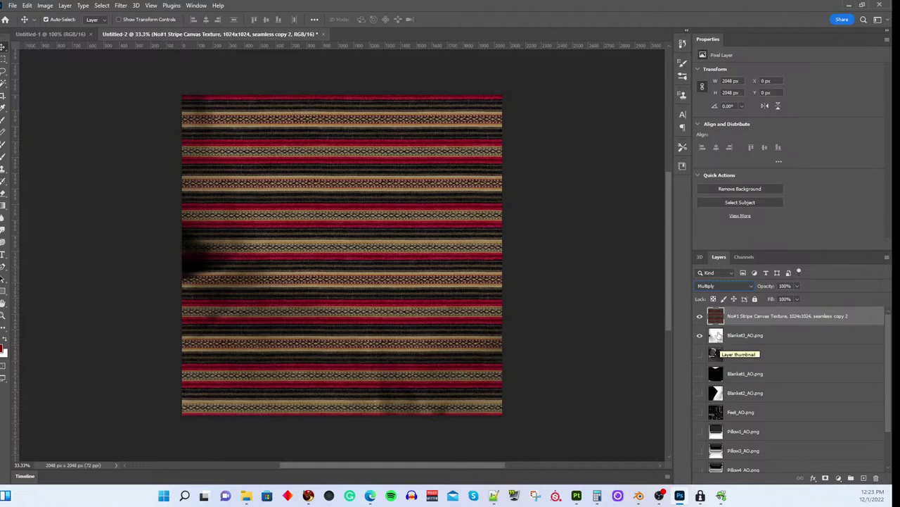
Step: Export the shaded blanket texture as a PNG named testBlanket3 in the newRound Bed folder
click(699, 337)
click(13, 5)
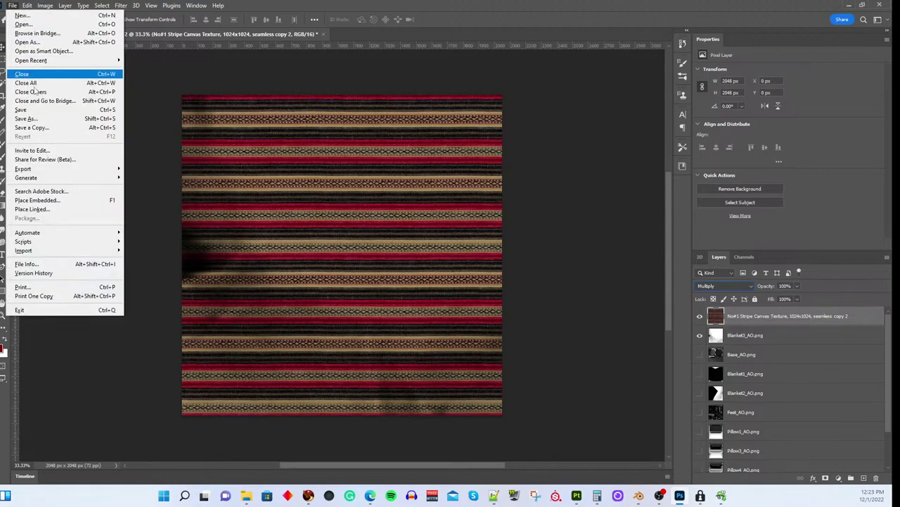
mouse_move(39, 169)
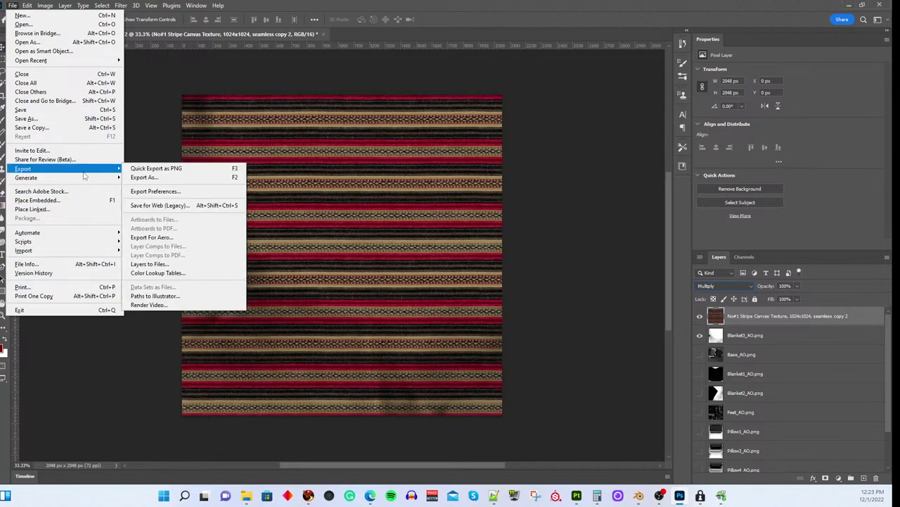
click(129, 170)
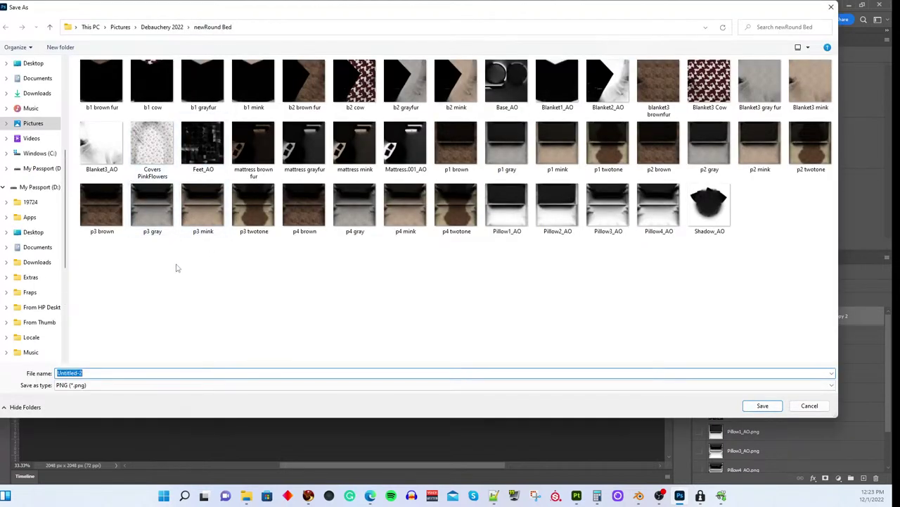
text(testBlanket3)
key(Return)
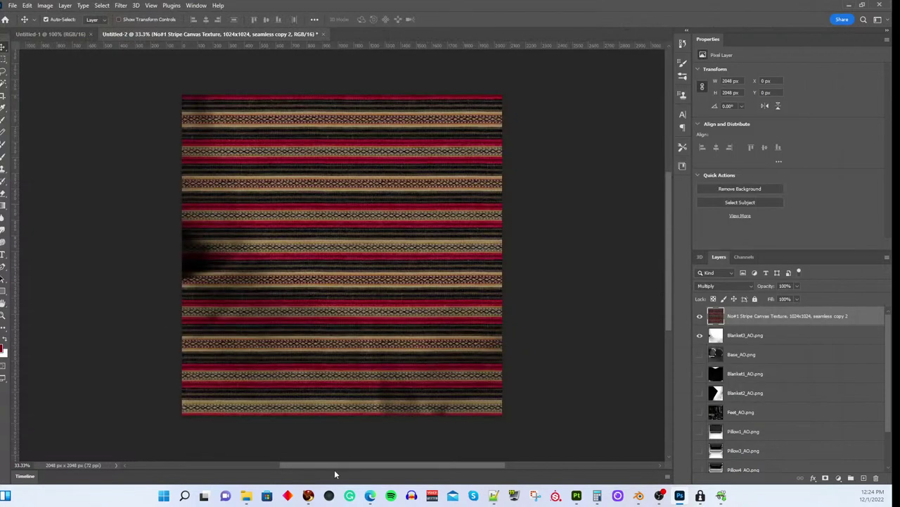
Step: Set the stripe texture layer's blend mode to Normal
click(308, 495)
key(alt+Tab)
click(748, 286)
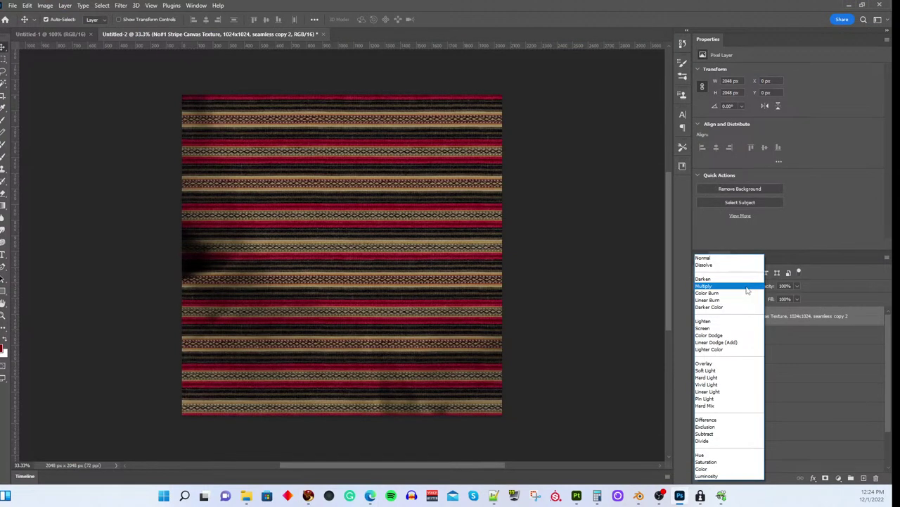
click(730, 259)
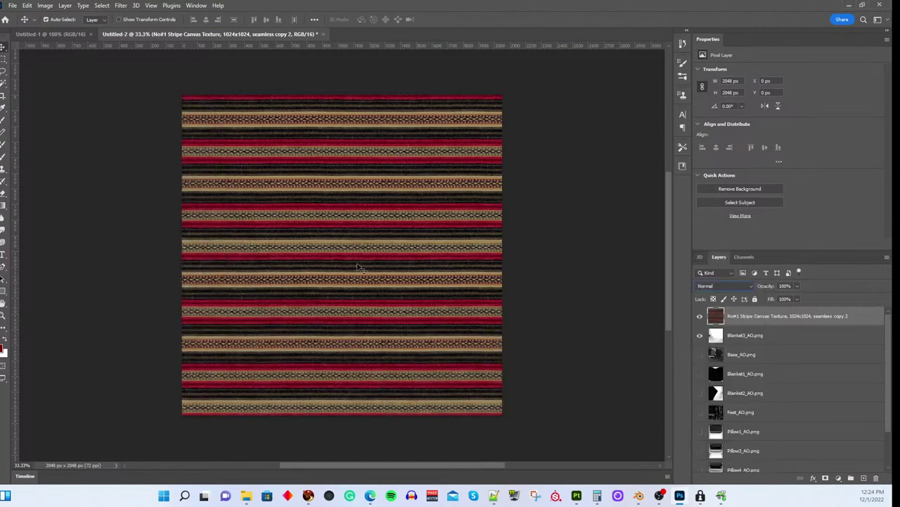
Step: Export the unshaded stripe texture as a PNG named test2Blanket3 in the newRound Bed folder
click(11, 6)
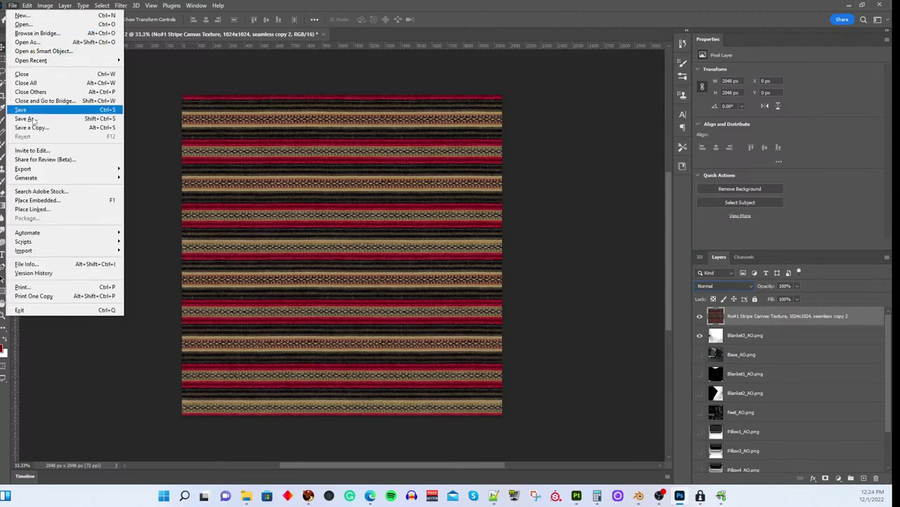
mouse_move(39, 170)
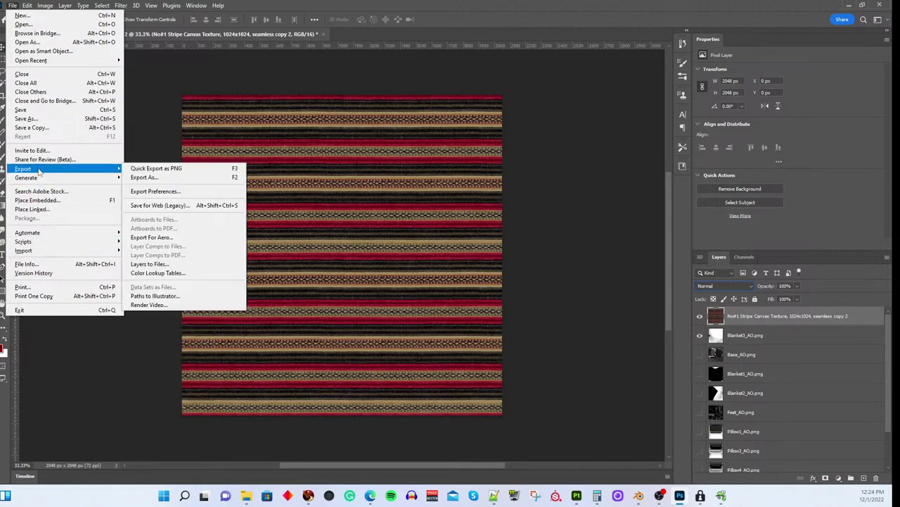
click(136, 168)
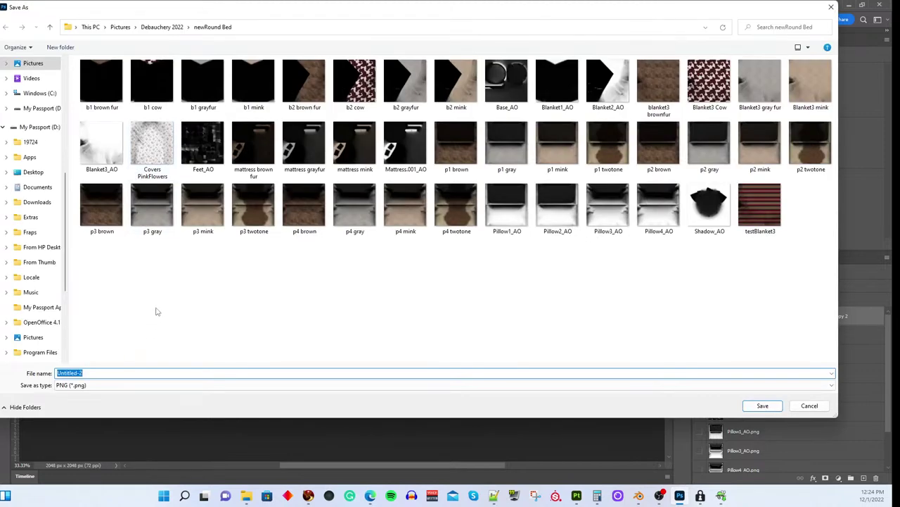
text(test2Blanket3)
key(Return)
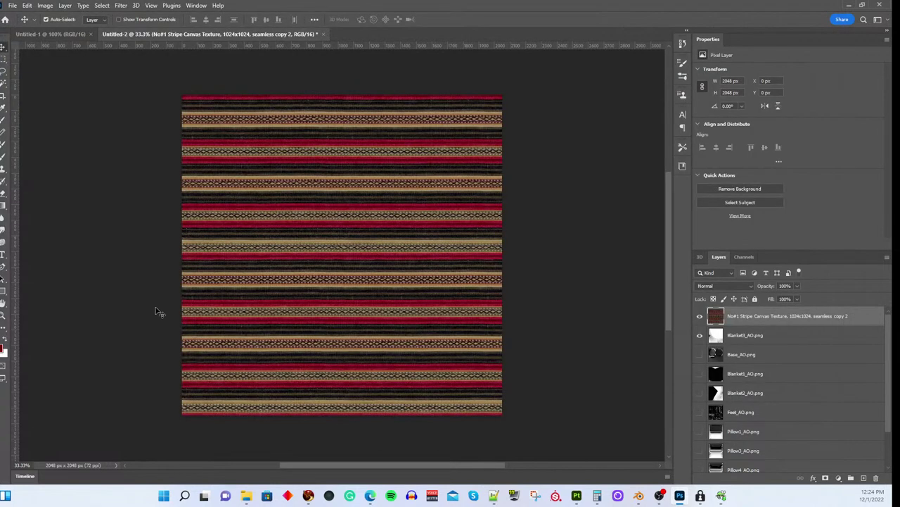
Step: Switch to Firestorm and bulk upload test2Blanket3 and testBlanket3 from the newRound Bed folder
click(309, 496)
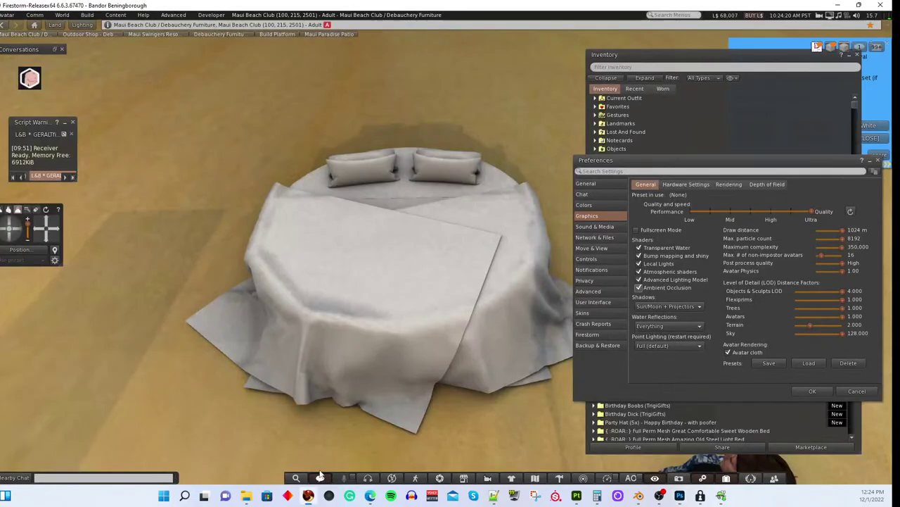
click(87, 15)
mouse_move(100, 135)
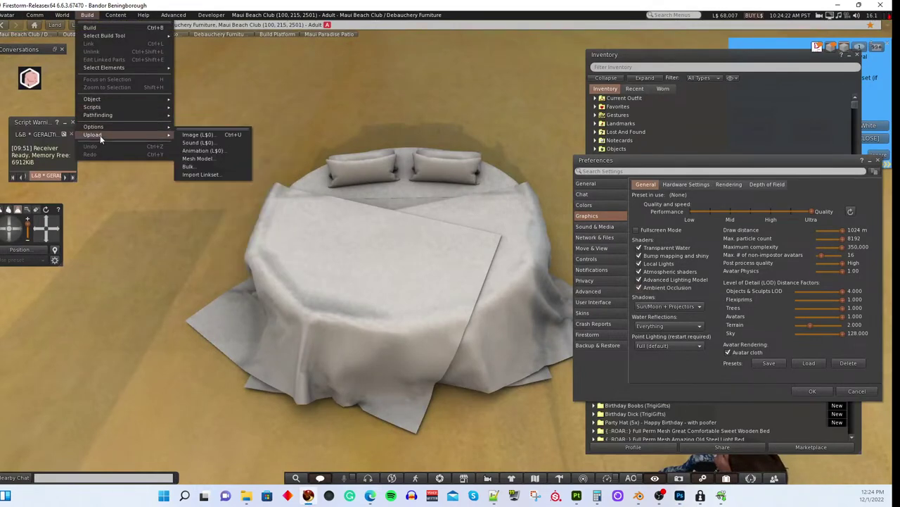
click(208, 166)
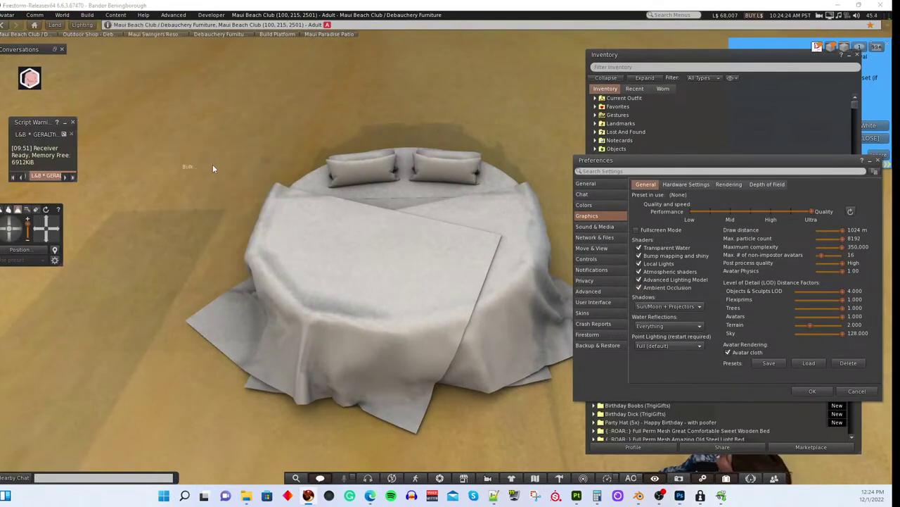
scroll(45, 145, up, 3)
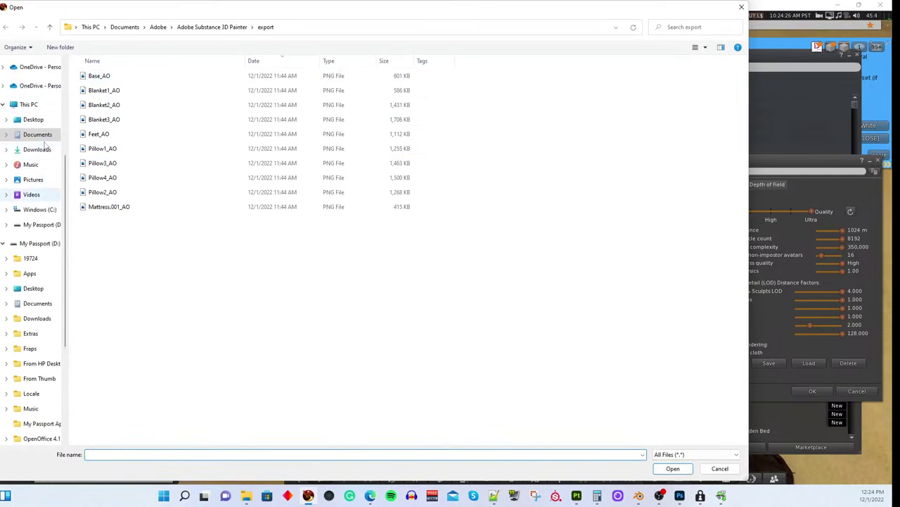
scroll(46, 145, up, 1)
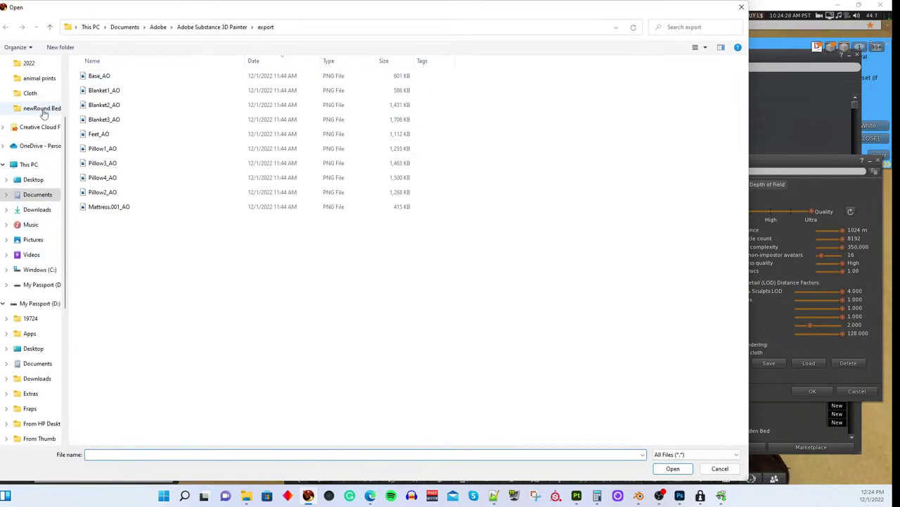
click(41, 108)
click(360, 263)
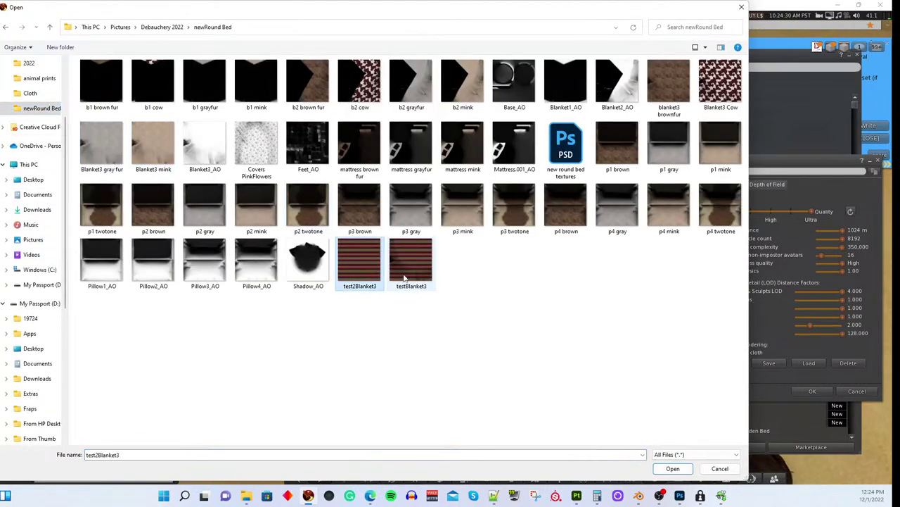
ctrl+click(411, 264)
click(686, 470)
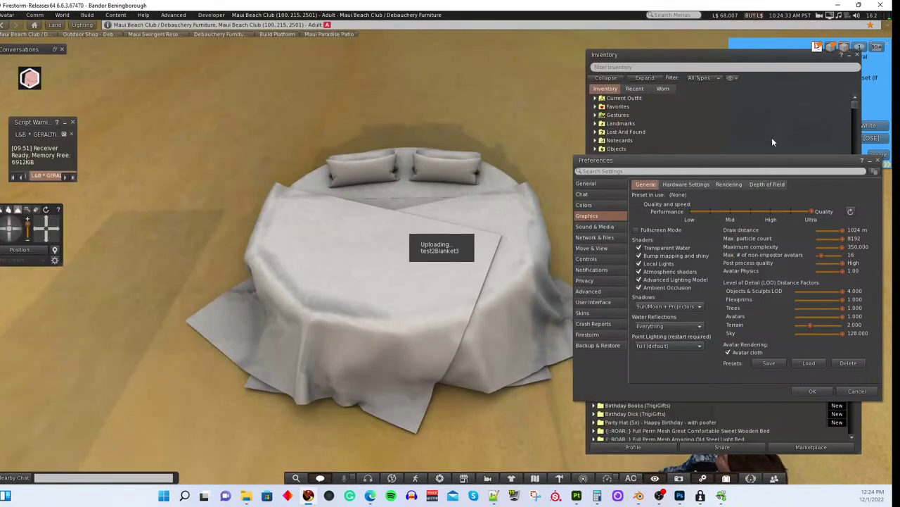
Step: Close the preferences and apply test2Blanket3 to the bed's top blanket, replacing it with testBlanket3 for comparison
click(878, 161)
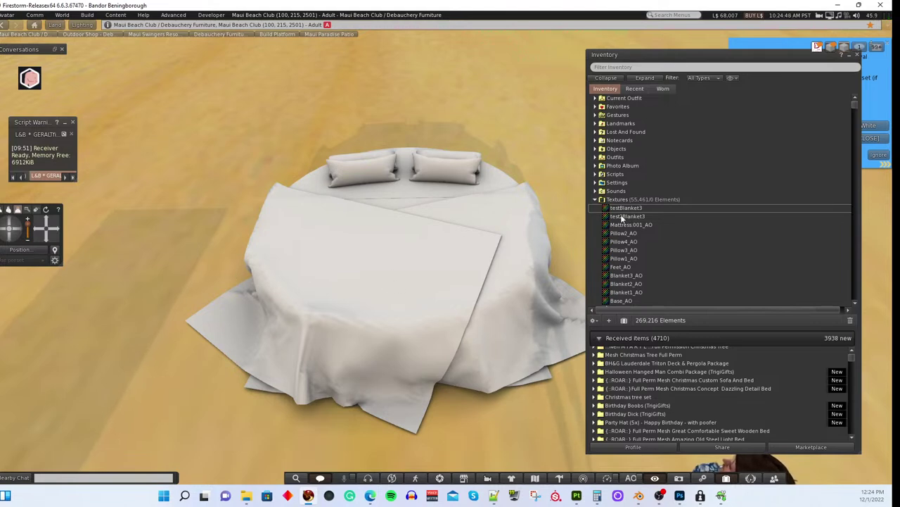
drag(497, 265, 383, 287)
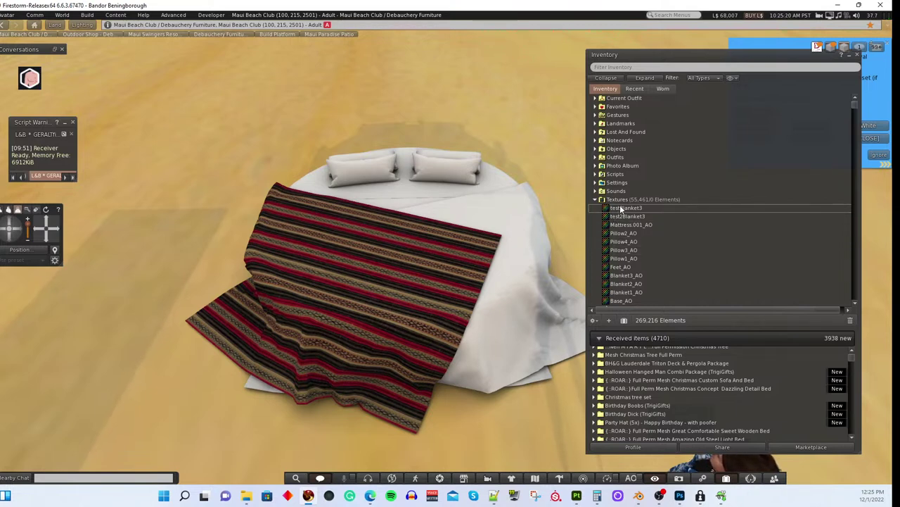
drag(620, 205, 431, 293)
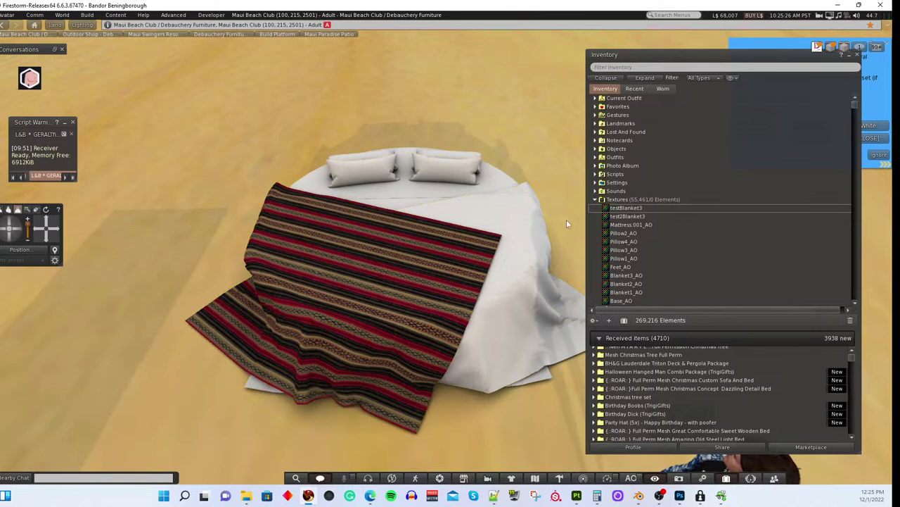
double_click(622, 208)
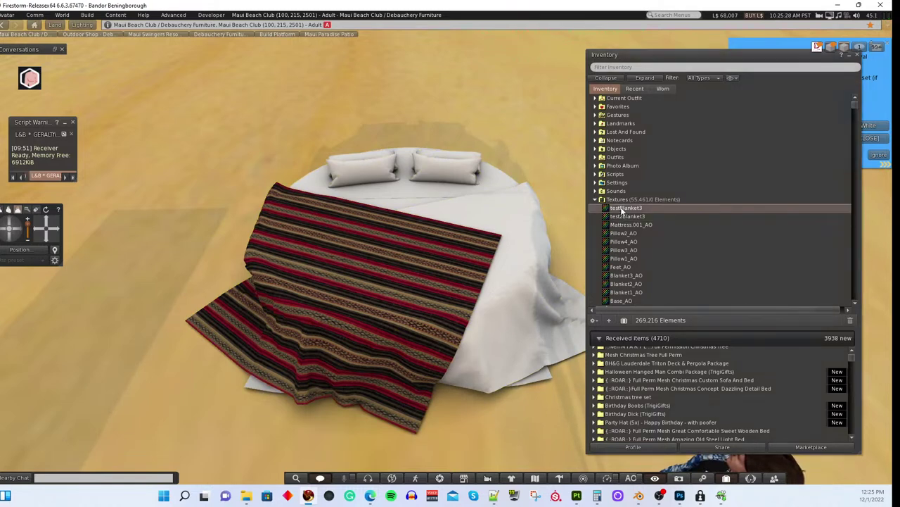
click(556, 78)
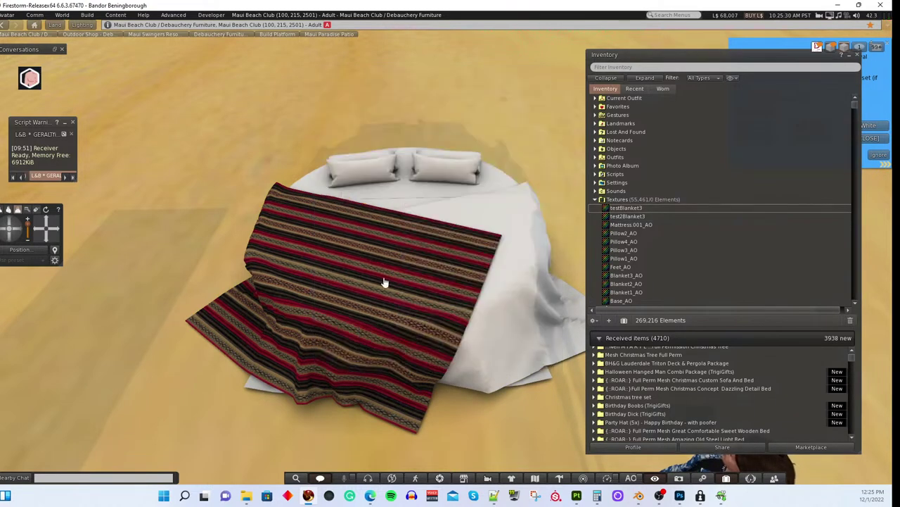
Step: Edit the striped blanket's face, set its texture alpha mode to None, and close the build window
right_click(384, 281)
click(387, 311)
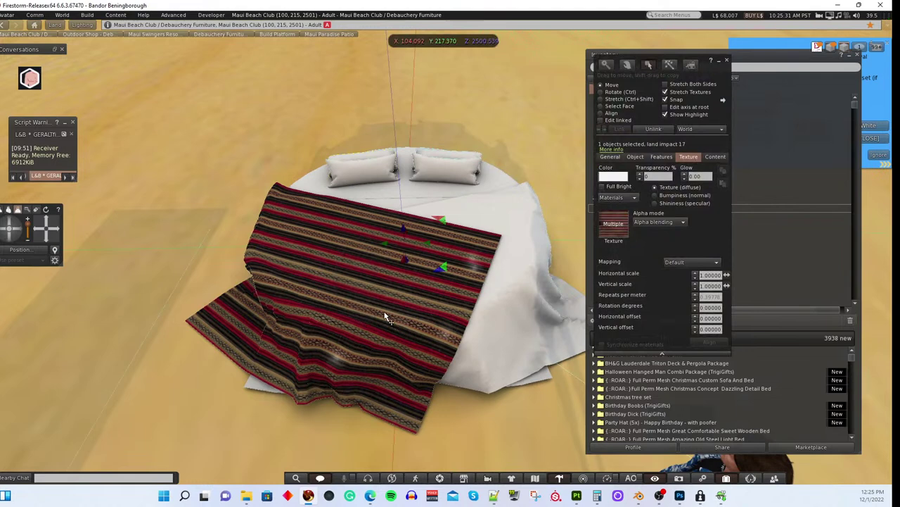
click(601, 106)
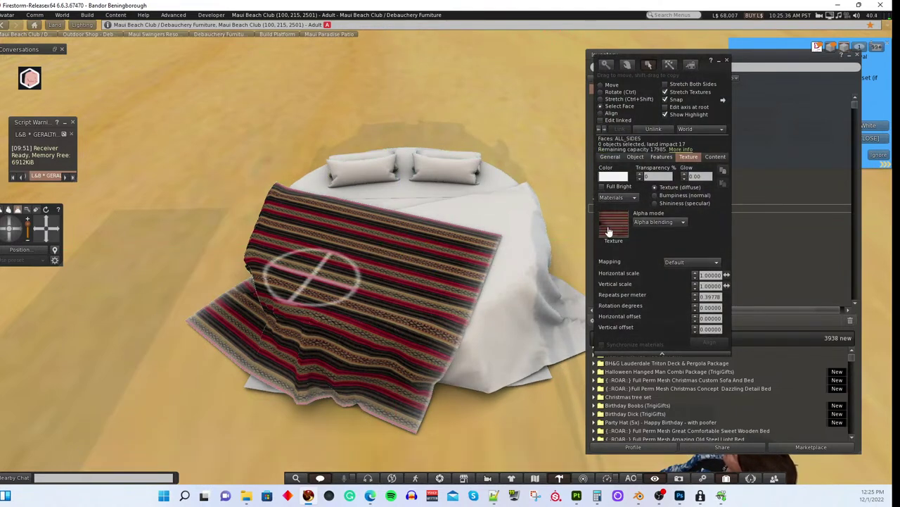
click(644, 222)
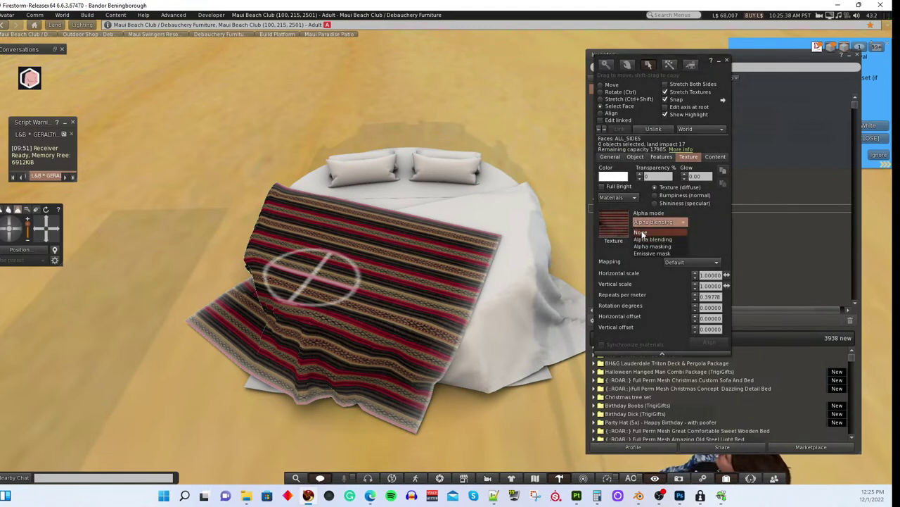
click(648, 228)
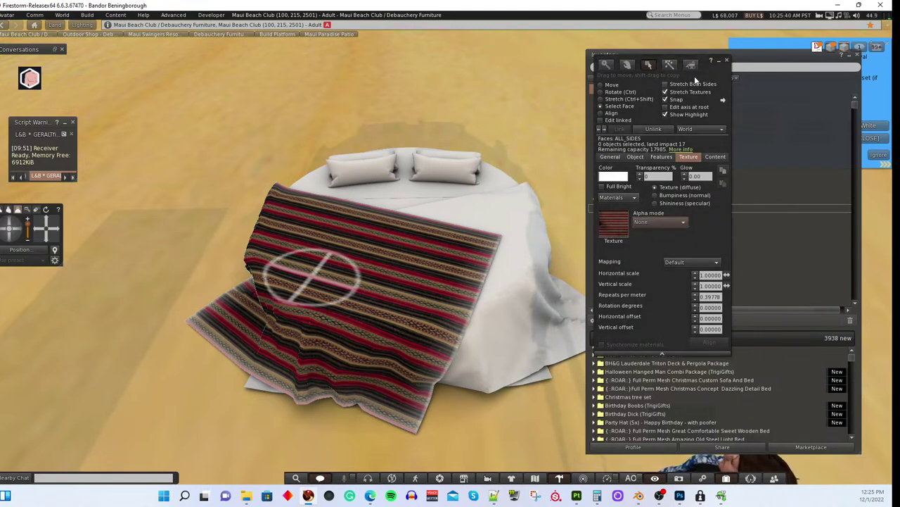
click(725, 61)
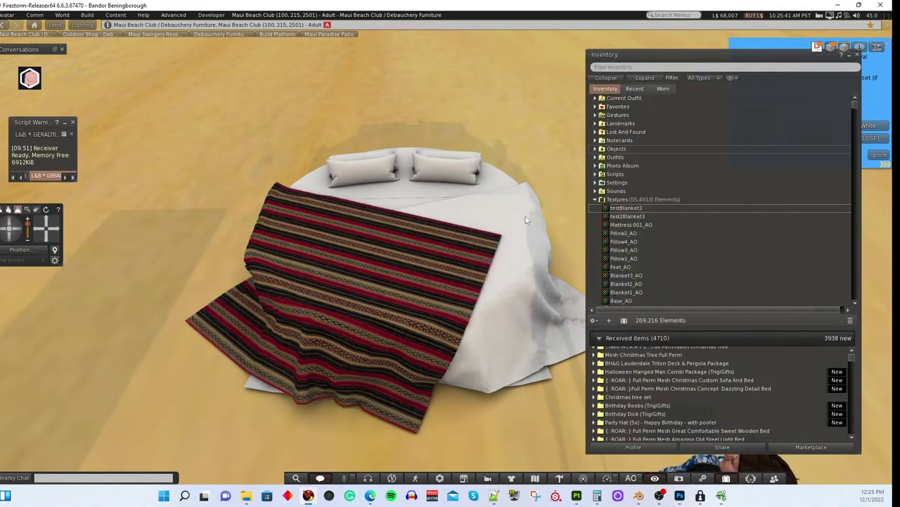
alt+click(332, 318)
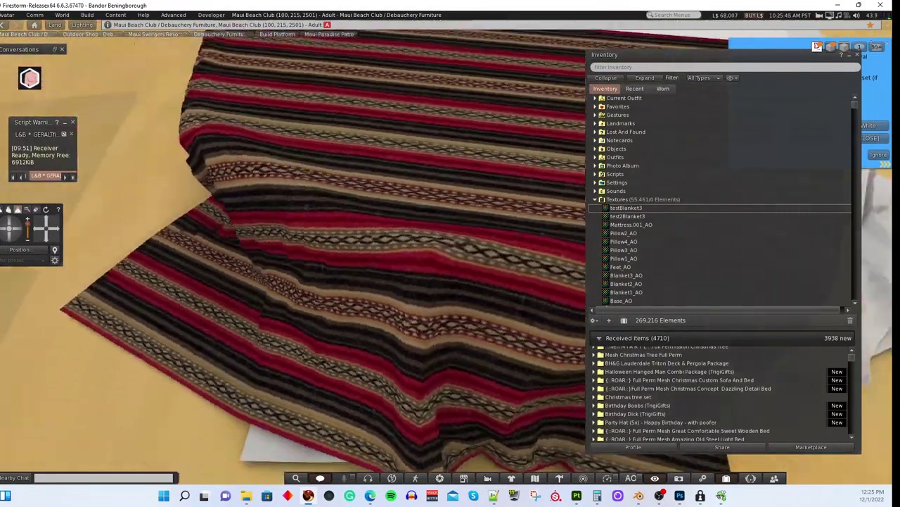
scroll(482, 286, down, 5)
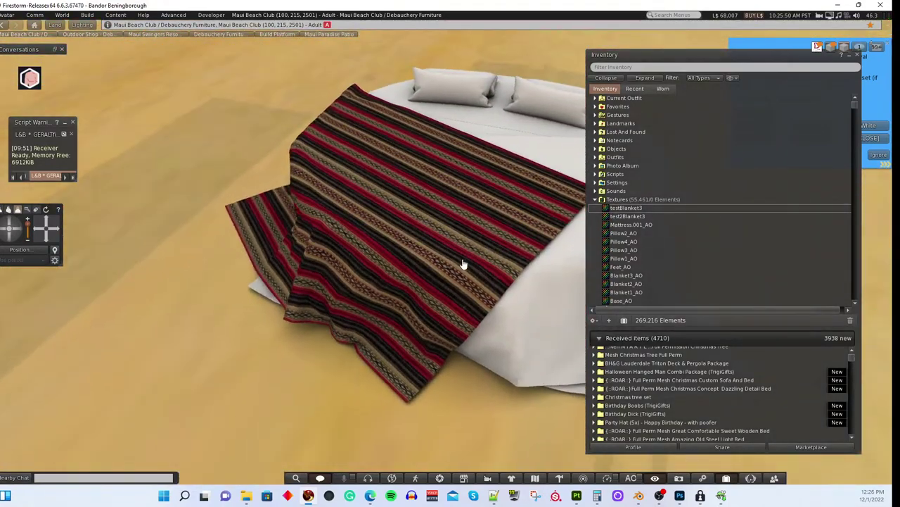
Step: Edit the linked top blanket of the bed, replace its texture with Blank, and close the build window
click(462, 263)
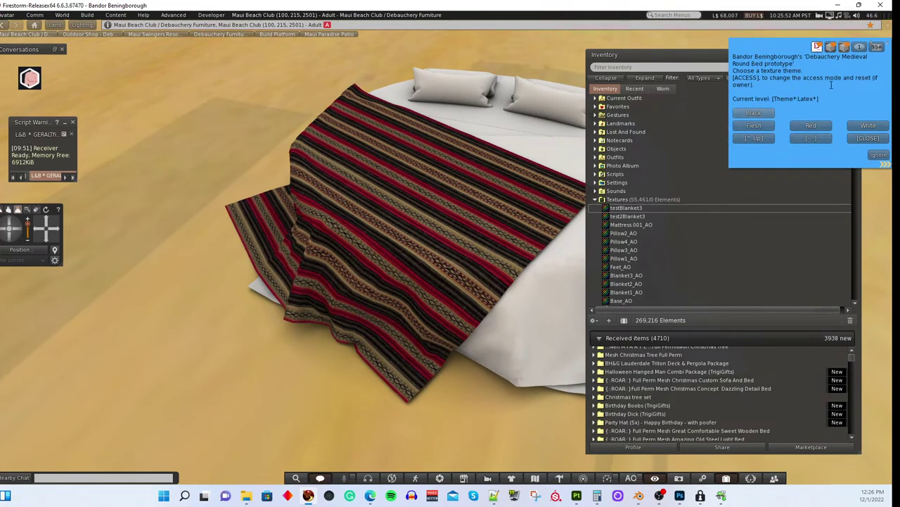
click(392, 224)
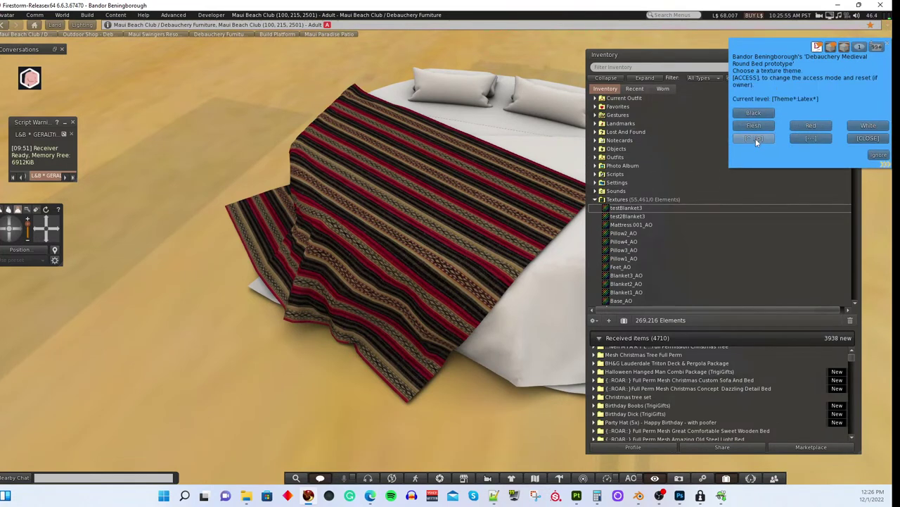
right_click(433, 213)
click(462, 178)
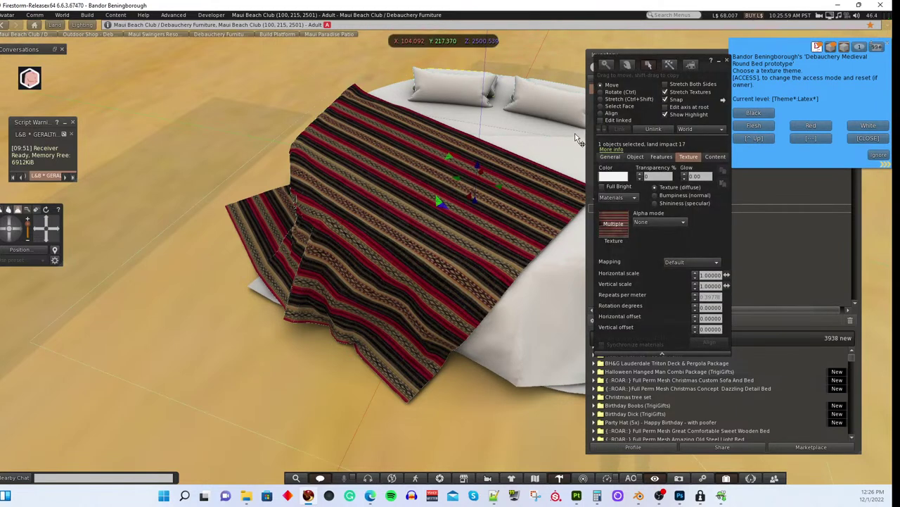
click(600, 120)
click(479, 214)
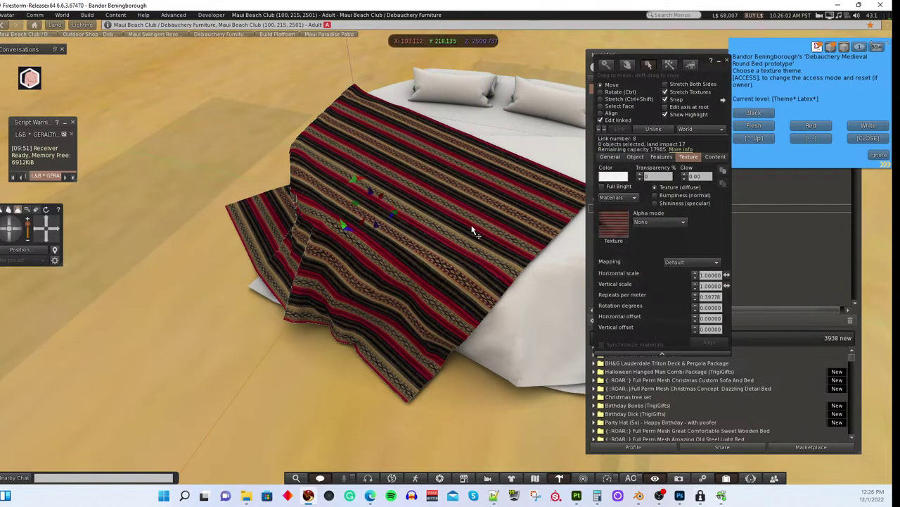
click(614, 232)
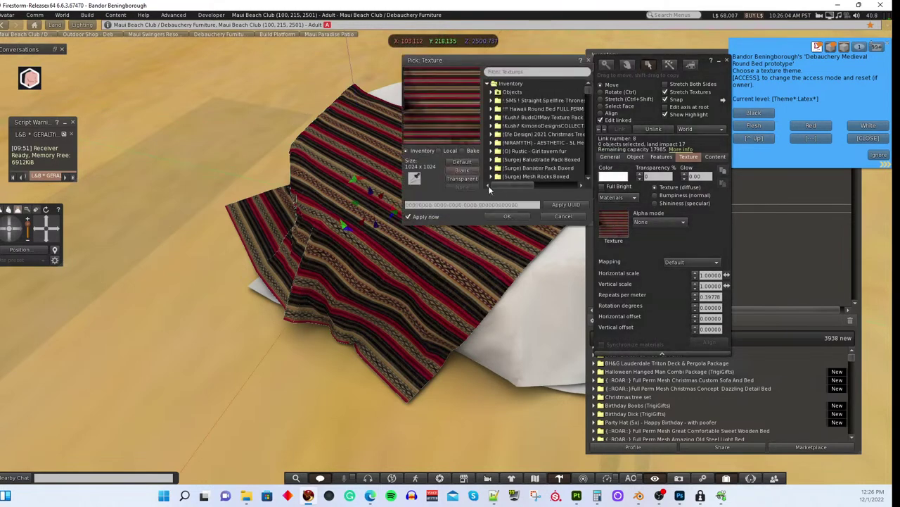
click(462, 186)
click(506, 216)
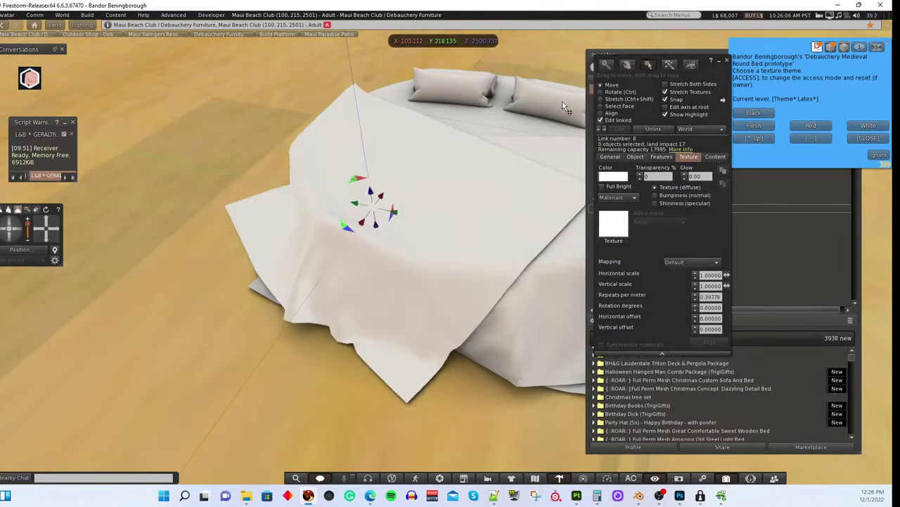
click(727, 61)
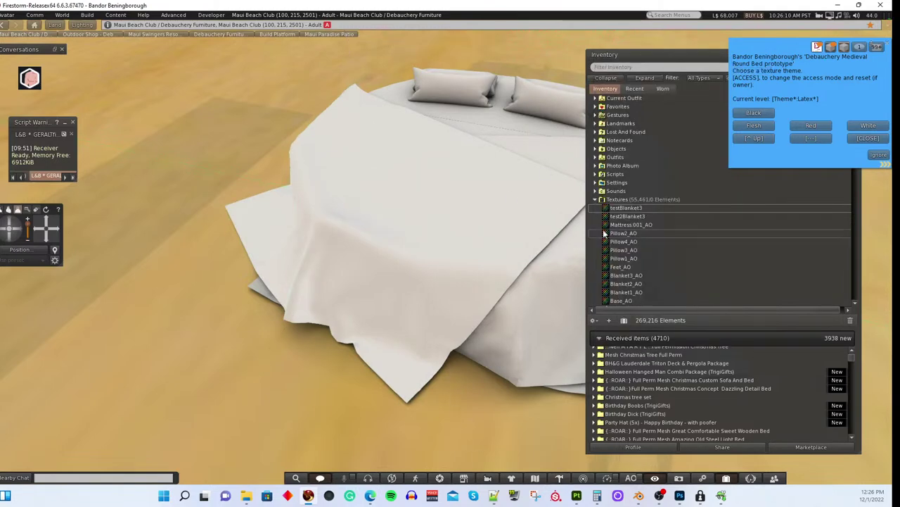
Step: Apply the testBlanket3 texture to the bed's top blanket and inspect its shading from several sides
click(638, 209)
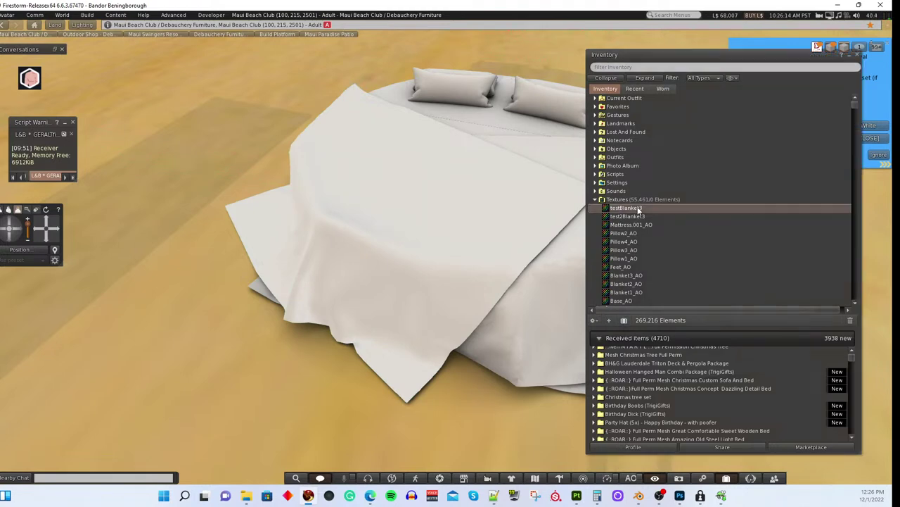
double_click(638, 208)
click(558, 80)
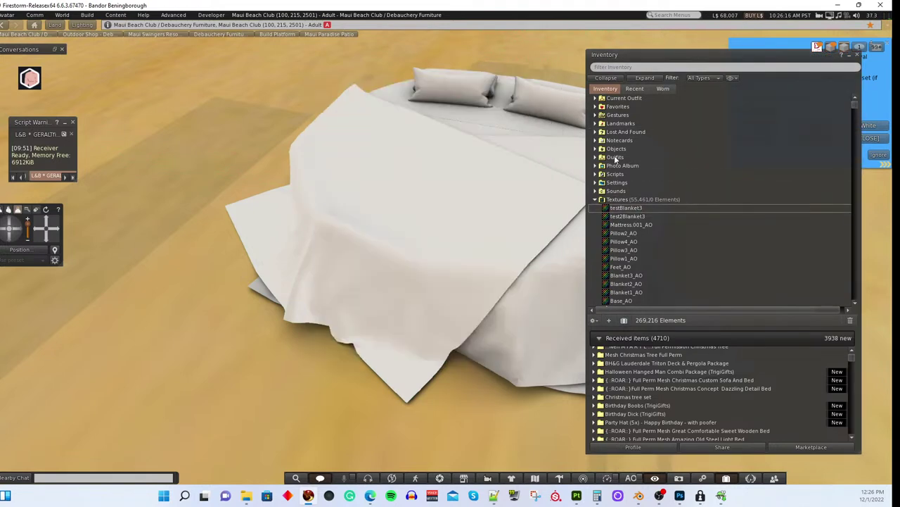
drag(627, 209, 401, 245)
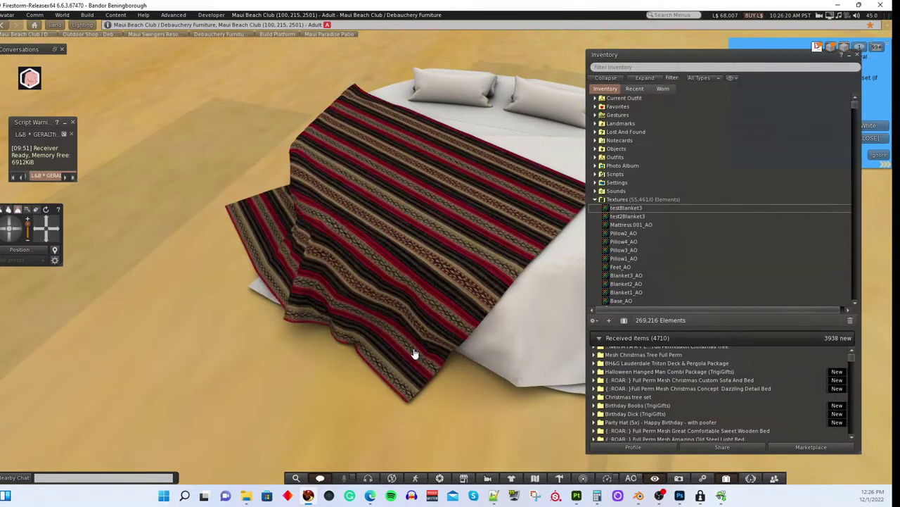
drag(415, 354, 444, 258)
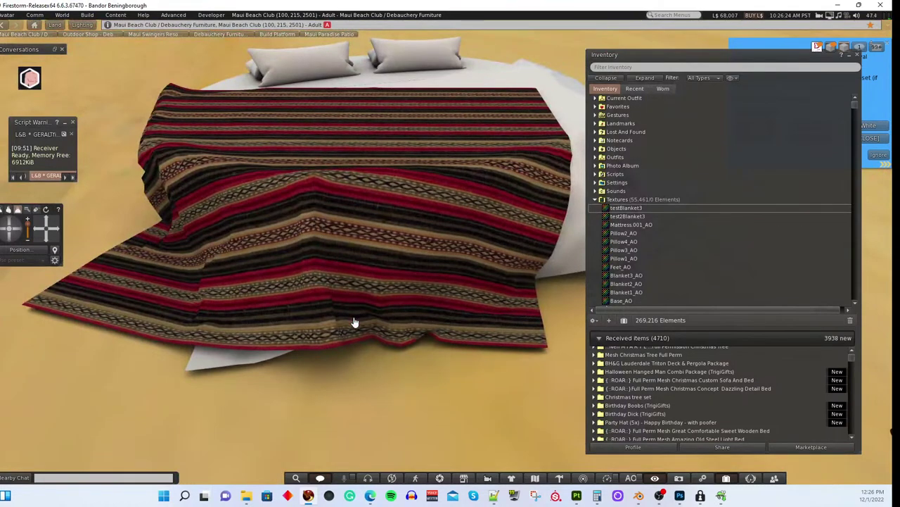
alt+click(197, 233)
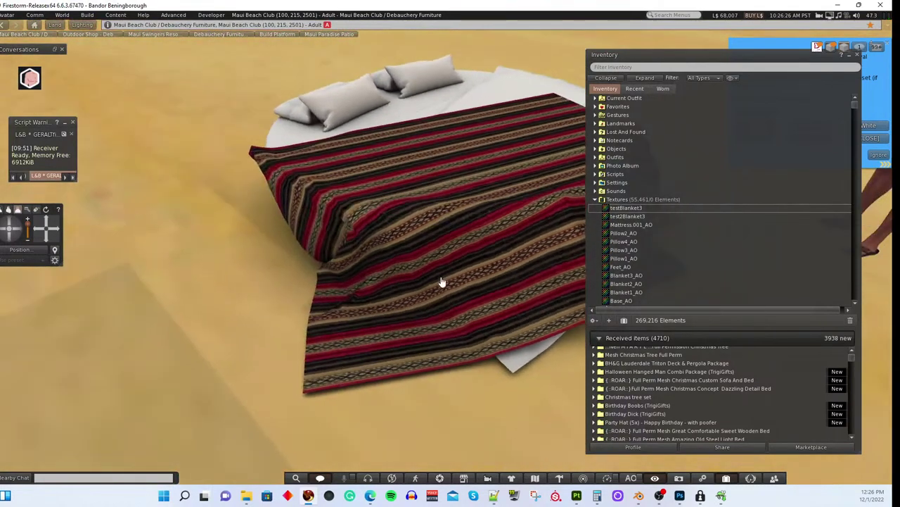
drag(354, 256, 442, 298)
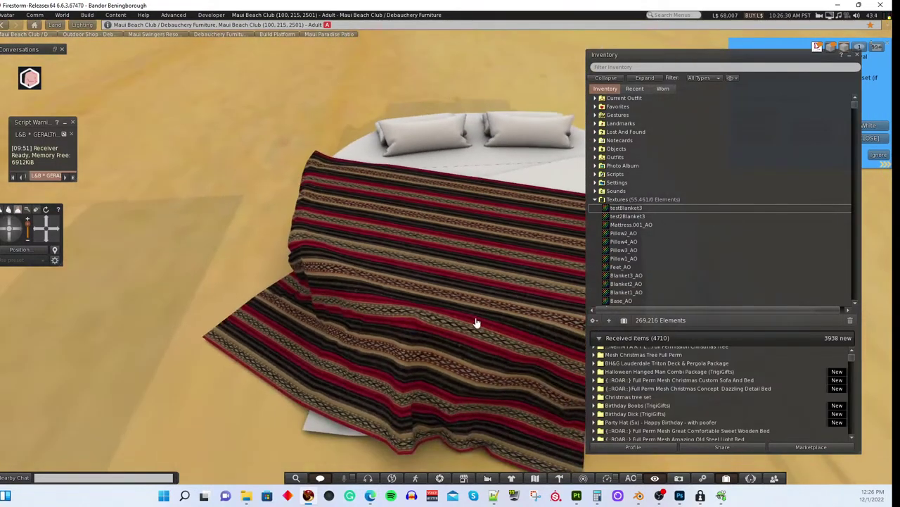
drag(509, 287, 402, 278)
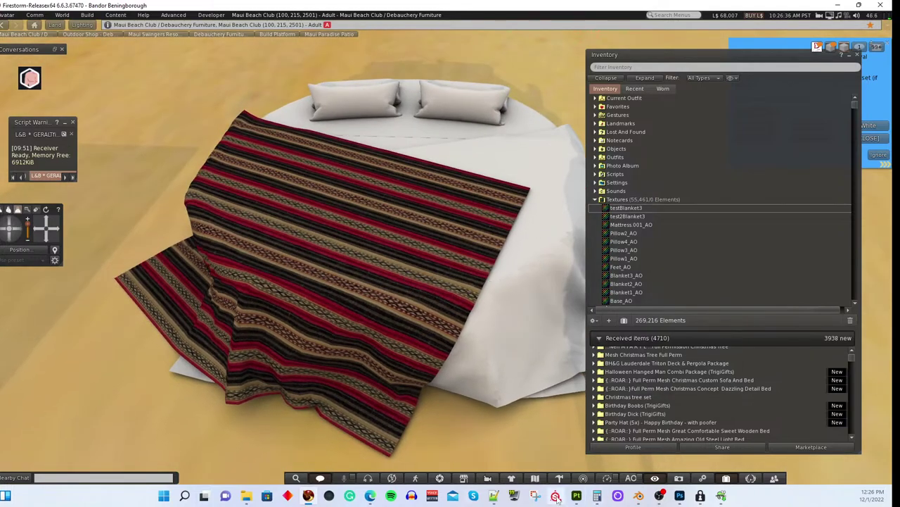
Step: Switch to Photoshop, set the stripe canvas layer to Multiply, and hide both it and the Blanket3_AO layer
click(680, 496)
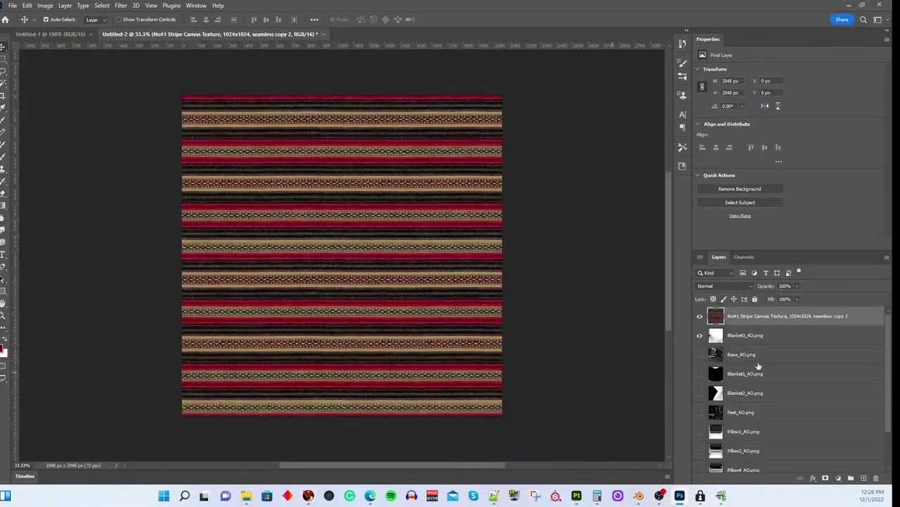
click(712, 286)
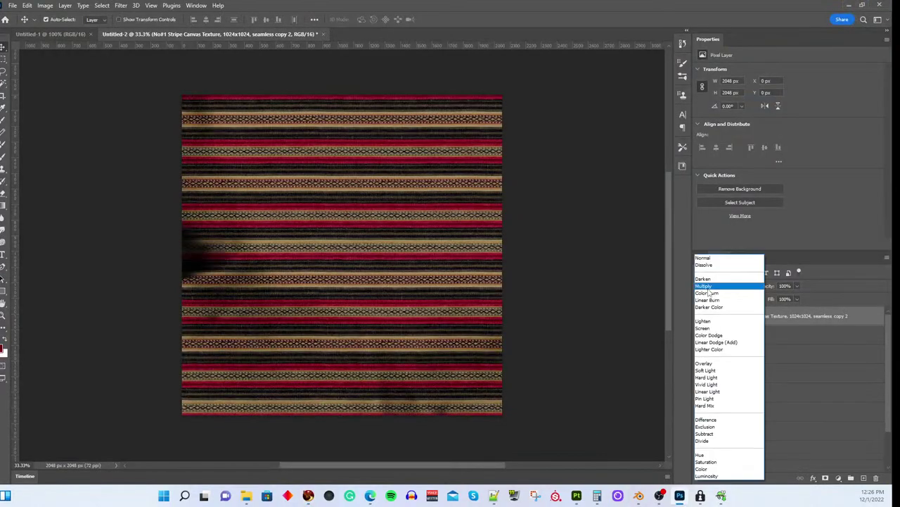
click(714, 288)
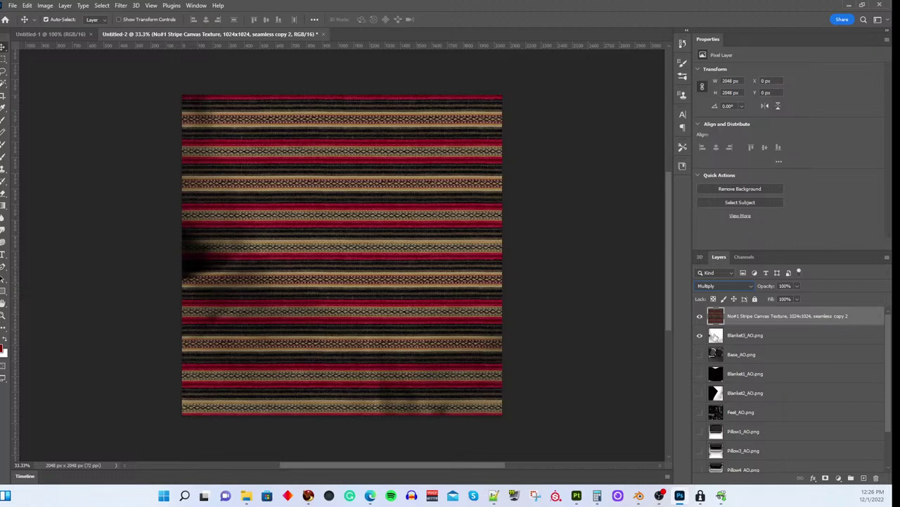
click(700, 317)
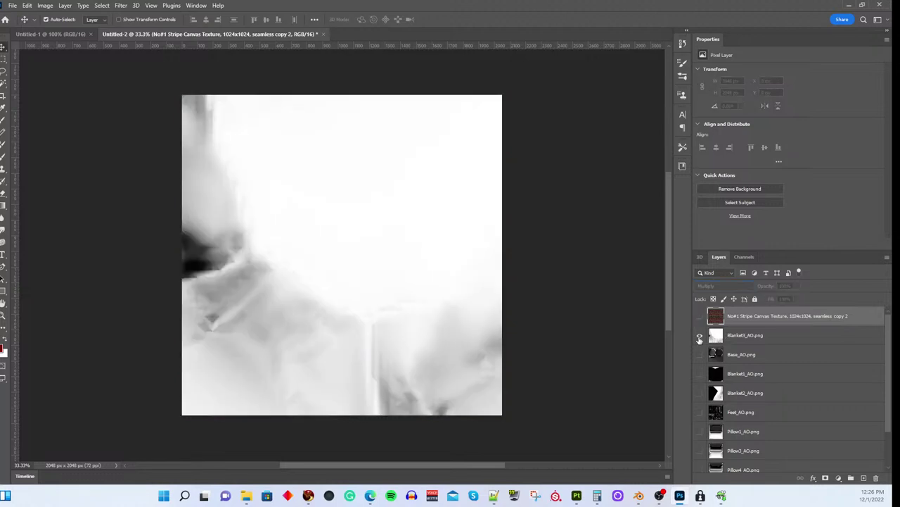
click(699, 337)
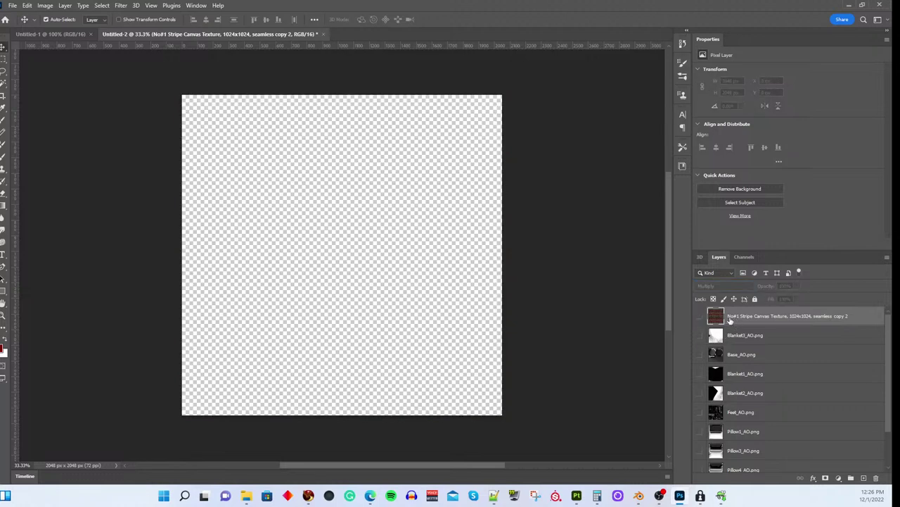
Step: Place the file "No#4 Woven Fabric Texture, 1024x1024, seamless" from the Cloth folder and move it into a corner of the canvas
key(ctrl+shift+p)
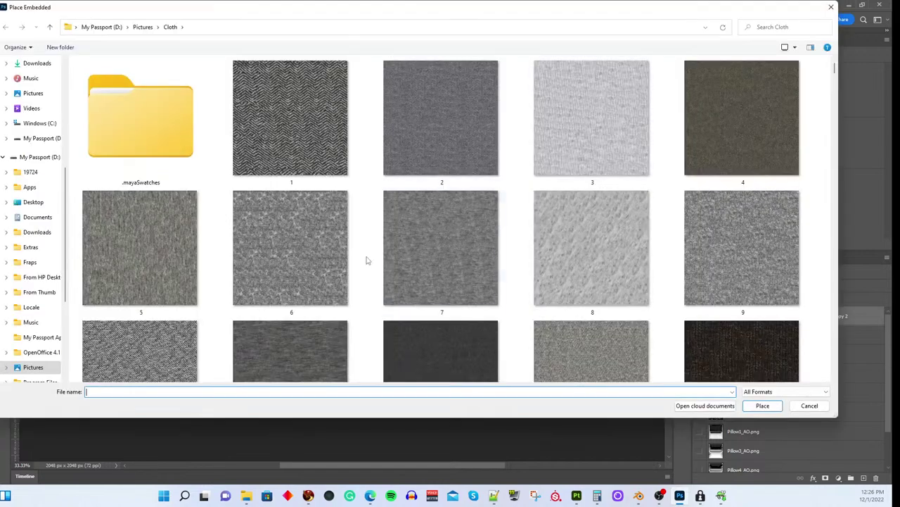
scroll(427, 241, down, 3)
scroll(431, 257, down, 15)
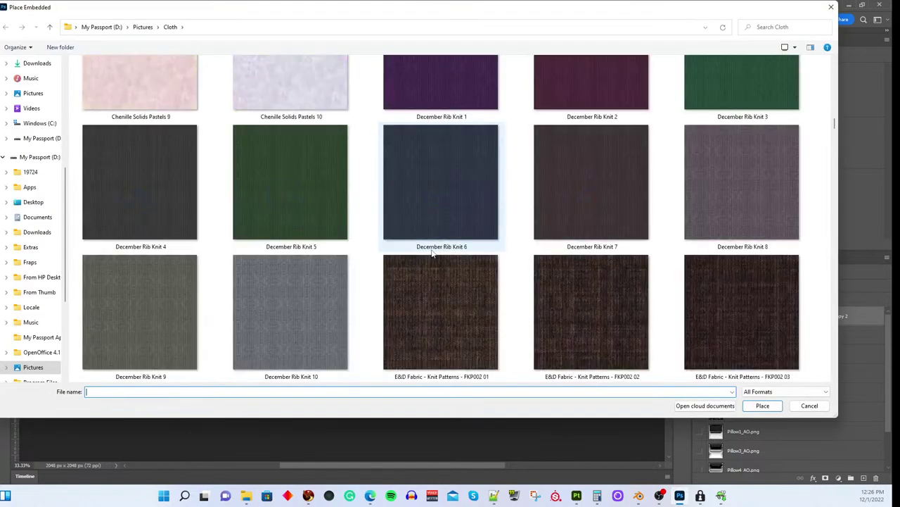
scroll(433, 255, down, 15)
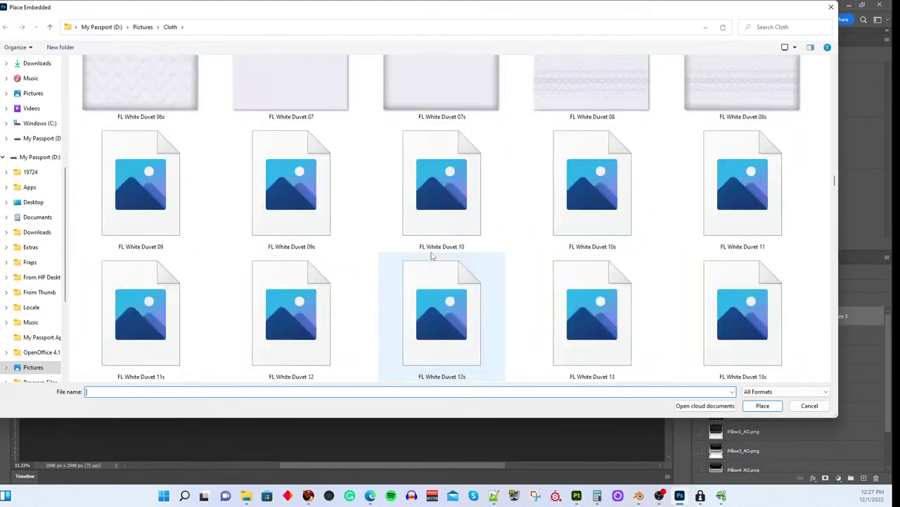
scroll(432, 257, down, 5)
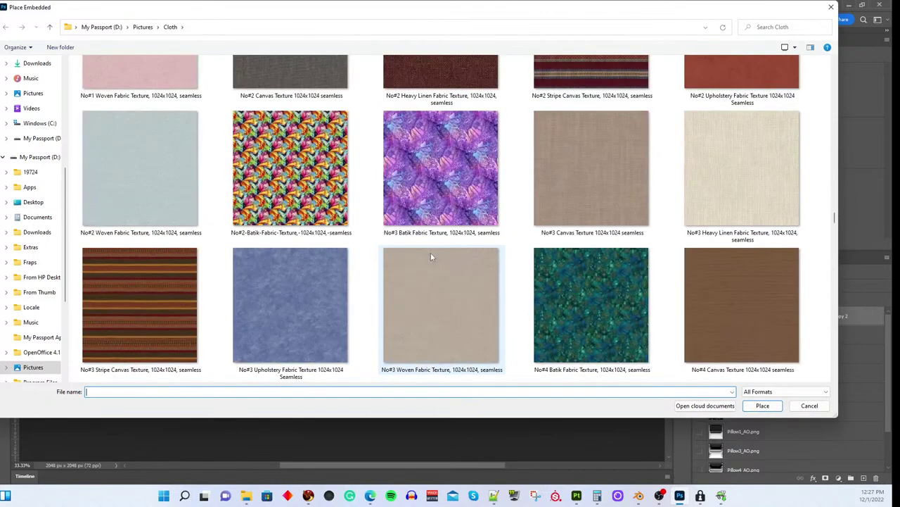
scroll(431, 254, down, 5)
scroll(430, 252, up, 3)
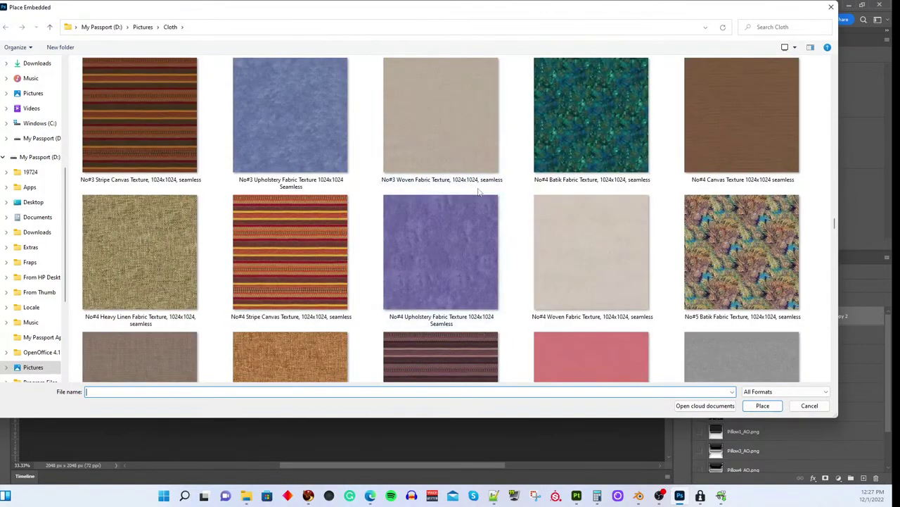
scroll(486, 192, down, 1)
click(564, 190)
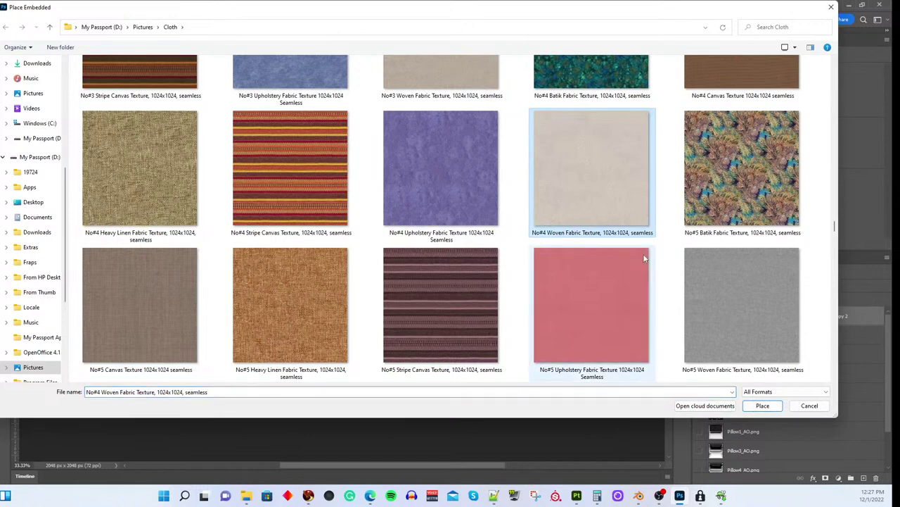
click(762, 405)
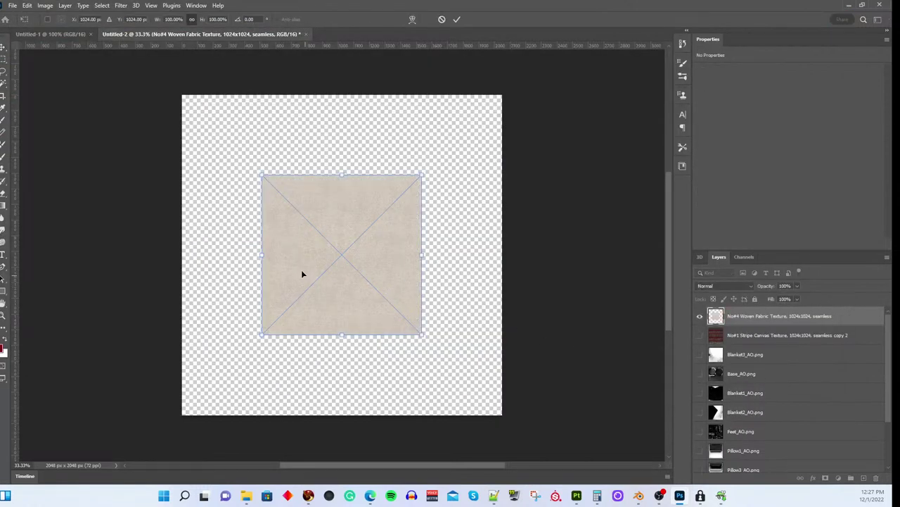
drag(303, 273, 393, 324)
click(456, 20)
Step: Duplicate the woven fabric tile until four copies fill the canvas, and merge them into one layer
shift+click(292, 329)
drag(293, 328, 292, 166)
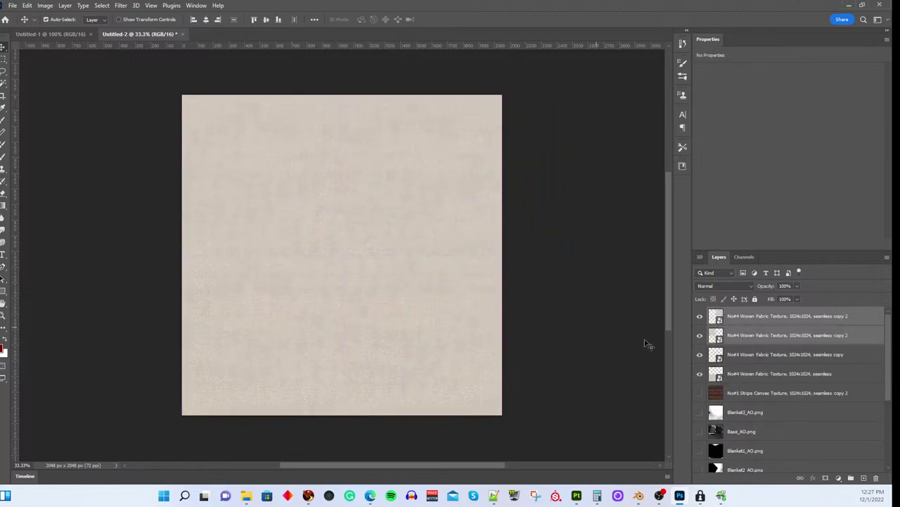
click(725, 320)
shift+click(737, 372)
right_click(737, 372)
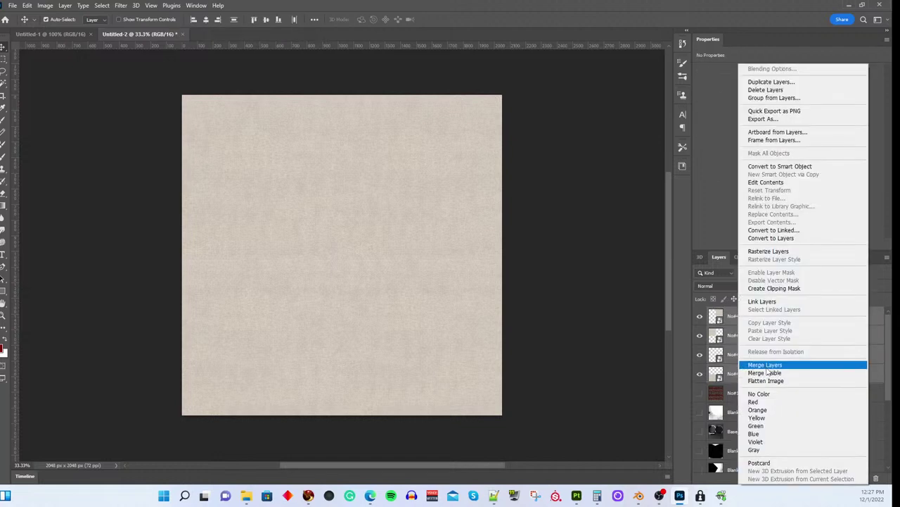
click(766, 368)
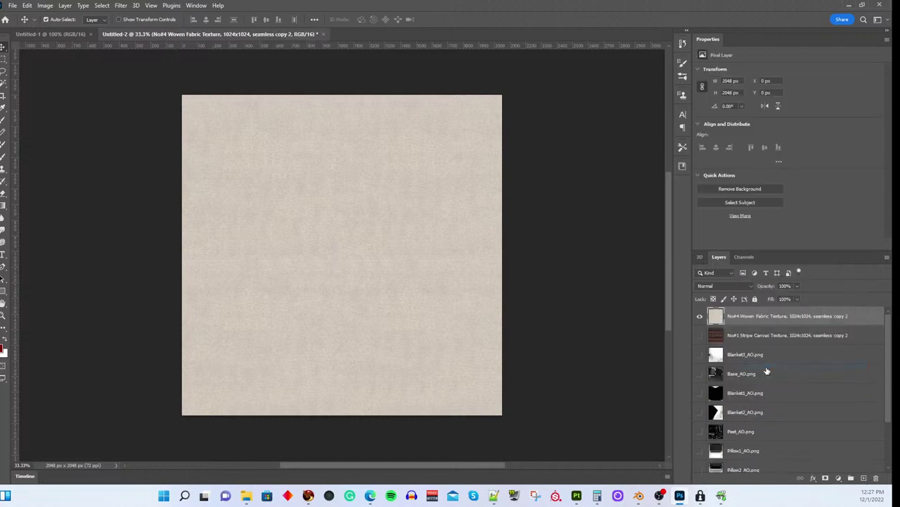
Step: Set the merged woven fabric layer to Multiply and show the Blanket1_AO layer beneath it
click(709, 290)
click(708, 293)
scroll(747, 430, down, 2)
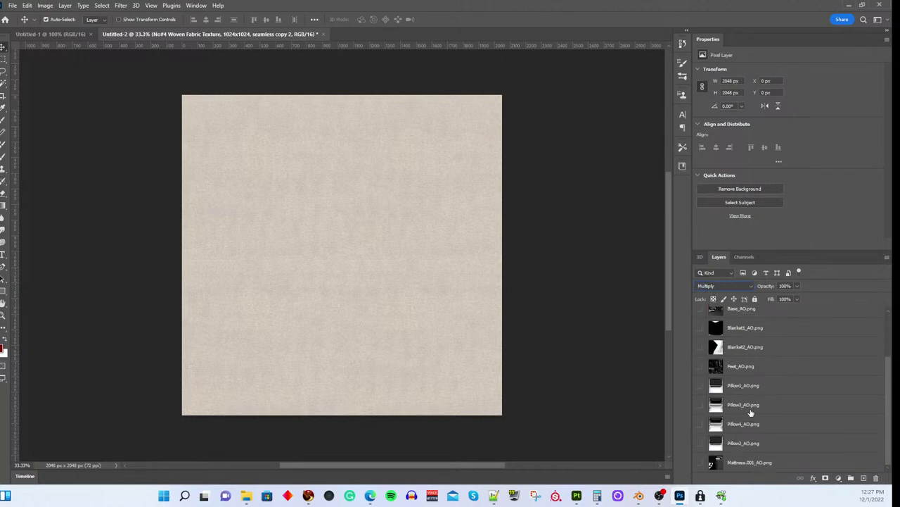
scroll(751, 413, up, 2)
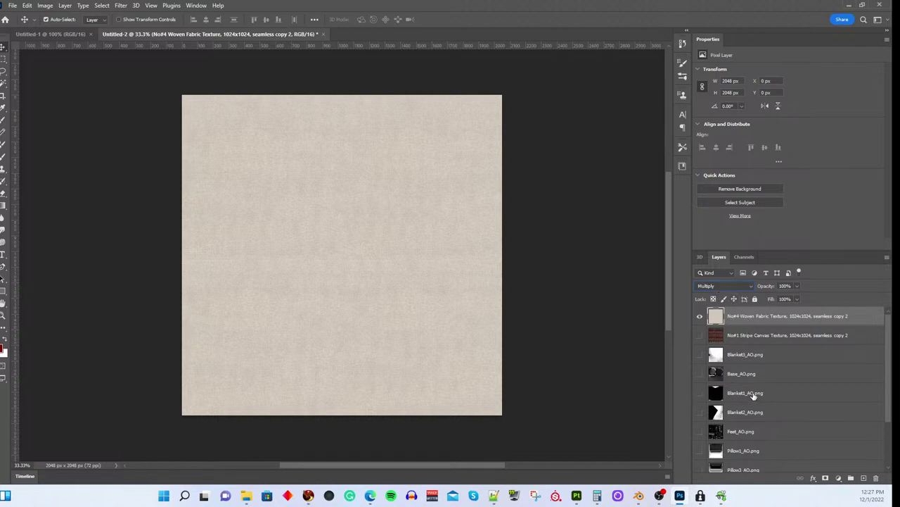
click(700, 394)
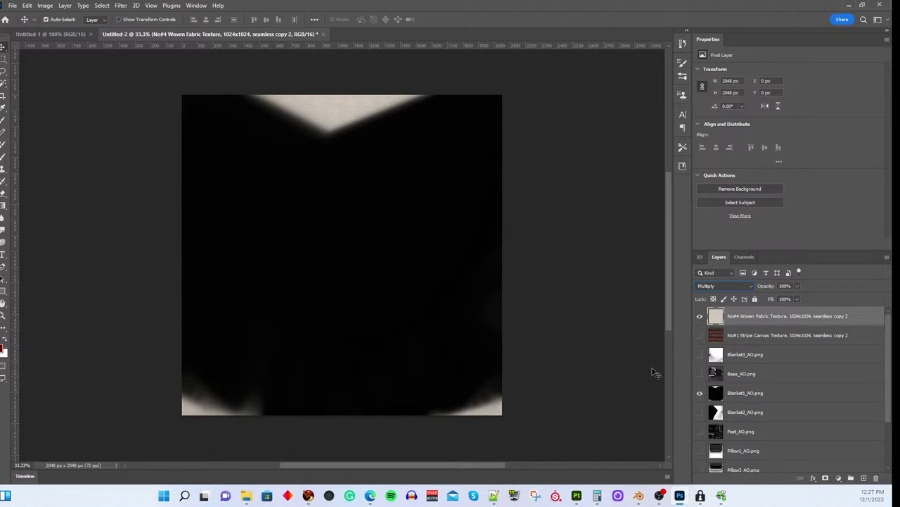
Step: Toggle the visibility of the Blanket1_AO layer and the woven fabric layer to compare the shading with and without each
click(700, 393)
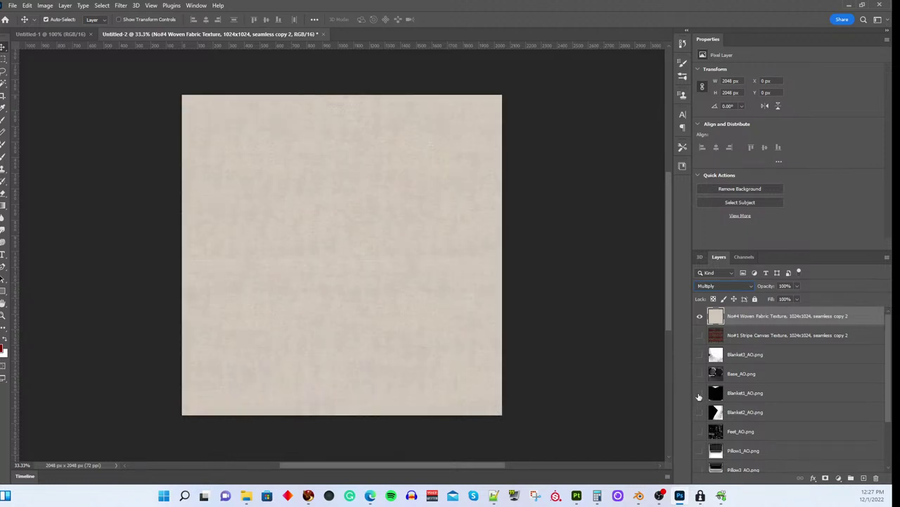
click(700, 393)
click(700, 394)
click(700, 394)
click(700, 394)
click(700, 393)
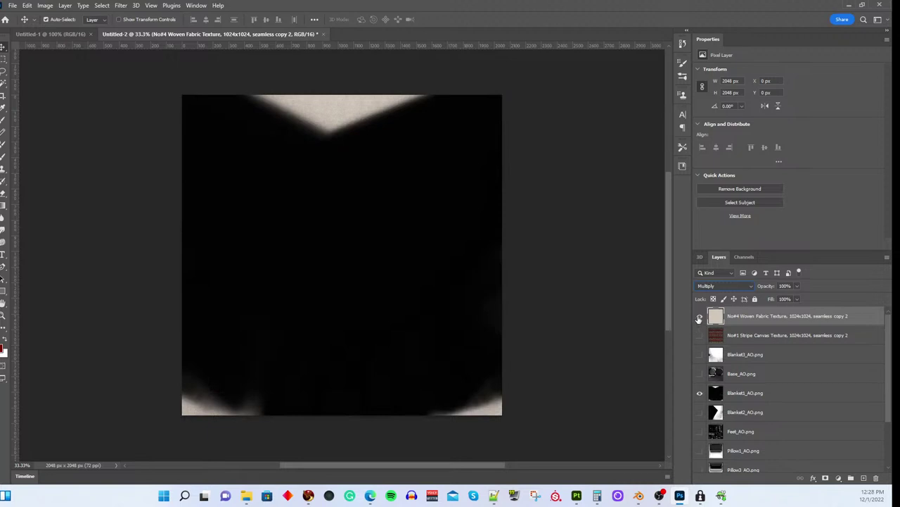
click(699, 318)
click(700, 318)
click(699, 318)
click(699, 318)
click(699, 318)
click(699, 318)
Step: Save the woven fabric and Blanket1_AO composite as the PNG "blanket1 test" in the newRound Bed folder
key(ctrl+shift+s)
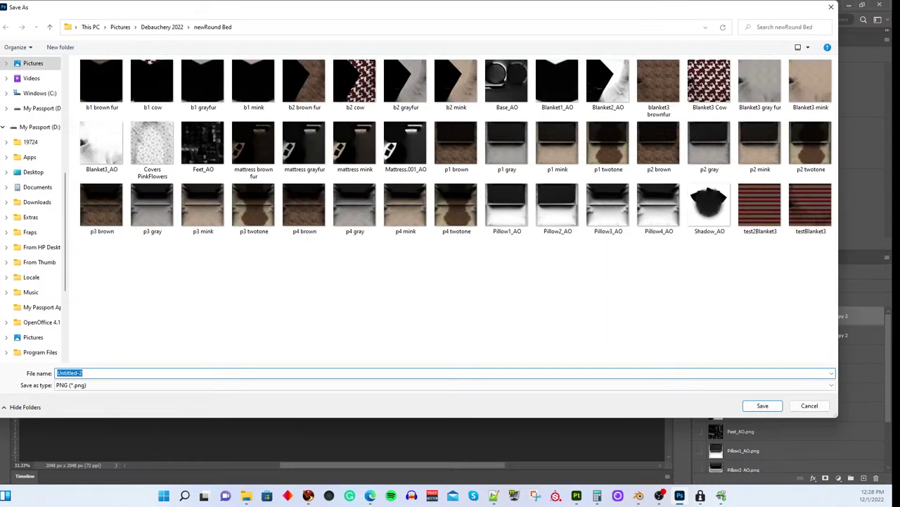
text(blanke)
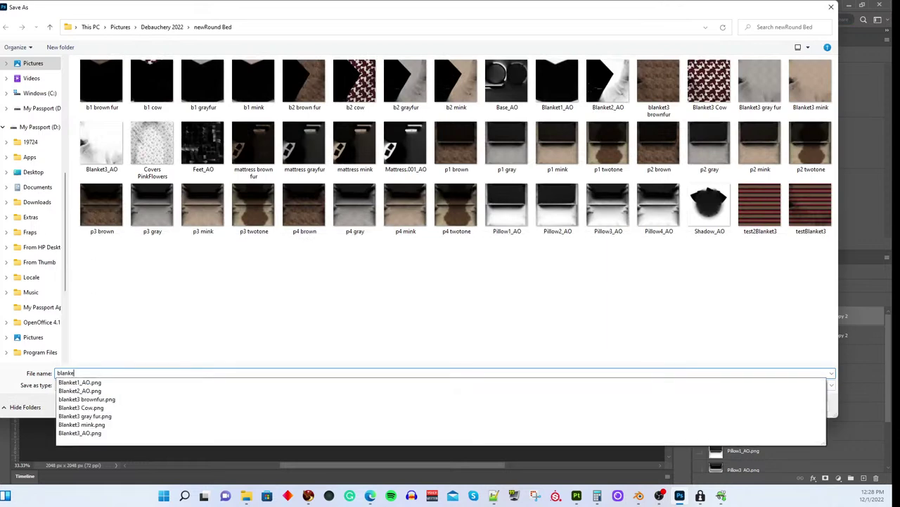
text(t1 te)
key(Escape)
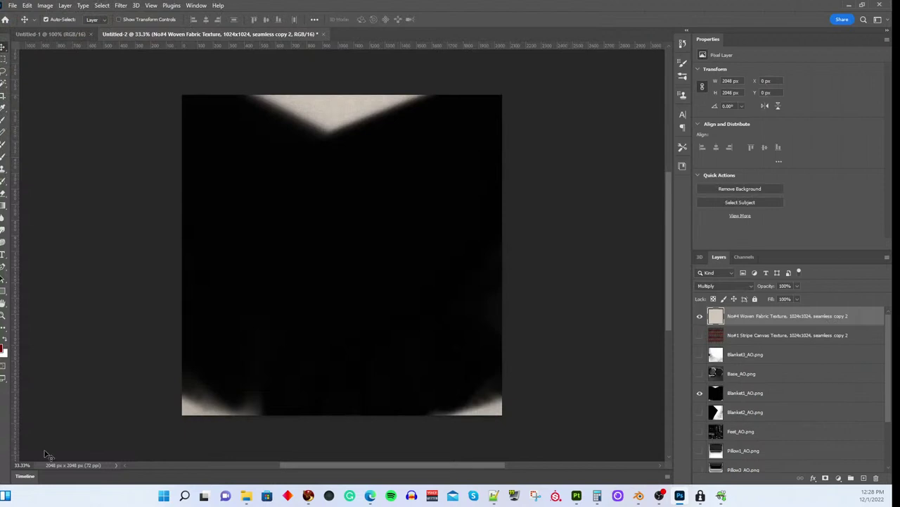
Step: Switch to Firestorm and upload the image "blanket1 test" from the newRound Bed folder
click(308, 495)
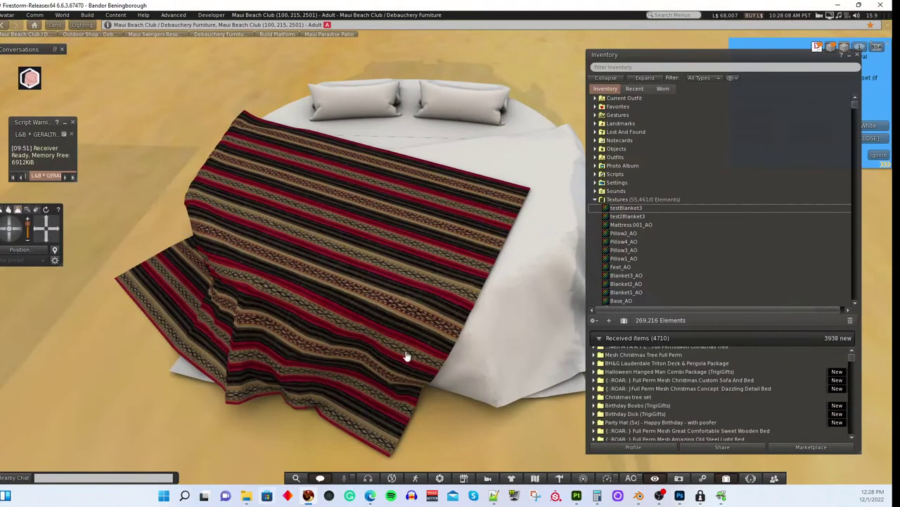
click(87, 15)
mouse_move(104, 134)
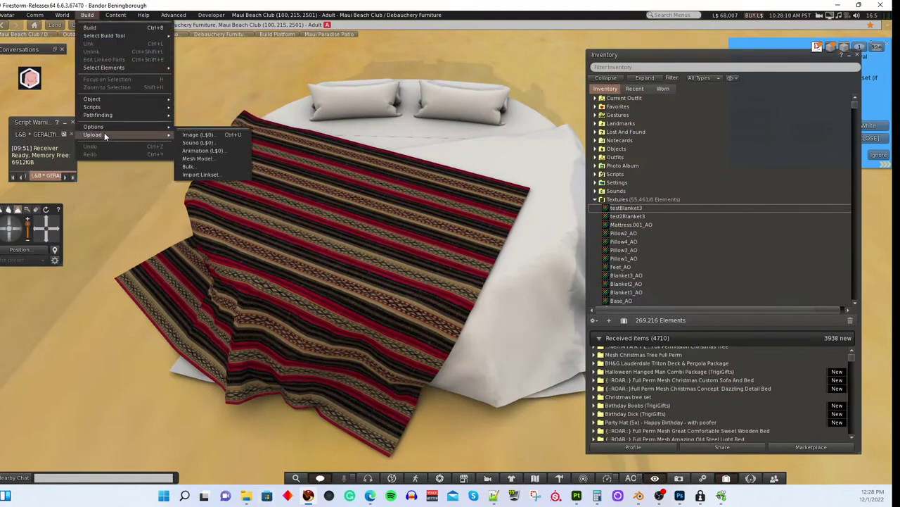
click(190, 134)
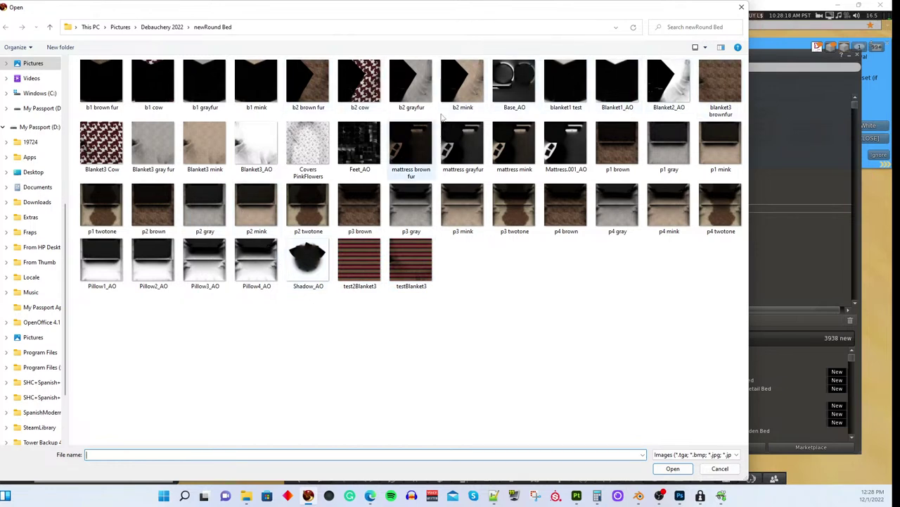
click(564, 79)
click(664, 470)
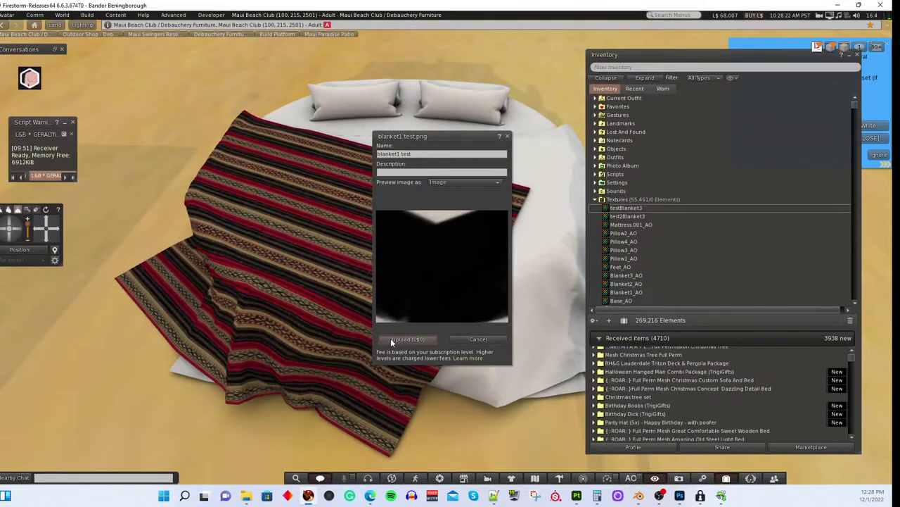
click(391, 339)
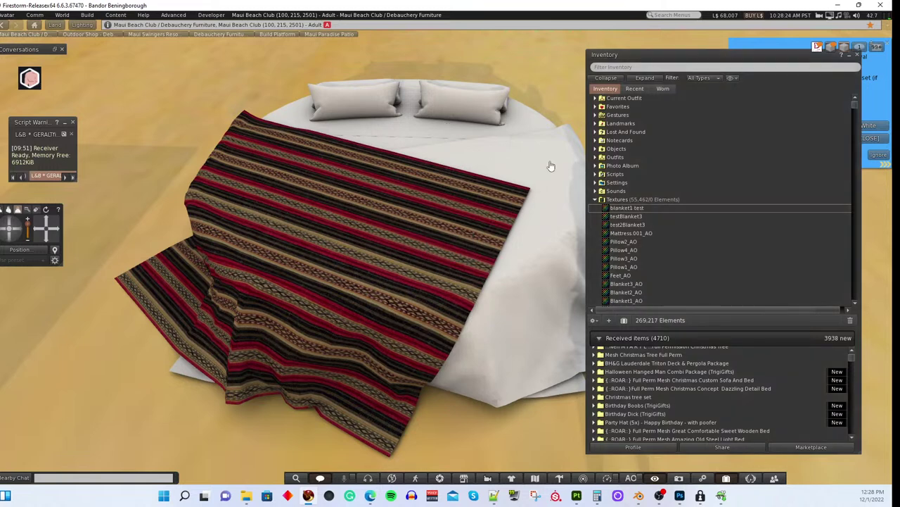
Step: Apply the blanket1 test texture to the bottom blanket exposed below the pillows and inspect it up close
drag(617, 208, 403, 148)
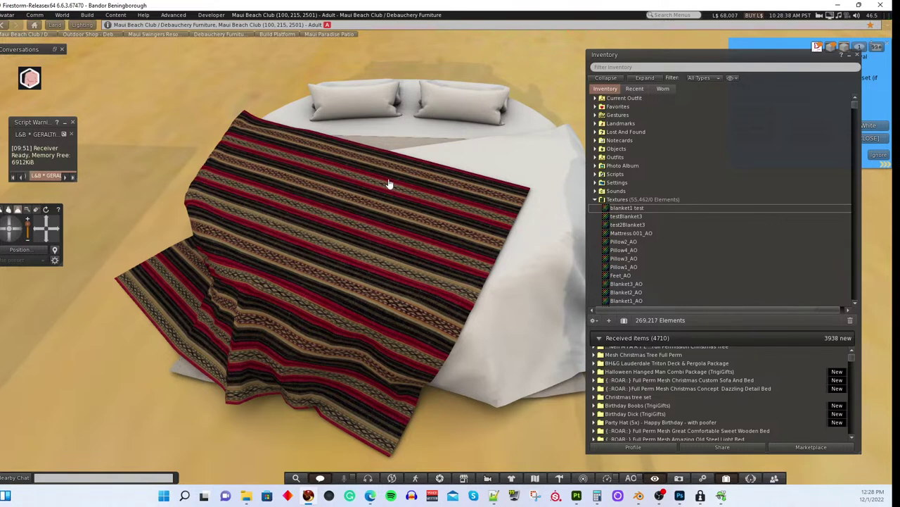
drag(380, 162, 419, 290)
click(396, 290)
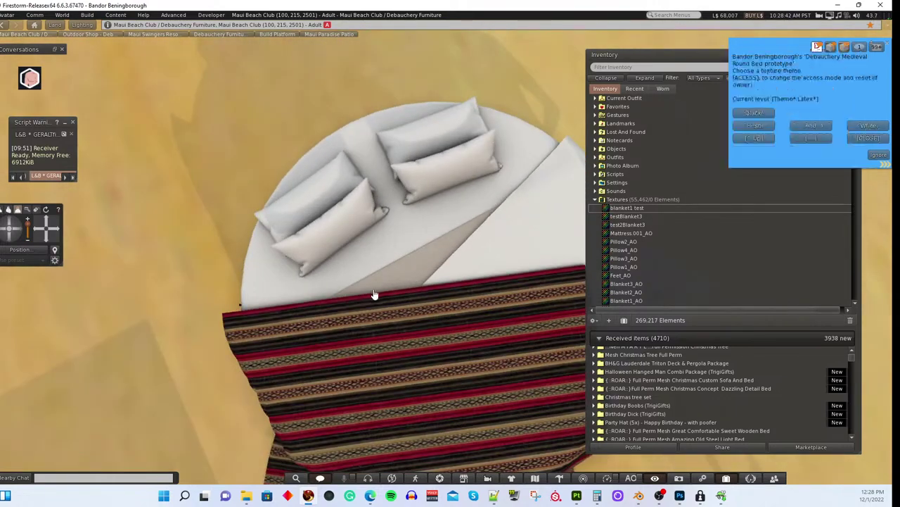
click(876, 46)
Step: Edit the bed's bottom blanket as a linked part and replace its texture with Blank for comparison
right_click(427, 265)
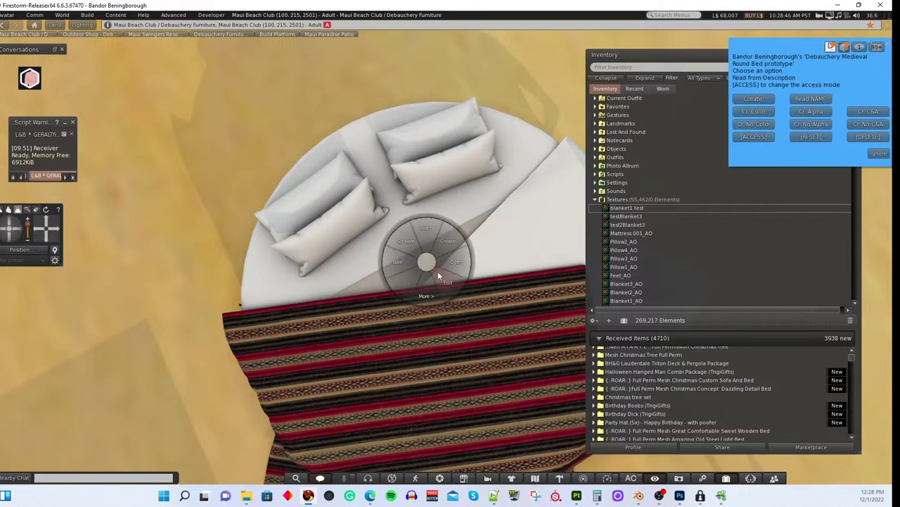
click(438, 271)
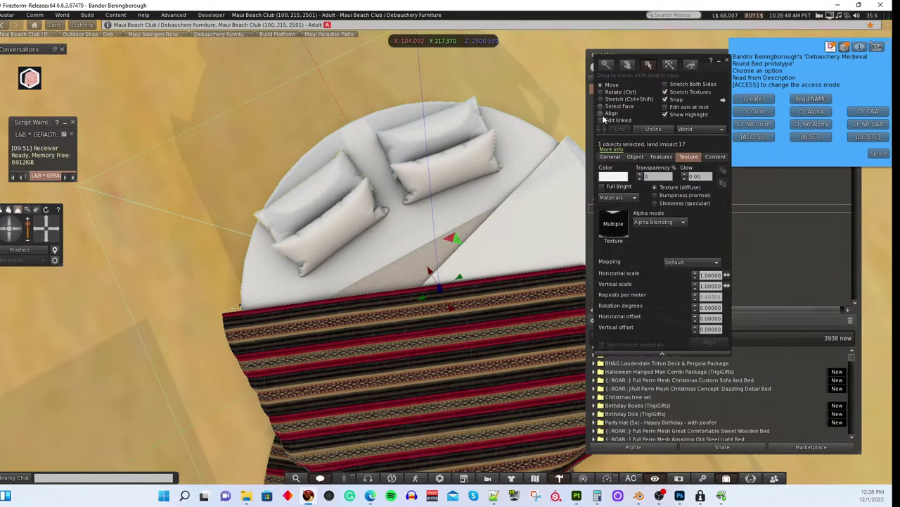
click(600, 119)
click(429, 258)
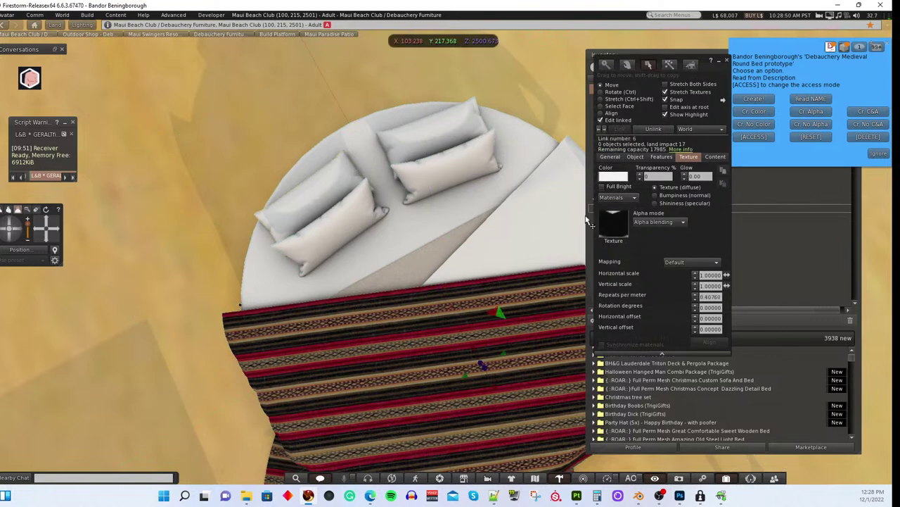
click(608, 225)
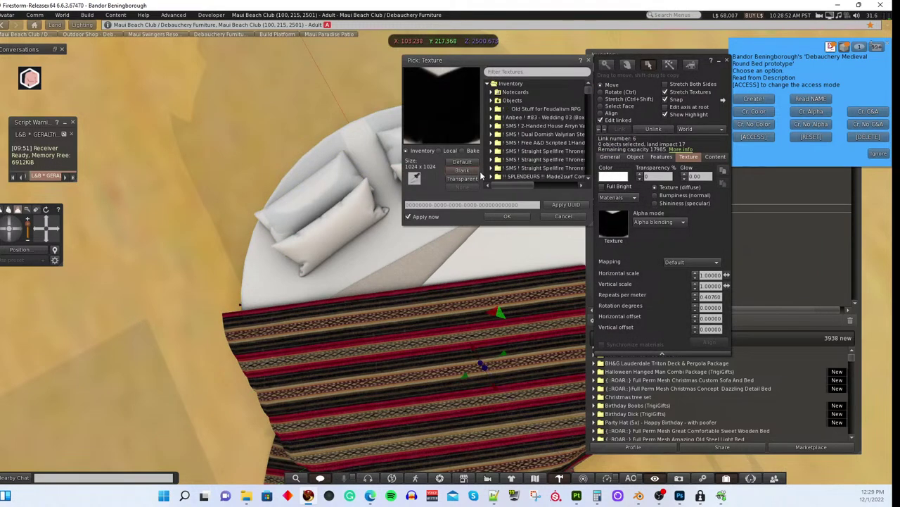
click(468, 172)
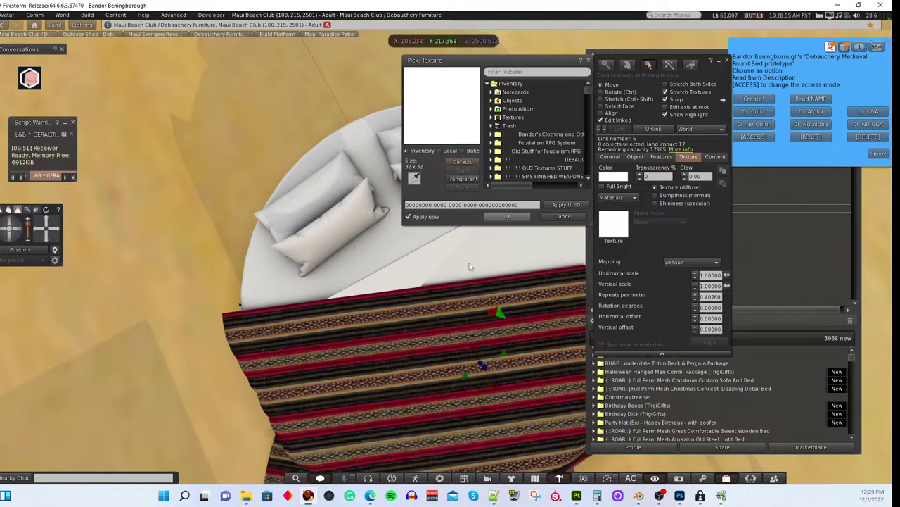
click(507, 216)
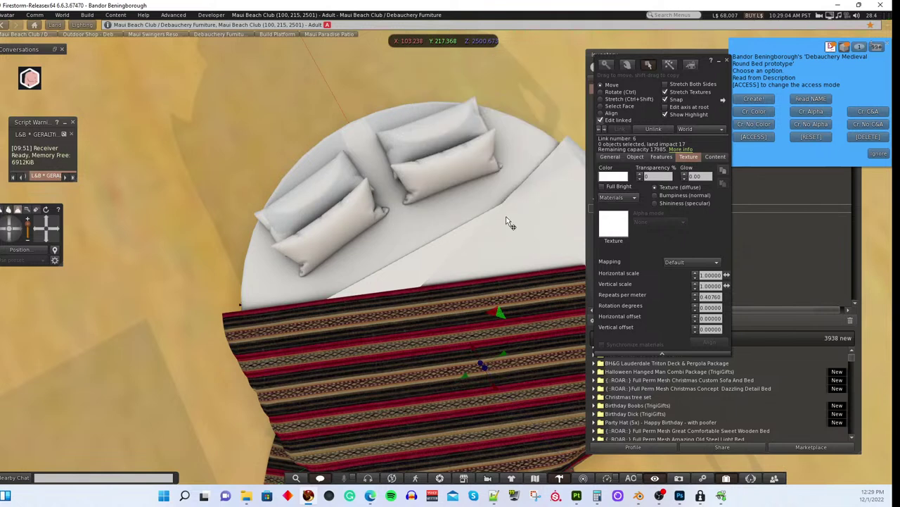
click(728, 62)
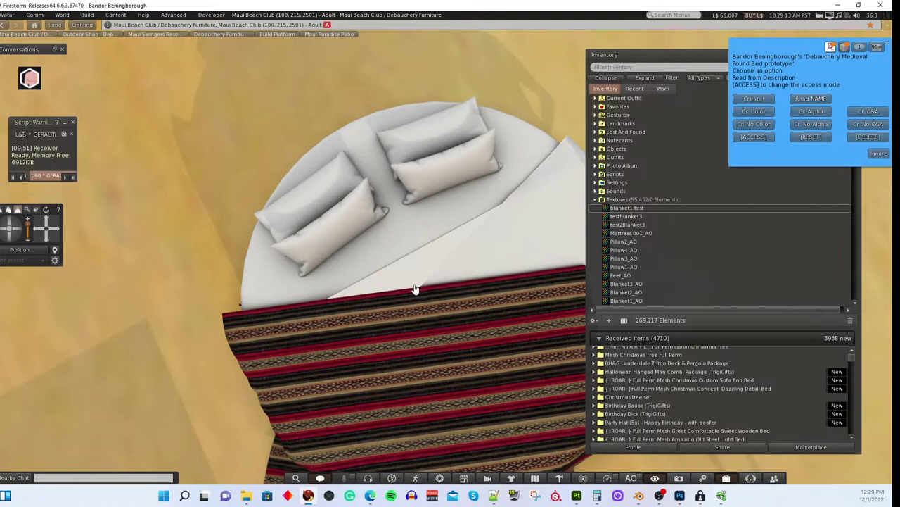
Step: Reapply the blanket1 test texture to the bottom blanket and view the whole bed
click(630, 207)
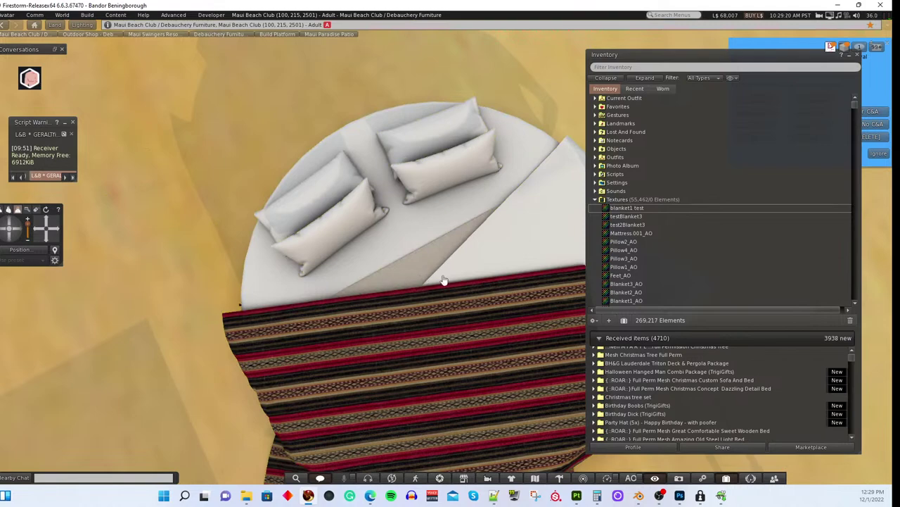
alt+drag(509, 247, 443, 258)
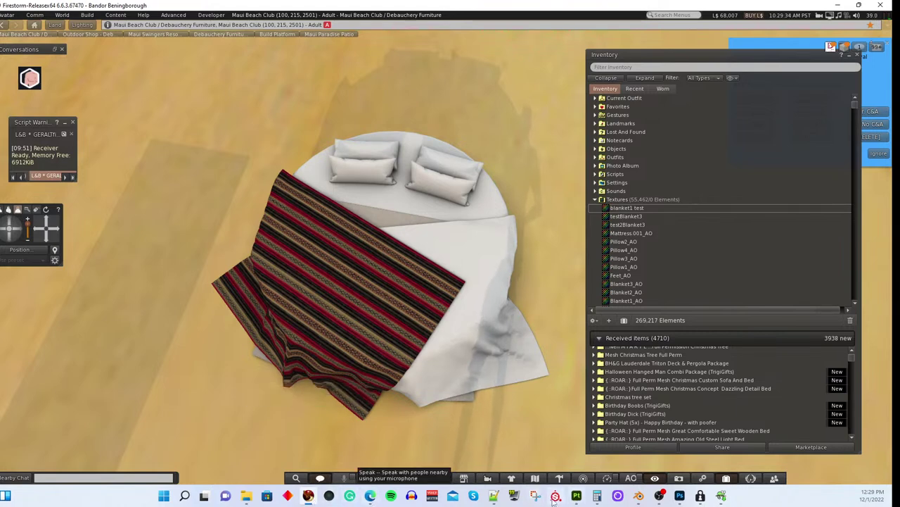
Step: Switch to Photoshop, hide the Blanket1_AO and woven fabric layers, and show the Blanket2_AO layer
click(680, 495)
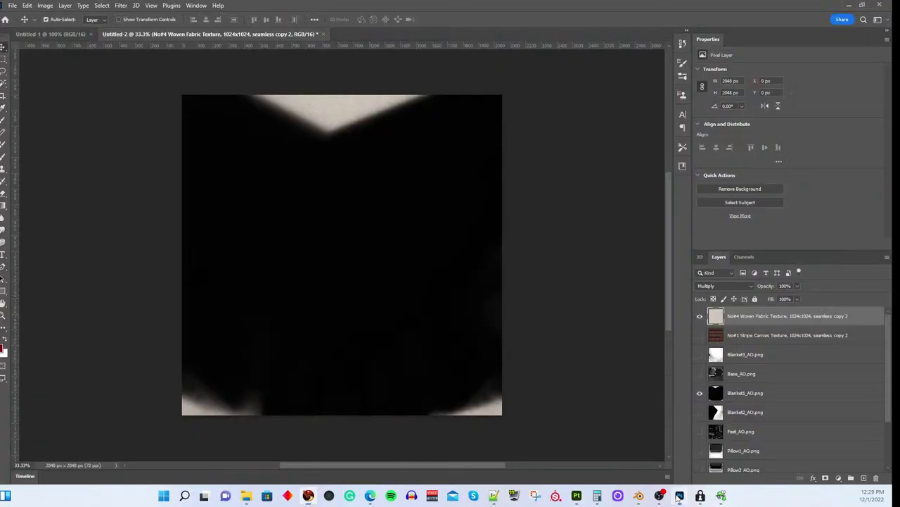
click(700, 392)
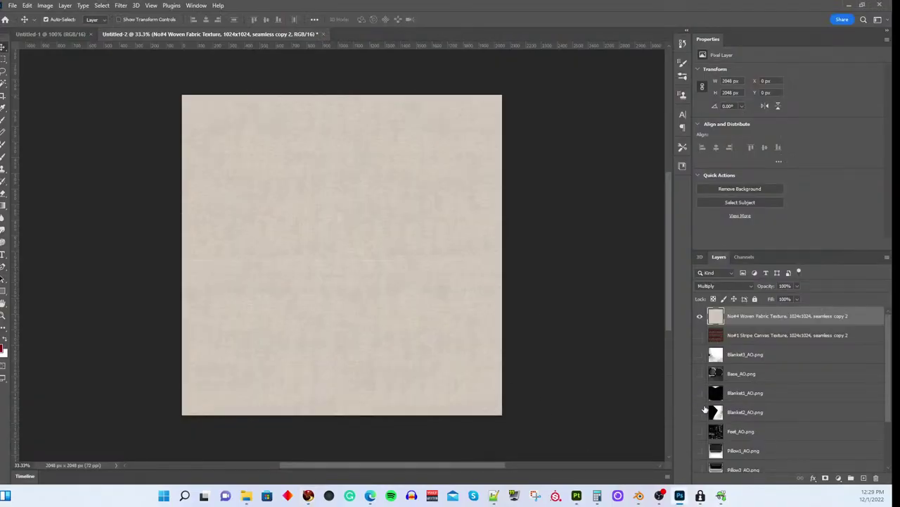
click(700, 411)
click(700, 316)
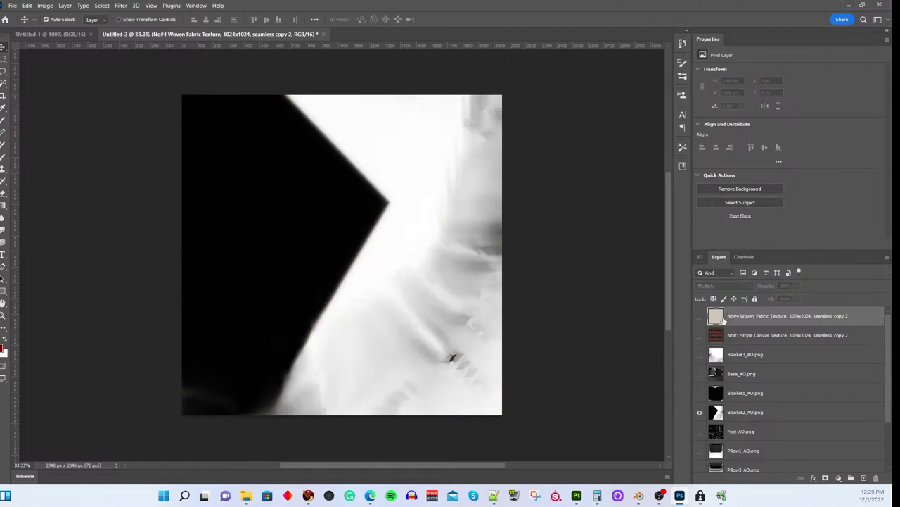
Step: Place the No#2 Stripe Canvas Texture, 1024x1024, seamless from the Cloth folder into the document as an embedded image
key(ctrl+shift+p)
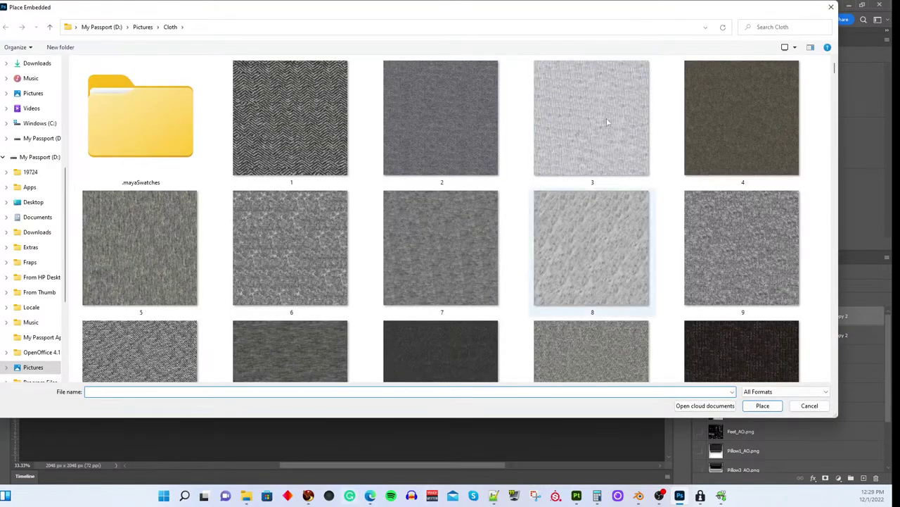
scroll(602, 163, down, 10)
scroll(602, 168, down, 20)
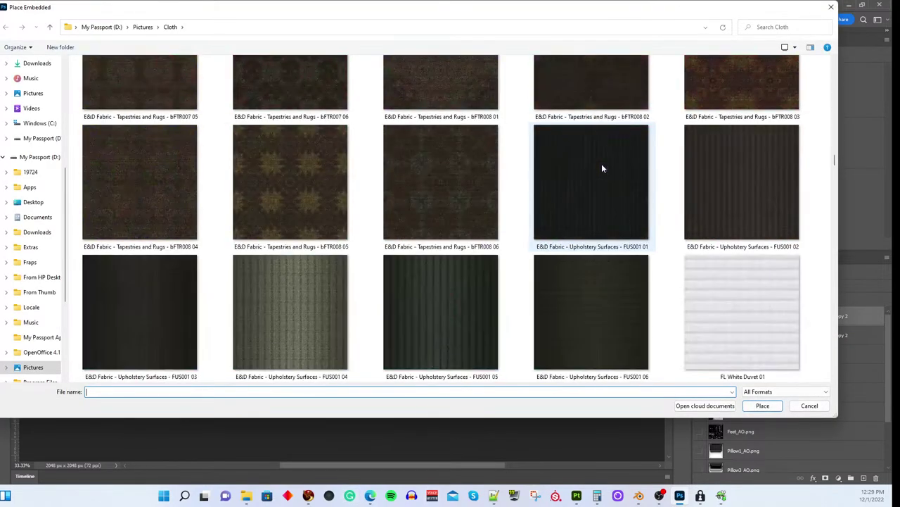
scroll(601, 168, down, 3)
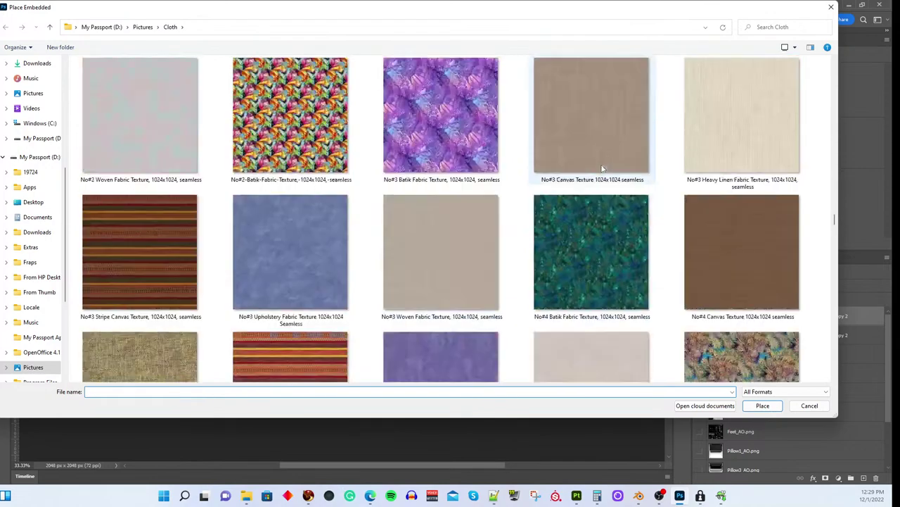
scroll(601, 168, up, 2)
scroll(602, 168, down, 5)
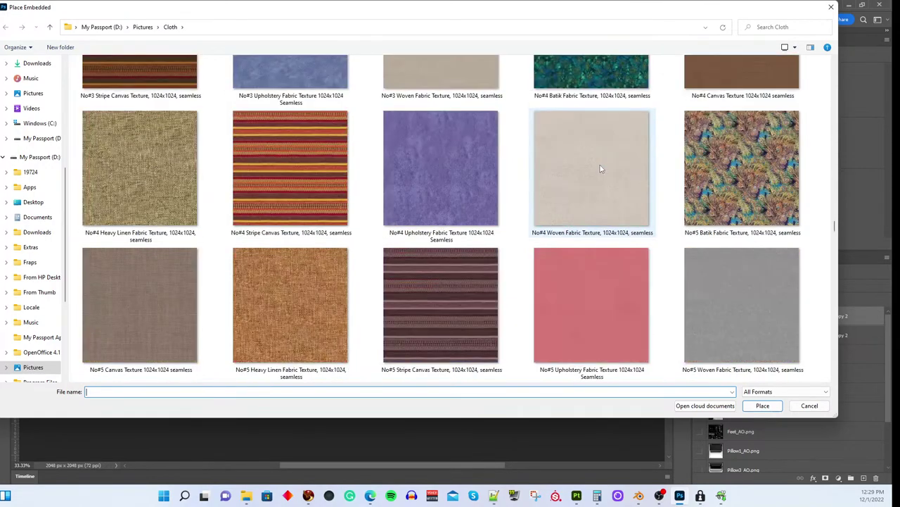
scroll(601, 169, down, 2)
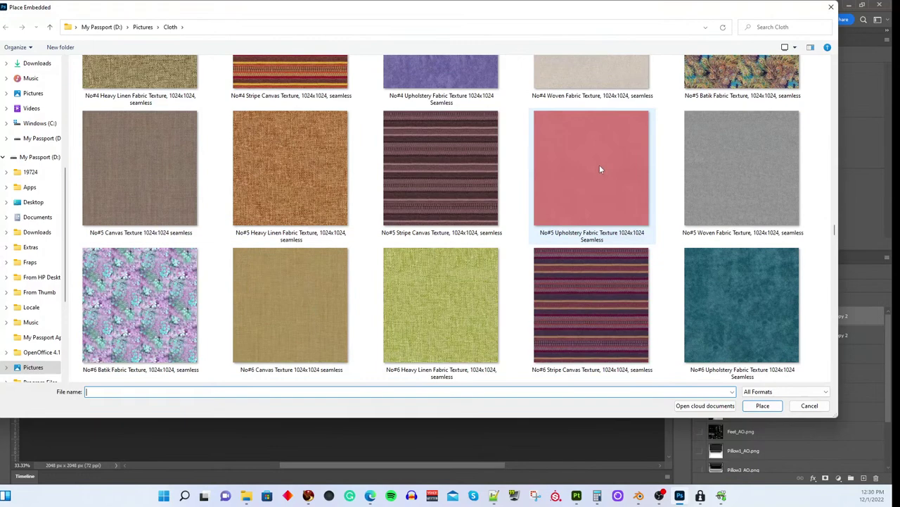
scroll(601, 169, down, 2)
scroll(601, 169, down, 3)
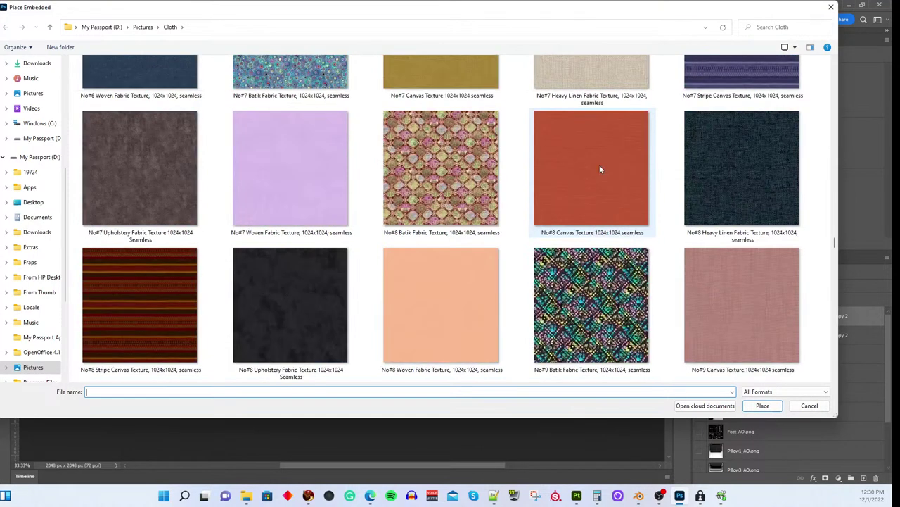
scroll(599, 169, down, 2)
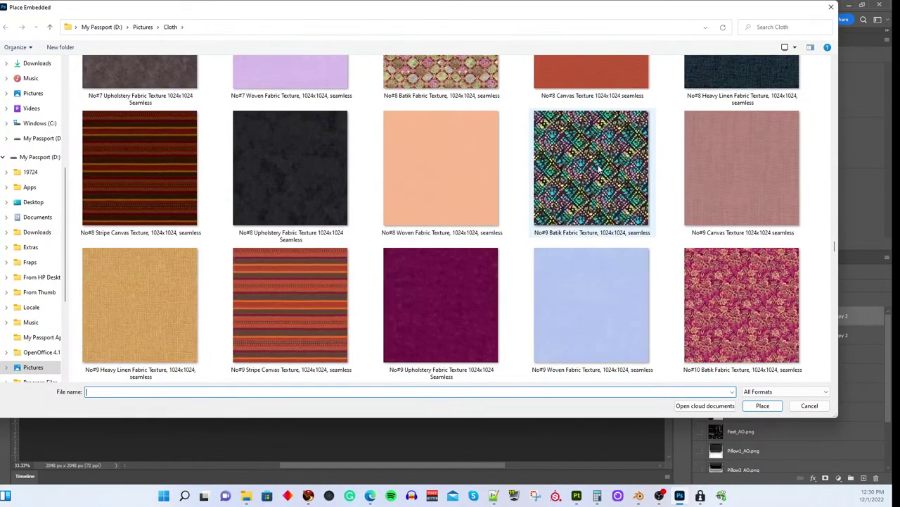
scroll(600, 169, down, 2)
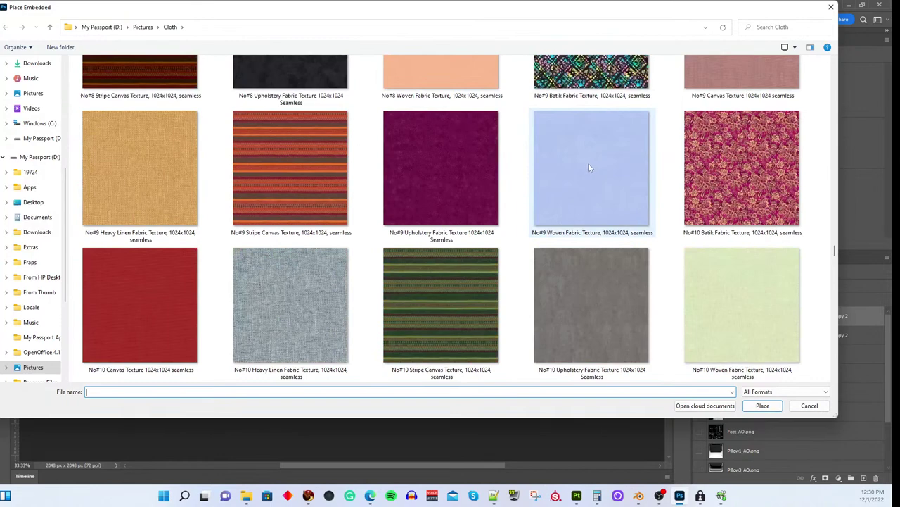
scroll(589, 168, down, 2)
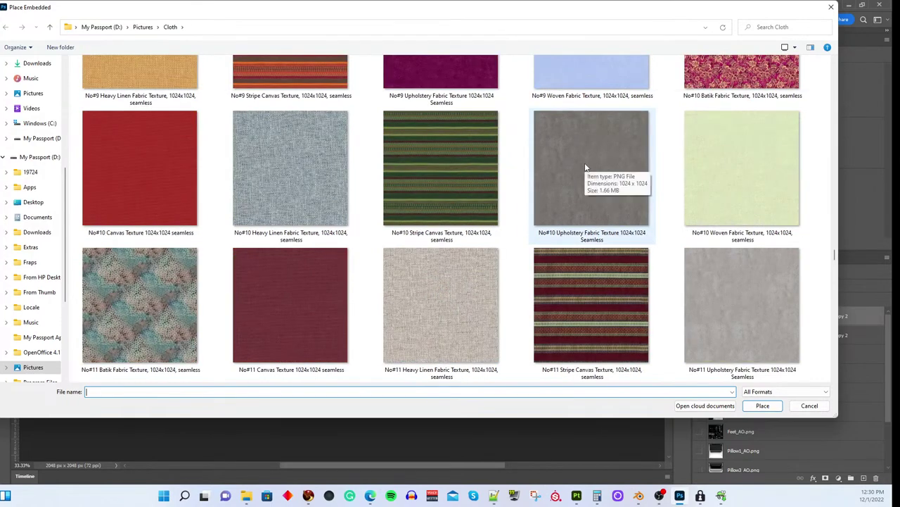
scroll(586, 167, up, 3)
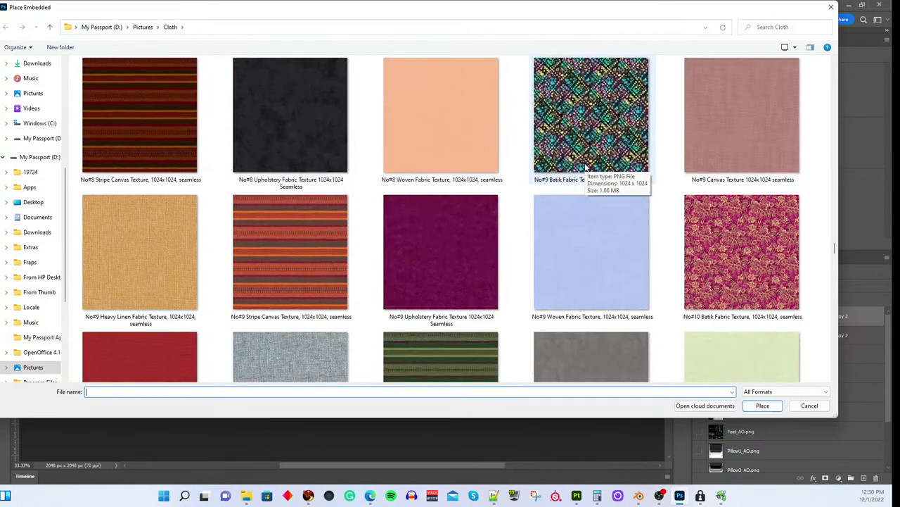
scroll(584, 166, up, 2)
scroll(585, 166, up, 4)
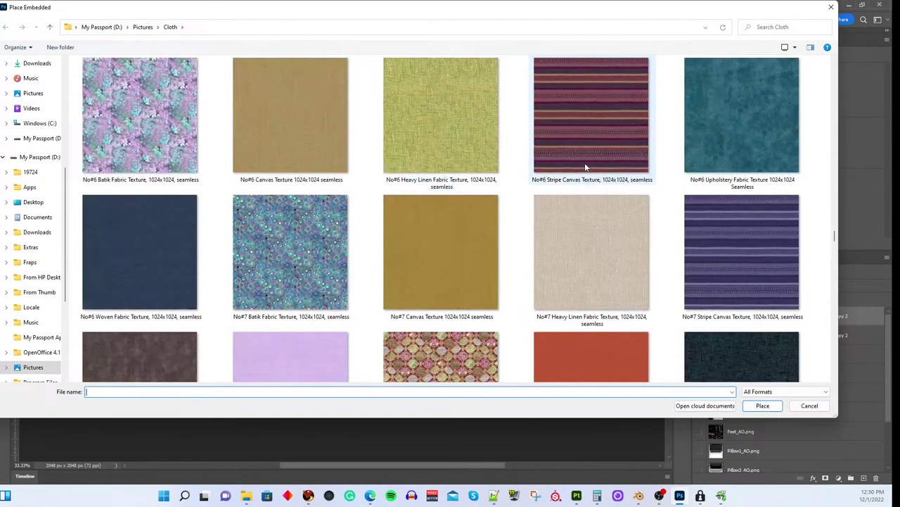
scroll(584, 167, up, 10)
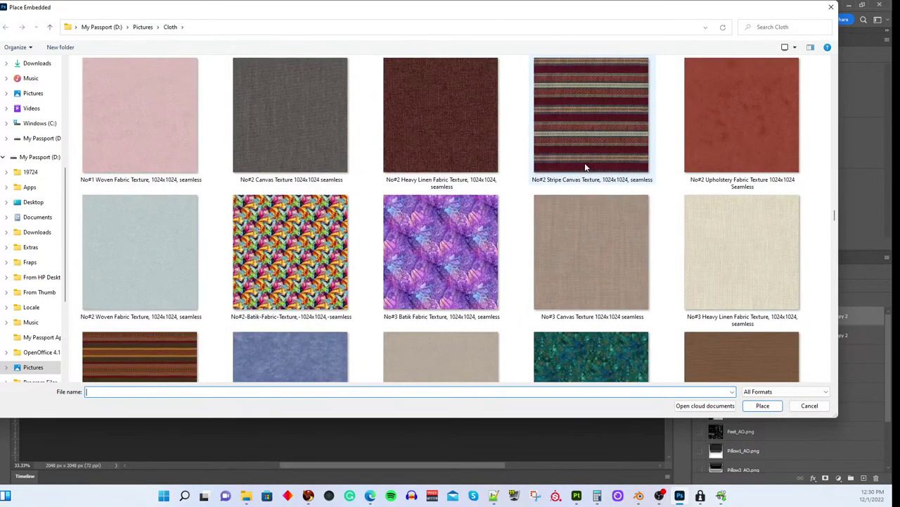
scroll(585, 166, up, 3)
scroll(584, 163, down, 2)
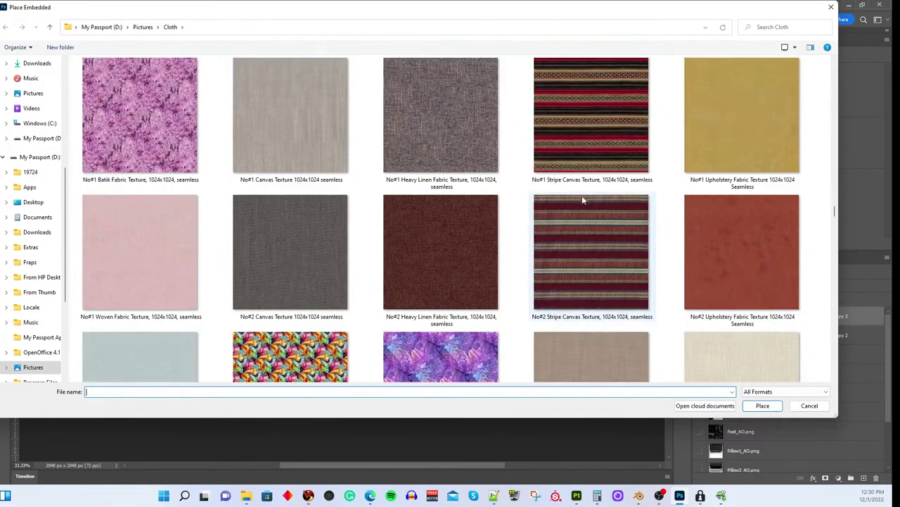
click(585, 246)
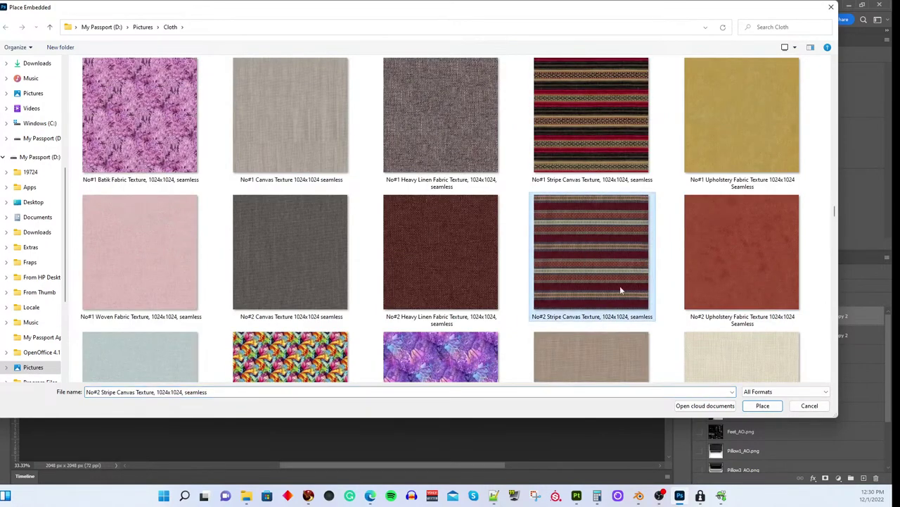
click(758, 407)
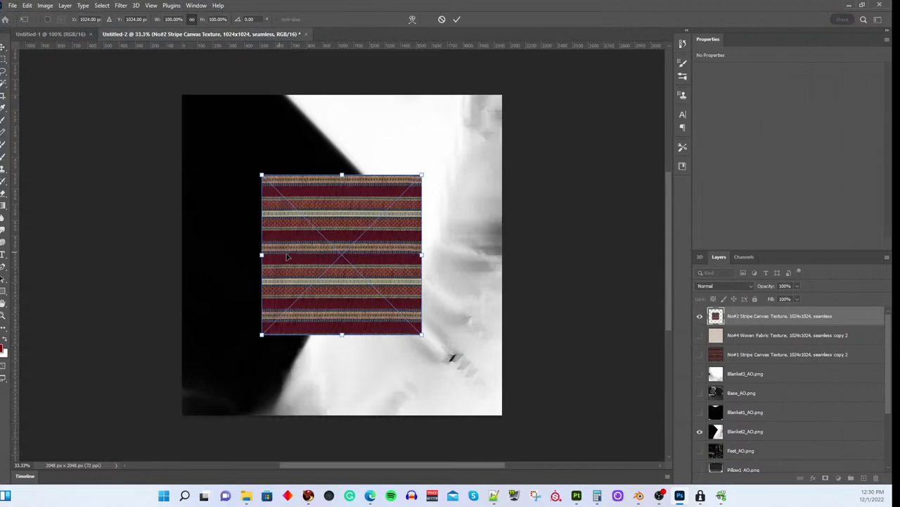
click(456, 19)
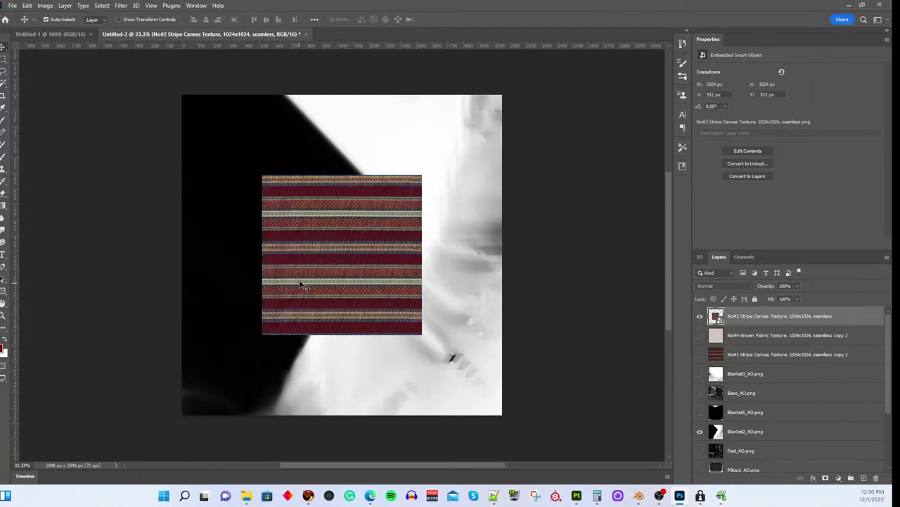
Step: Align the striped texture with the canvas's lower-left corner and duplicate it into the other three quadrants to cover the canvas
drag(297, 281, 220, 361)
drag(215, 285, 213, 284)
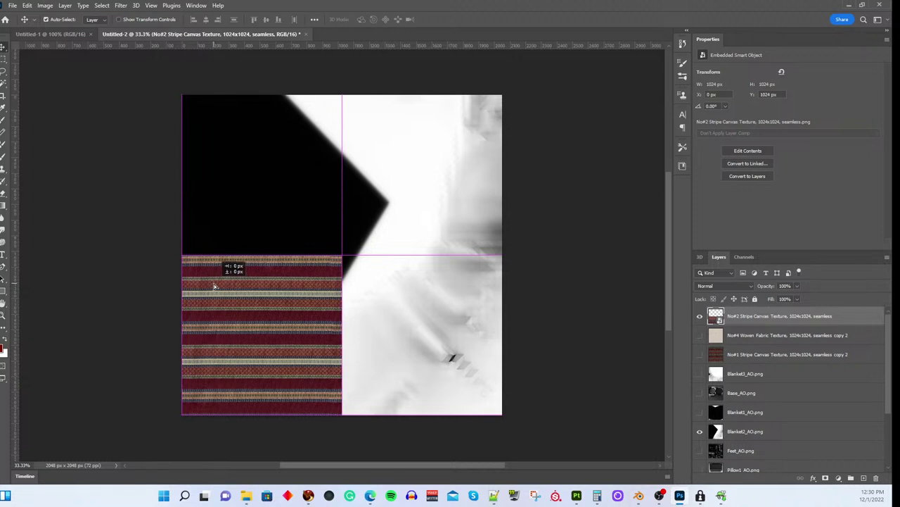
drag(214, 284, 382, 297)
drag(278, 335, 285, 173)
Step: Merge the four No#2 Stripe Canvas tile layers into one and set its blend mode to Multiply
click(748, 315)
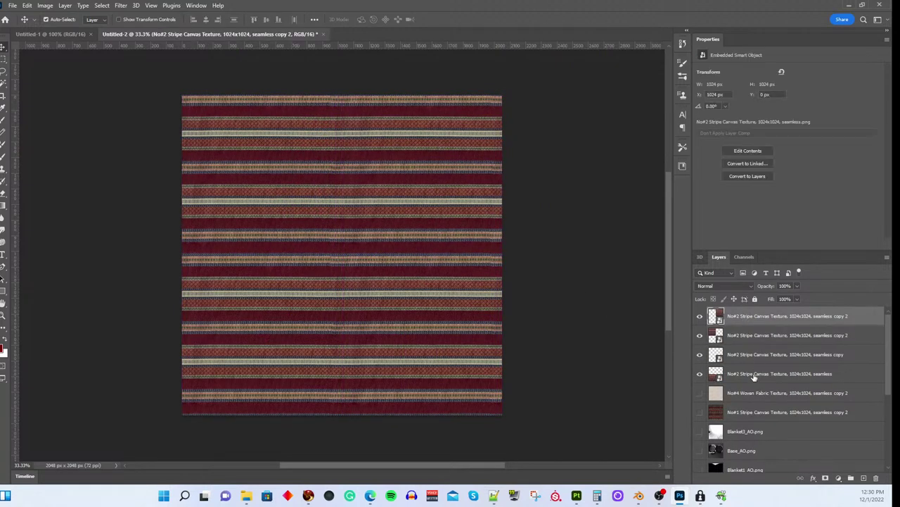
shift+click(754, 375)
right_click(755, 375)
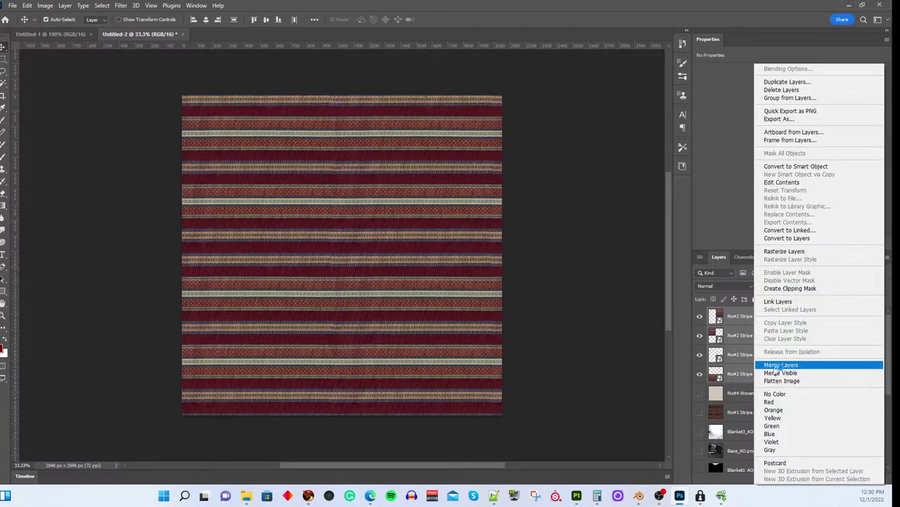
click(776, 365)
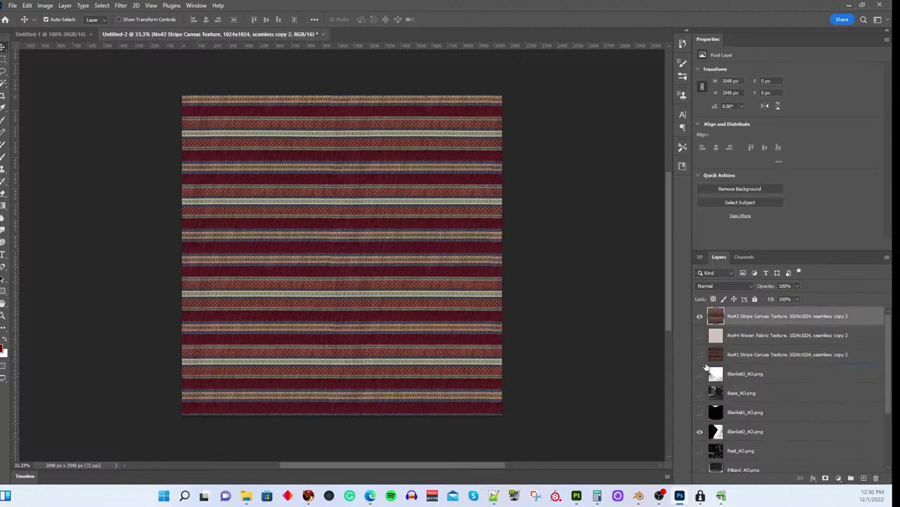
click(703, 287)
click(705, 286)
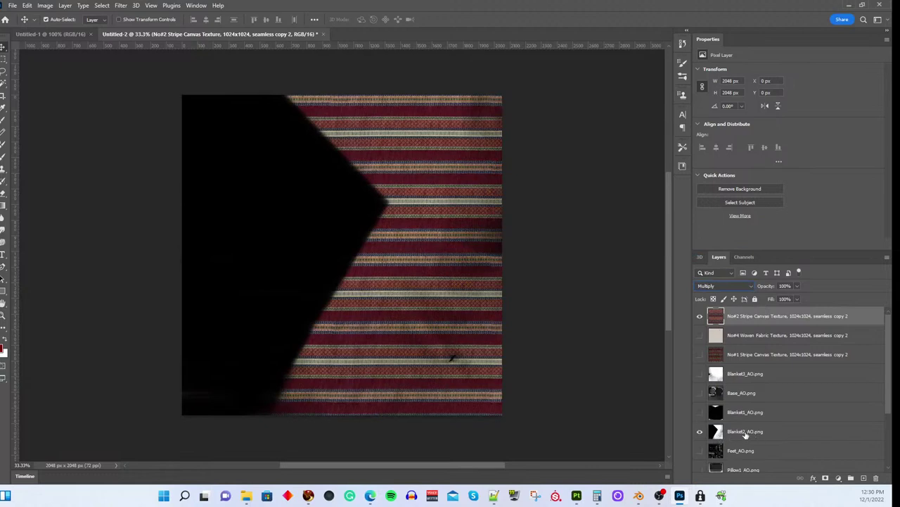
Step: Toggle the Blanket2_AO and merged stripe layers off and on to compare the fabric with and without the AO shading
click(699, 433)
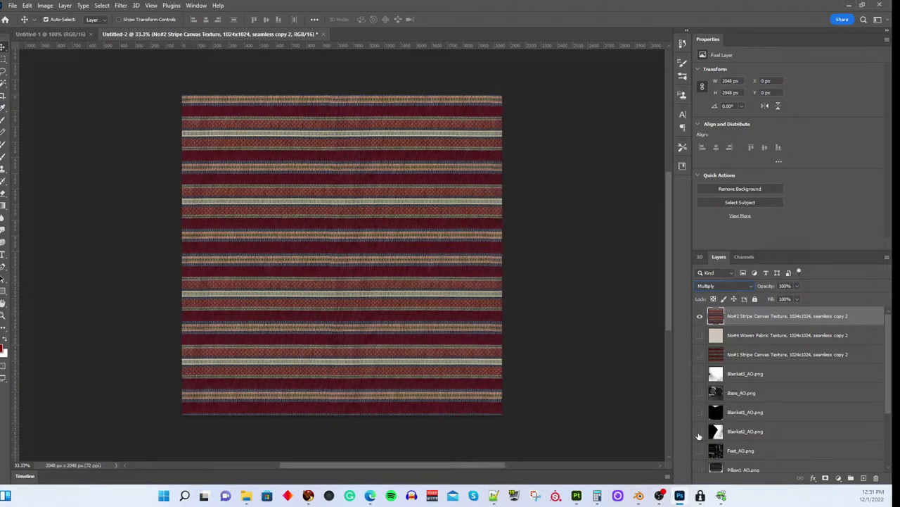
click(699, 433)
click(699, 434)
click(700, 433)
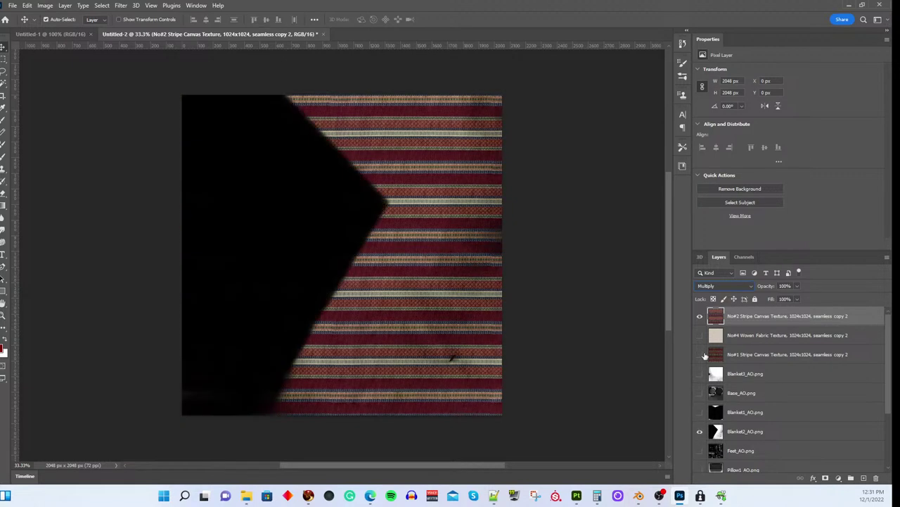
click(700, 318)
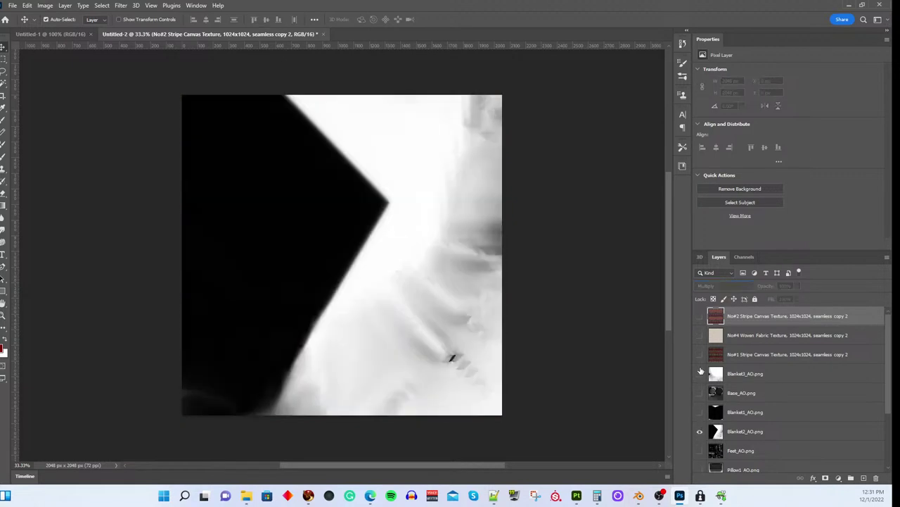
click(700, 318)
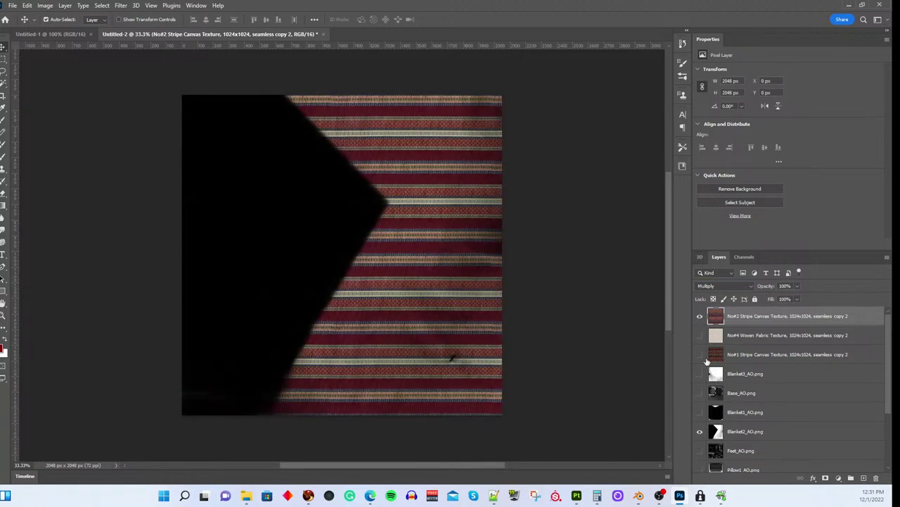
Step: Save the combined texture as a PNG named "blanket2 test" in the newRound Bed folder
key(ctrl+shift+s)
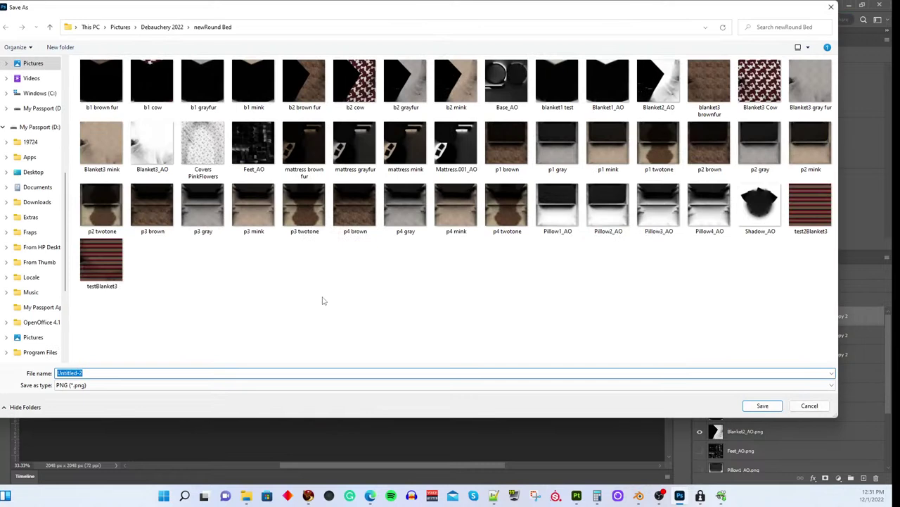
text(blanekt)
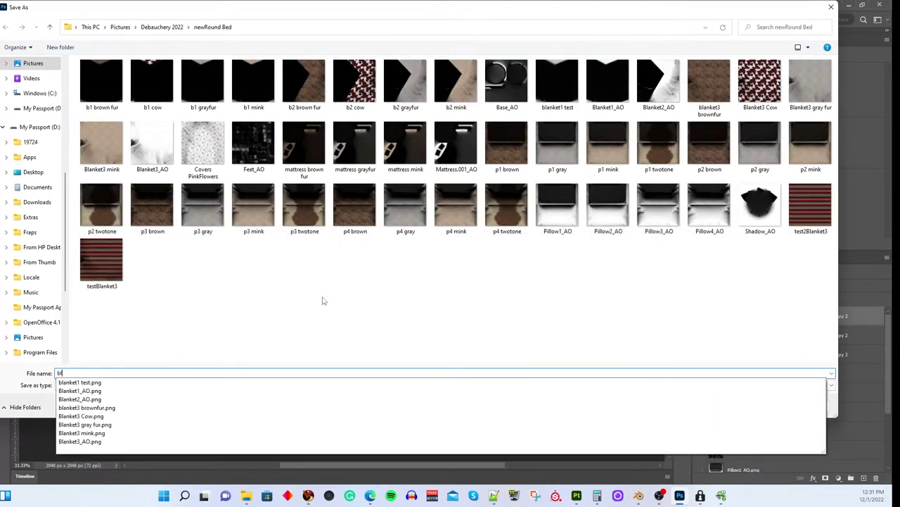
key(BackSpace)
key(BackSpace)
key(BackSpace)
text(ket2 test)
key(Return)
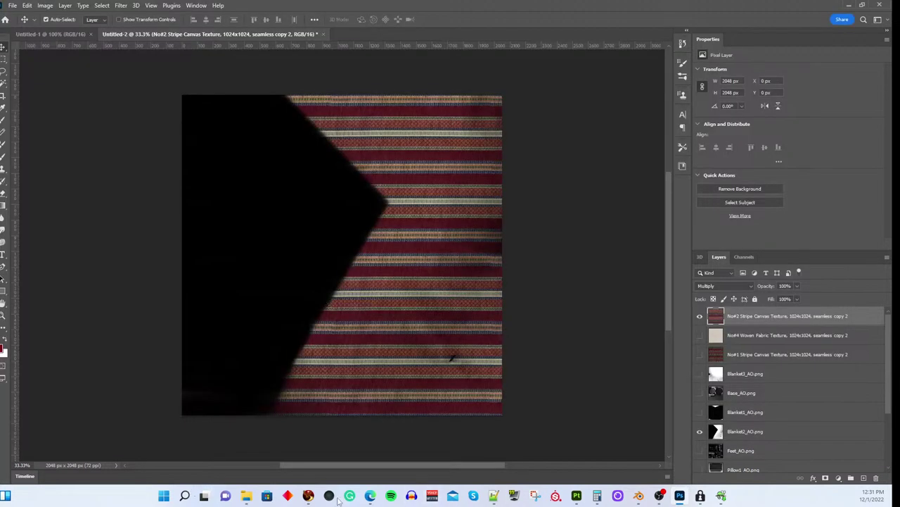
Step: Switch to Firestorm and upload the blanket2 test image as a texture
click(309, 495)
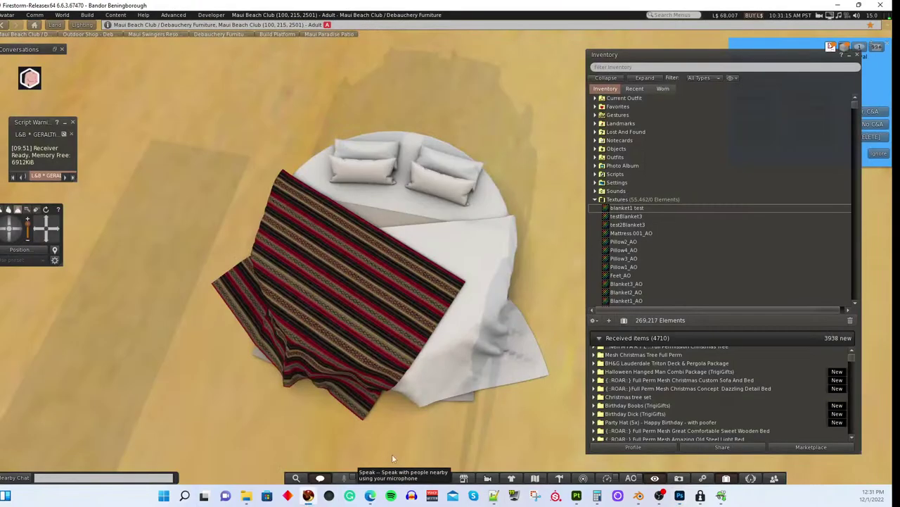
click(89, 16)
mouse_move(101, 135)
click(193, 138)
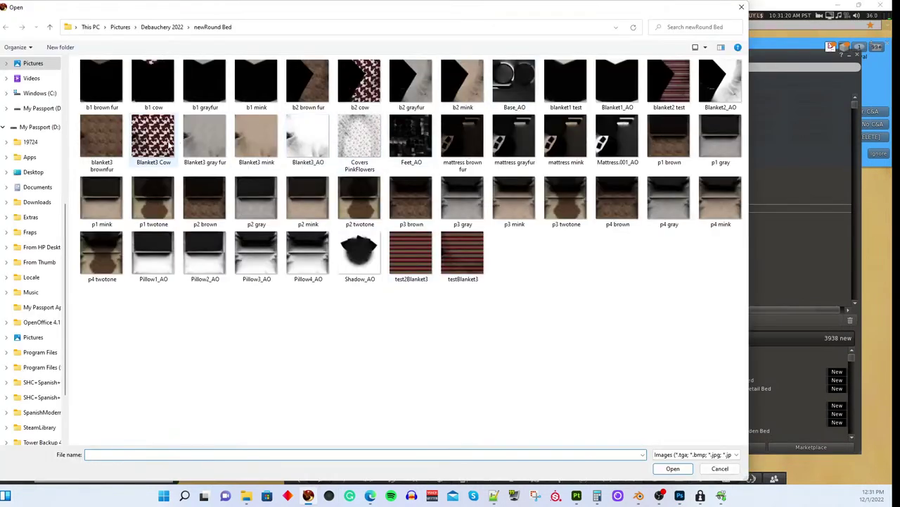
click(665, 105)
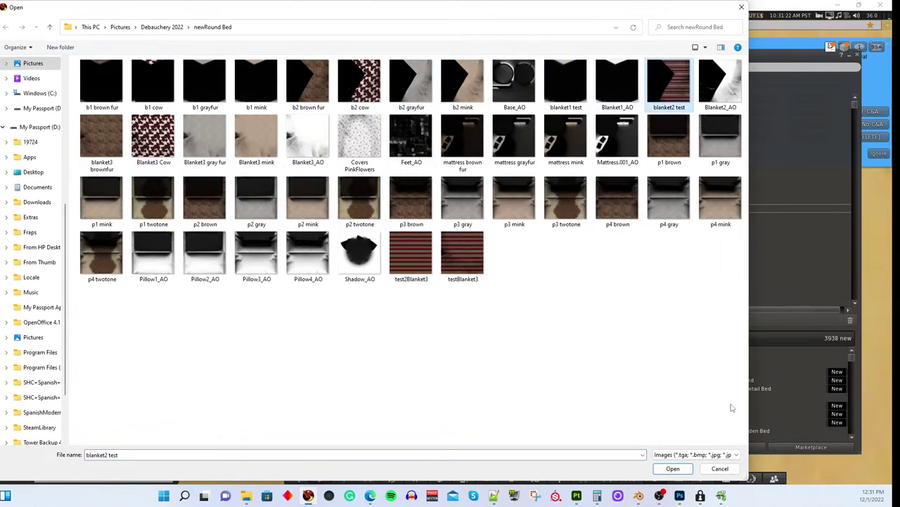
click(673, 468)
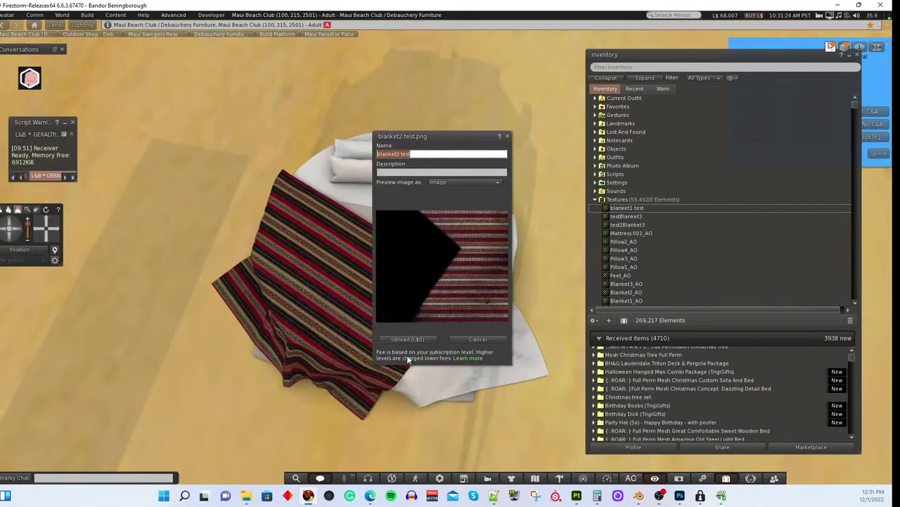
click(422, 339)
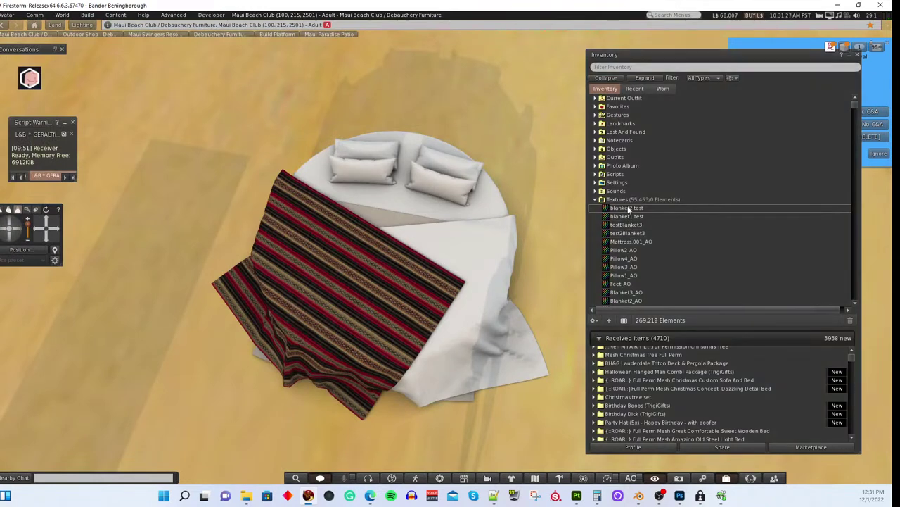
Step: Apply the blanket2 test texture to the white middle blanket and view the bed from another angle
click(472, 326)
drag(471, 326, 473, 327)
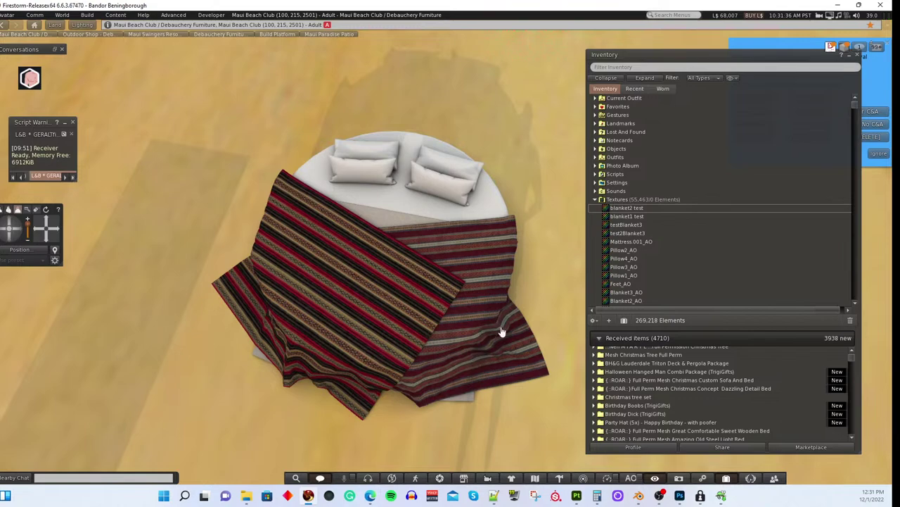
key(Escape)
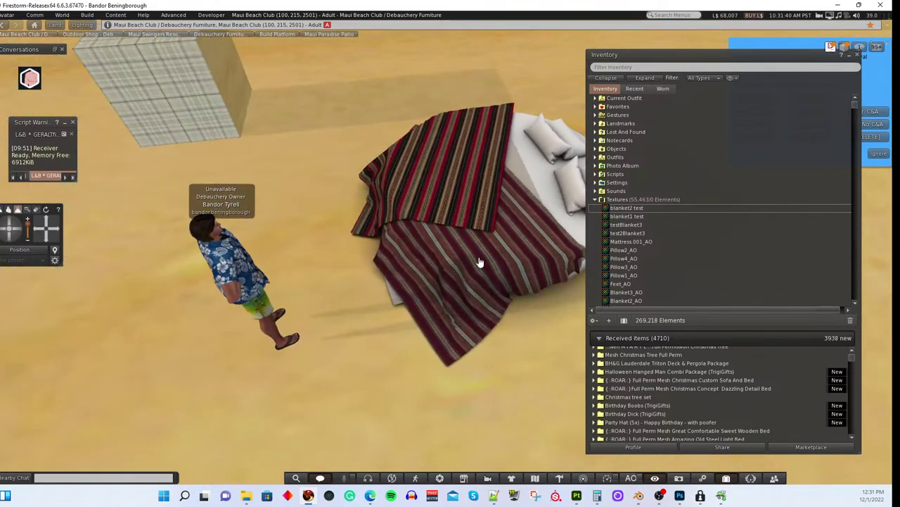
Step: Reset the camera, refocus on the round bed and examine both striped blankets from the side and above
key(Escape)
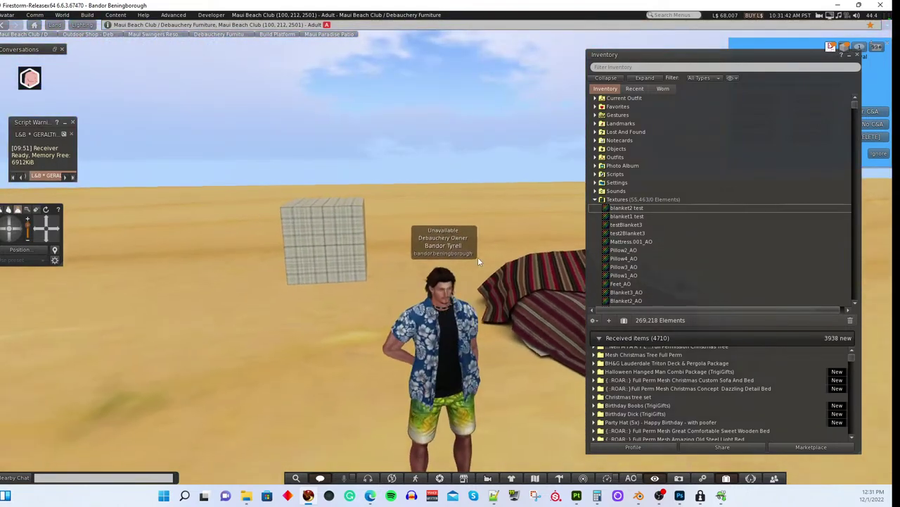
alt+click(532, 304)
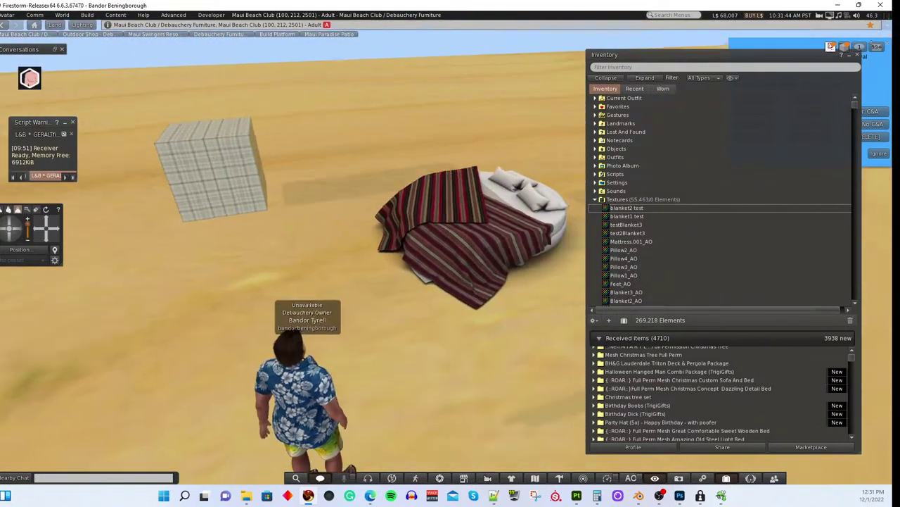
drag(533, 304, 377, 277)
drag(217, 244, 443, 257)
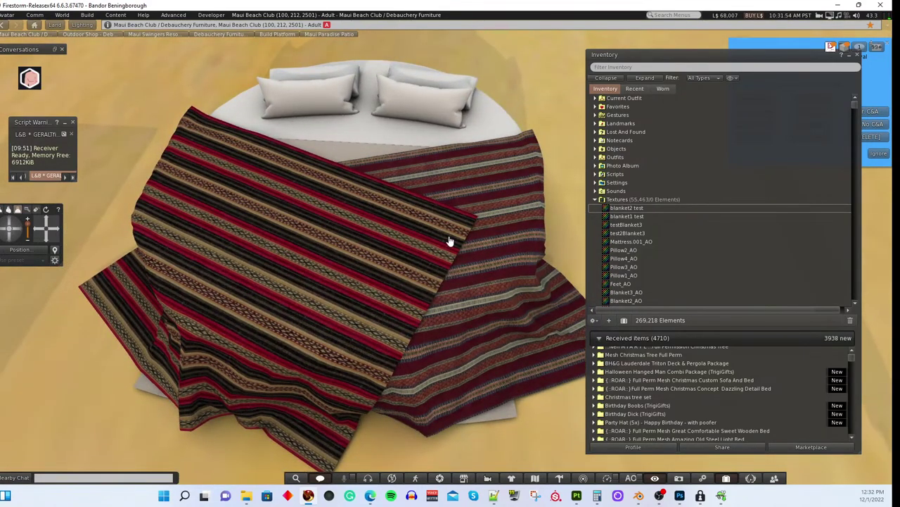
Step: Enable Ambient Occlusion in the graphics preferences and view the shading on the bed's pillows and blankets
key(ctrl+p)
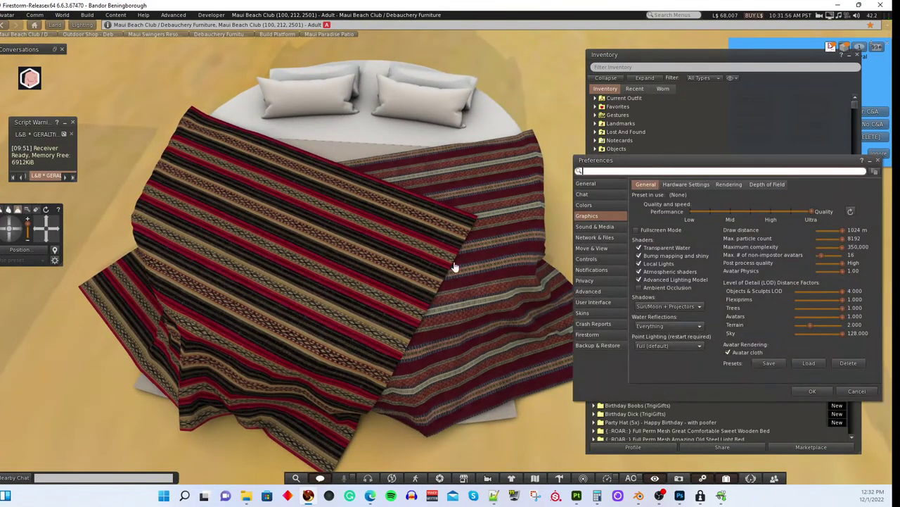
click(639, 288)
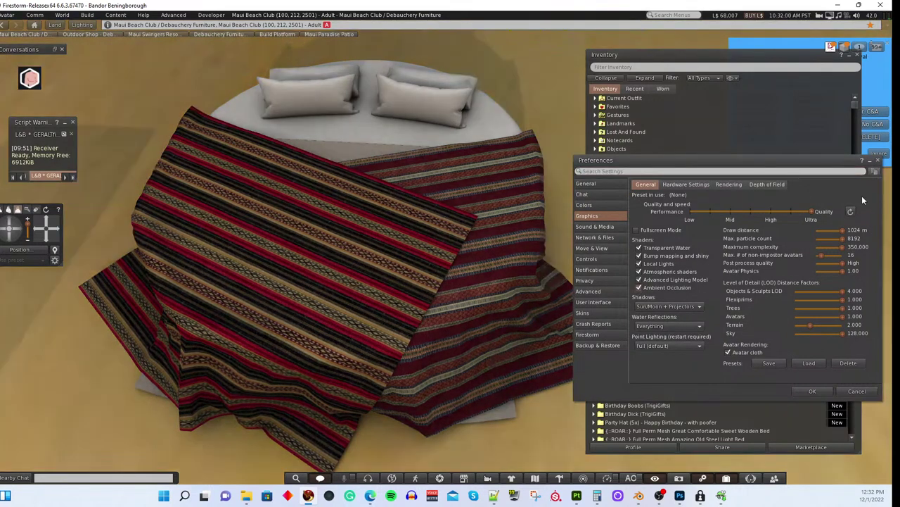
click(812, 391)
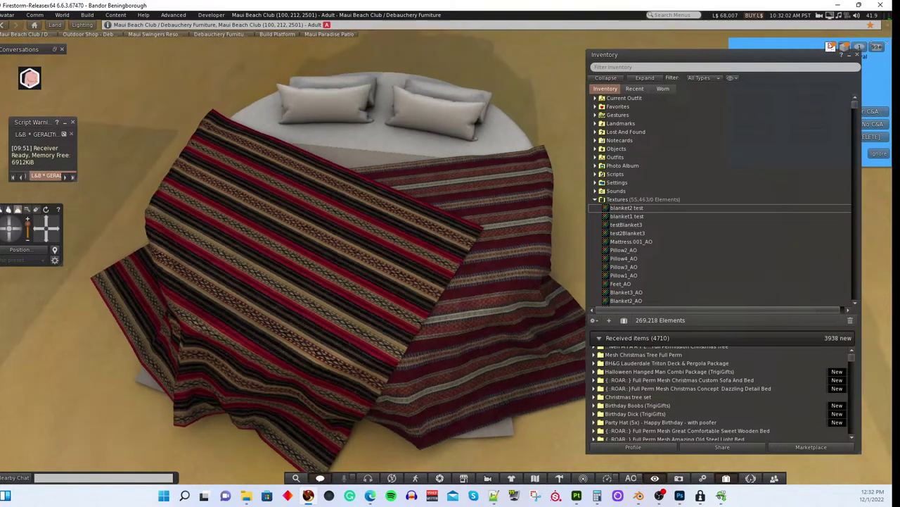
key(Escape)
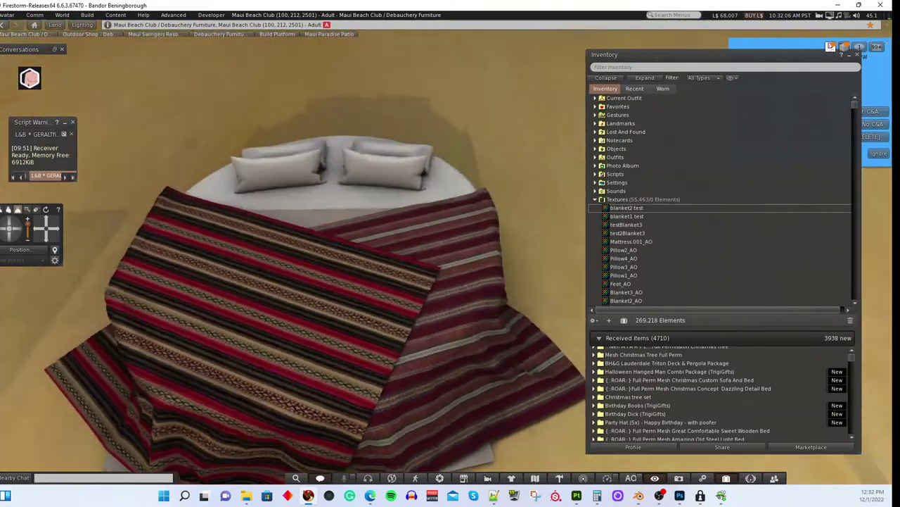
alt+click(346, 207)
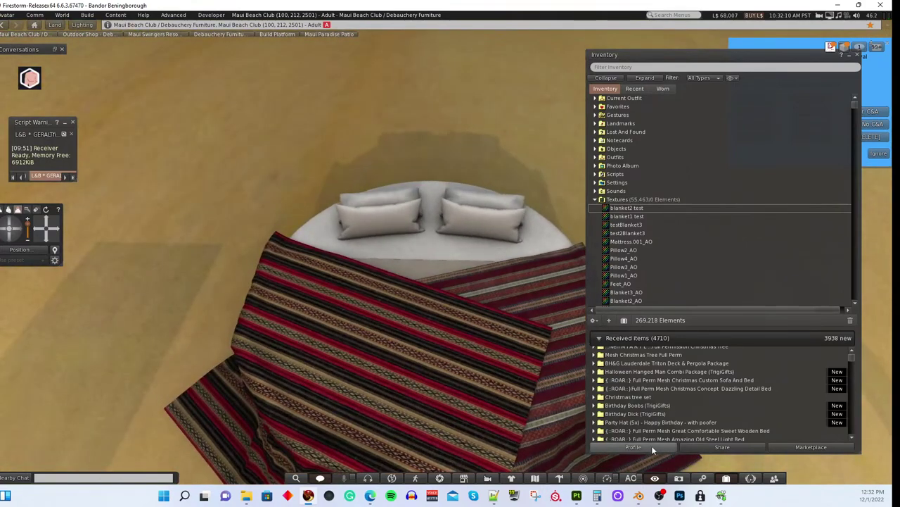
Step: Switch to Photoshop, hide the Blanket2_AO layer and show the Mattress.001_AO layer
click(680, 496)
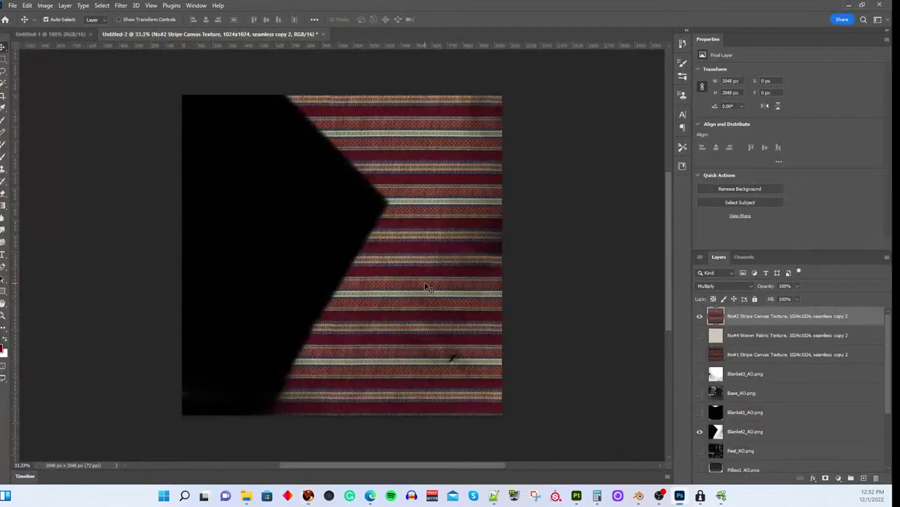
click(701, 432)
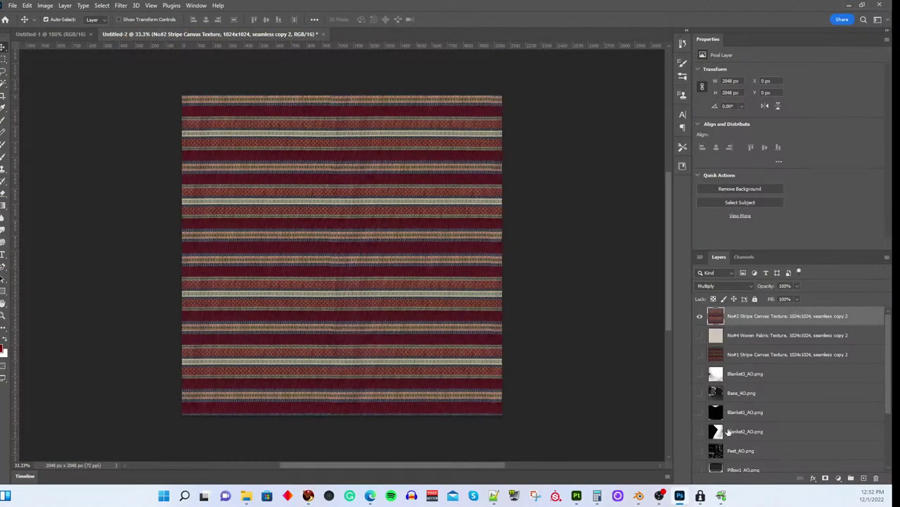
scroll(729, 432, down, 1)
scroll(723, 442, down, 1)
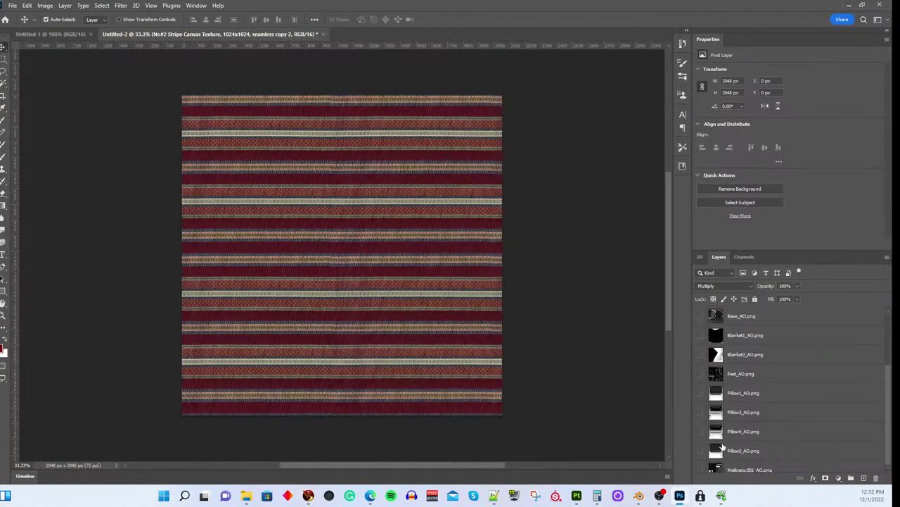
scroll(724, 446, down, 1)
click(700, 464)
scroll(733, 425, up, 2)
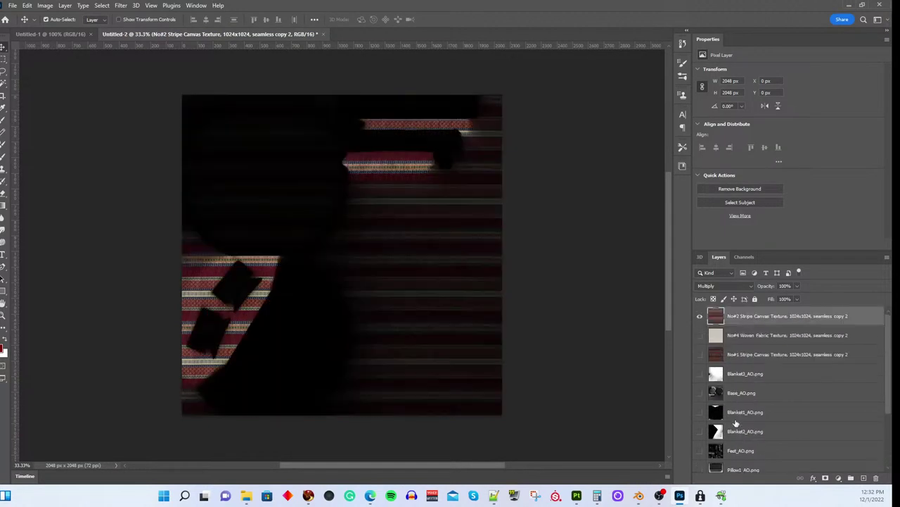
Step: Hide the No#2 Stripe Canvas layer and show the No#4 Woven Fabric layer over the mattress AO map
click(700, 316)
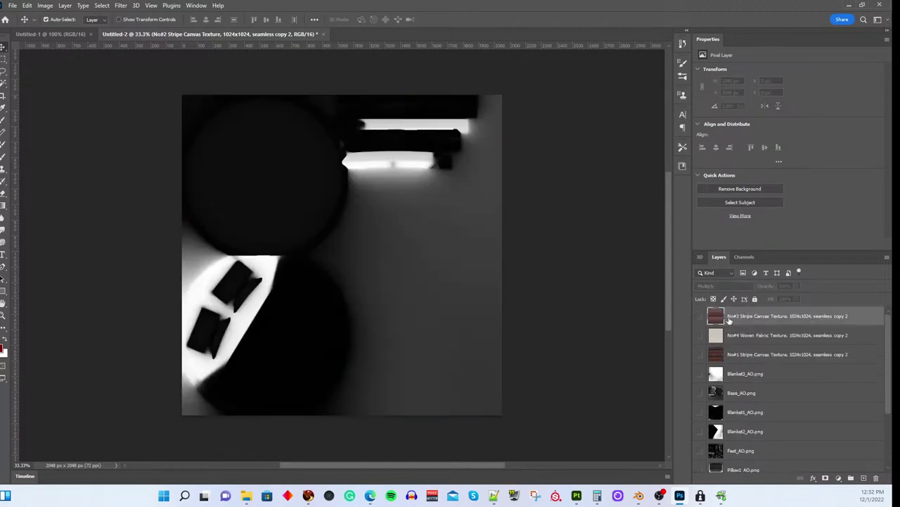
key(ctrl+shift+p)
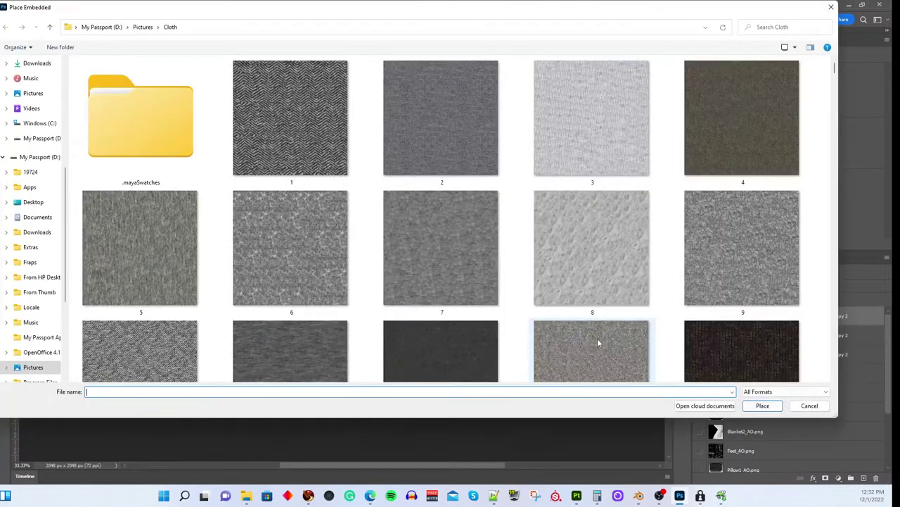
click(830, 8)
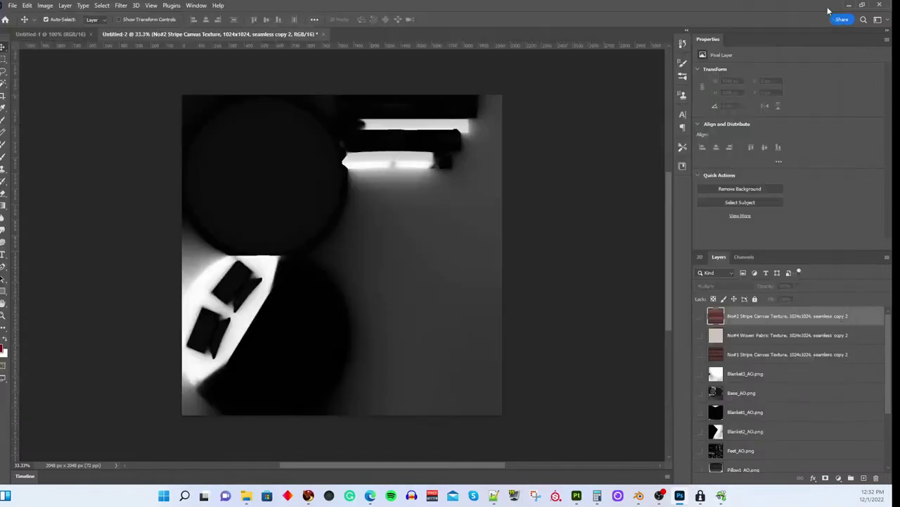
click(700, 335)
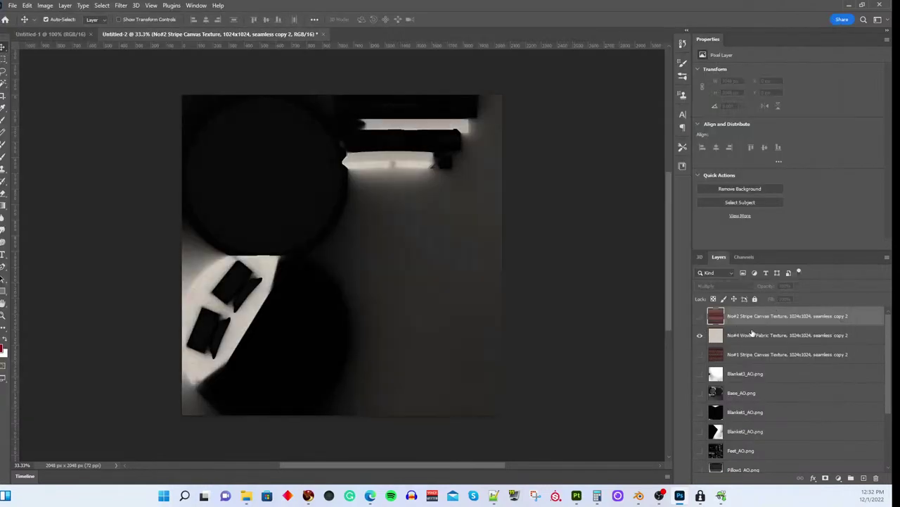
Step: Show the Pillow1_AO and Pillow3_AO layers and save the woven pillow texture as a PNG named "p1 test" in the newRound Bed folder
scroll(774, 351, down, 3)
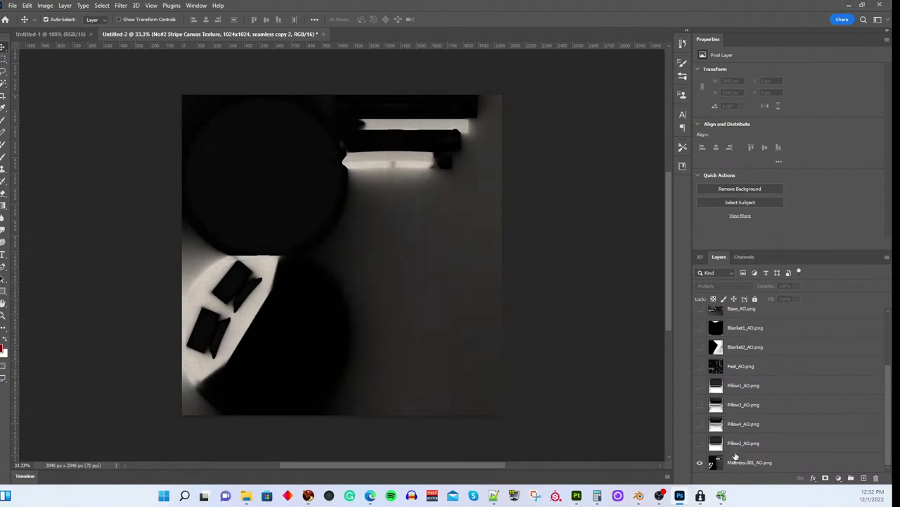
click(700, 385)
click(700, 405)
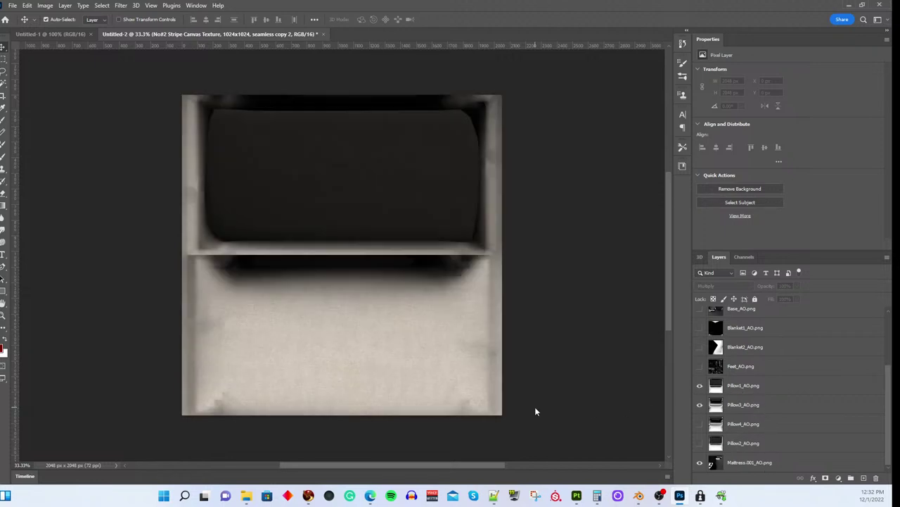
key(ctrl+shift+s)
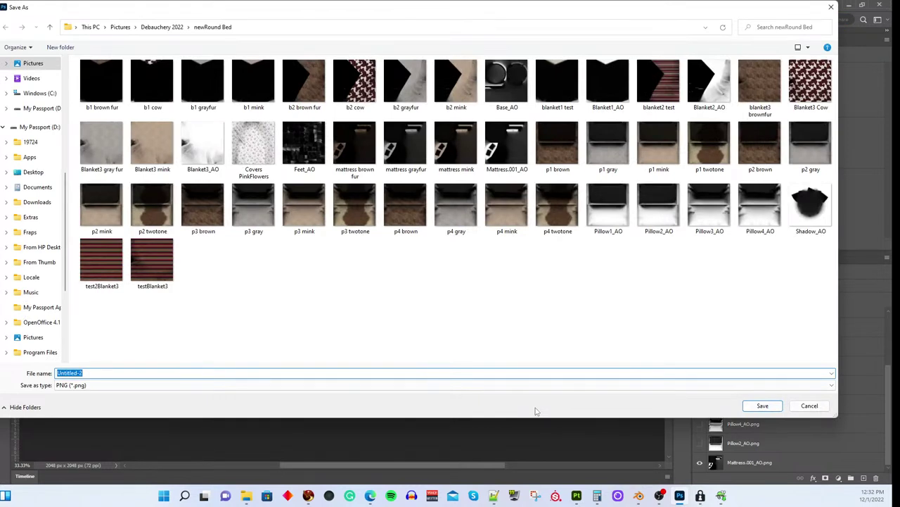
text(p1 test)
key(Return)
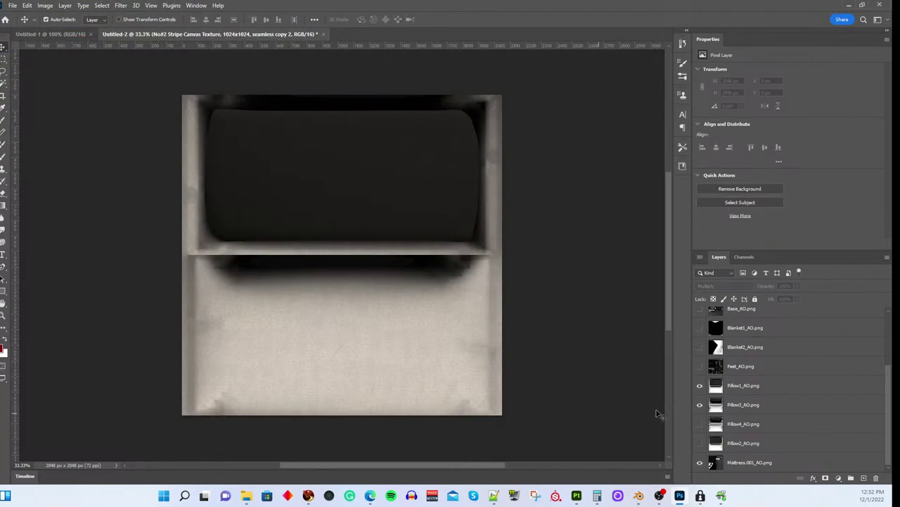
Step: Hide Pillow1_AO and Pillow3_AO, then show Pillow2_AO and move it directly below Pillow1_AO in the layer order
click(700, 386)
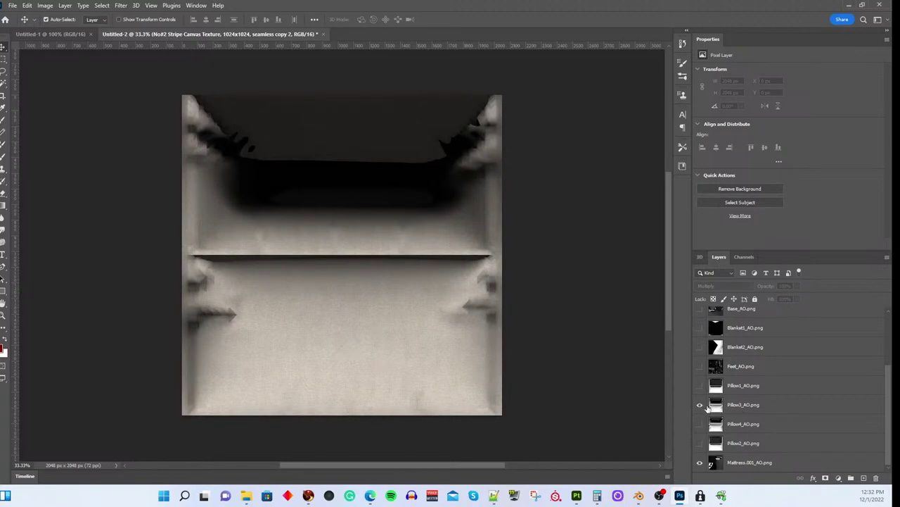
click(700, 405)
click(700, 443)
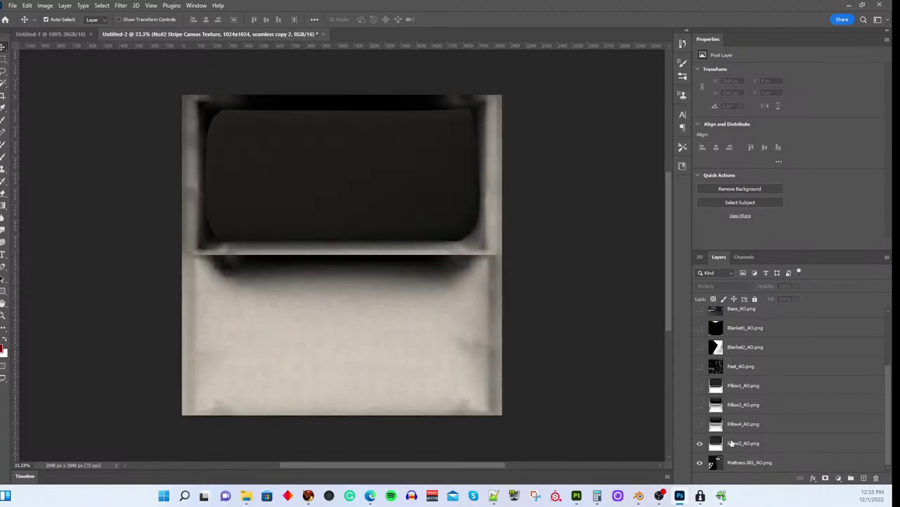
drag(731, 443, 735, 404)
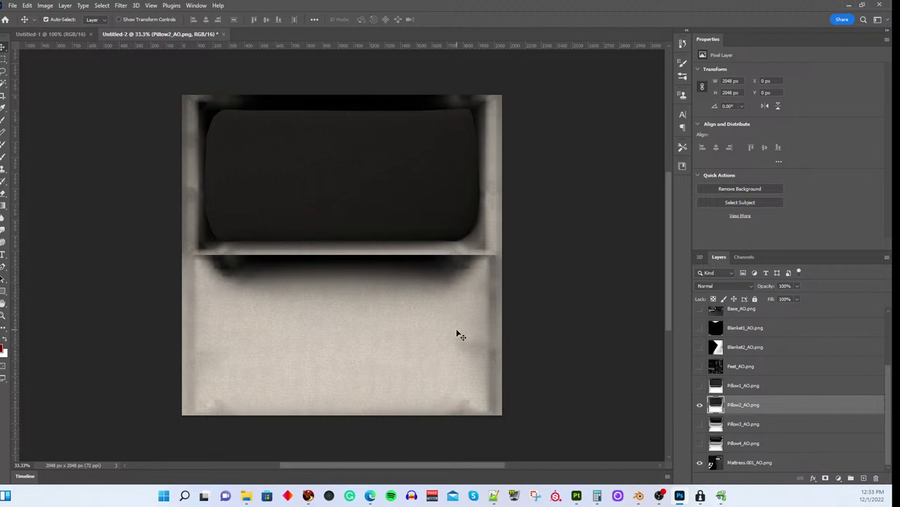
Step: Save the woven Pillow2 texture as a PNG named "p2 test" in the newRound Bed folder
key(ctrl+shift+s)
text(p2 tes)
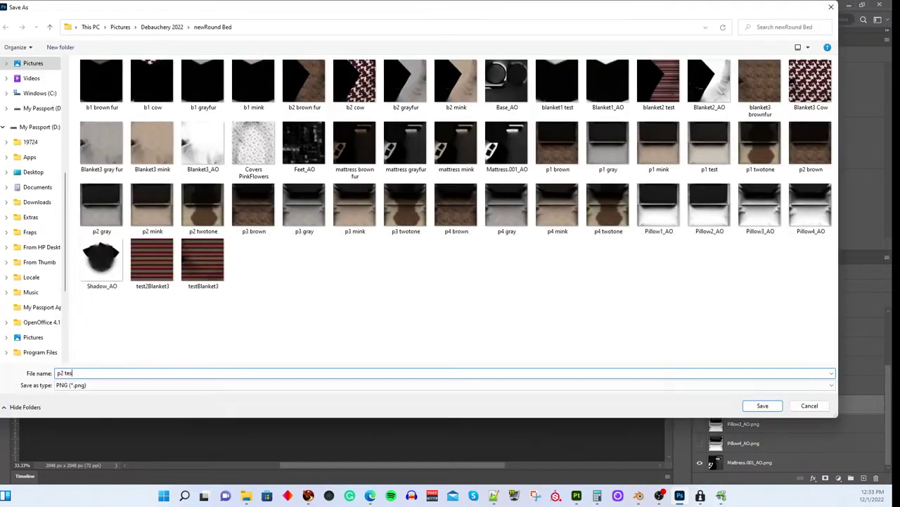
text(t)
key(Return)
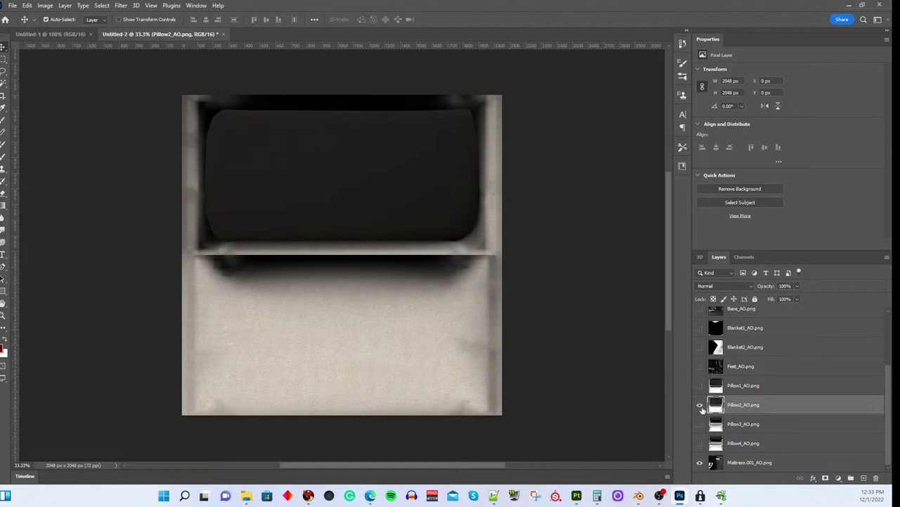
Step: Hide Pillow2_AO and save the woven mattress texture as a PNG named "matt bed", switching back to Firestorm
click(700, 406)
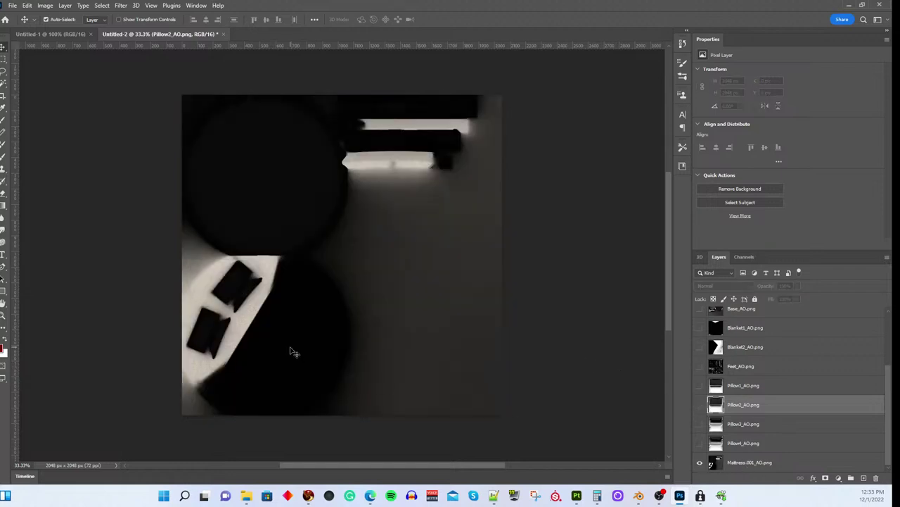
key(ctrl+shift+s)
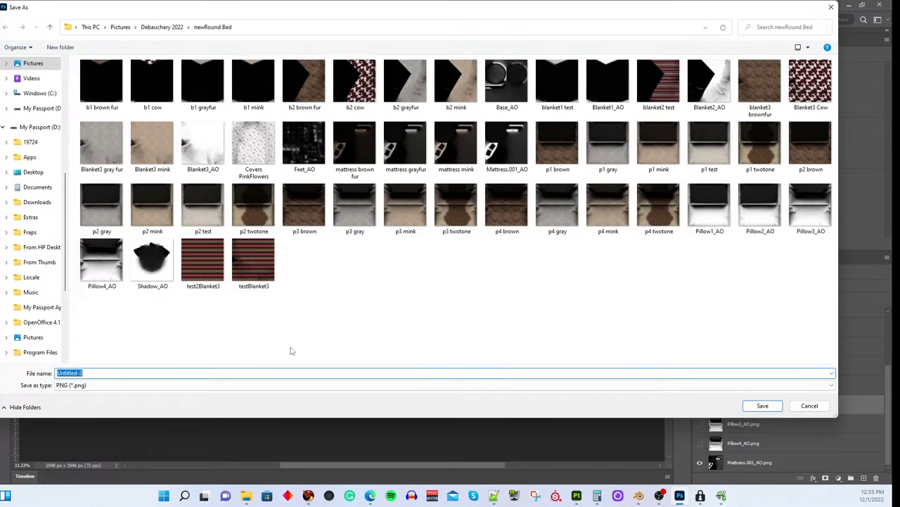
text(matt bed)
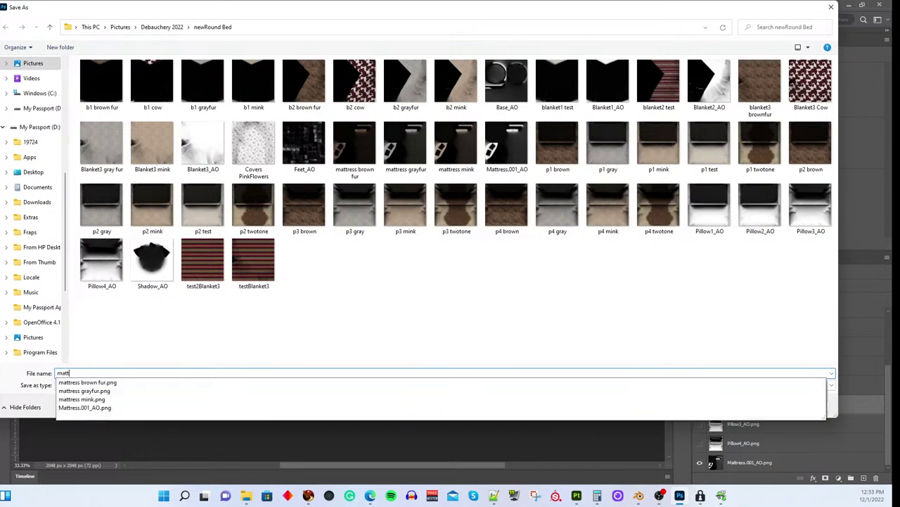
key(Return)
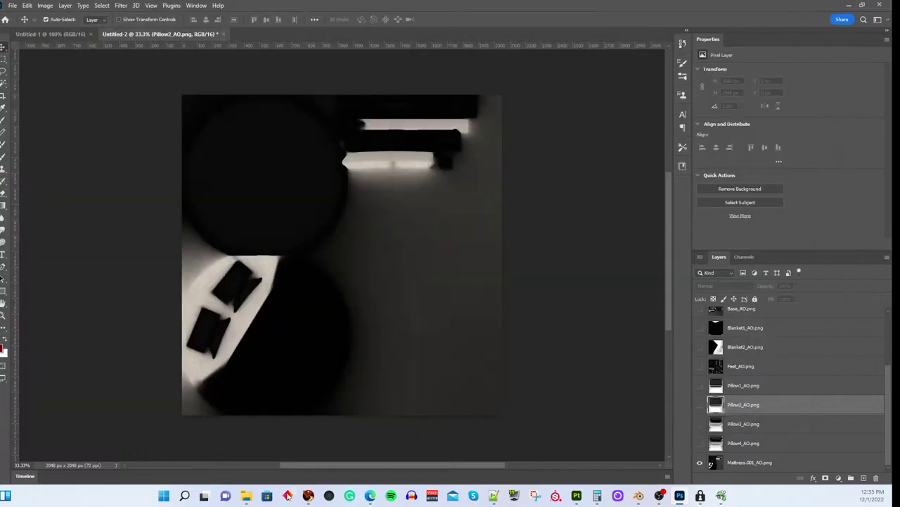
click(308, 495)
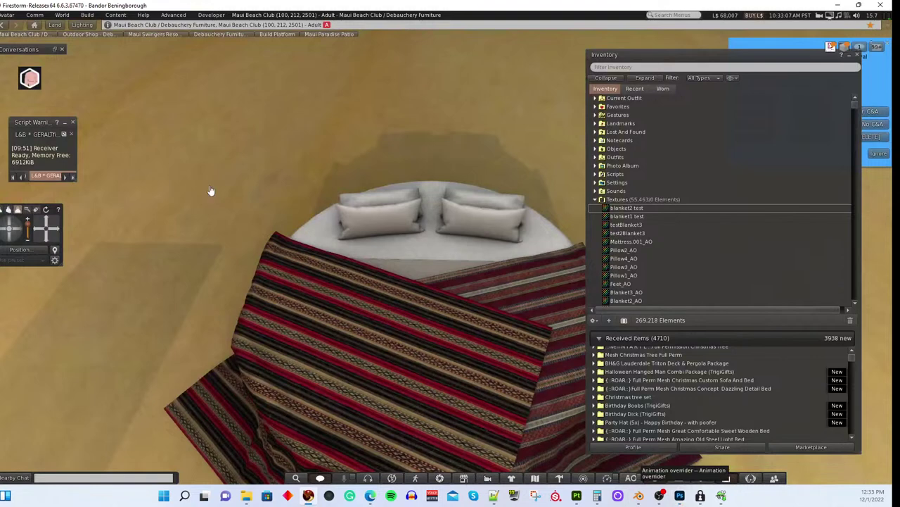
click(88, 14)
mouse_move(111, 136)
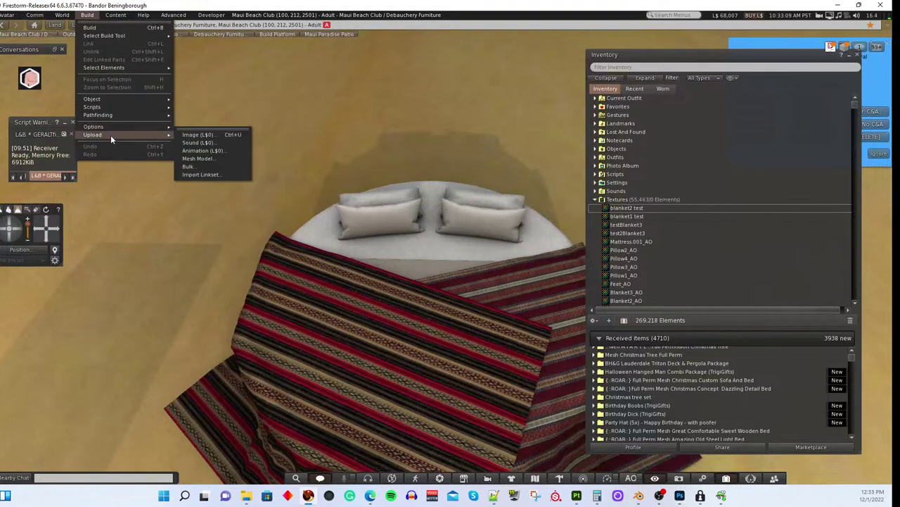
click(195, 160)
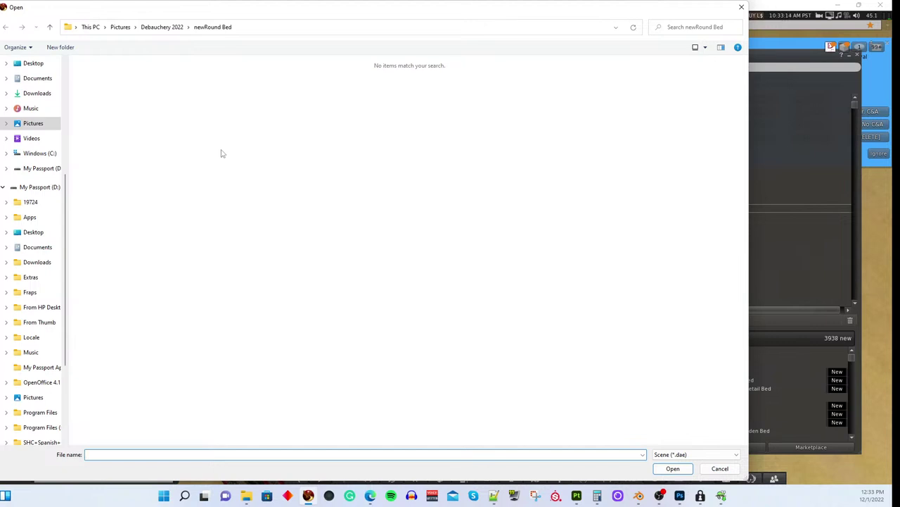
scroll(43, 126, up, 3)
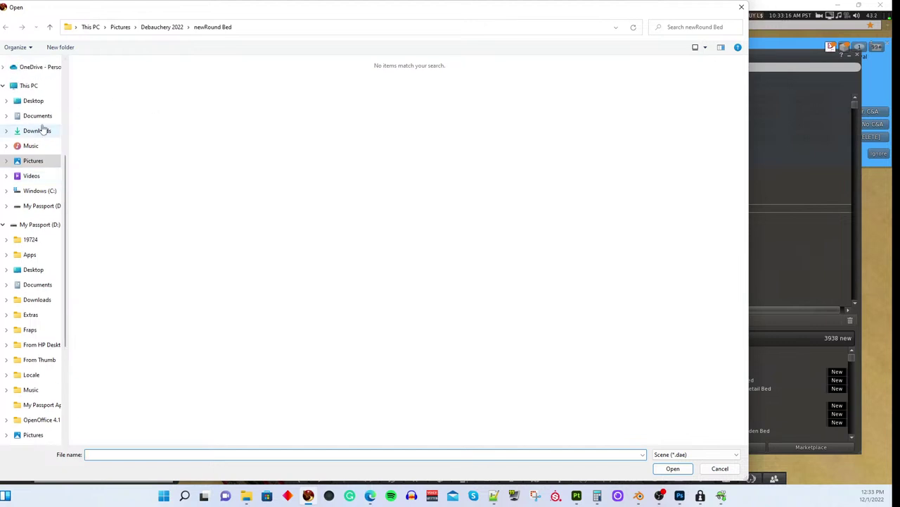
click(42, 93)
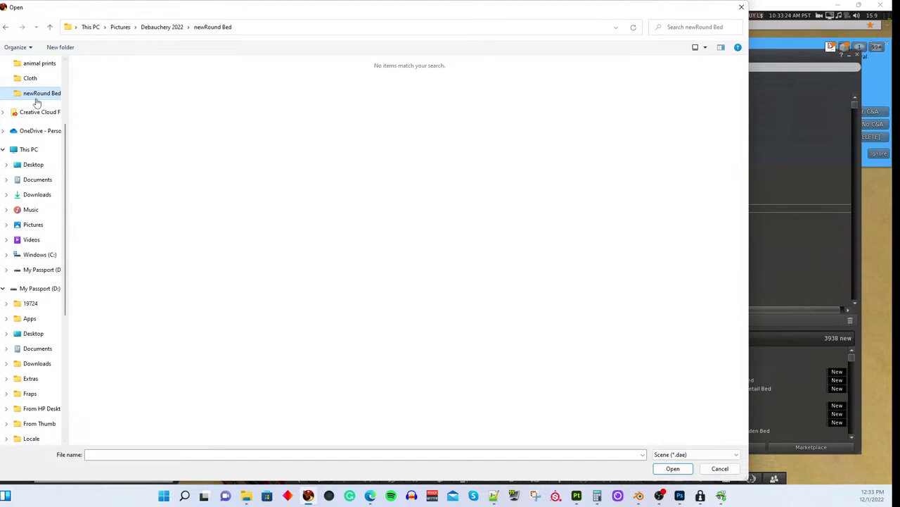
click(742, 7)
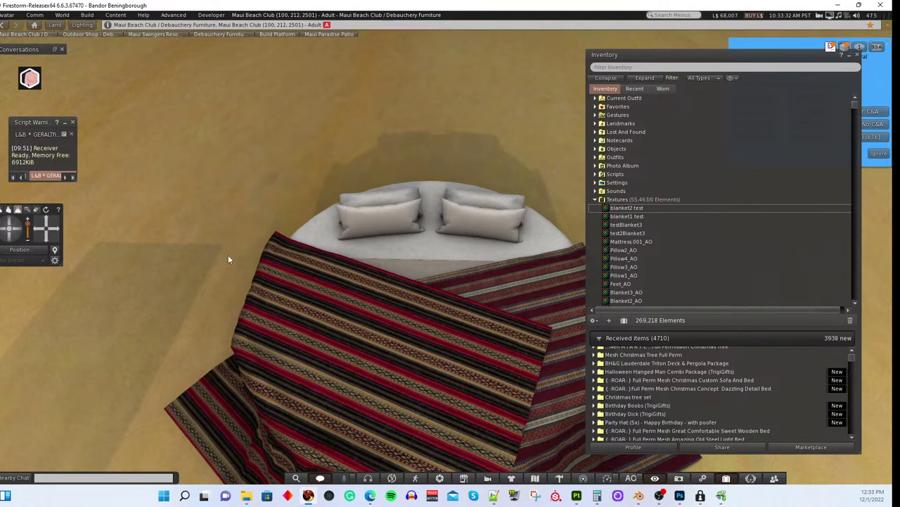
Step: Bulk upload the "p1 test", "p2 test" and "matt test" textures from the newRound Bed folder to the inventory
click(87, 15)
mouse_move(110, 128)
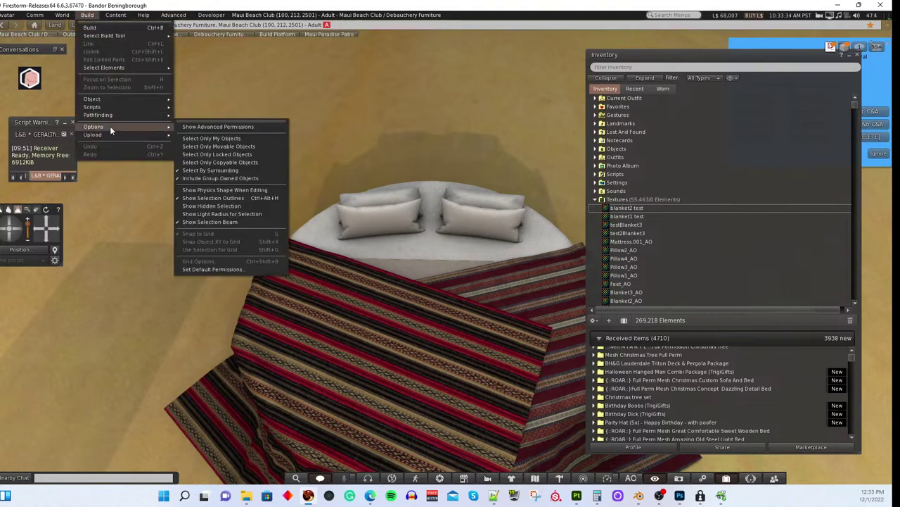
click(197, 165)
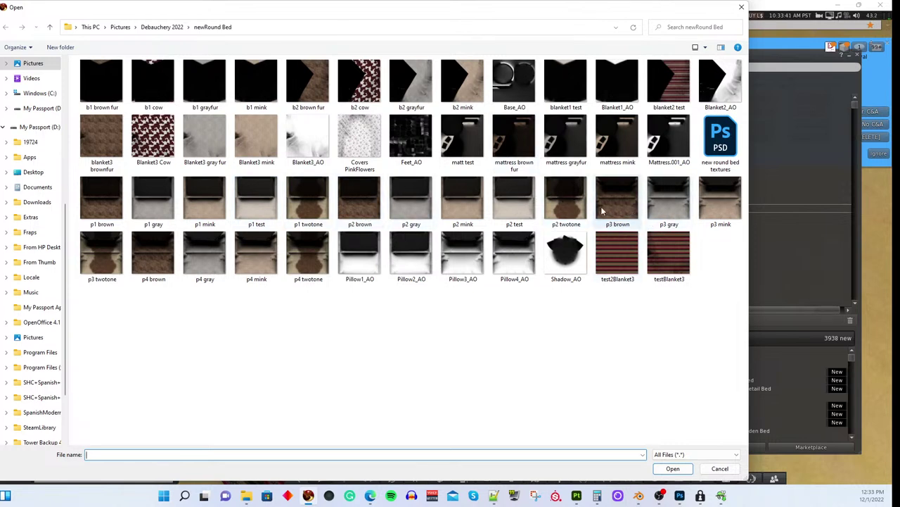
click(514, 201)
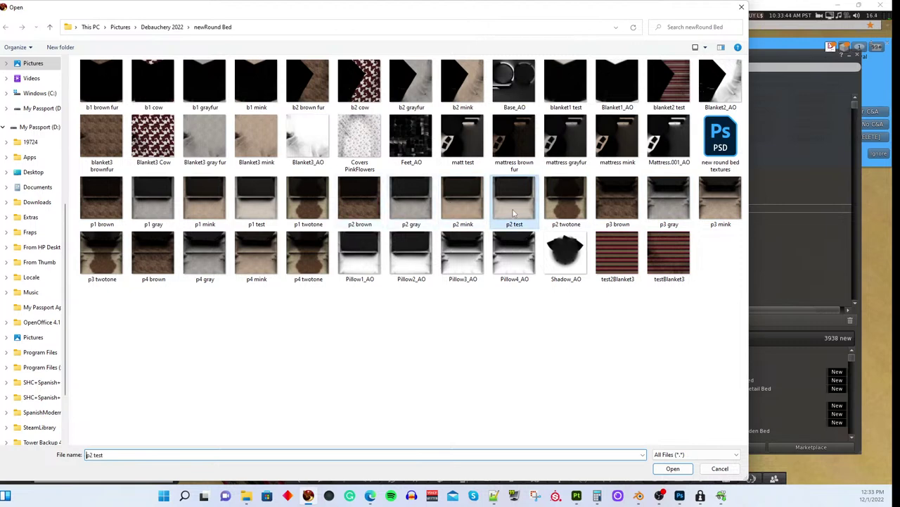
ctrl+click(256, 203)
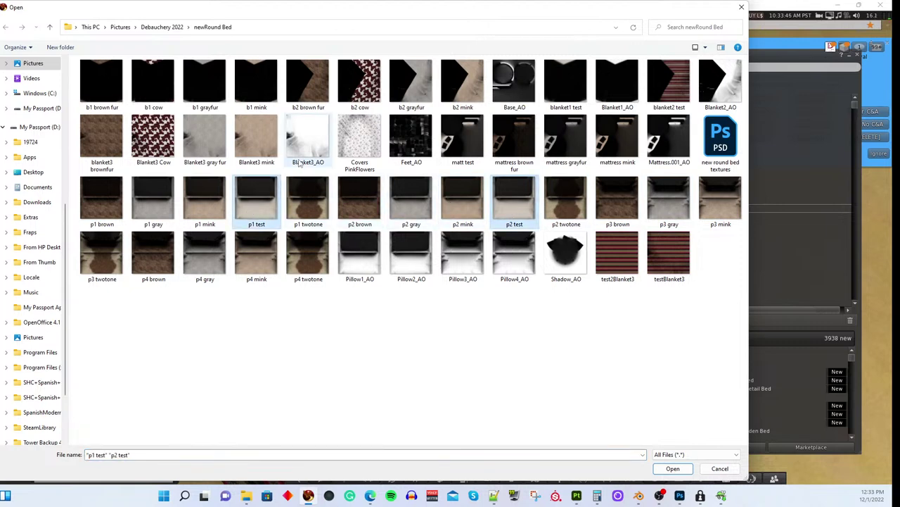
ctrl+click(463, 141)
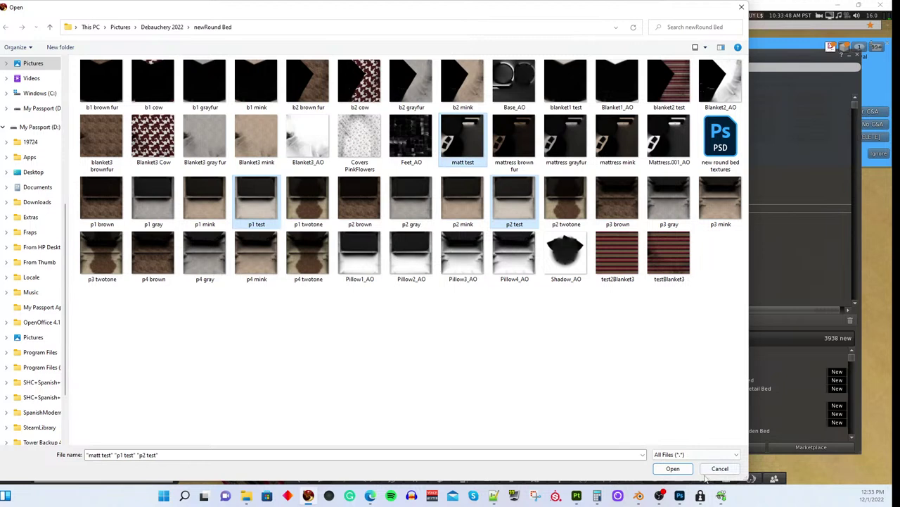
click(682, 469)
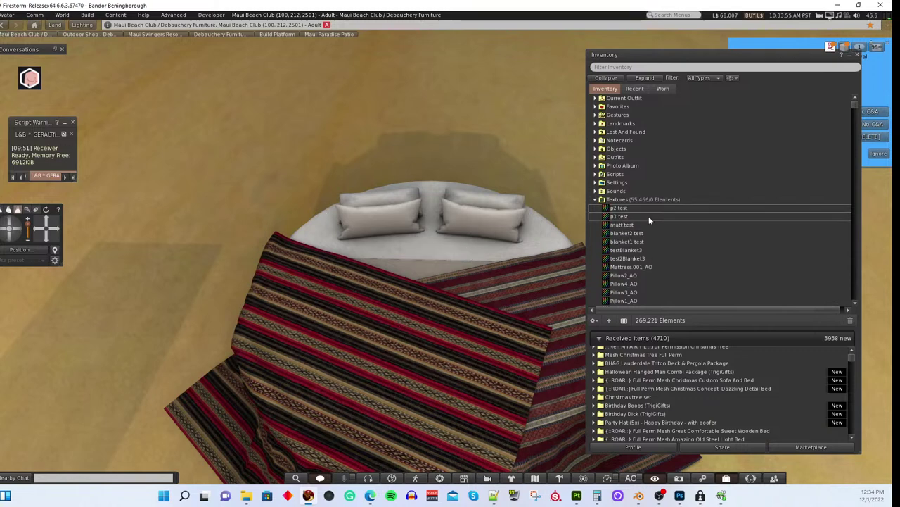
Step: Apply the "matt test" texture to the round bed's mattress, and "p1 test" and "p2 test" to the two back pillows
drag(623, 226, 553, 247)
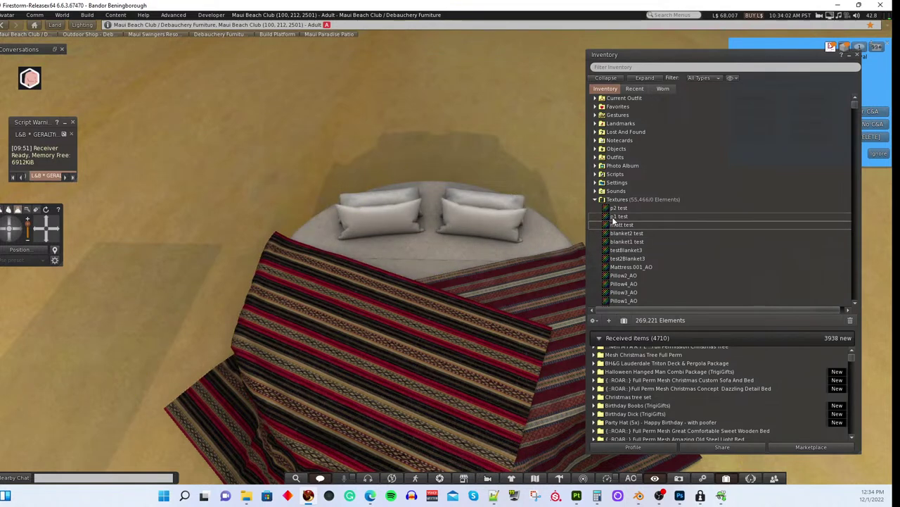
drag(619, 216, 394, 203)
drag(619, 207, 432, 211)
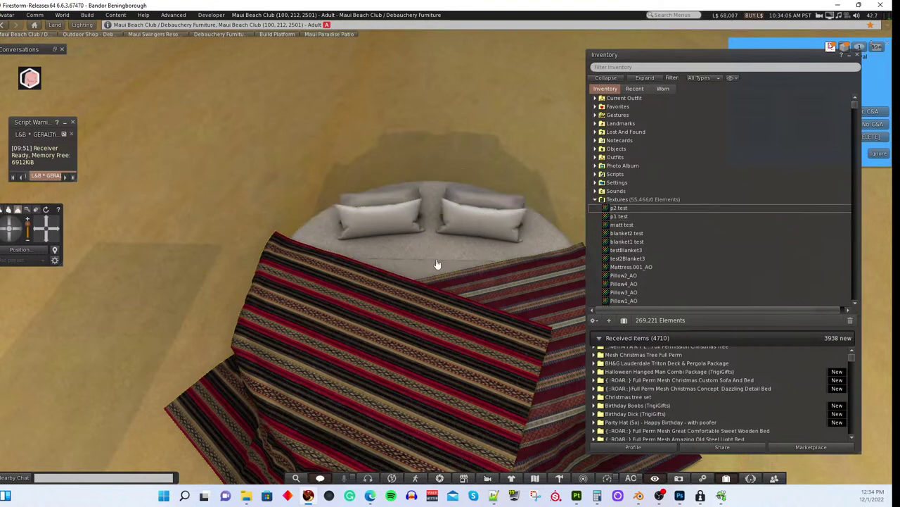
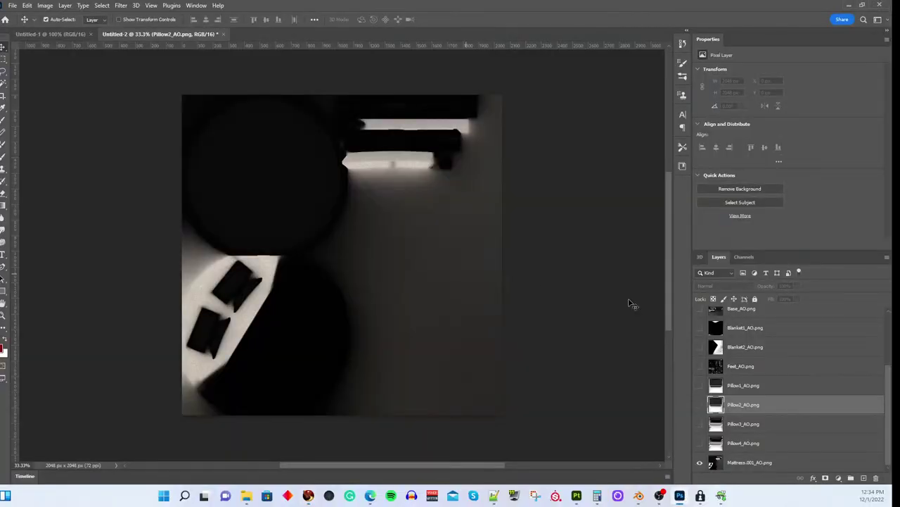
Step: Switch to Photoshop, hide the Mattress.001_AO layer and show the Pillow4_AO and Pillow3_AO layers over the woven fabric
click(701, 462)
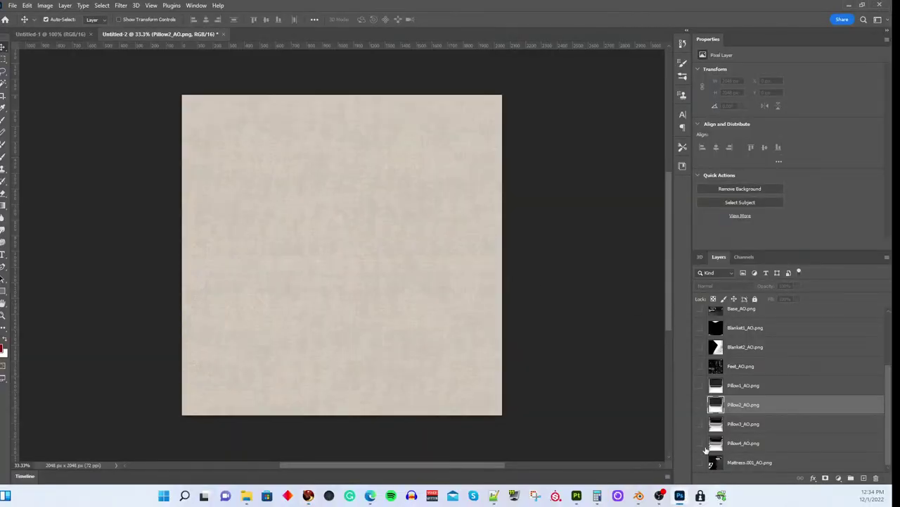
click(701, 443)
click(700, 424)
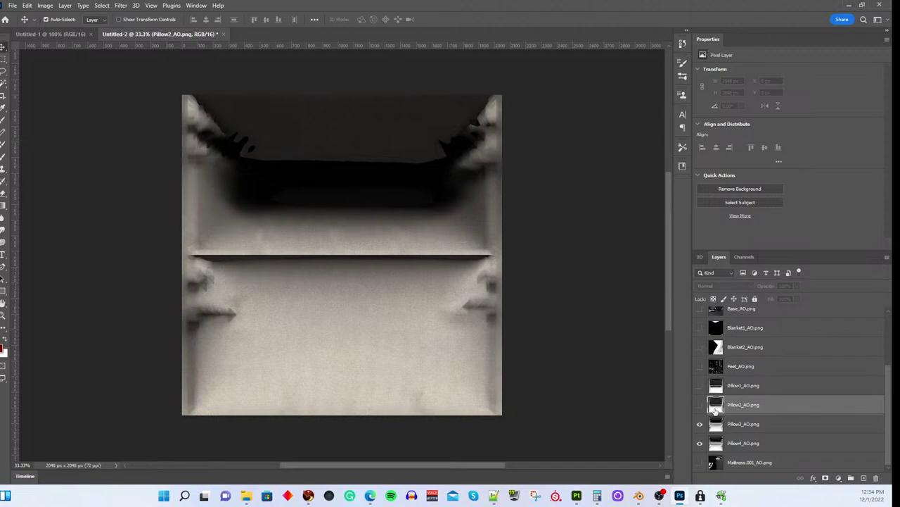
Step: Hide the No#4 Woven Fabric texture layer and make the topmost No#2 Stripe Canvas layer active
scroll(715, 410, up, 3)
click(698, 339)
click(729, 318)
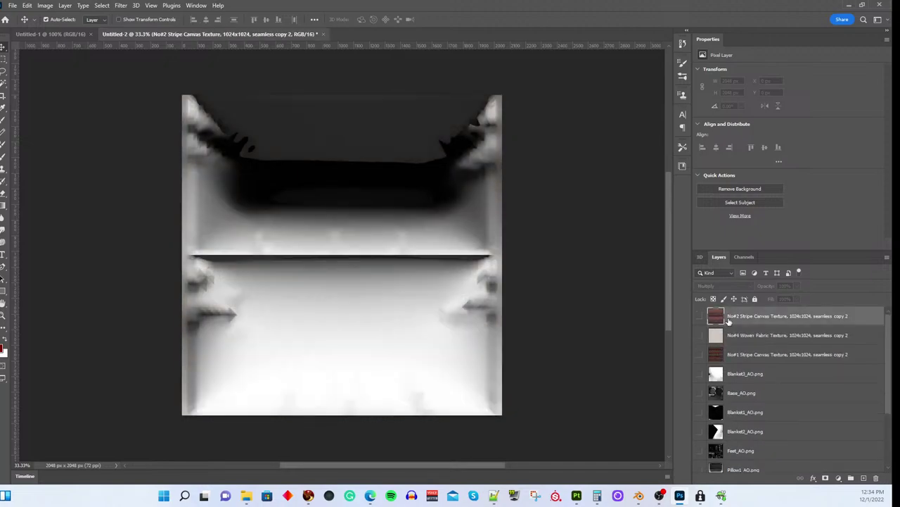
Step: Place the No#8 Batik Fabric Texture from the Cloth folder as an embedded image at 100% size
key(ctrl+shift+alt+p)
scroll(407, 219, down, 5)
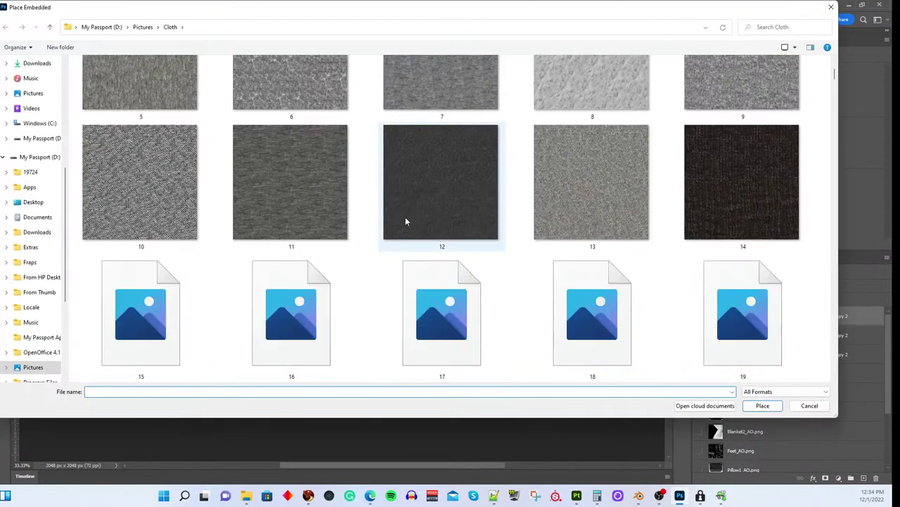
scroll(434, 245, down, 20)
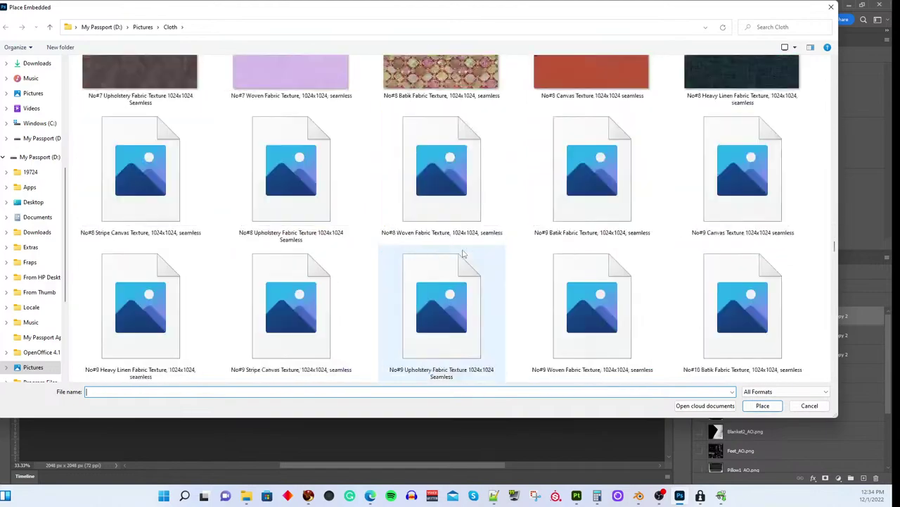
scroll(464, 254, down, 5)
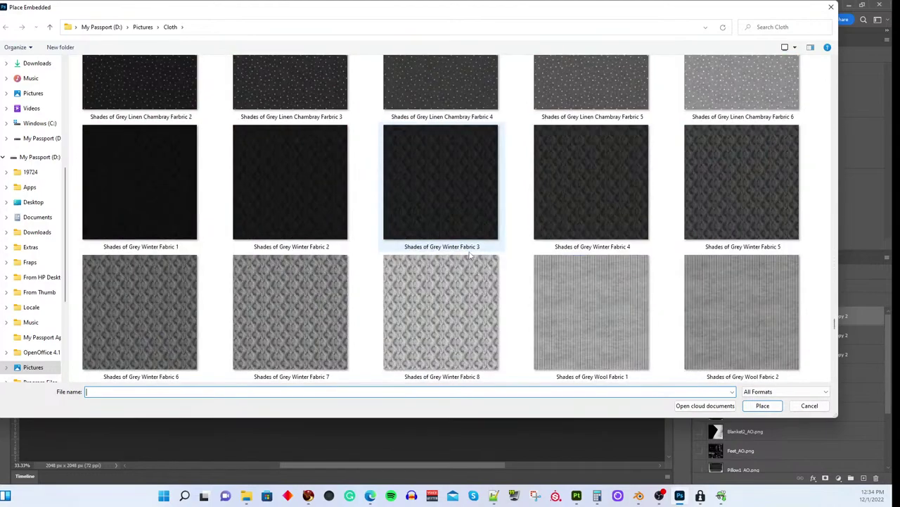
scroll(544, 282, up, 5)
scroll(544, 281, down, 5)
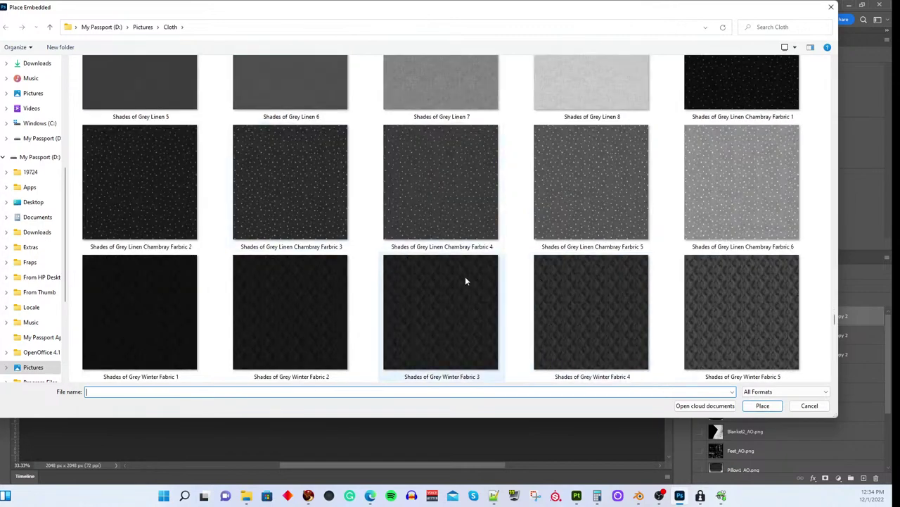
scroll(562, 235, up, 5)
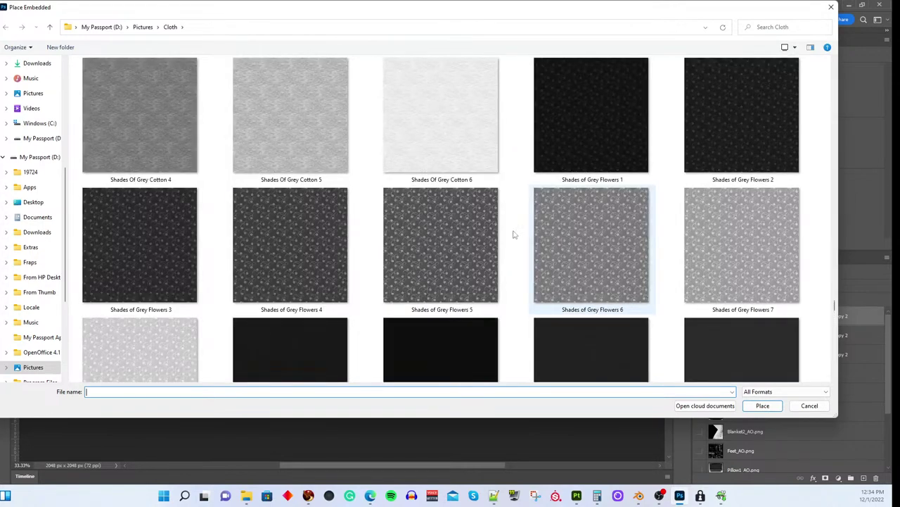
scroll(333, 204, up, 5)
scroll(333, 205, up, 1)
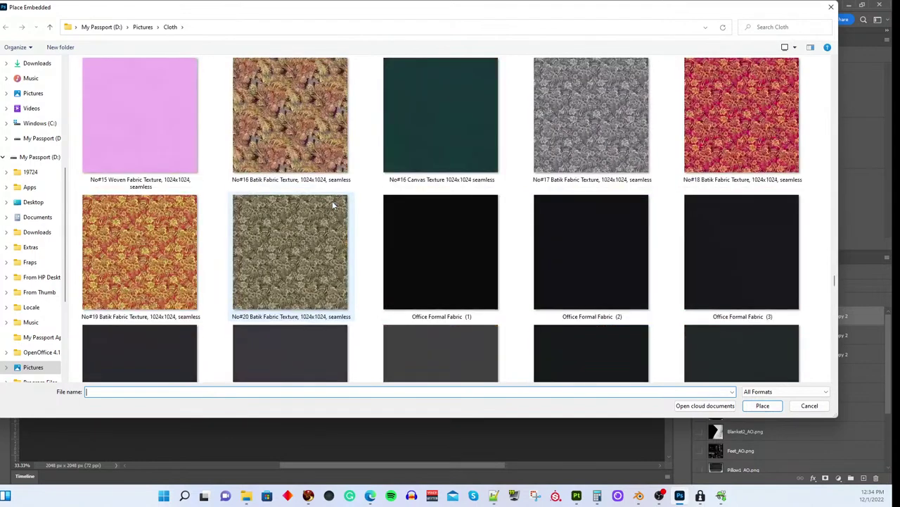
scroll(333, 204, up, 1)
scroll(334, 205, up, 3)
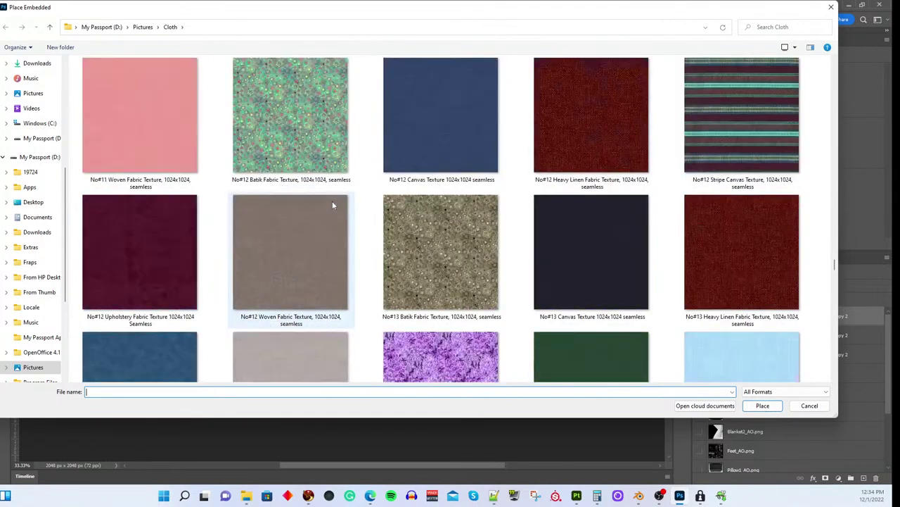
scroll(333, 204, up, 2)
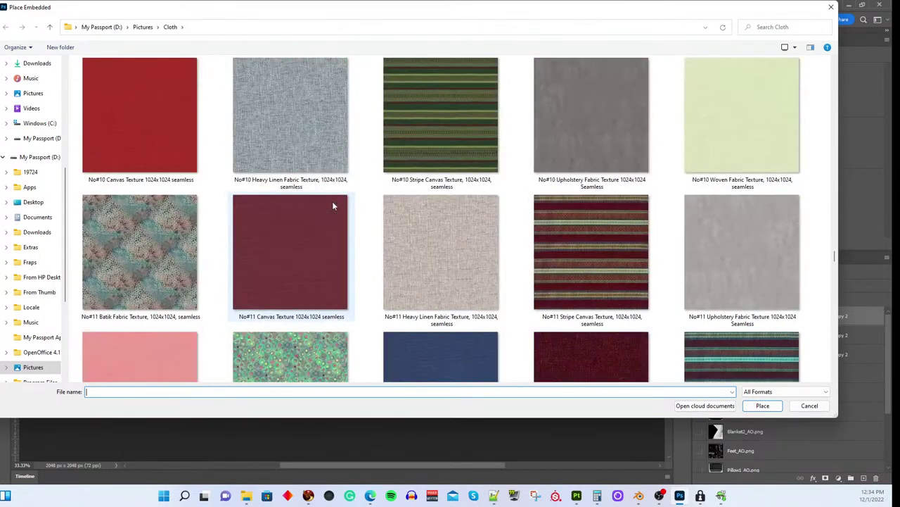
scroll(333, 207, up, 2)
scroll(333, 202, up, 2)
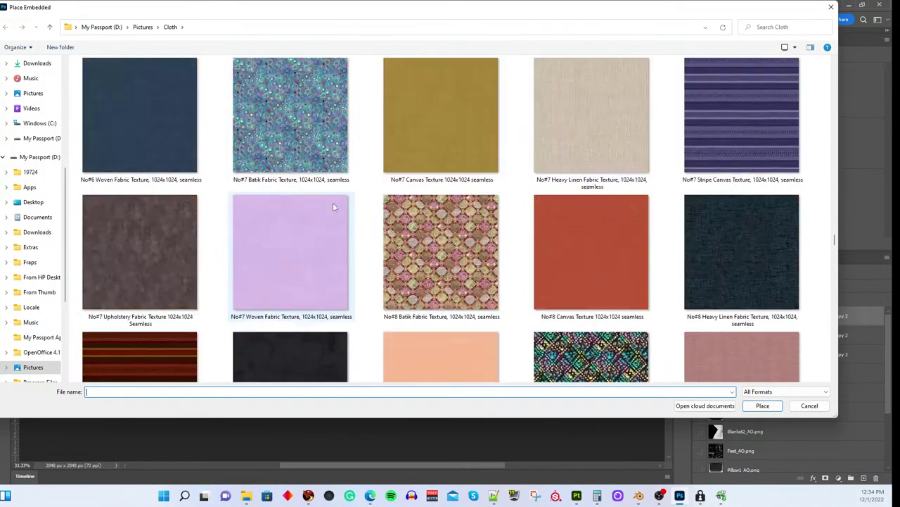
click(448, 262)
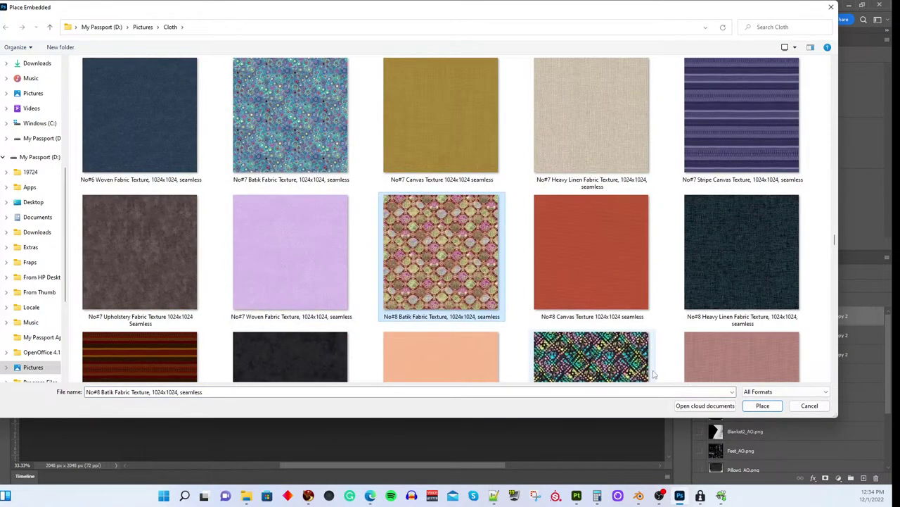
click(762, 406)
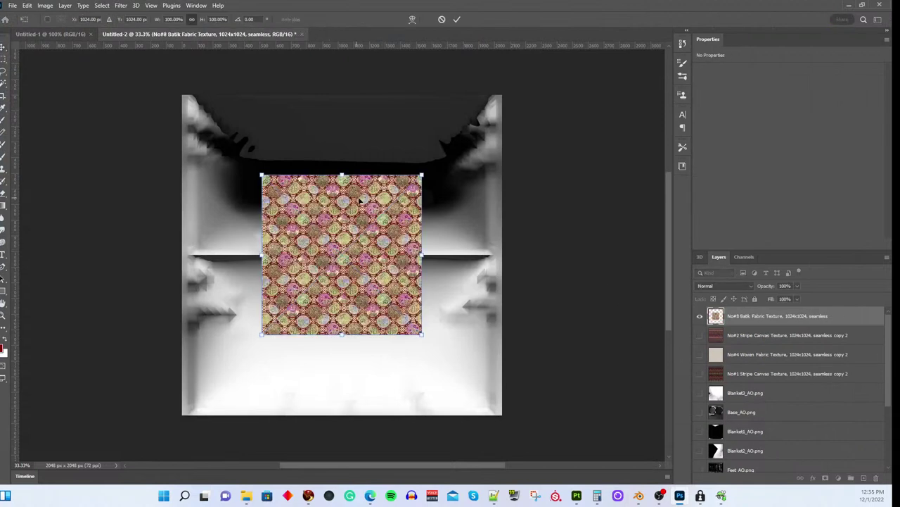
click(458, 19)
Step: Tile the batik texture in a two-by-two grid of copies aligned to cover the whole 2048 px canvas
drag(295, 267, 222, 347)
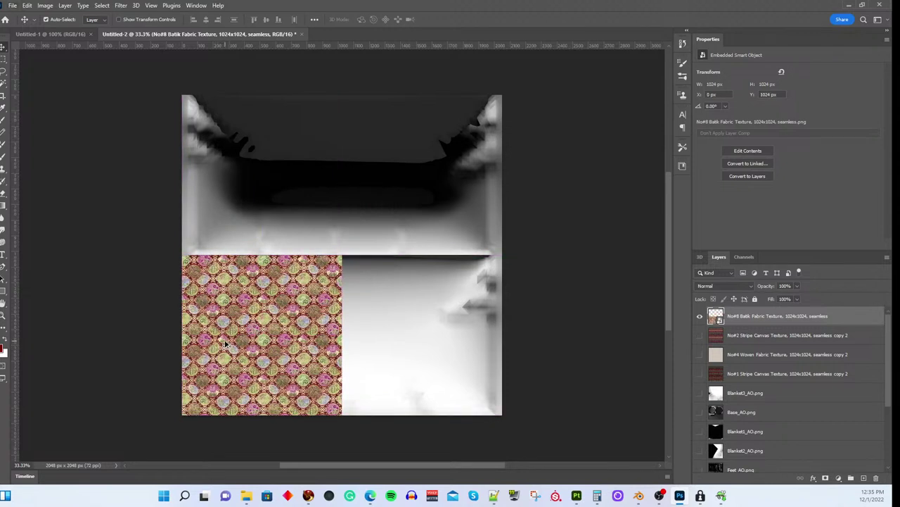
drag(225, 344, 389, 349)
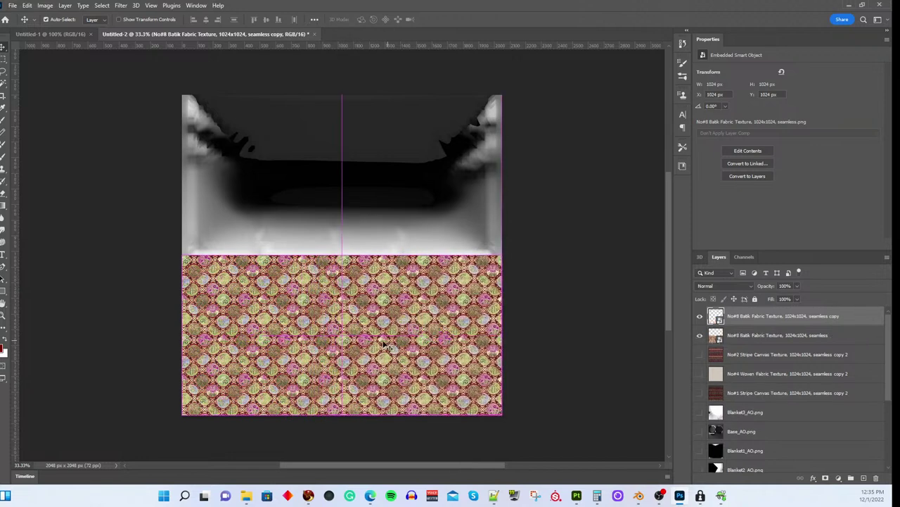
shift+click(308, 349)
drag(307, 349, 303, 190)
Step: Merge the four No#8 Batik Fabric layers into a single layer
click(734, 318)
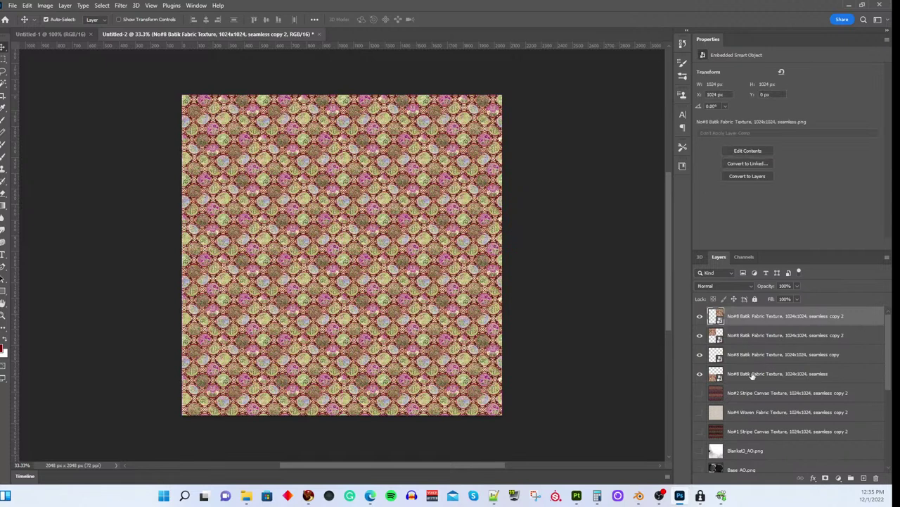
shift+click(752, 376)
right_click(751, 376)
click(774, 364)
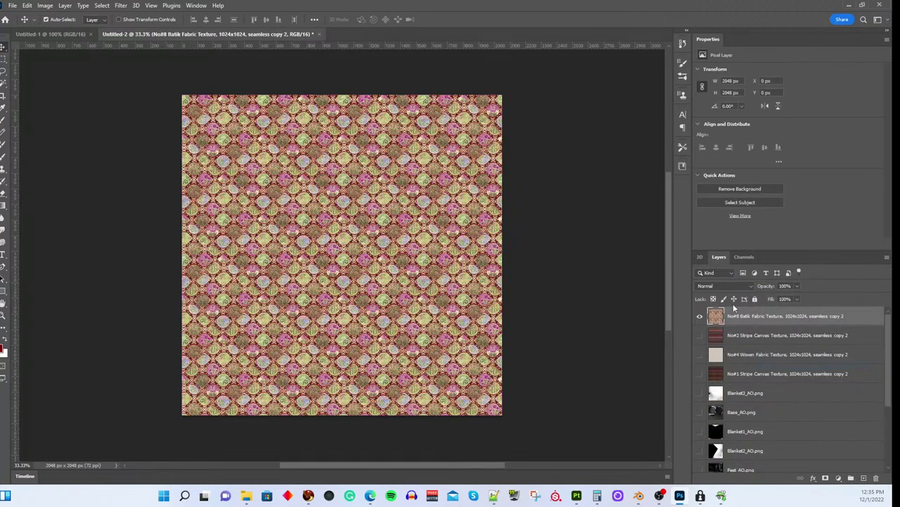
Step: Set the merged batik layer's blend mode to Multiply so it blends over the pillow shading, and deselect the layer
click(713, 285)
click(712, 290)
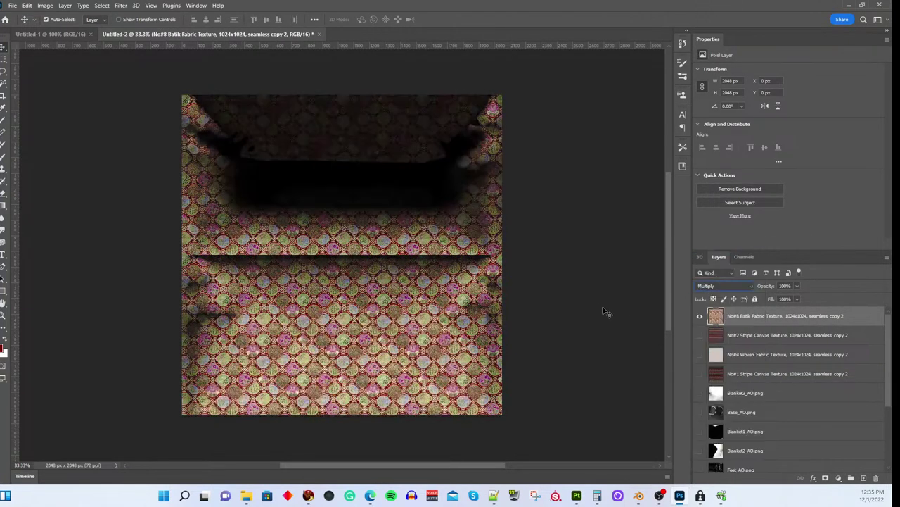
click(596, 313)
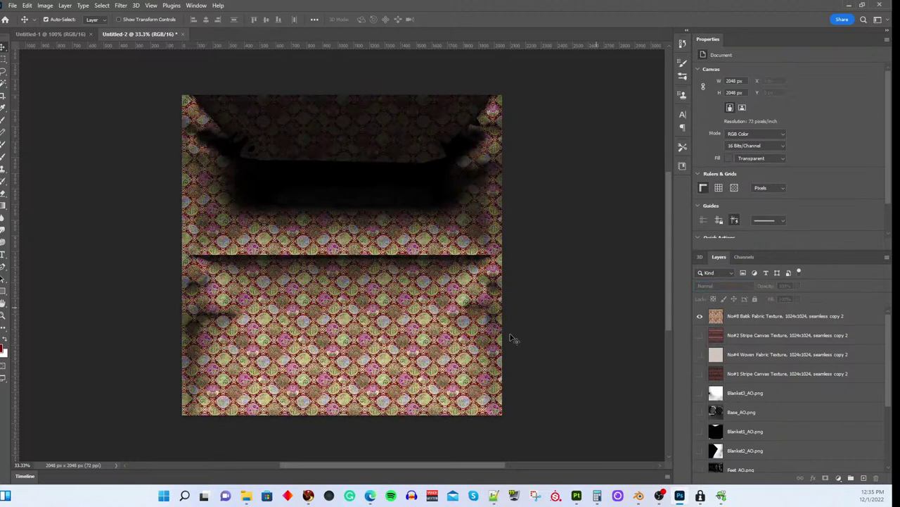
Step: Save the batik version of the third pillow texture as the PNG "p3 test" in the newRound Bed folder
key(ctrl+shift+s)
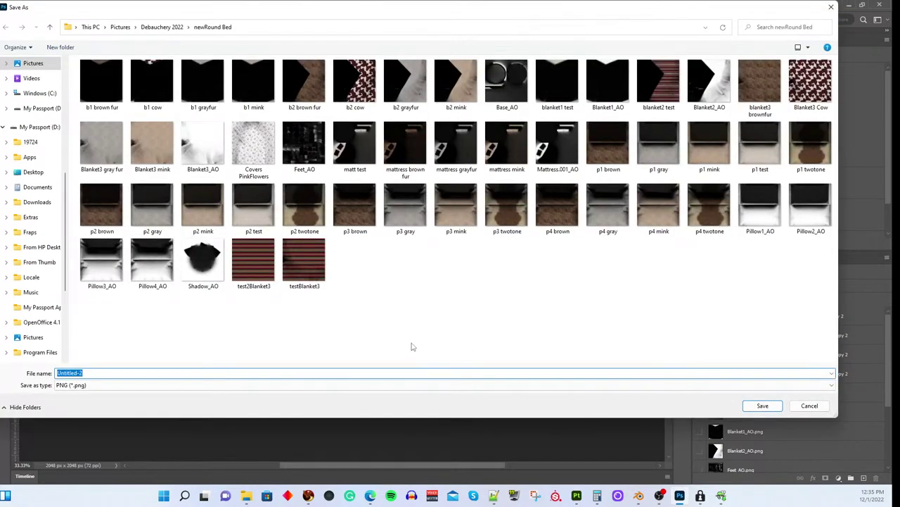
text(p1 p)
key(Return)
Step: Hide the Pillow3_AO.png layer and save the fourth pillow's batik texture as the PNG "p4 test"
scroll(792, 369, down, 5)
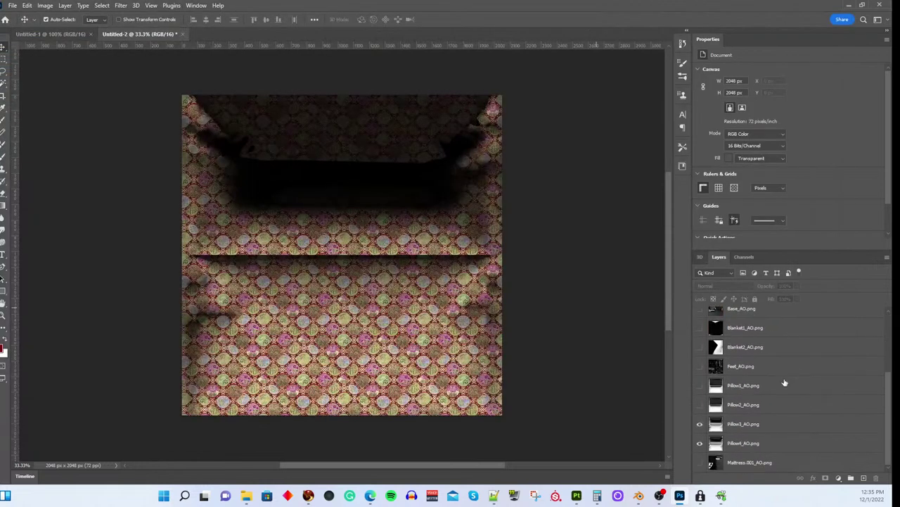
click(700, 424)
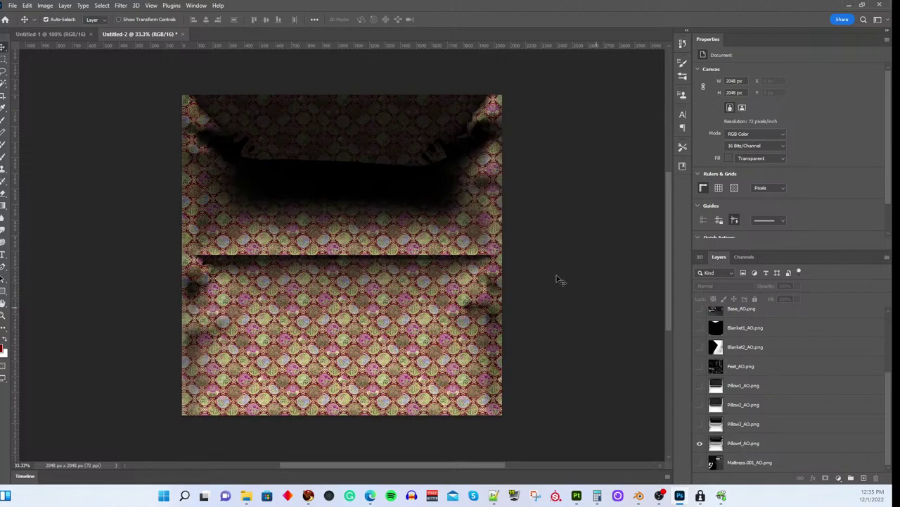
key(ctrl+shift+s)
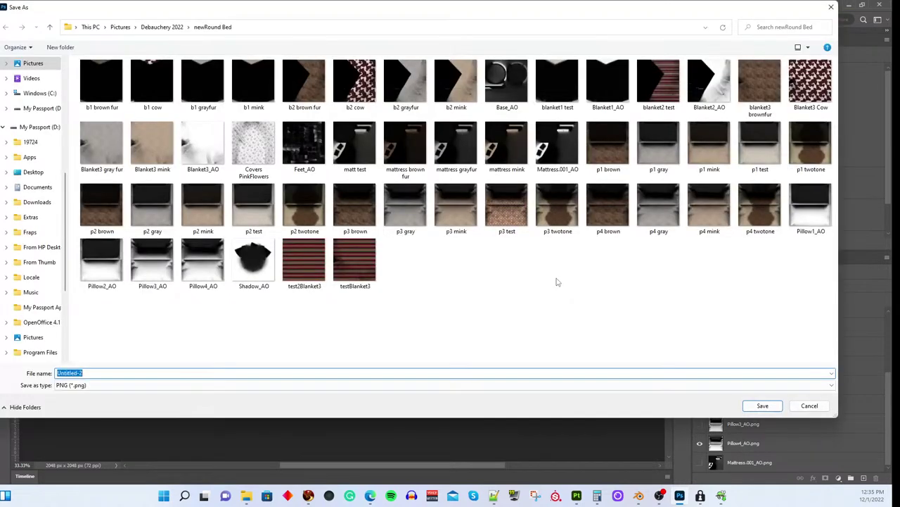
text(p4 test)
key(Return)
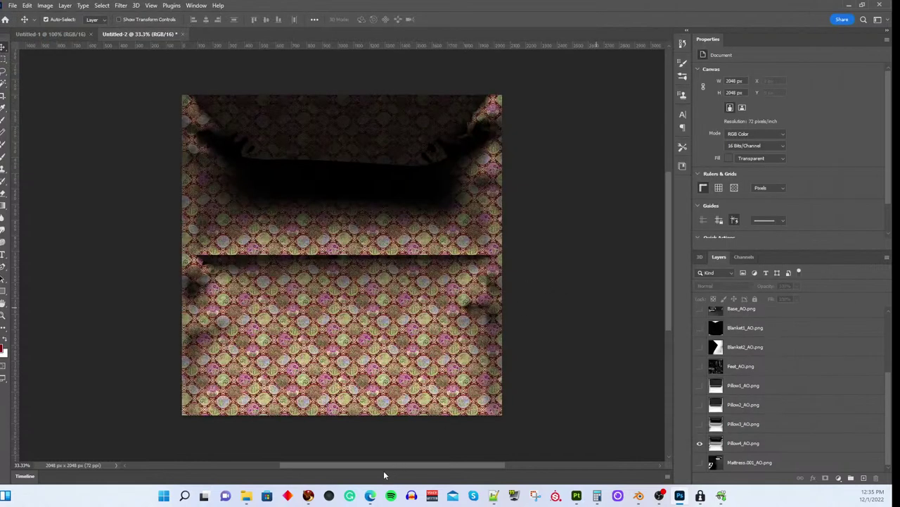
Step: Switch to Firestorm and bulk upload the "p3 test" and "p4 test" images from the newRound Bed folder
click(308, 495)
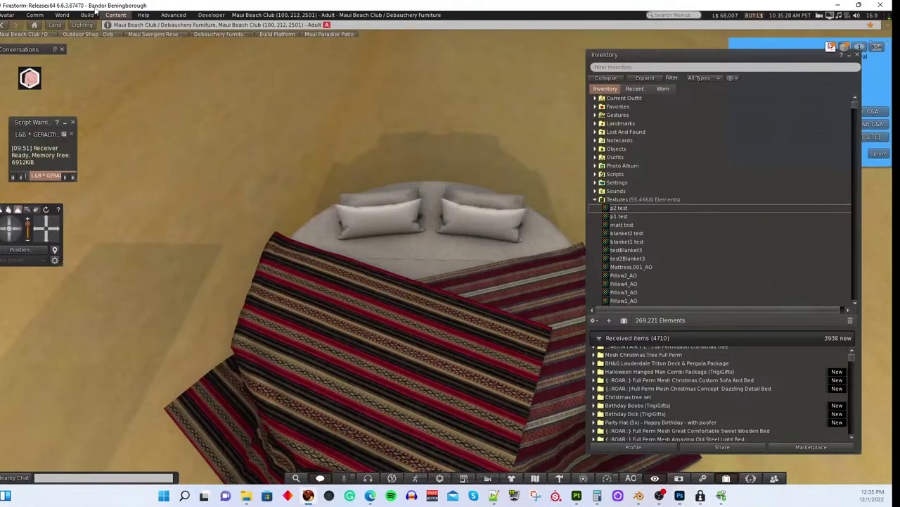
click(87, 14)
mouse_move(102, 134)
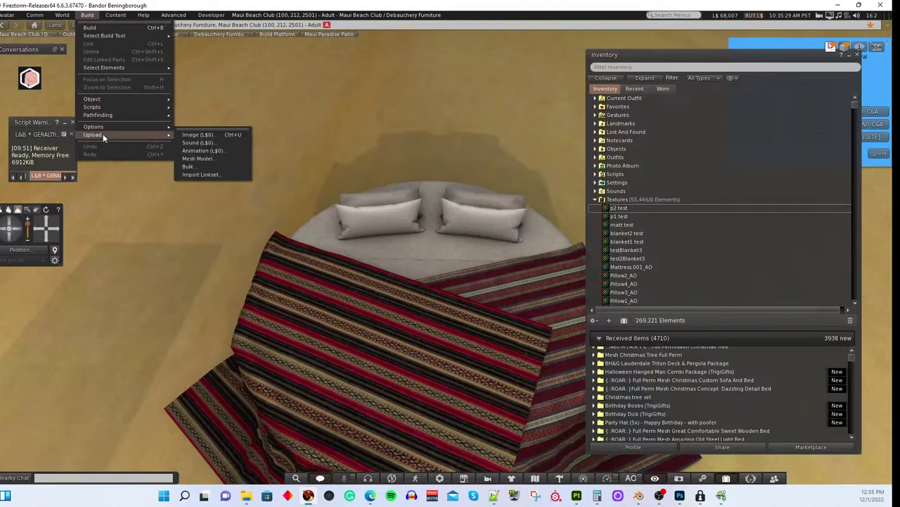
click(197, 166)
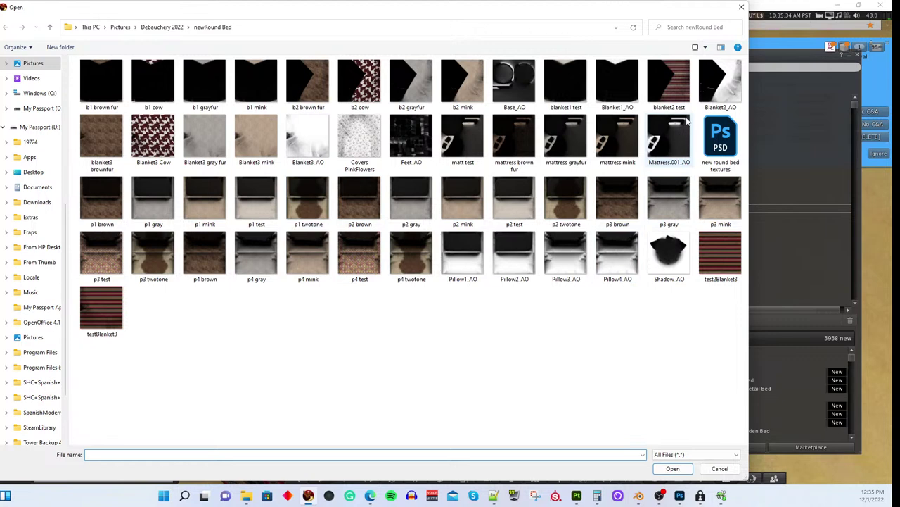
click(111, 265)
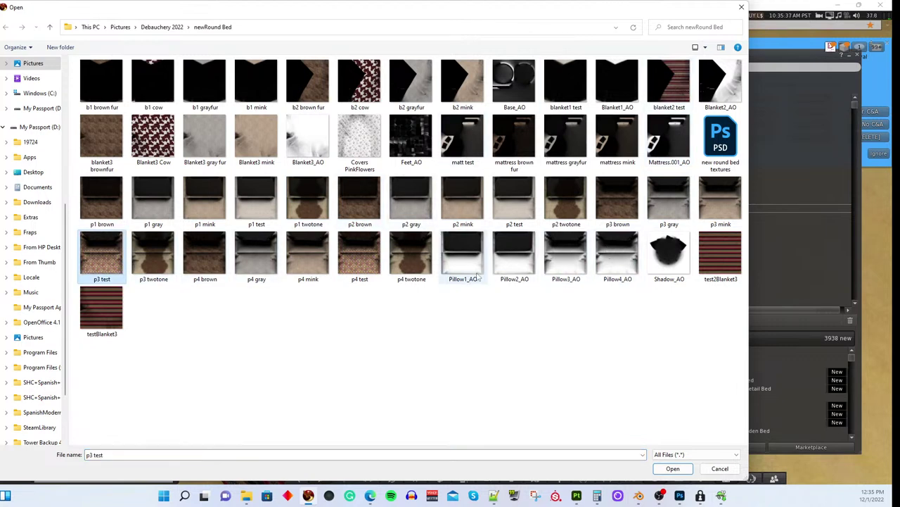
ctrl+click(359, 266)
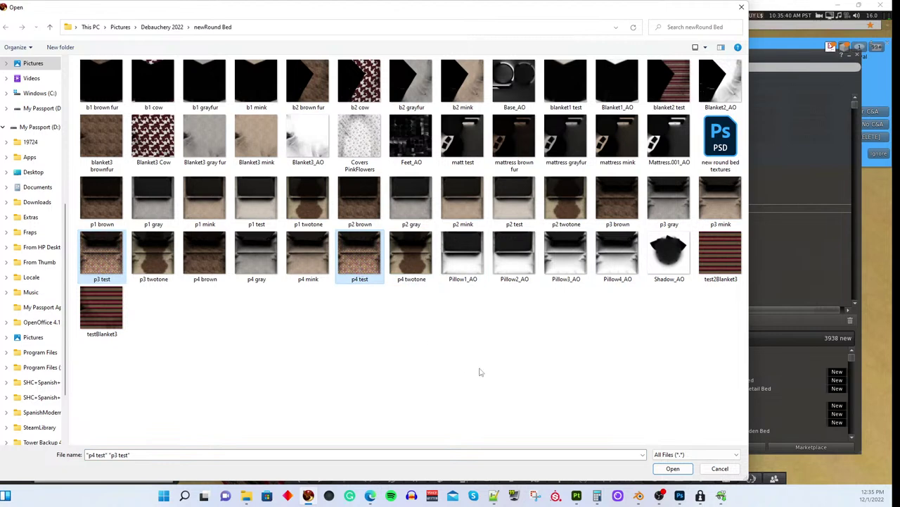
click(672, 468)
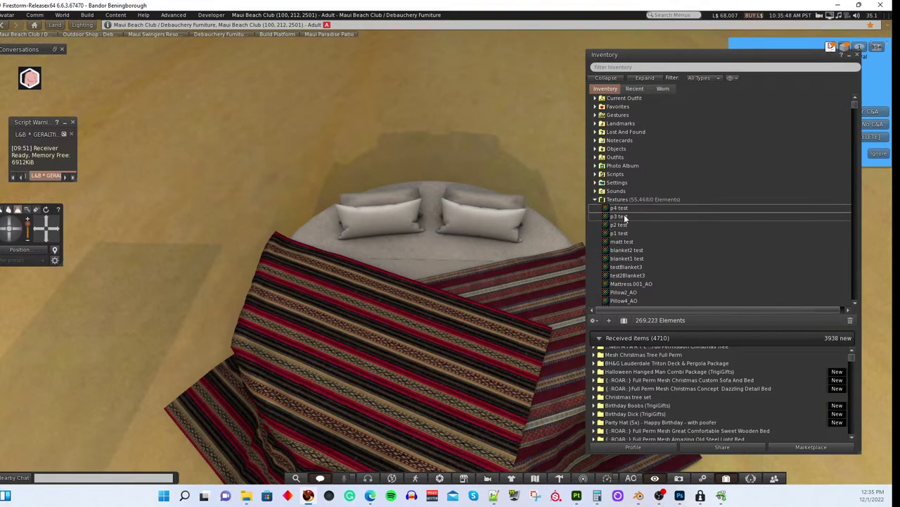
Step: Apply the "p3 test" texture to the bed's front left pillow and "p4 test" to the front right pillow, and check them up close
drag(624, 214, 416, 224)
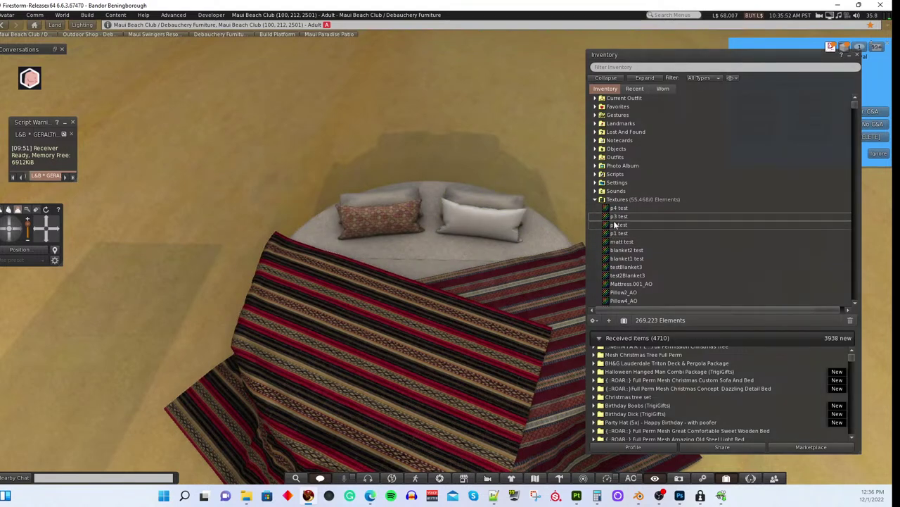
drag(619, 208, 500, 229)
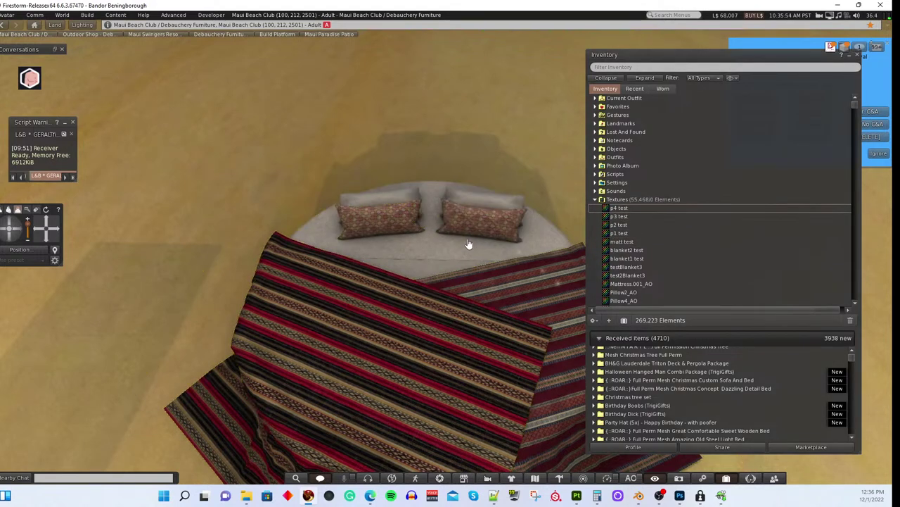
alt+click(361, 240)
scroll(361, 239, down, 5)
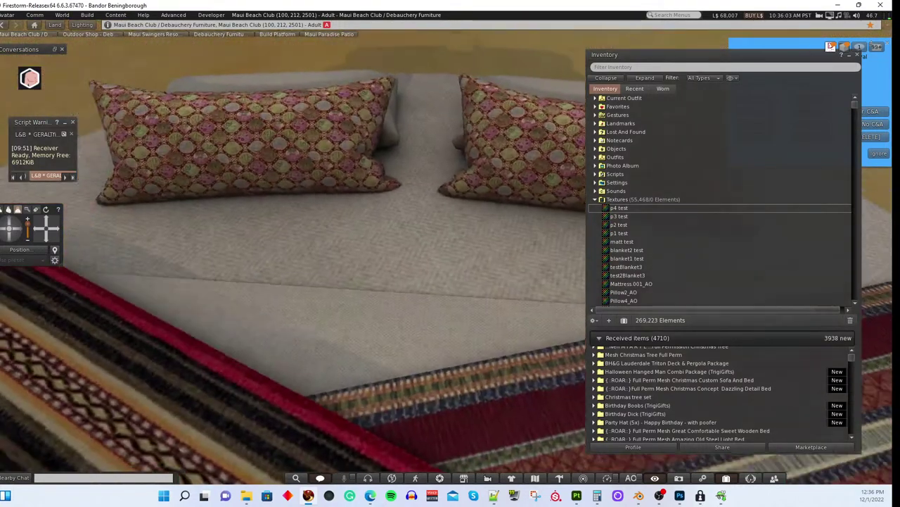
alt+click(246, 141)
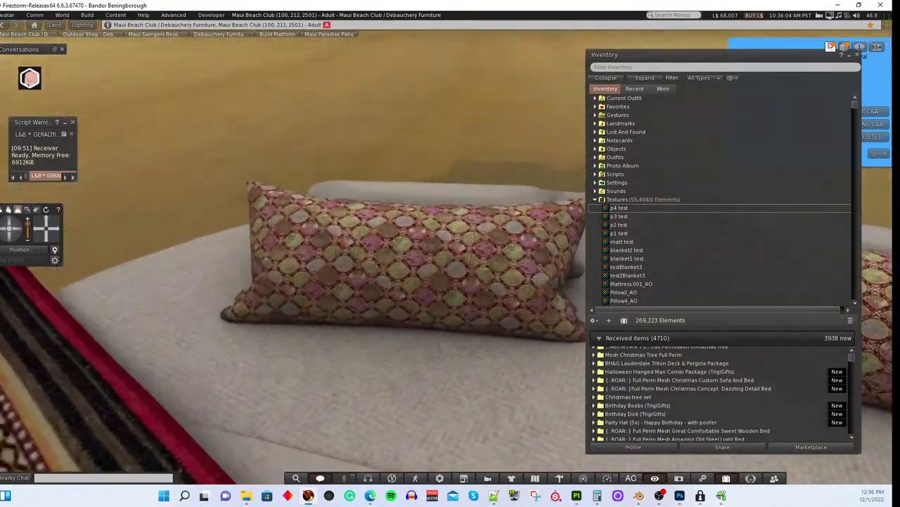
scroll(296, 253, up, 2)
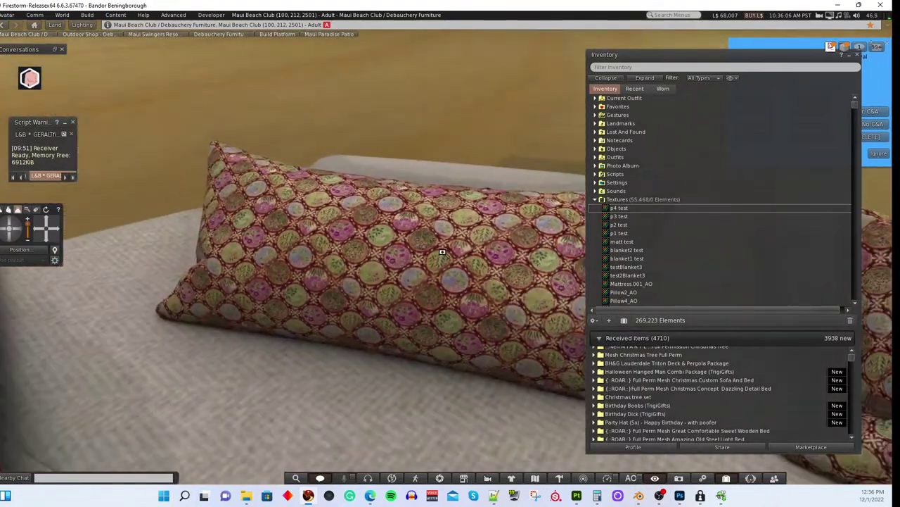
alt+click(518, 295)
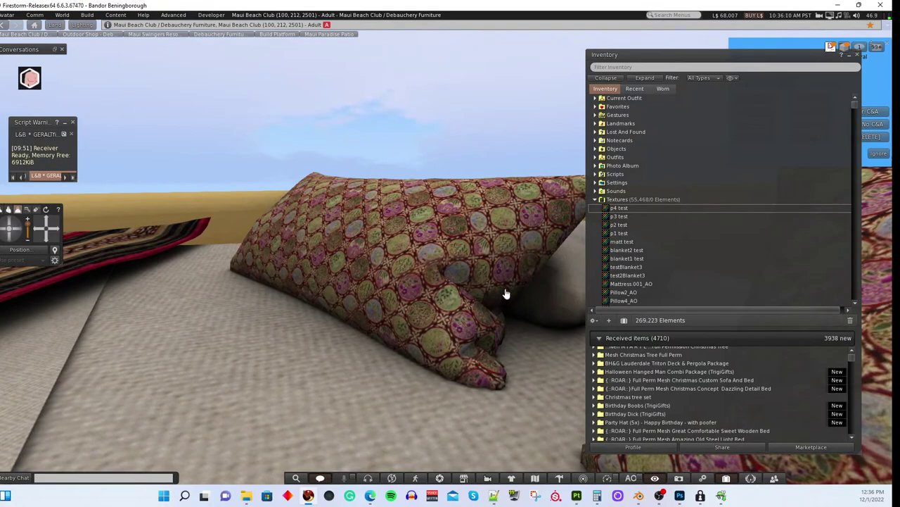
Step: Duplicate the textured round bed along the Y axis, placing the second bed beside the original at about Y 222.1
alt+click(505, 294)
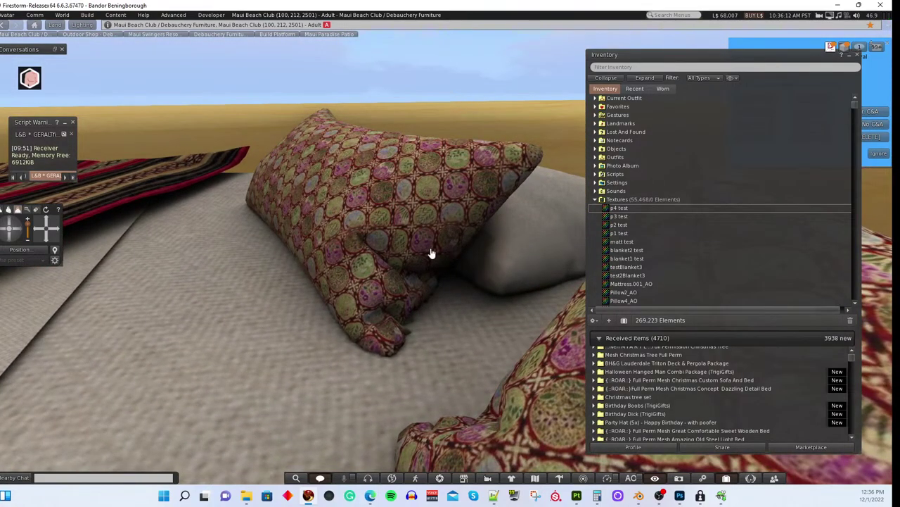
alt+drag(365, 245, 365, 295)
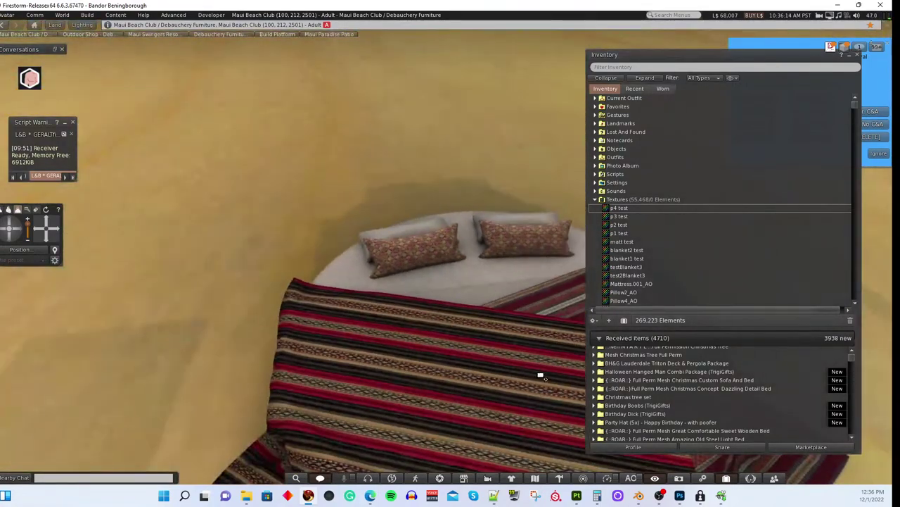
alt+click(539, 373)
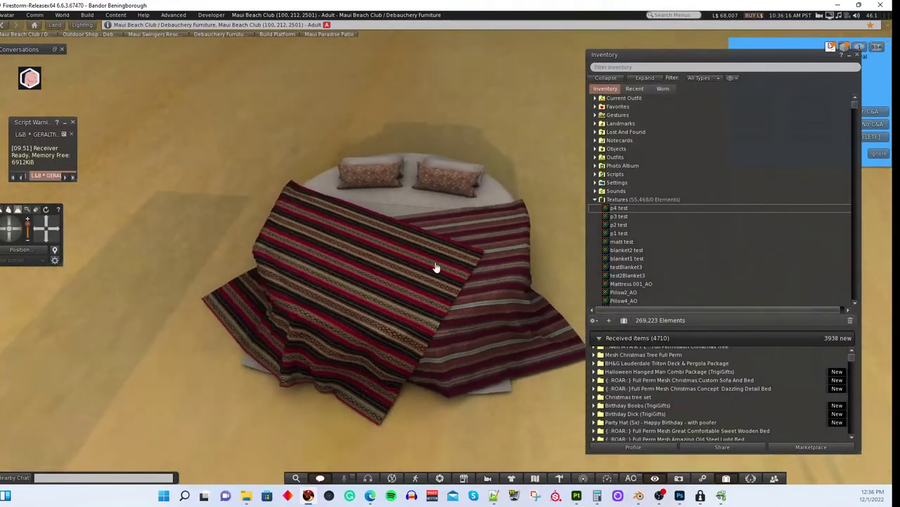
right_click(416, 294)
click(430, 304)
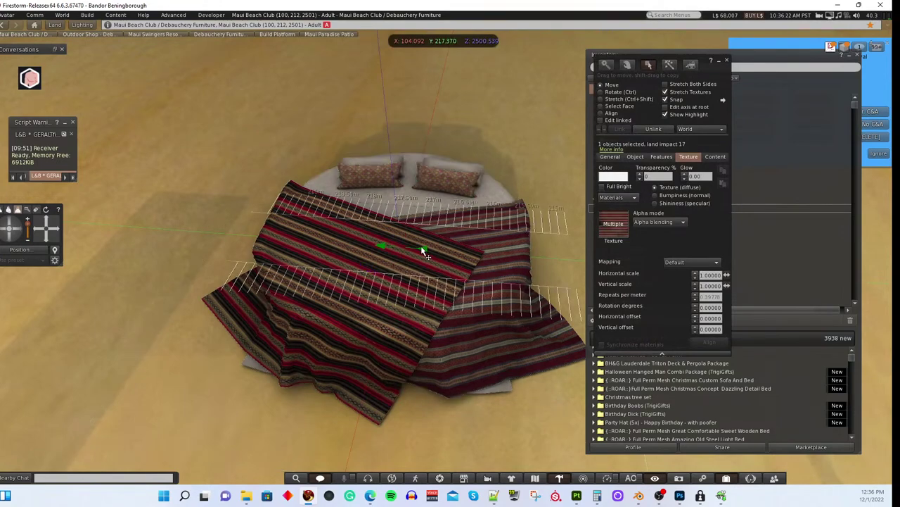
drag(422, 242, 158, 218)
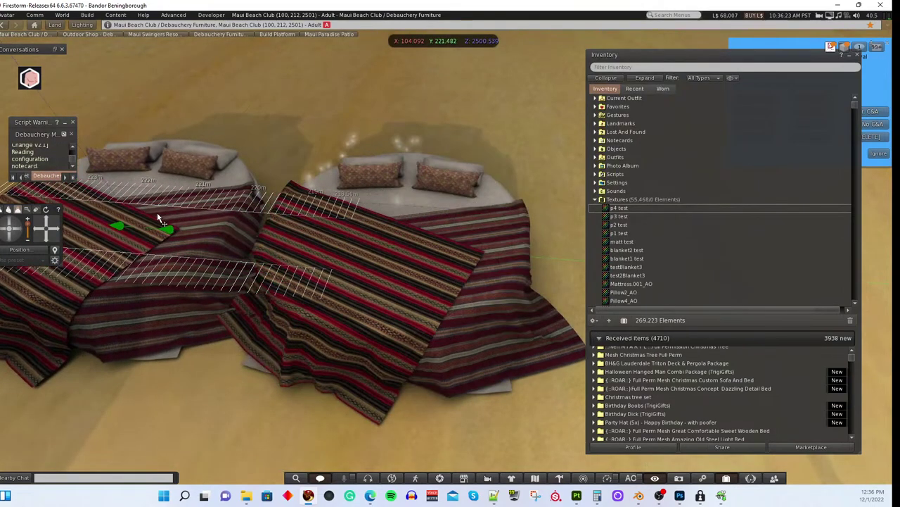
click(121, 212)
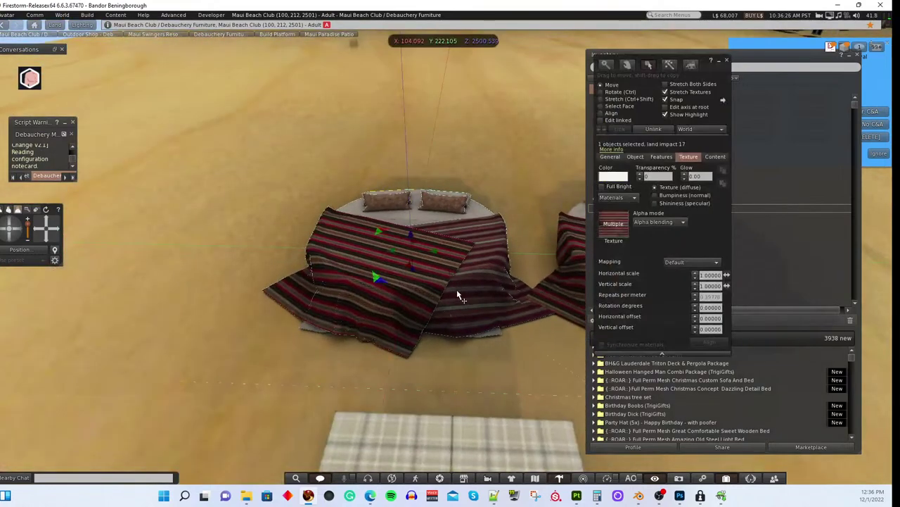
Step: Apply the Blank texture to all linked parts of the bed at Y 222.105 and finish editing it
key(ctrl+shift+l)
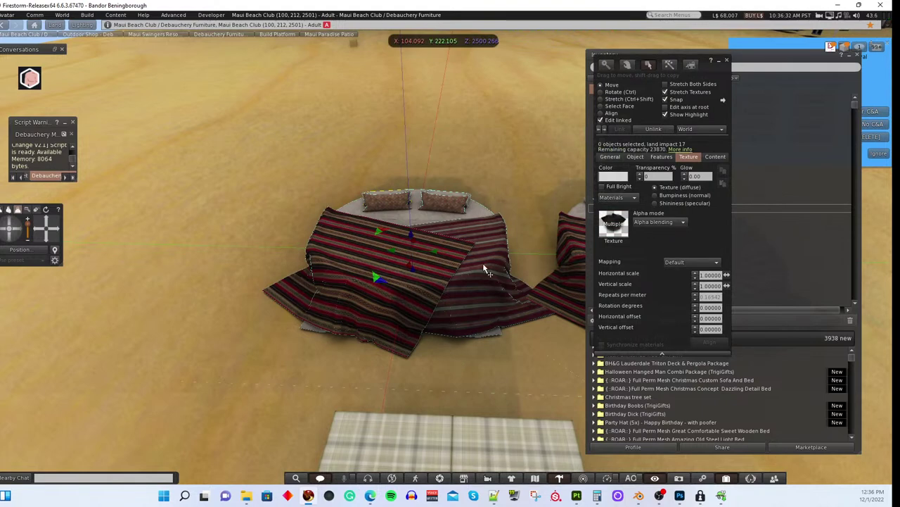
click(436, 355)
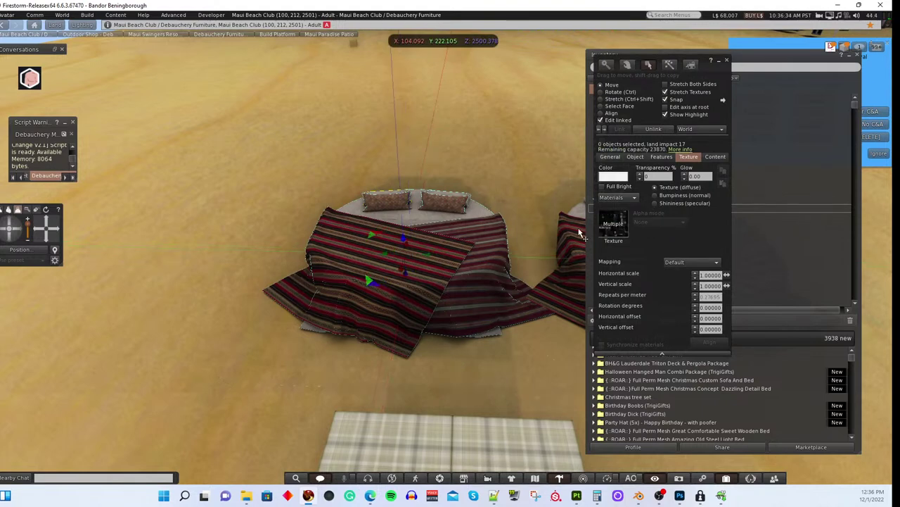
click(614, 223)
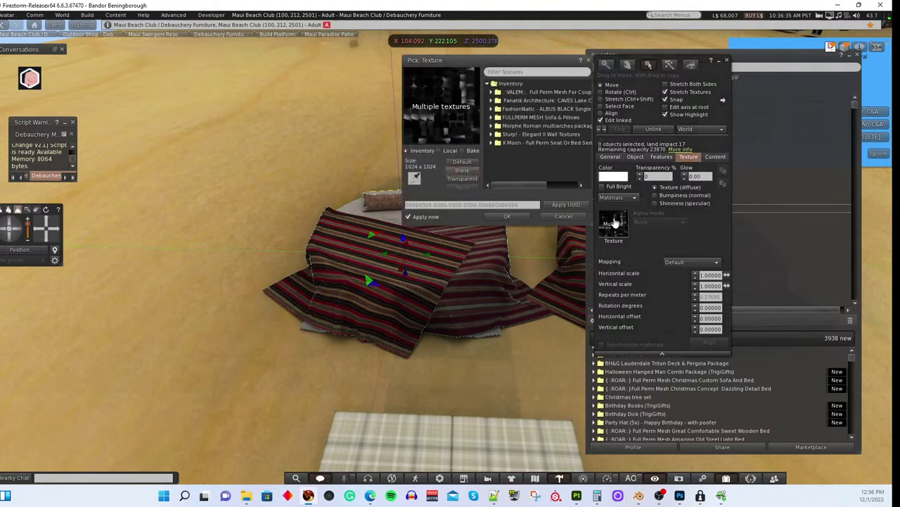
click(456, 171)
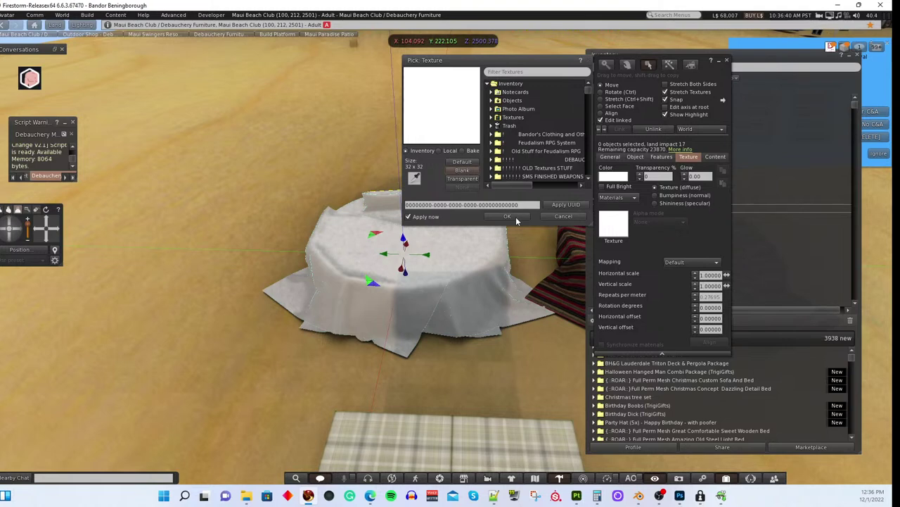
click(513, 217)
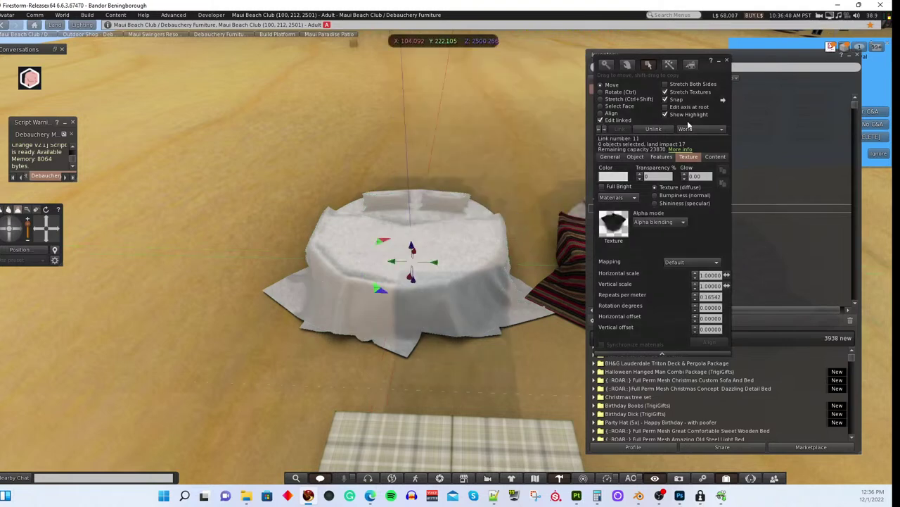
click(727, 62)
key(Escape)
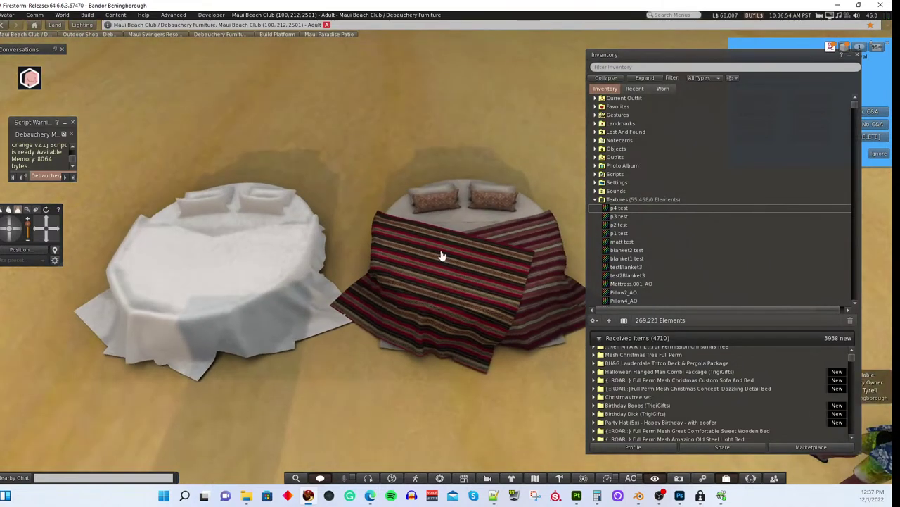
key(ctrl+p)
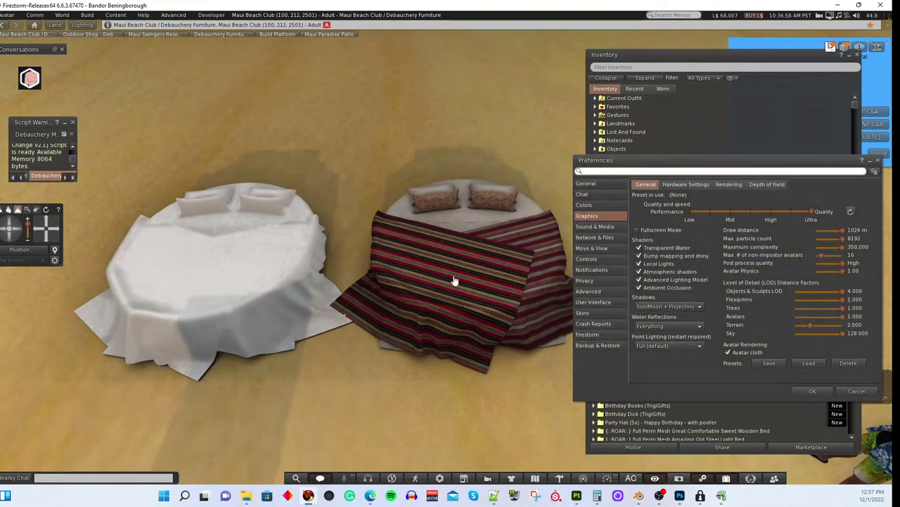
click(639, 287)
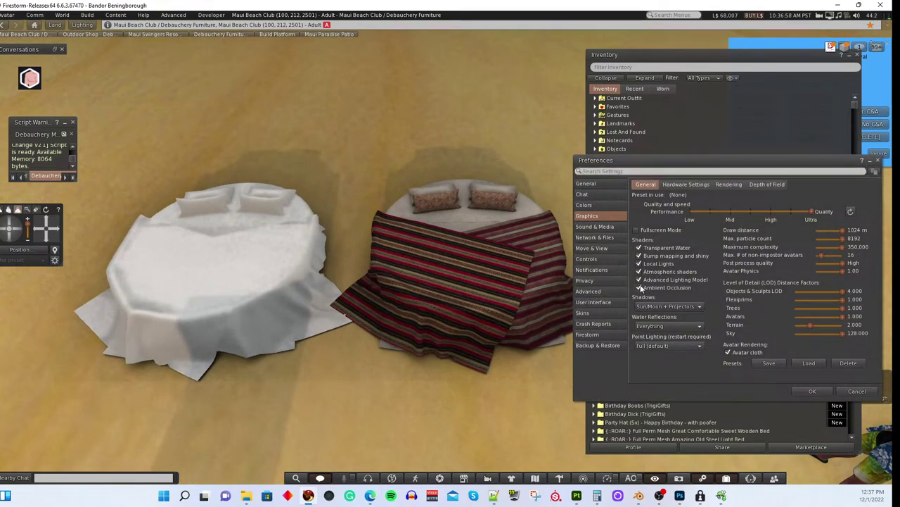
click(639, 280)
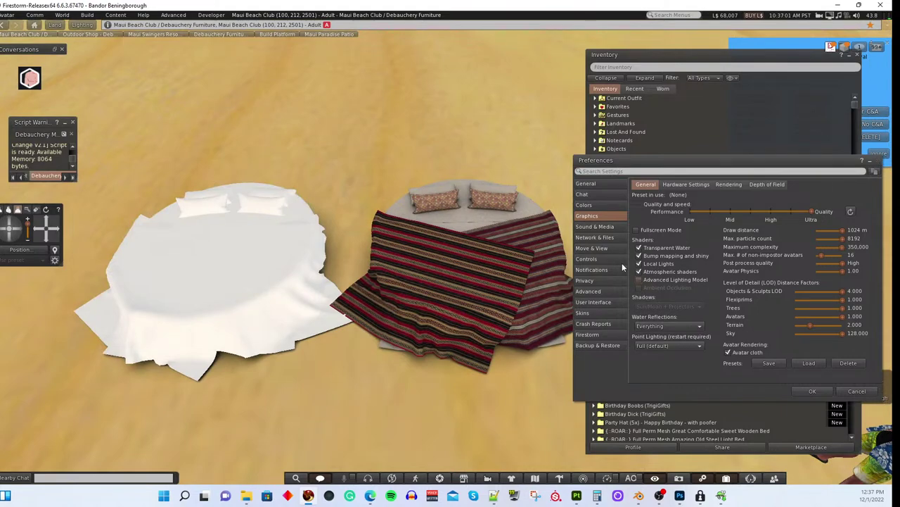
key(ctrl+p)
Step: Turn off Ambient Occlusion and the Advanced Lighting Model in the graphics preferences and apply the change
alt+click(215, 292)
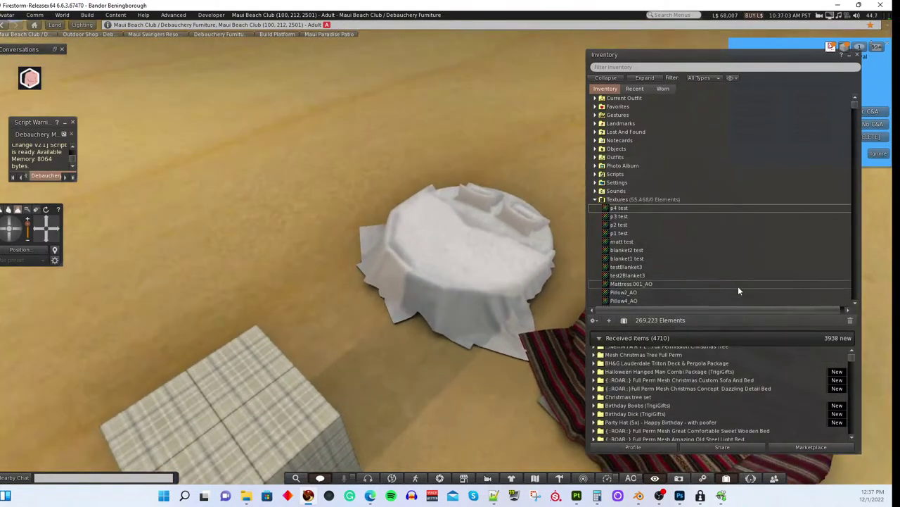
key(ctrl+p)
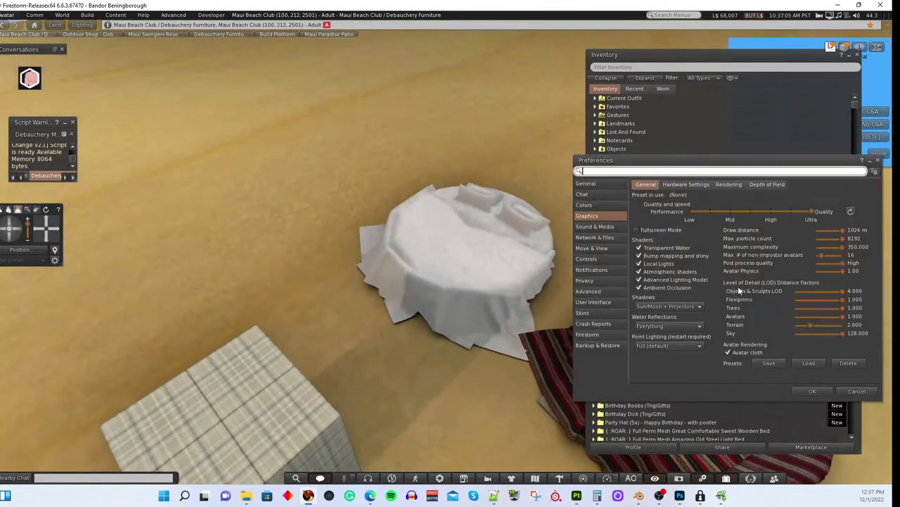
click(640, 288)
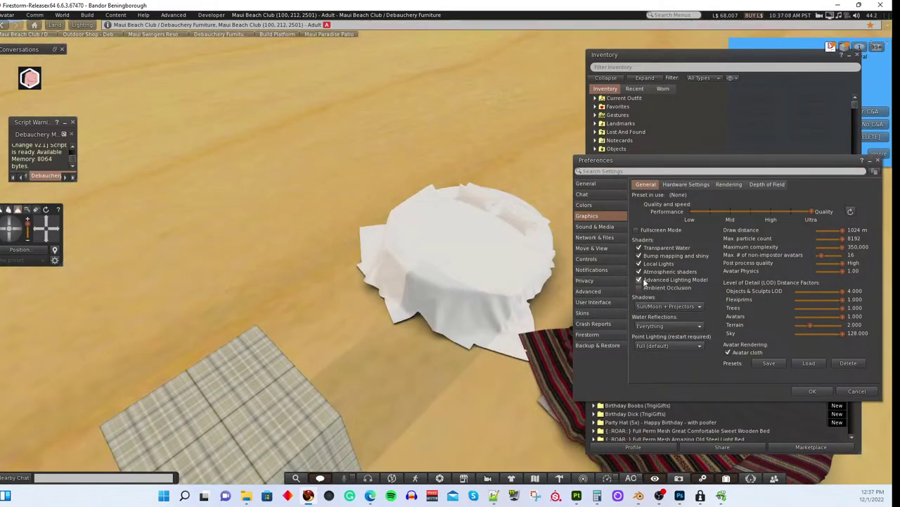
click(642, 280)
click(811, 391)
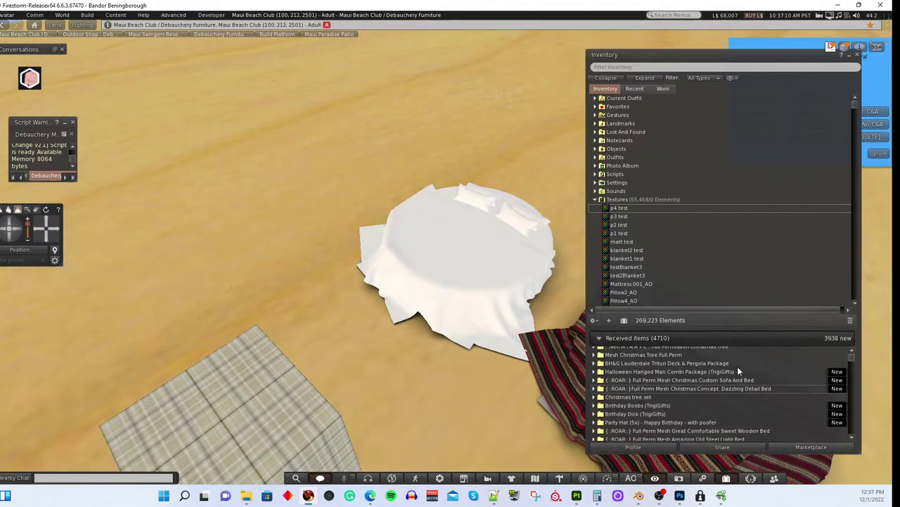
Step: Examine the blank white bed's pillows and blankets from several angles for shading detail without advanced lighting
scroll(502, 277, up, 5)
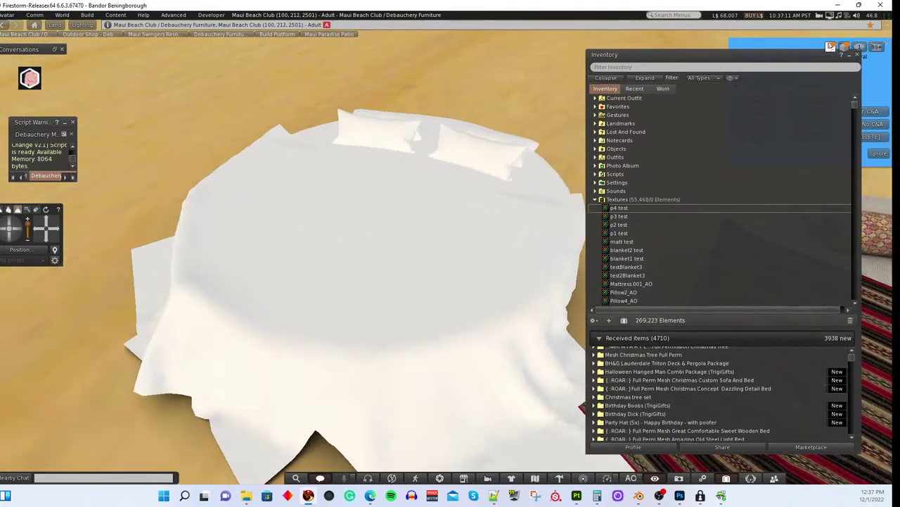
scroll(446, 246, up, 5)
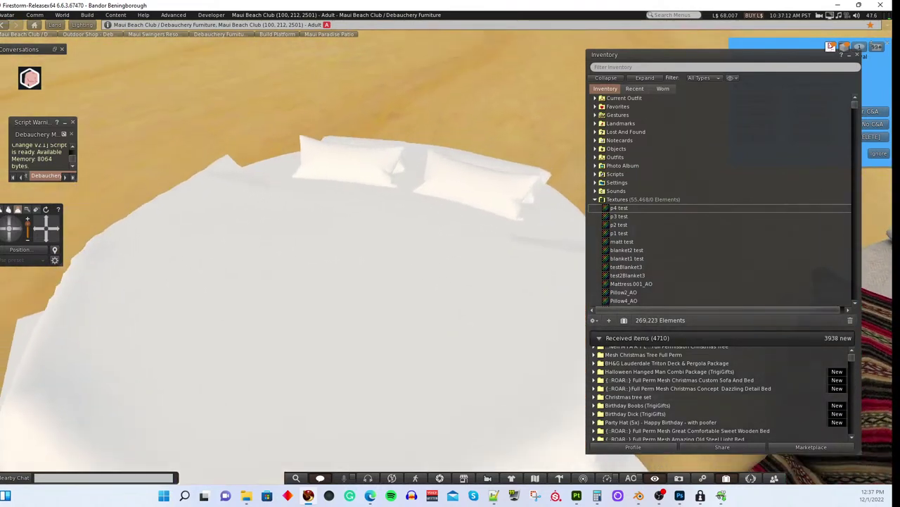
scroll(438, 259, up, 3)
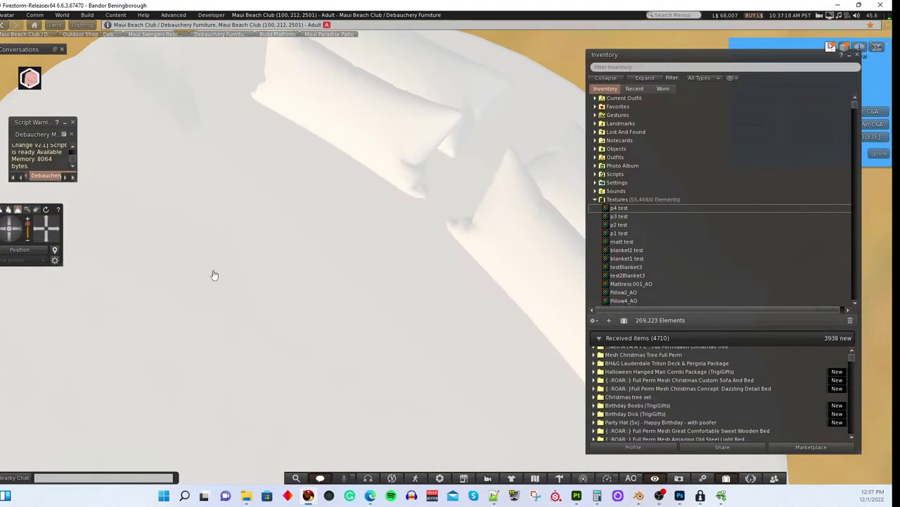
scroll(452, 256, down, 5)
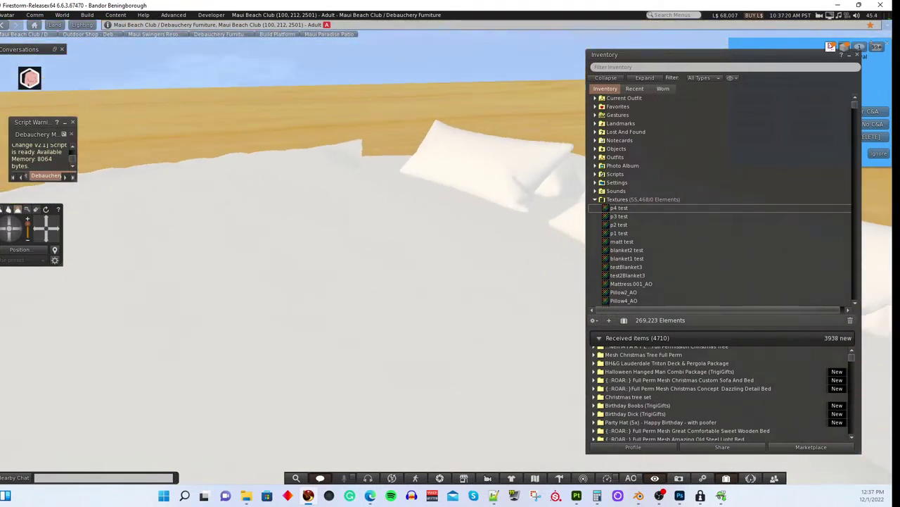
scroll(453, 255, up, 5)
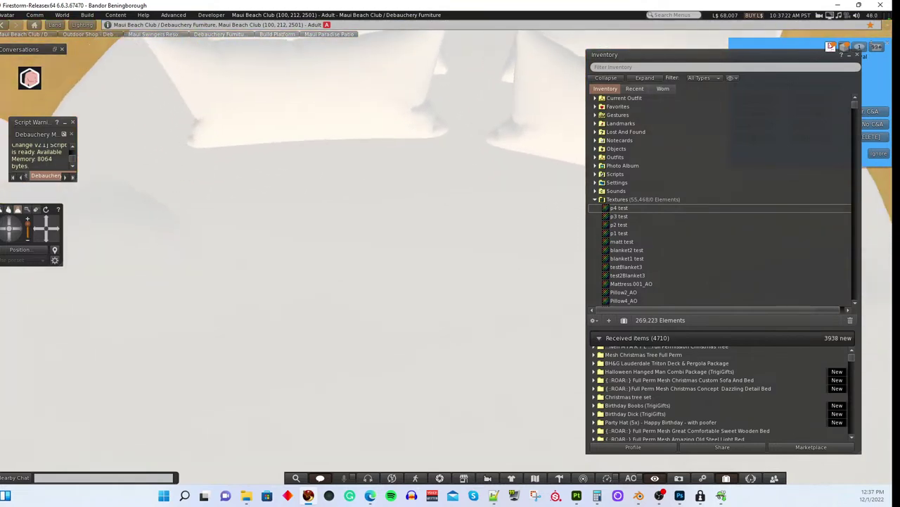
scroll(533, 328, down, 5)
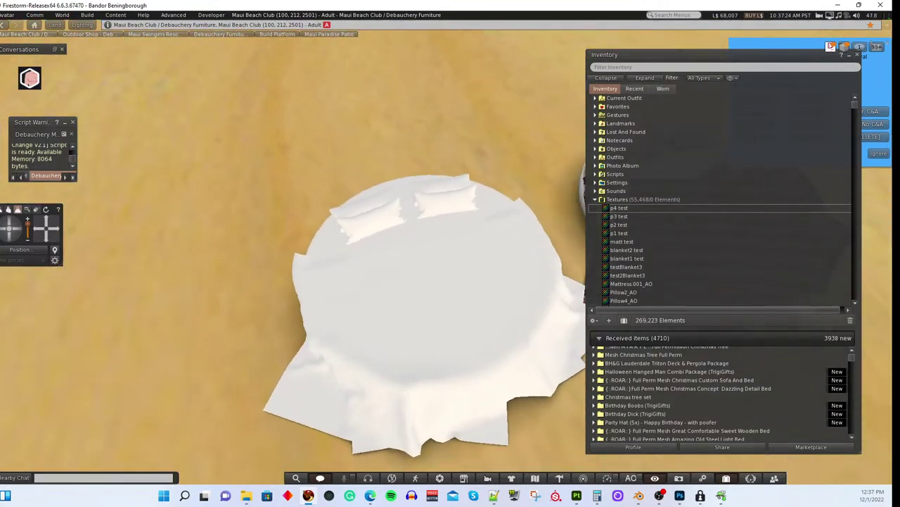
scroll(444, 253, down, 3)
Step: Examine the textured bed's blankets, pillows and mattress from all sides, comparing its baked shading with the blank bed
alt+click(551, 203)
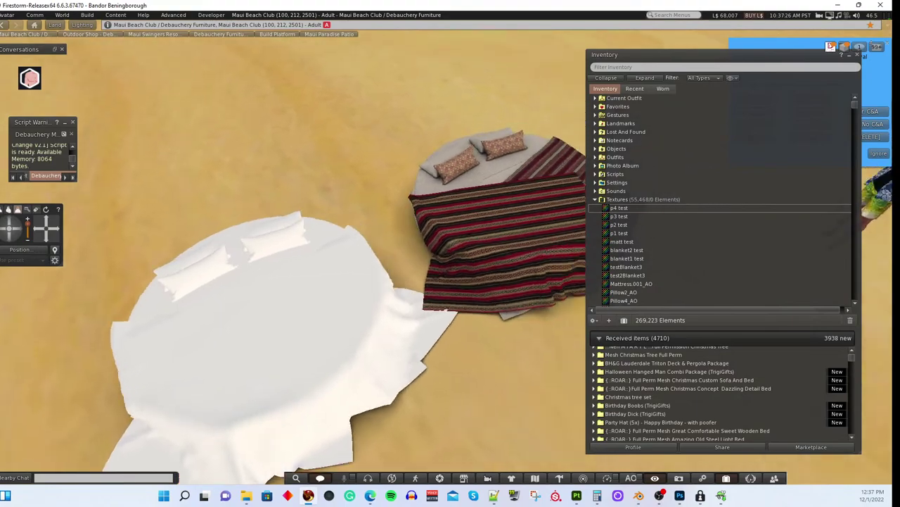
scroll(520, 159, up, 5)
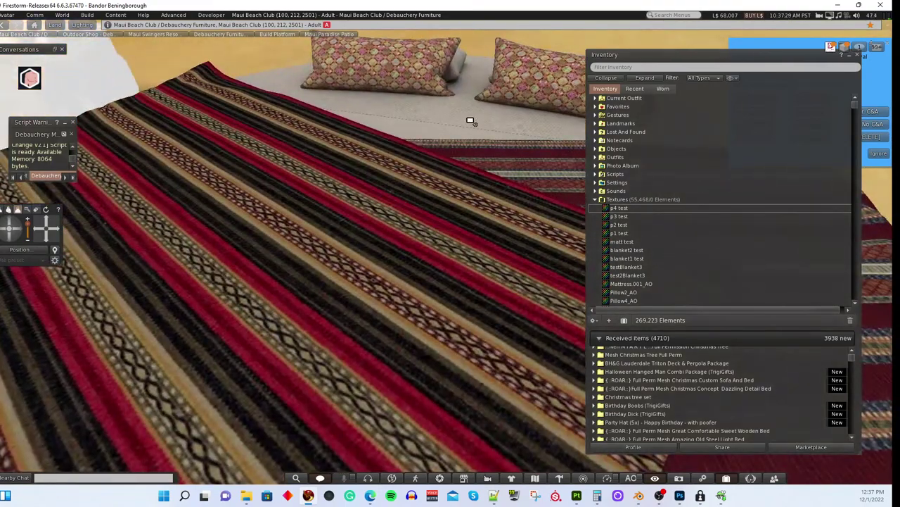
scroll(444, 249, down, 3)
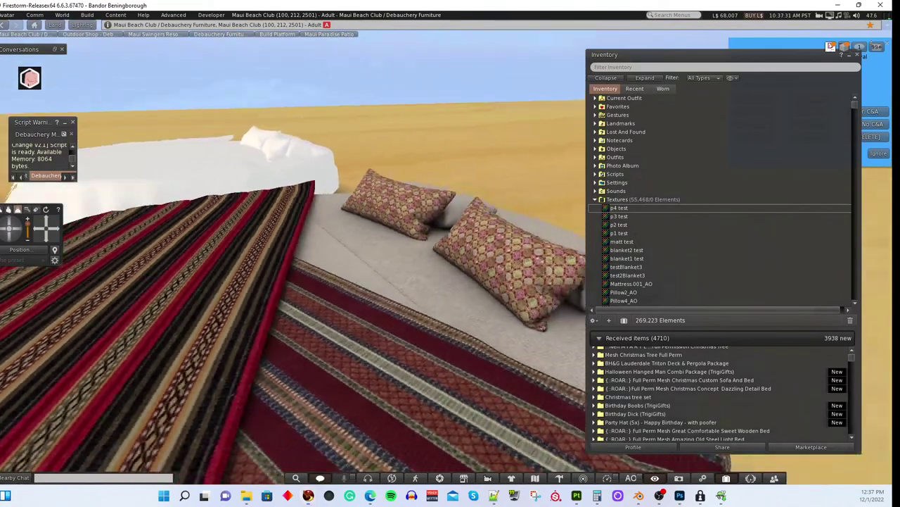
key(alt+Left)
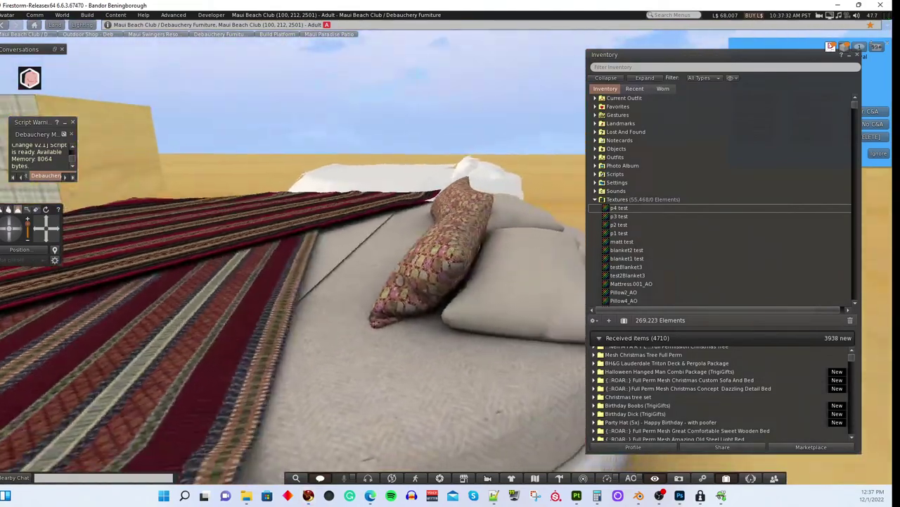
key(alt+Left)
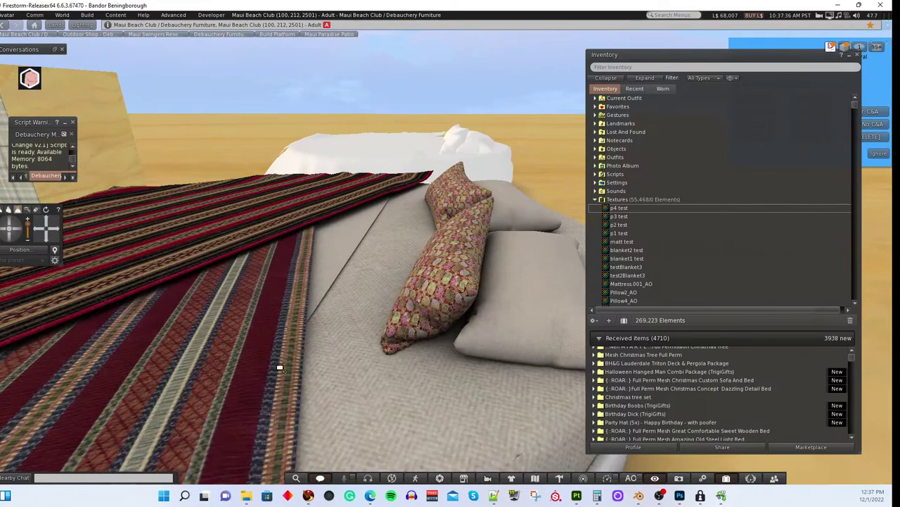
key(alt+Left)
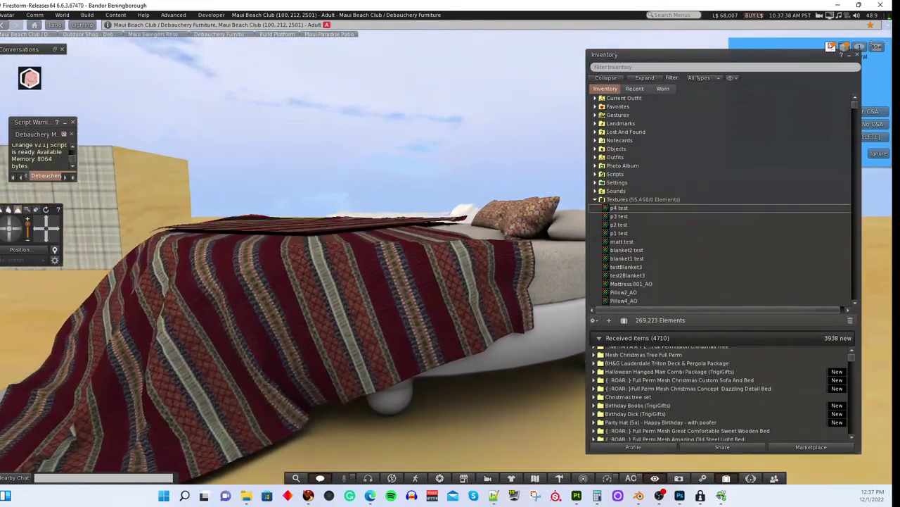
key(ctrl+alt+Up)
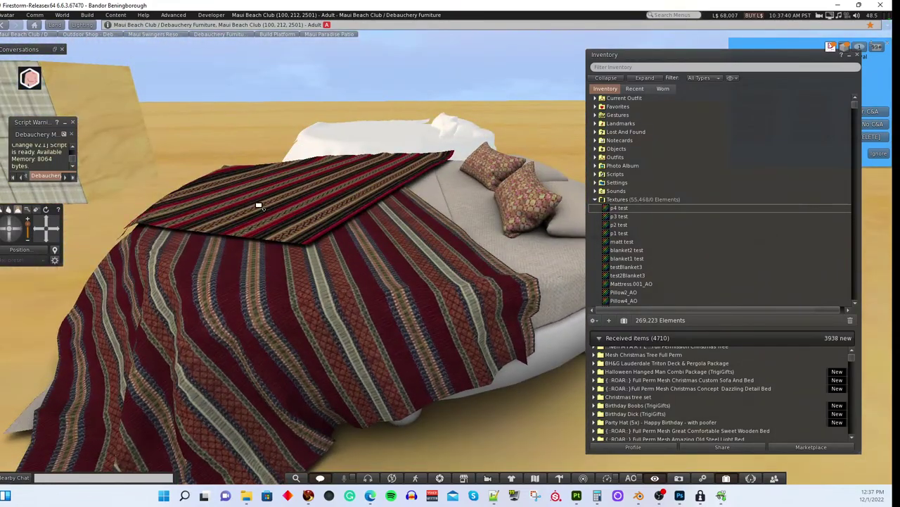
key(alt+Left)
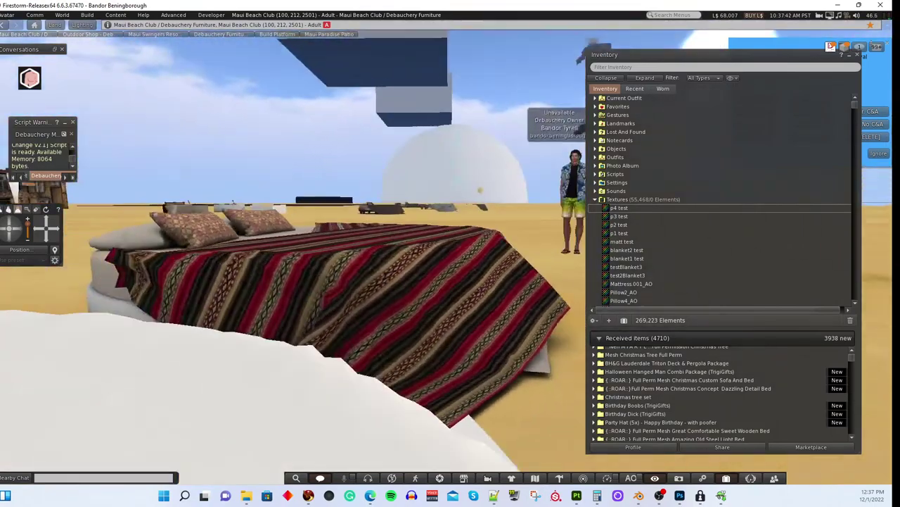
key(ctrl+alt+Up)
key(ctrl+alt+Down)
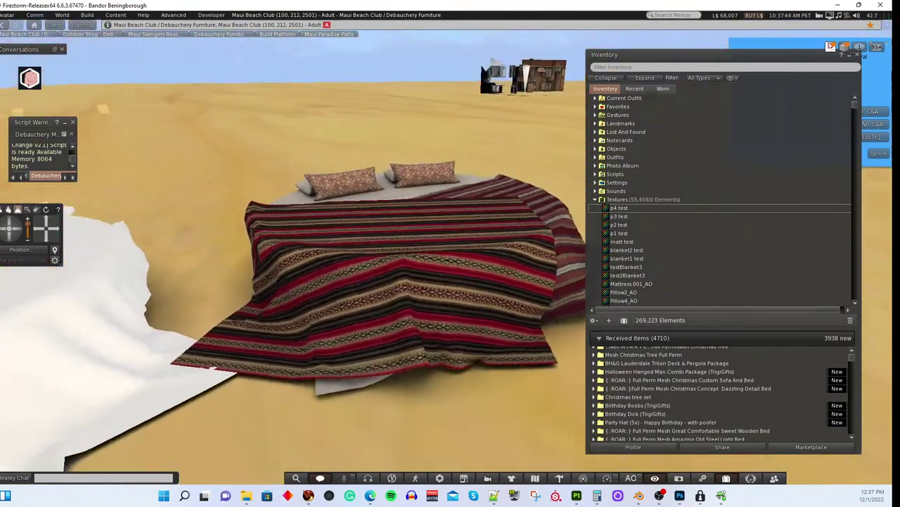
key(alt+Left)
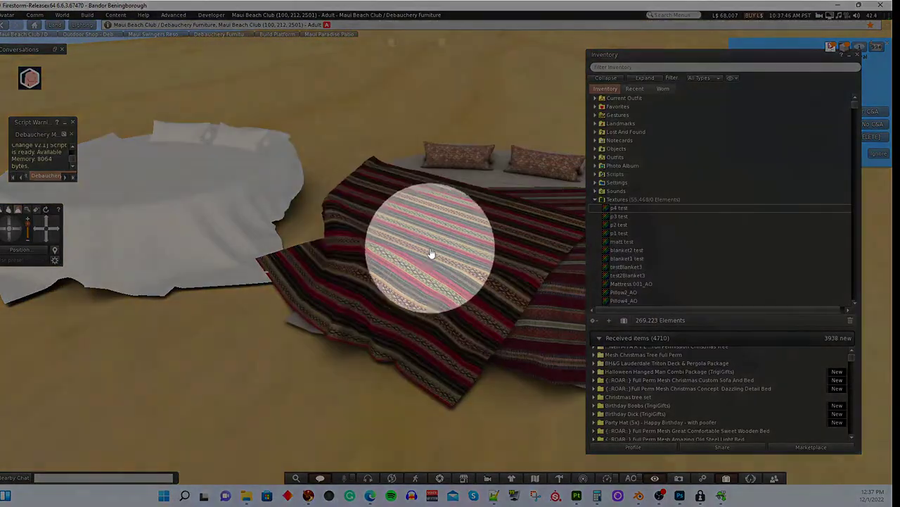
Step: Toggle Atmospheric shaders and the Advanced Lighting Model in the graphics preferences for comparison, leaving both enabled together with Ambient Occlusion
key(ctrl+p)
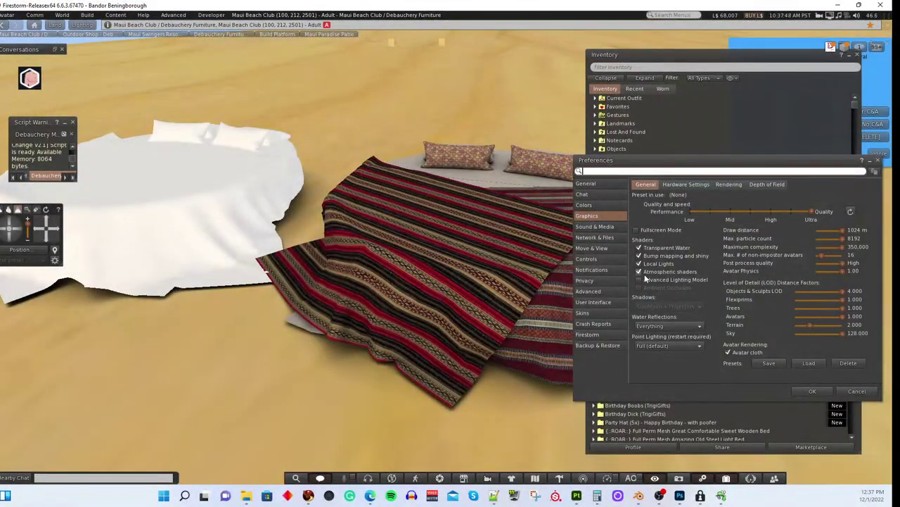
click(639, 279)
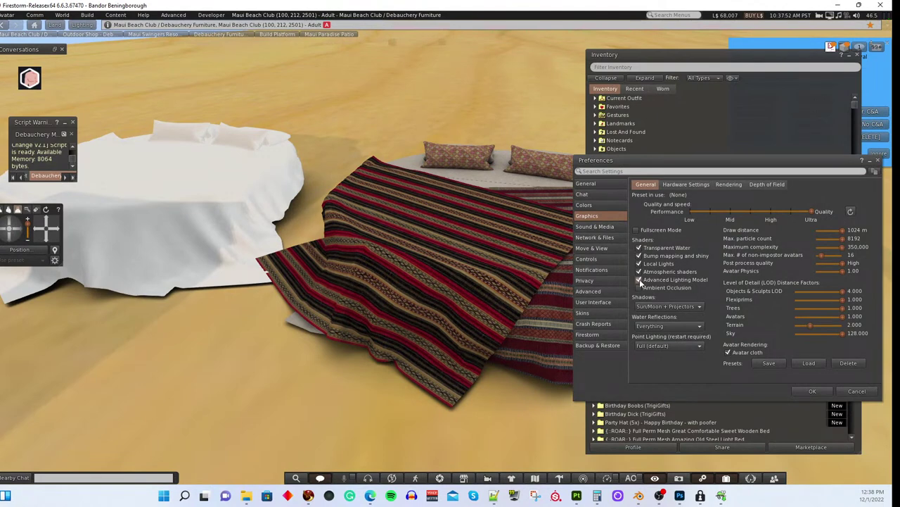
click(640, 280)
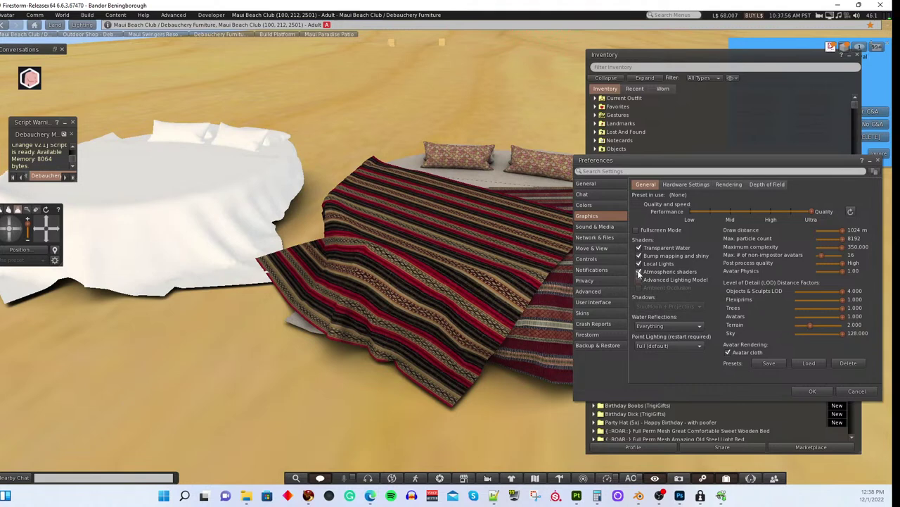
click(639, 271)
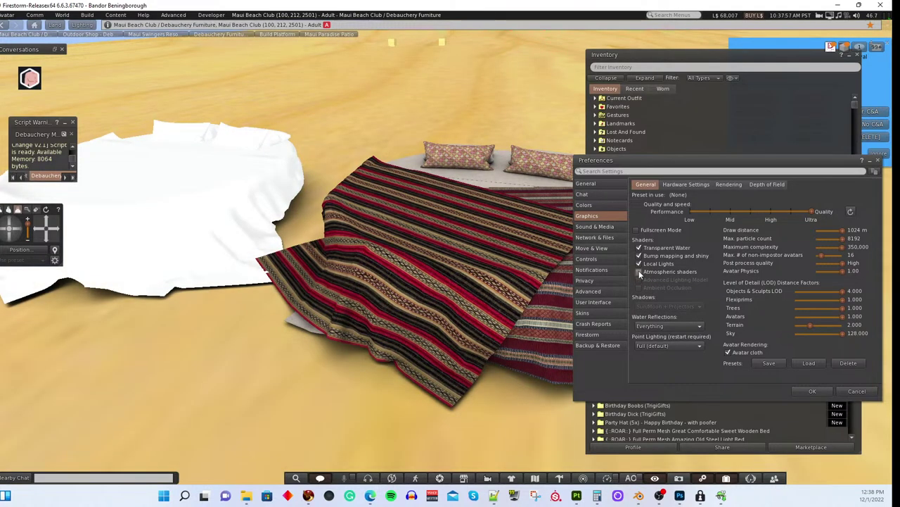
click(640, 272)
click(640, 272)
click(638, 272)
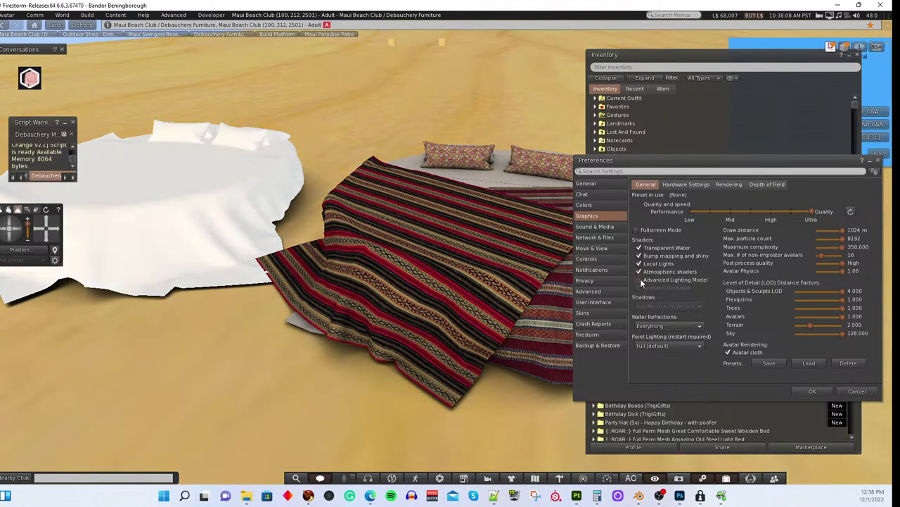
click(639, 280)
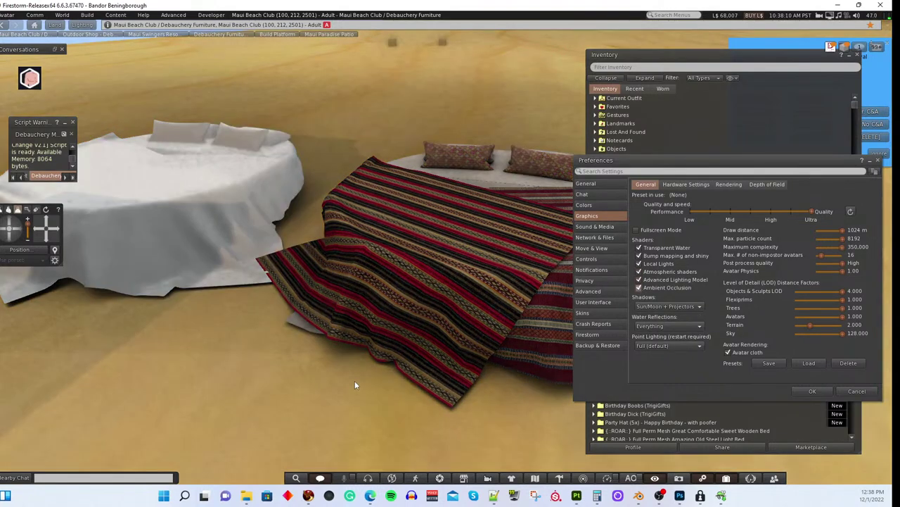
Step: Examine the textured bed's pillows, blankets, base and feet from several sides under advanced lighting
alt+click(491, 201)
scroll(490, 201, up, 5)
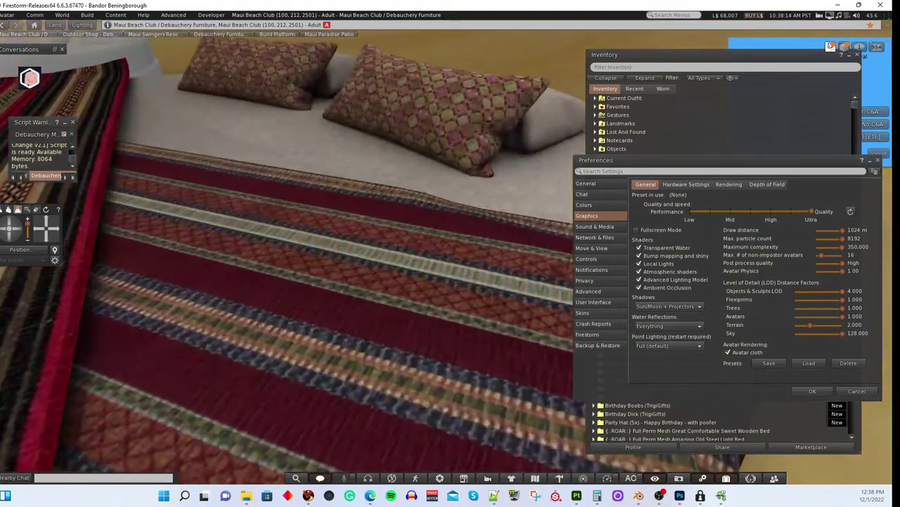
drag(490, 202, 449, 233)
drag(430, 128, 449, 146)
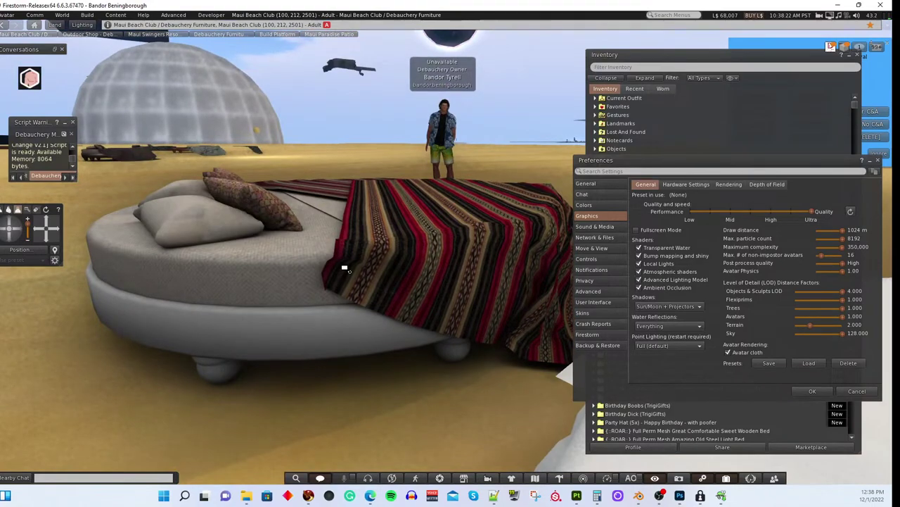
drag(345, 268, 445, 266)
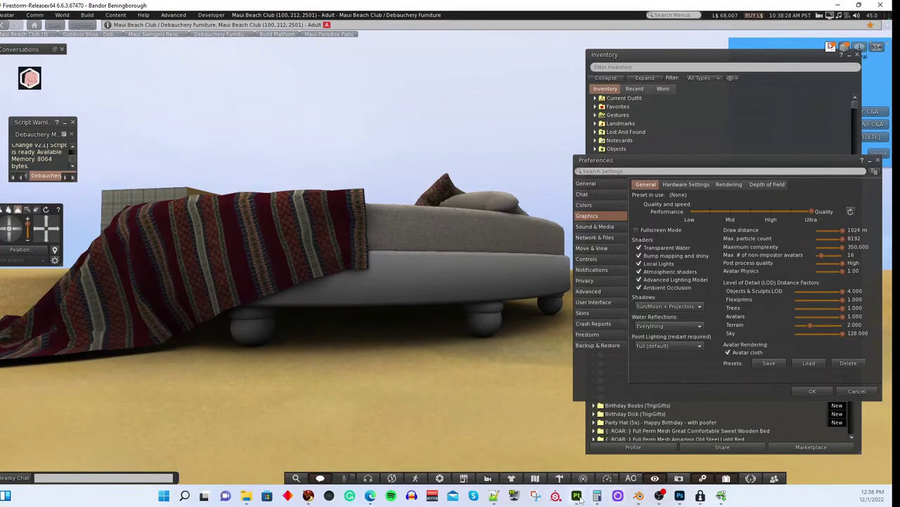
Step: Switch to Photoshop, show the Base_AO.png and Feet_AO.png layers and hide the No#8 Batik Fabric Texture layer
click(680, 497)
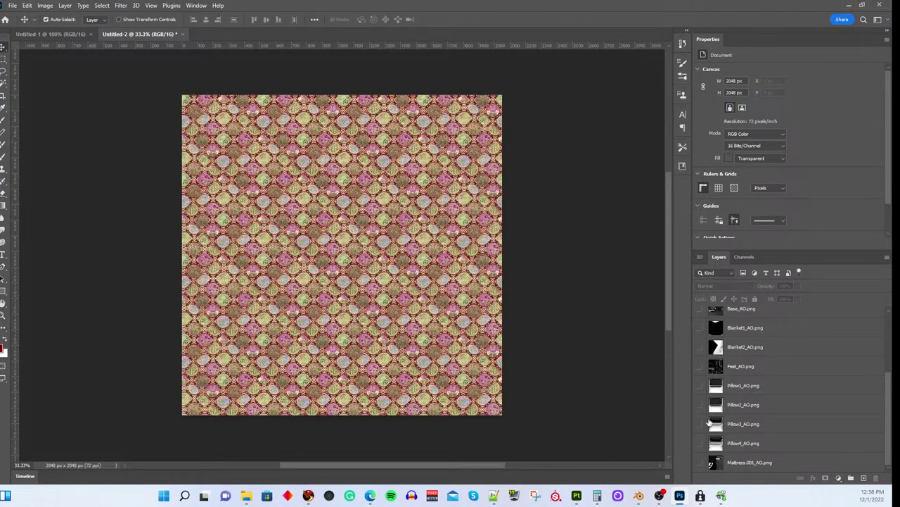
scroll(708, 422, up, 2)
click(700, 366)
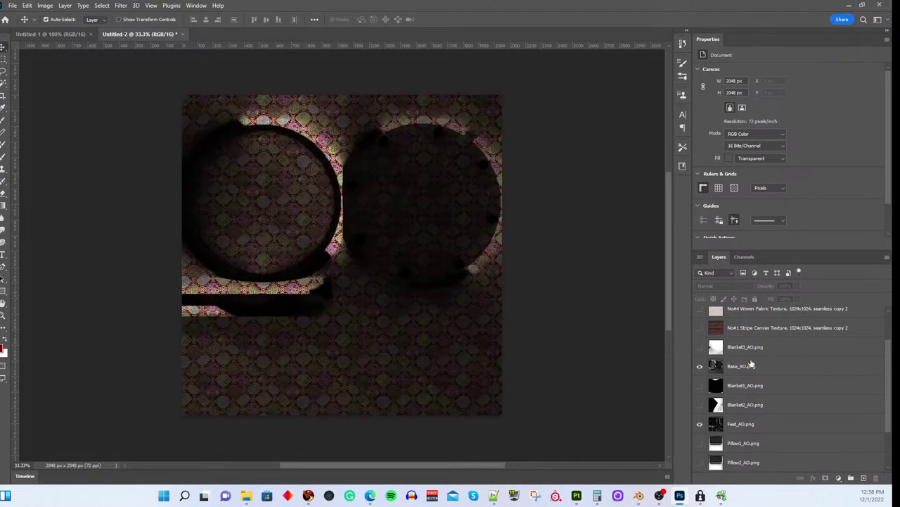
scroll(751, 364, up, 2)
click(700, 318)
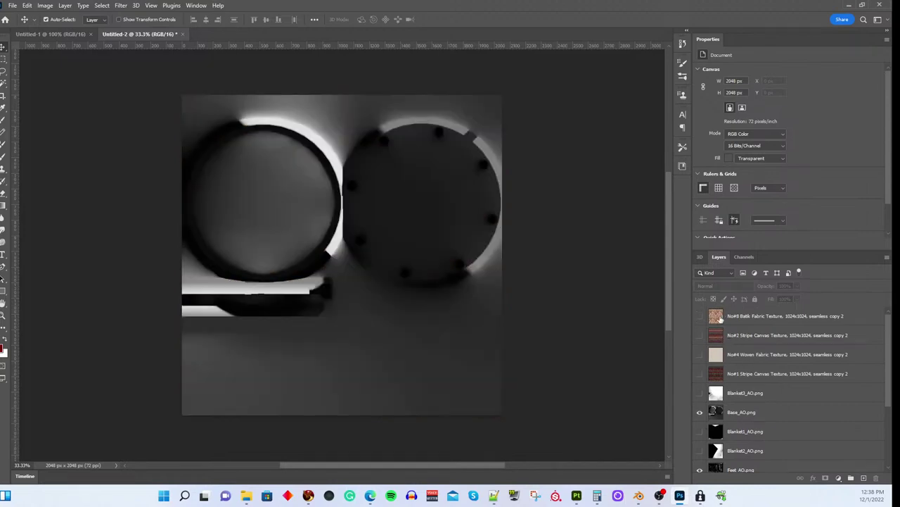
Step: Place the Cherry 2048 image from the Good Wood 2d folder as an embedded layer above the batik fabric layer
click(732, 320)
key(ctrl+shift+p)
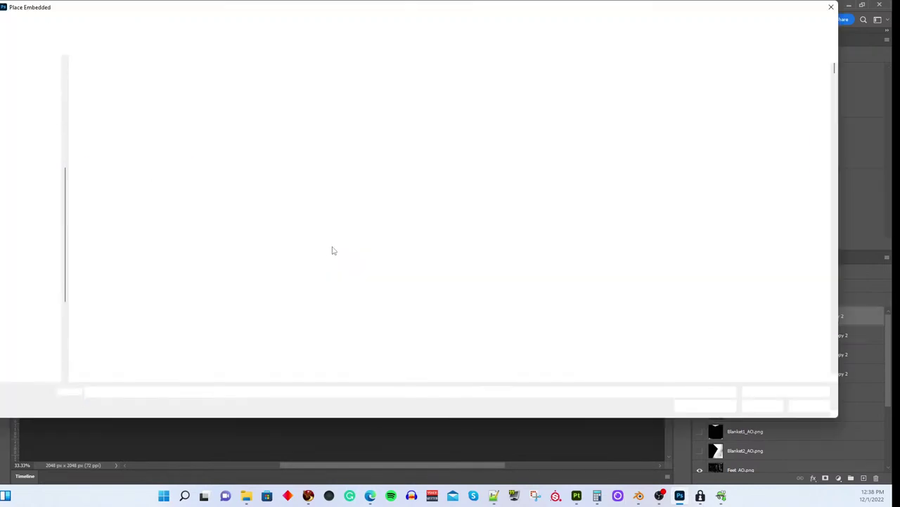
click(49, 27)
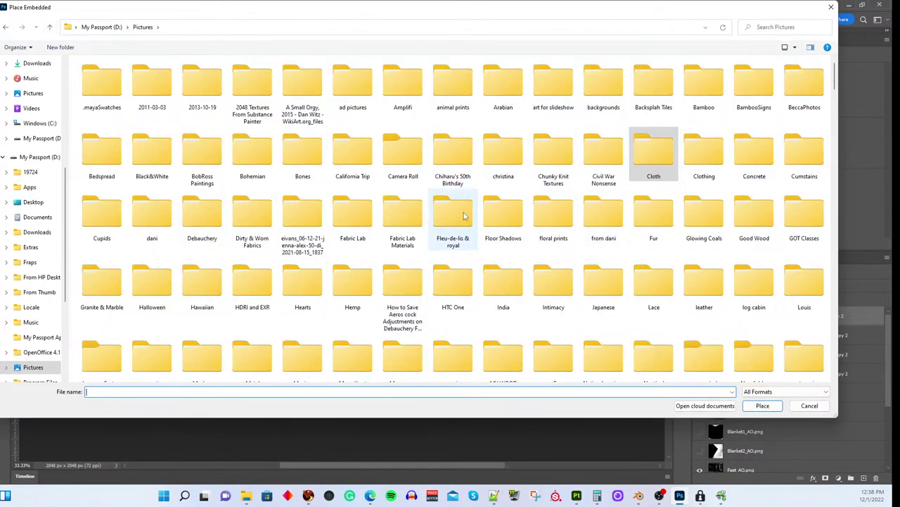
double_click(755, 215)
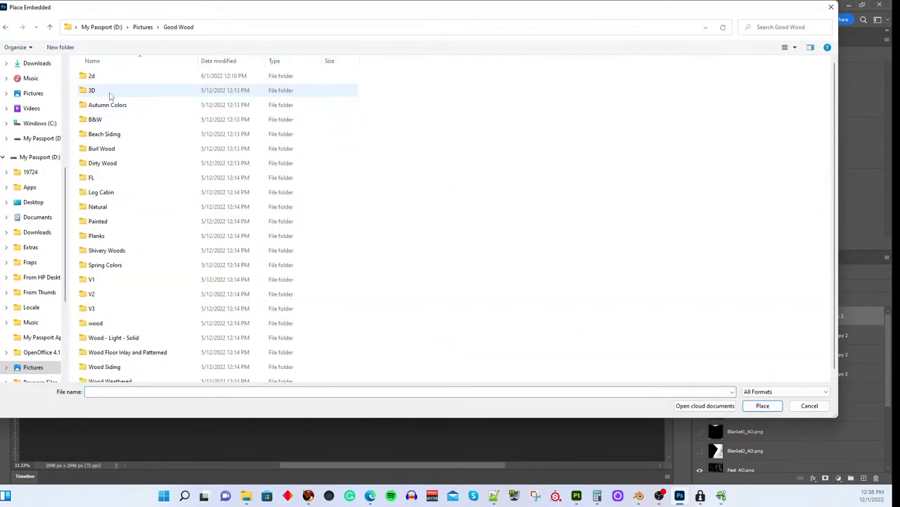
click(94, 76)
double_click(94, 76)
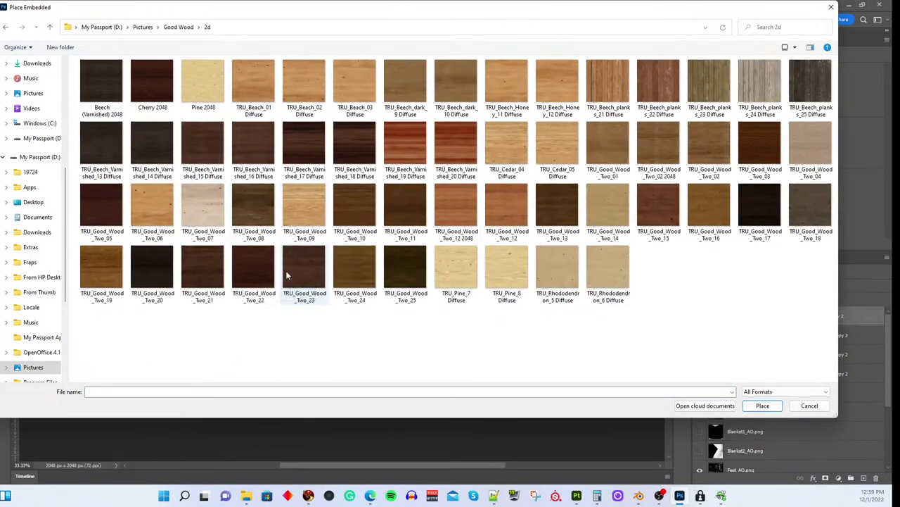
click(152, 83)
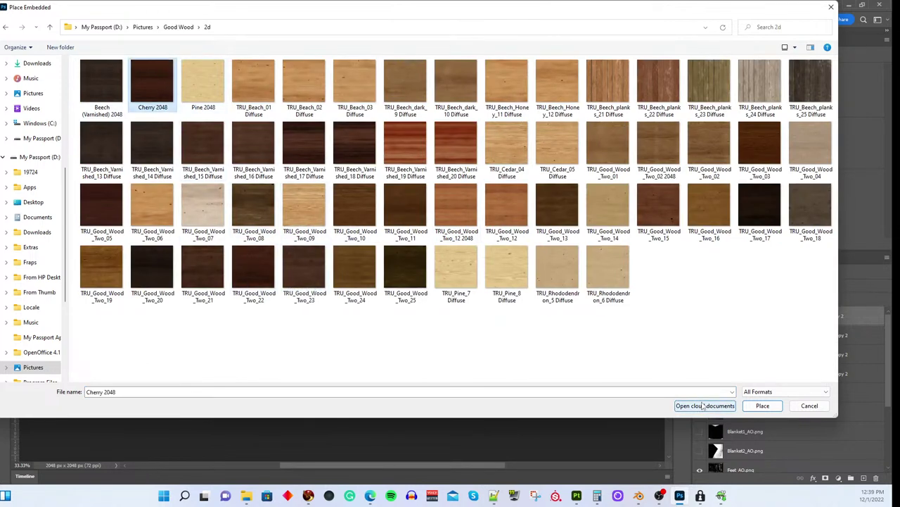
click(762, 406)
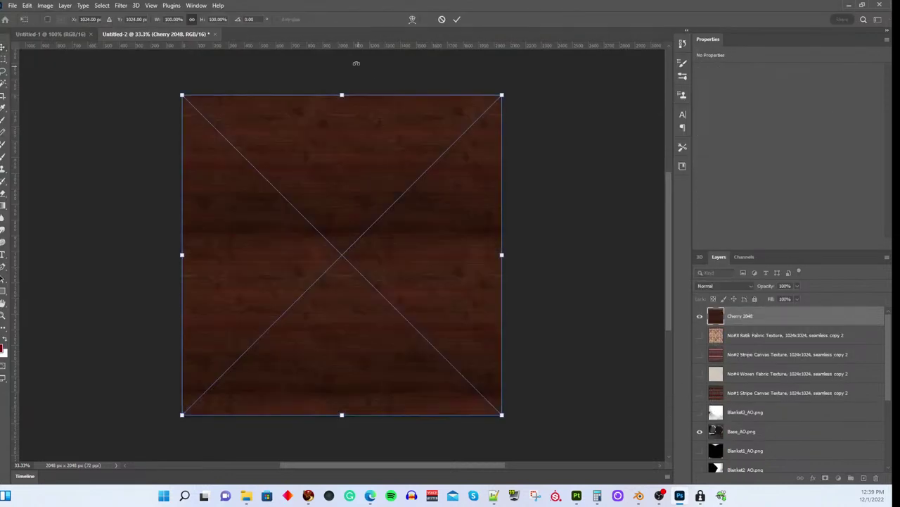
click(456, 19)
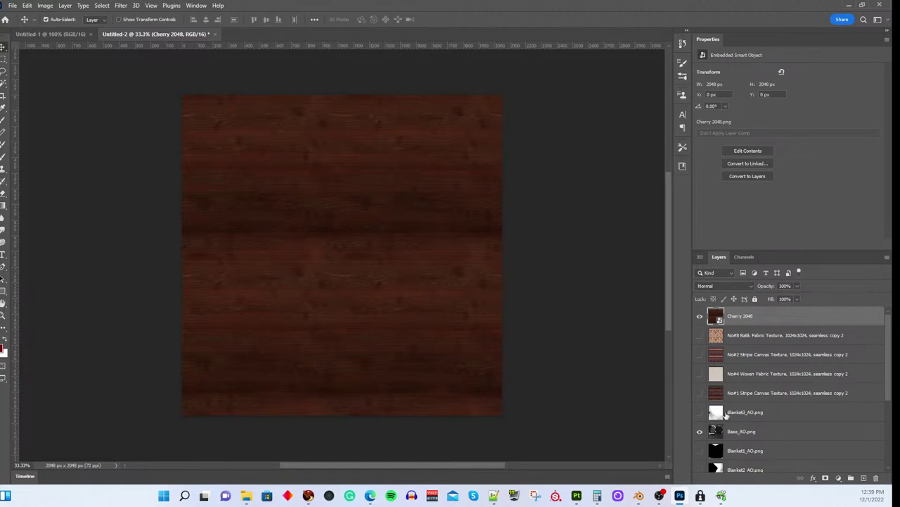
Step: Set the Cherry 2048 layer's blend mode to Multiply and deselect the layer
click(705, 286)
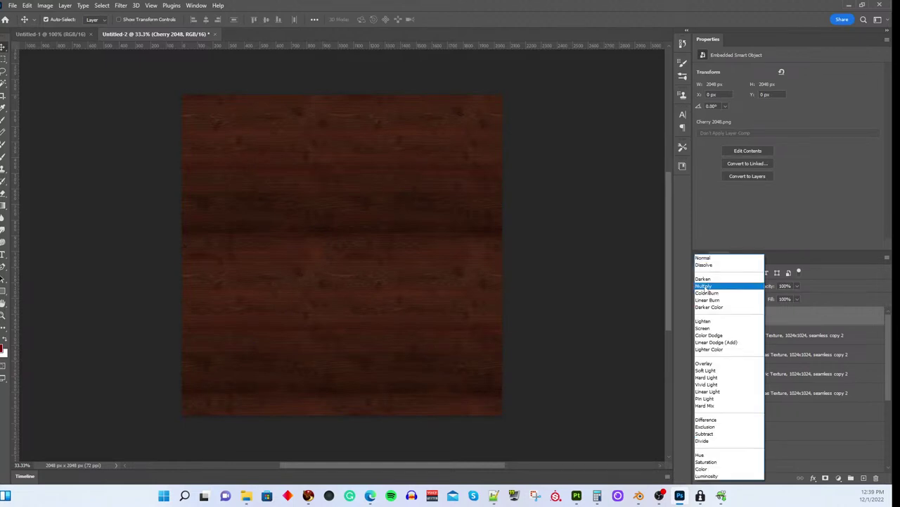
click(705, 286)
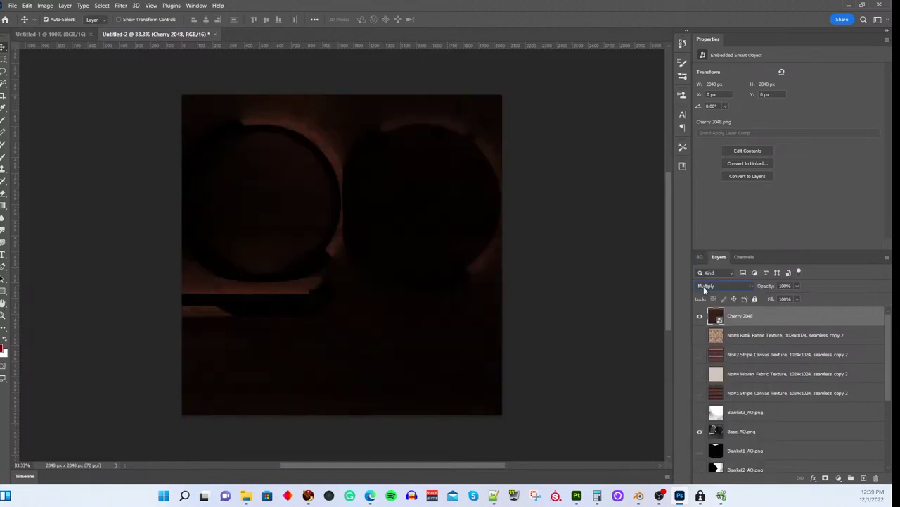
click(581, 318)
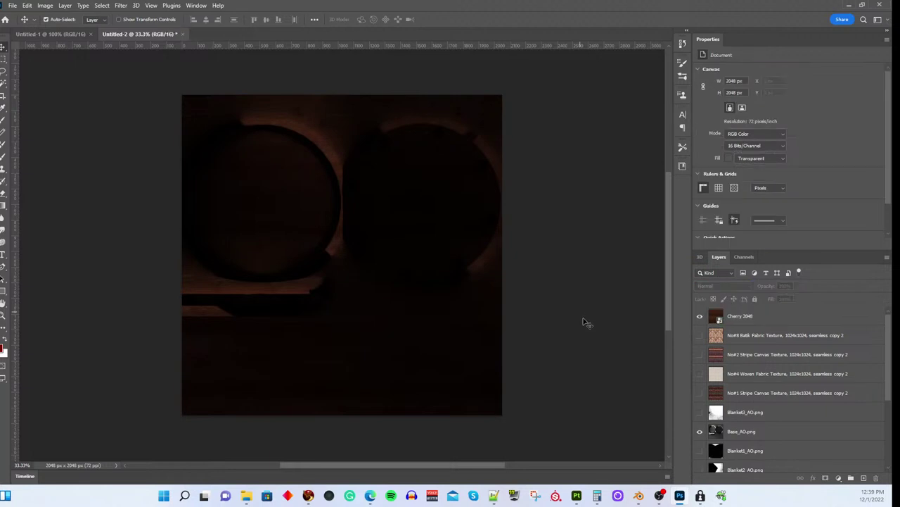
Step: Save the cherry wood base texture as a PNG named "base test" in the newRound Bed folder
key(ctrl+shift+s)
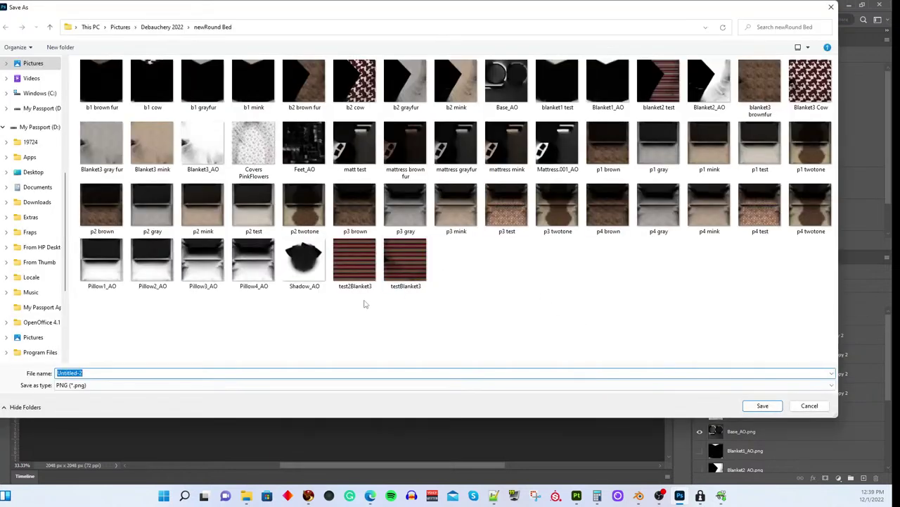
text(base)
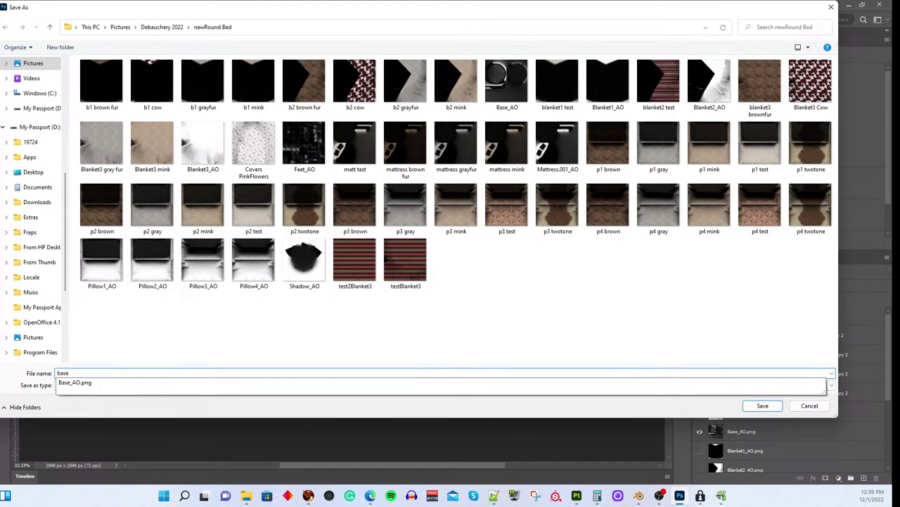
text(_AO)
key(Return)
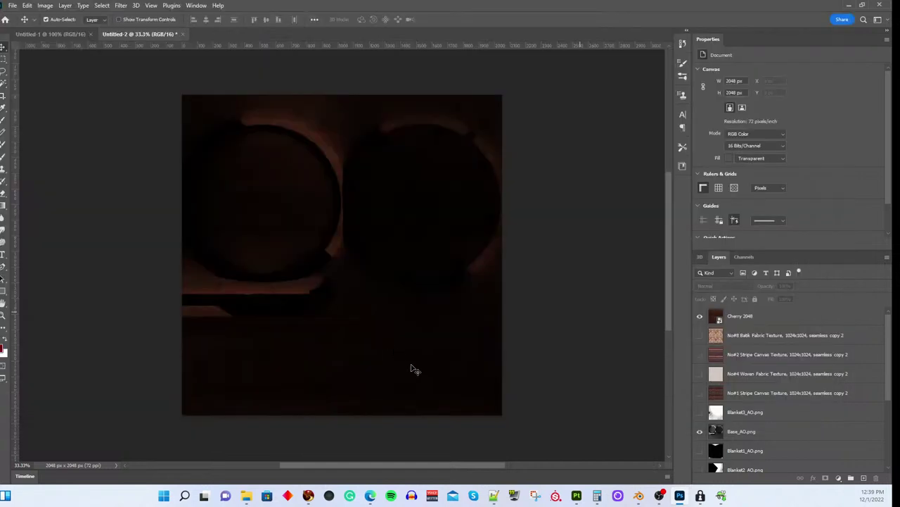
Step: Hide the Base_AO.png layer and save the cherry wood feet texture as a PNG named "feet test"
scroll(740, 365, down, 2)
click(699, 395)
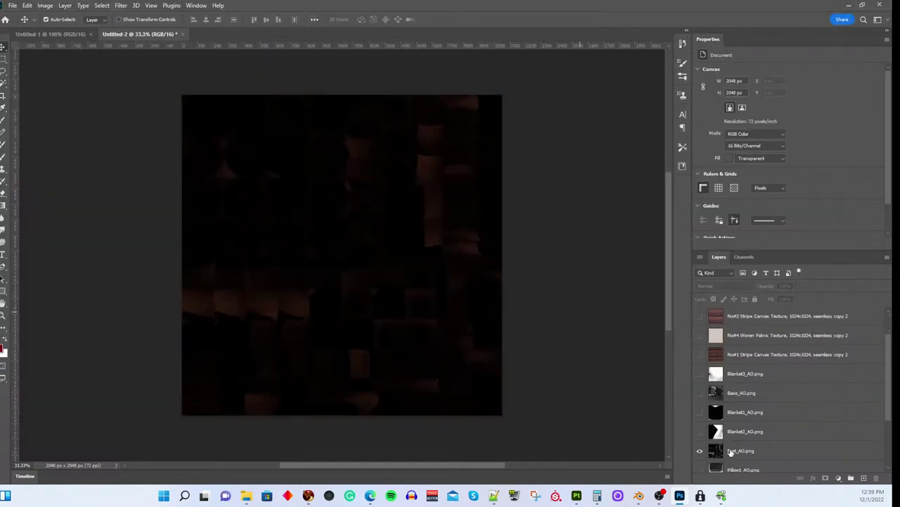
key(ctrl+shift+s)
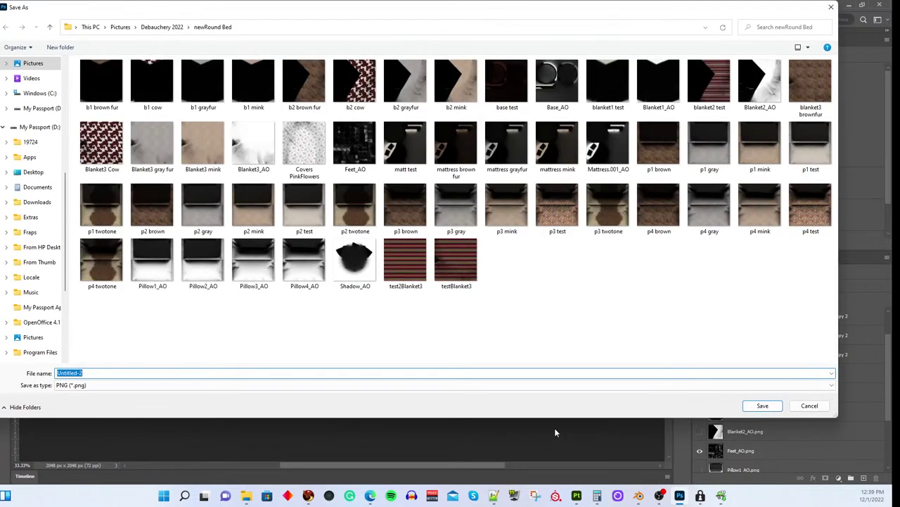
text(feet t)
key(Return)
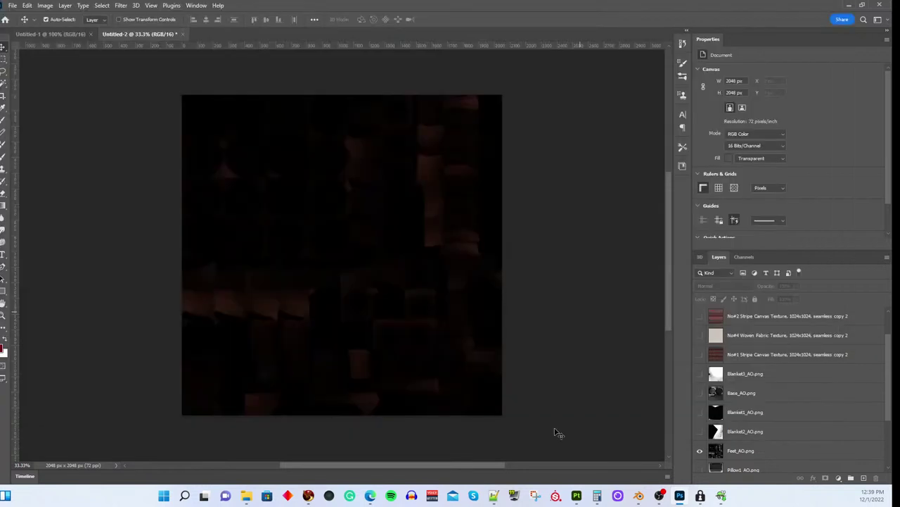
Step: Switch to Firestorm and bulk upload the "base test" and "feet test" images from the newRound Bed folder
click(308, 495)
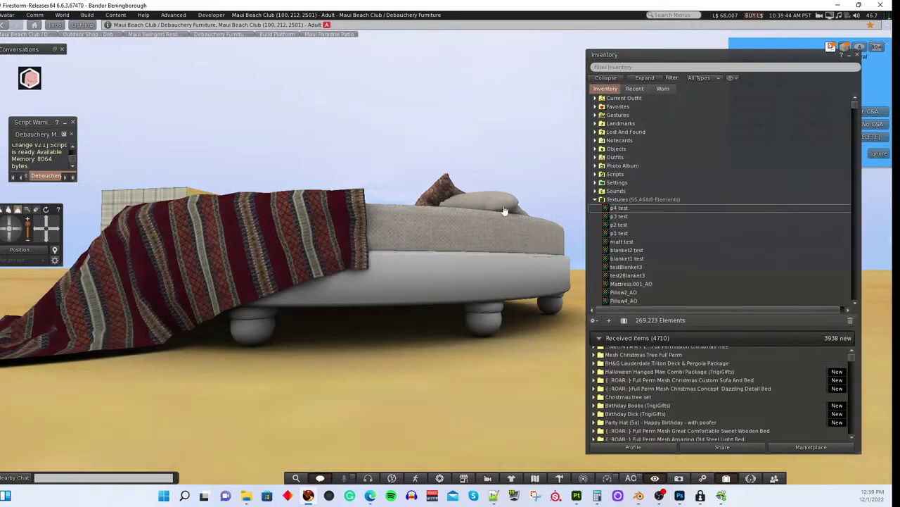
click(87, 14)
mouse_move(100, 130)
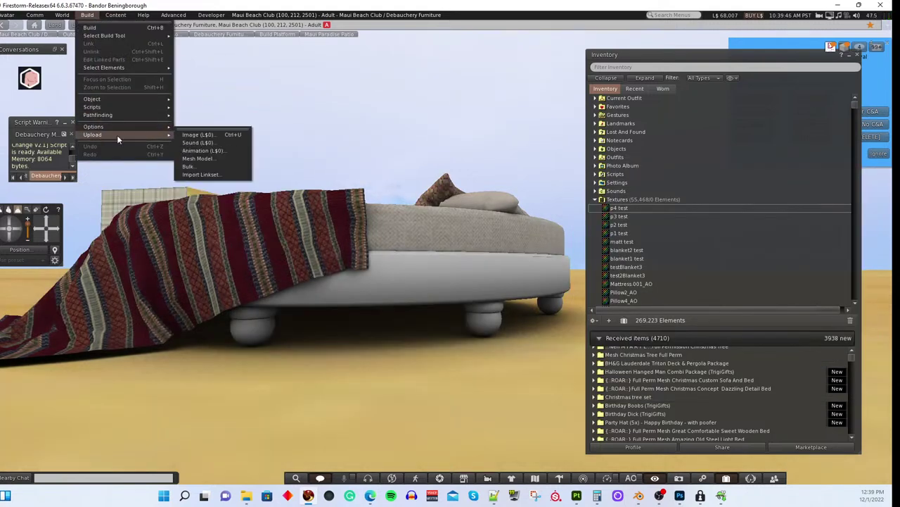
click(192, 164)
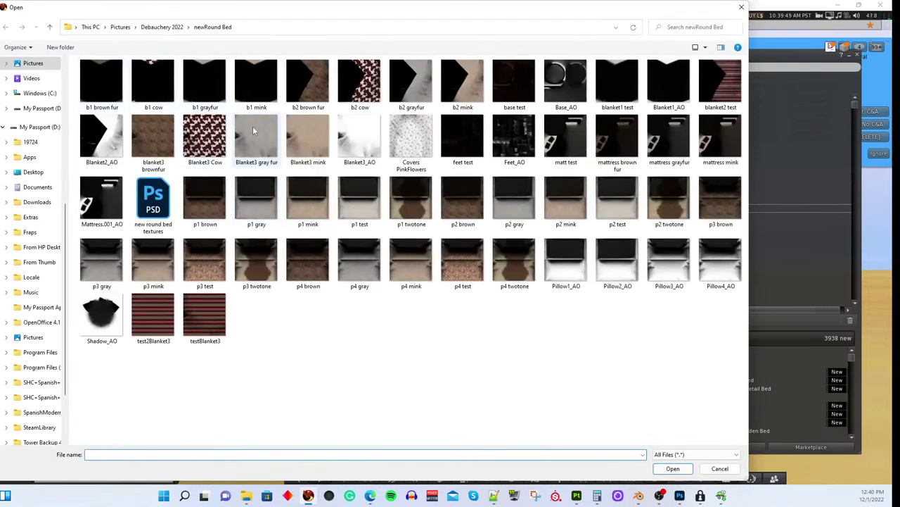
click(515, 86)
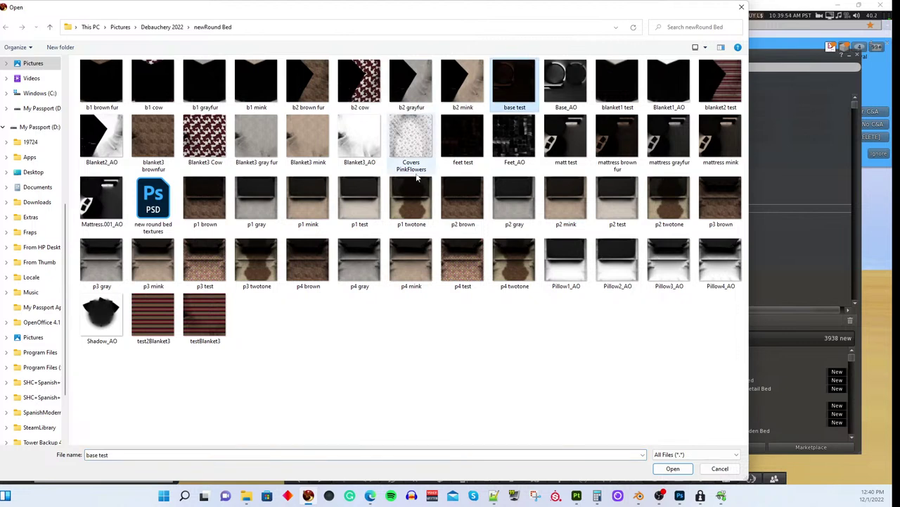
ctrl+click(464, 155)
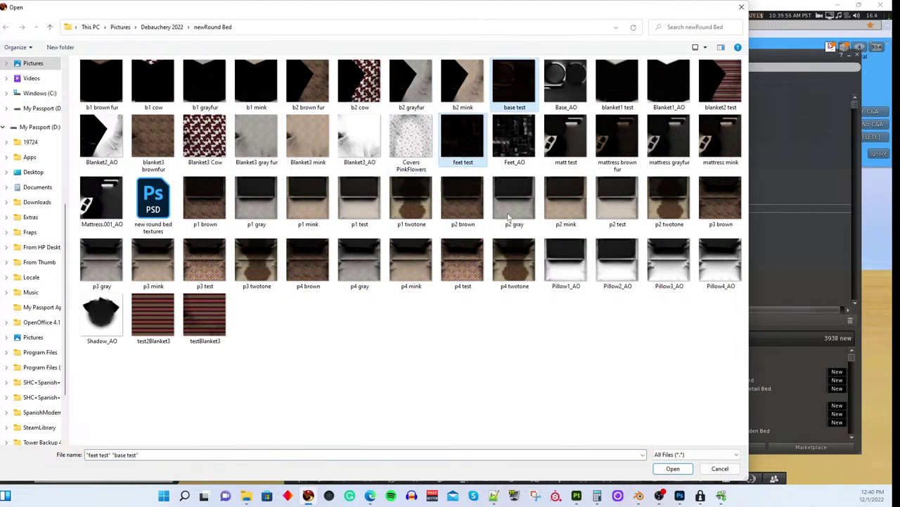
click(677, 469)
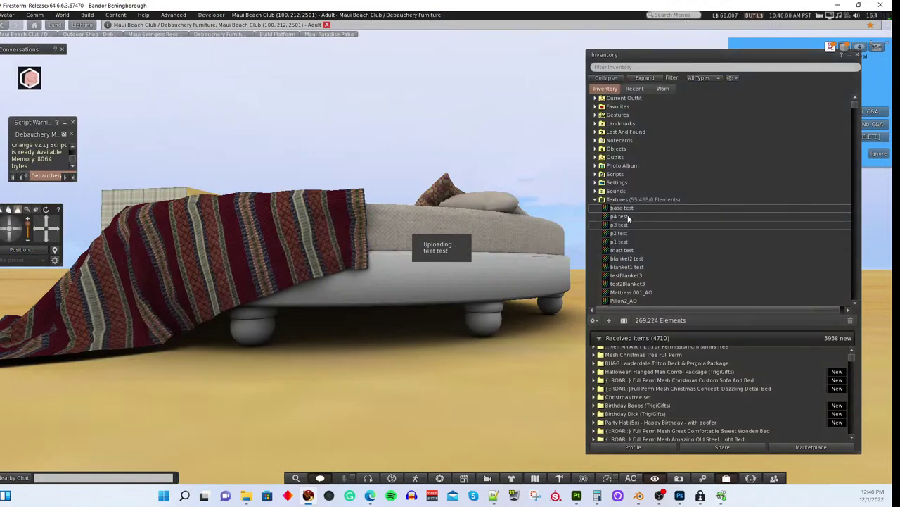
Step: Apply the "base test" texture from the inventory to the round base of the bed
drag(624, 210, 560, 270)
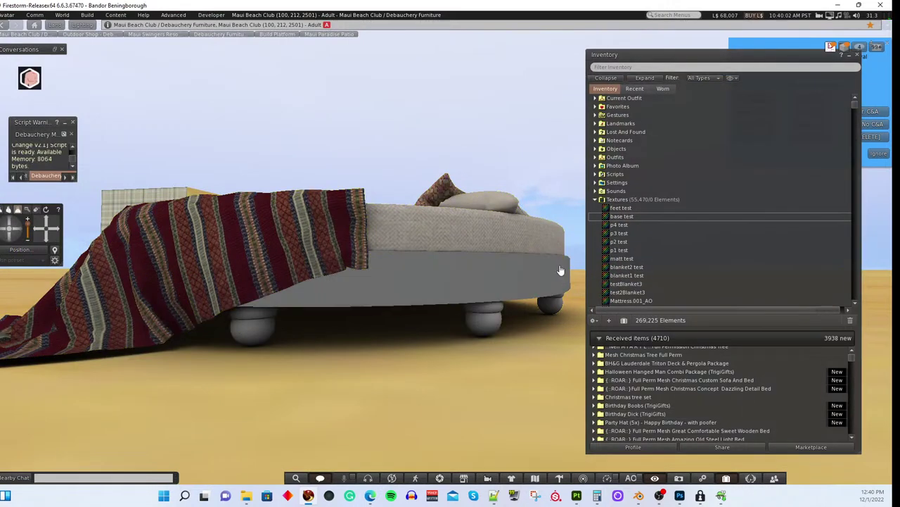
Step: Apply the "feet test" texture from the inventory to the bed's feet
drag(624, 209, 485, 323)
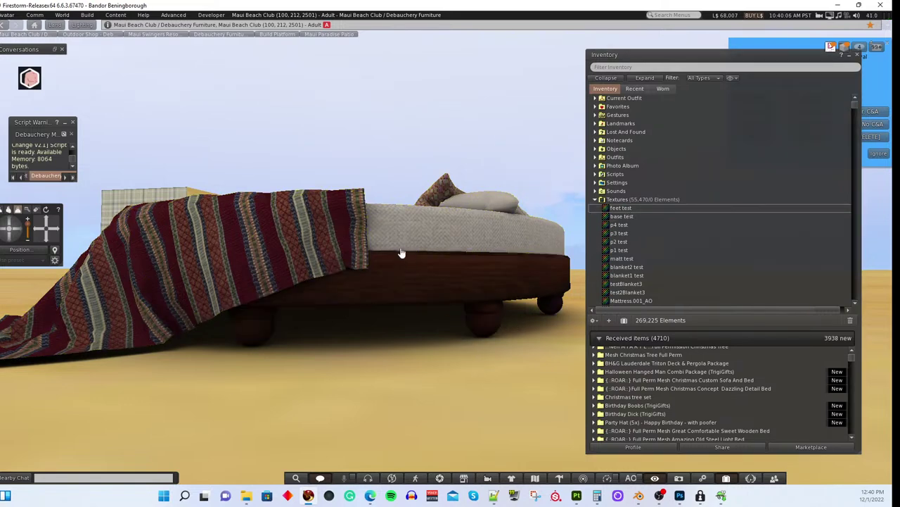
drag(390, 262, 438, 251)
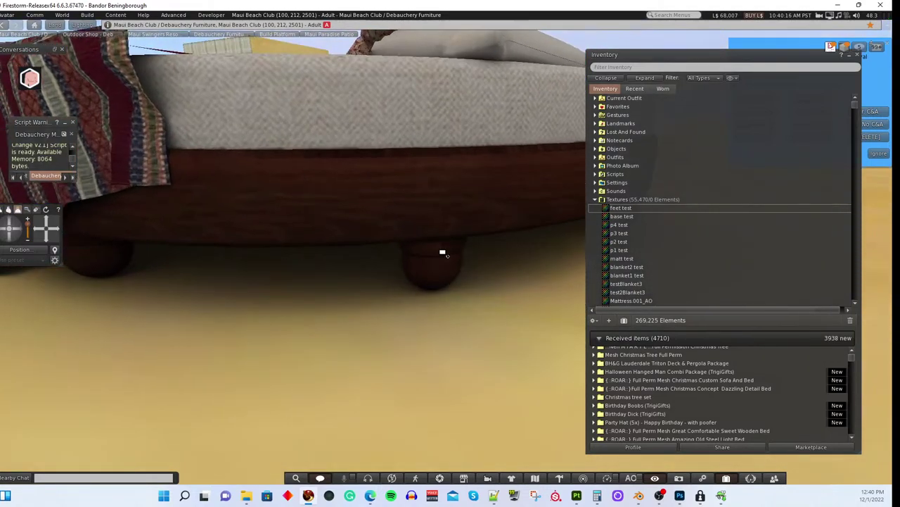
drag(228, 90, 432, 254)
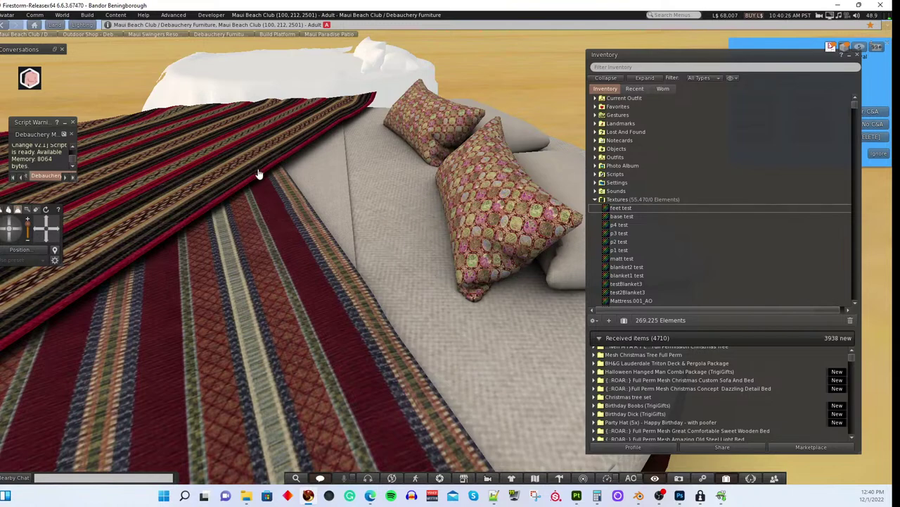
Step: View the whole textured bed from above and close the inventory and the bed's script menu
drag(216, 216, 360, 305)
scroll(350, 387, up, 3)
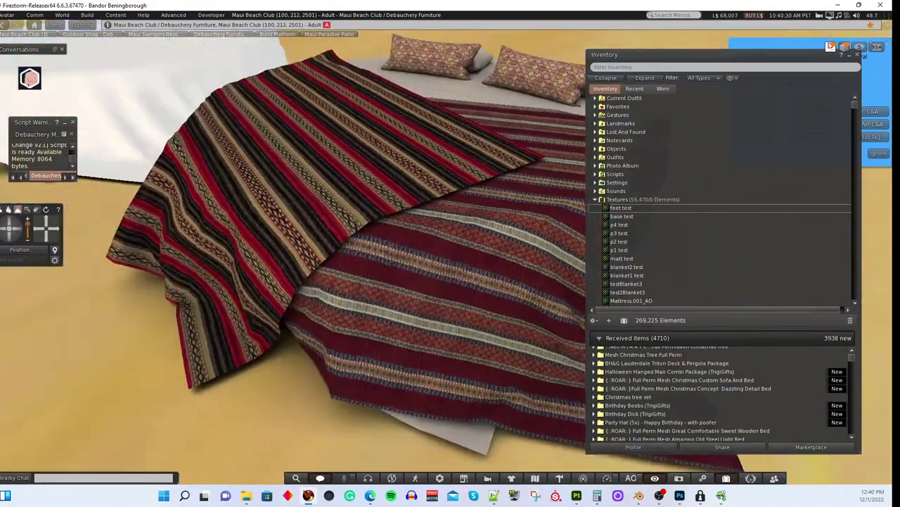
drag(350, 387, 445, 258)
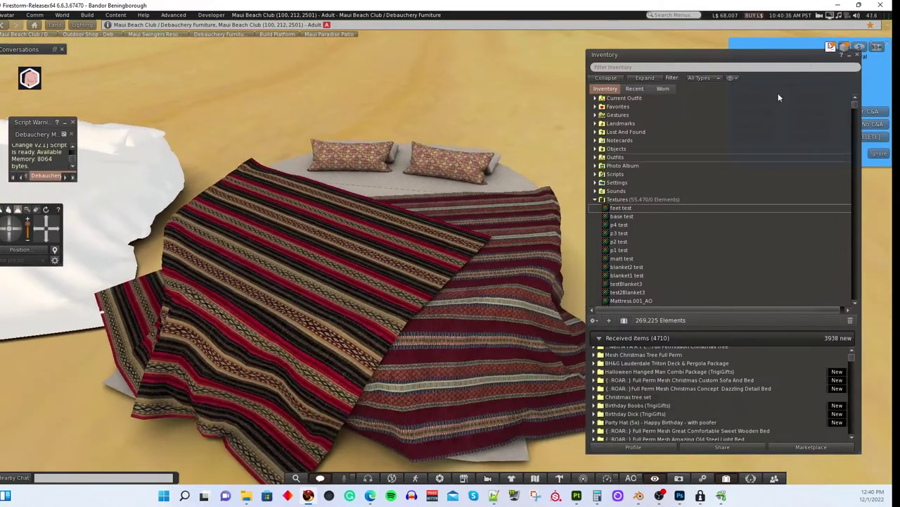
click(858, 54)
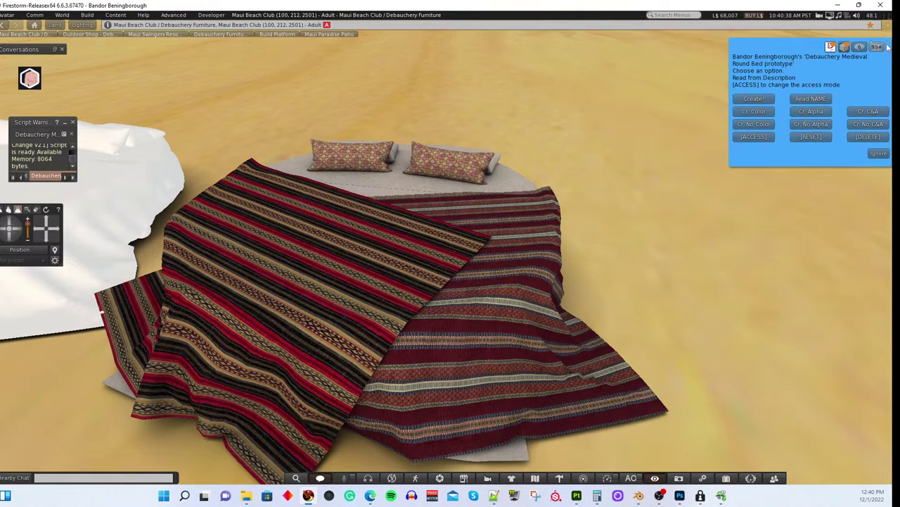
click(887, 46)
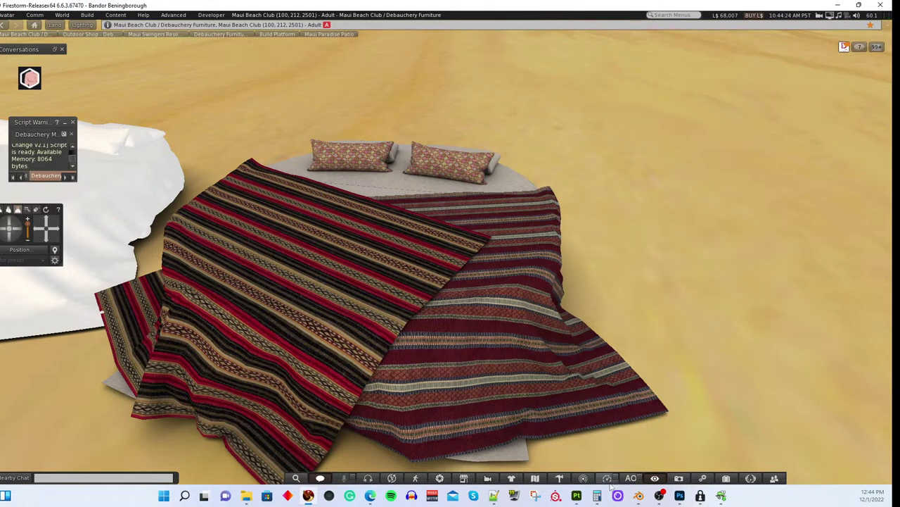
Step: Switch to Photoshop, show the No#2 Stripe Canvas layer with Normal blending, and hide the Cherry 2048 layer
click(679, 496)
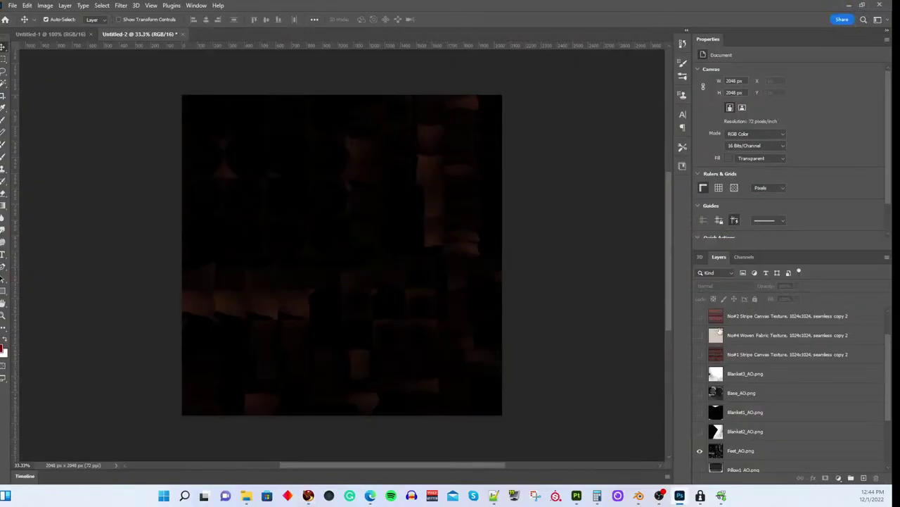
click(700, 317)
click(731, 317)
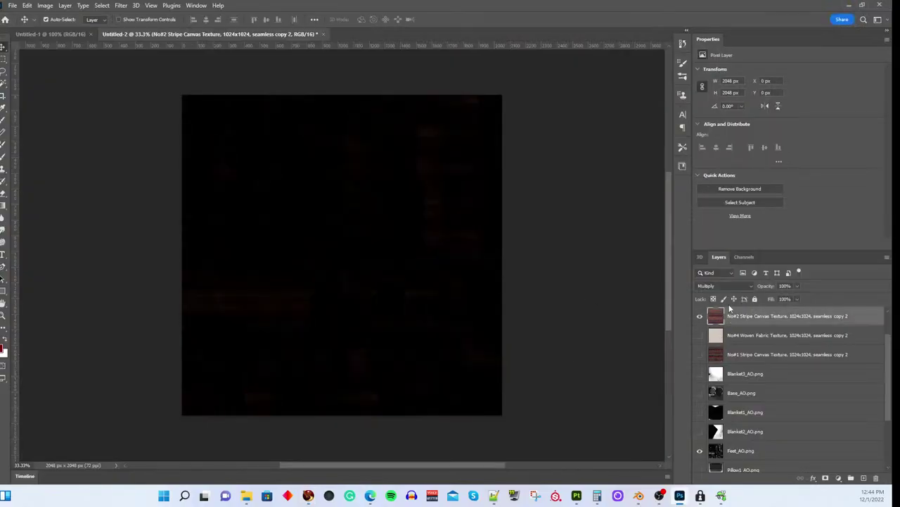
click(712, 287)
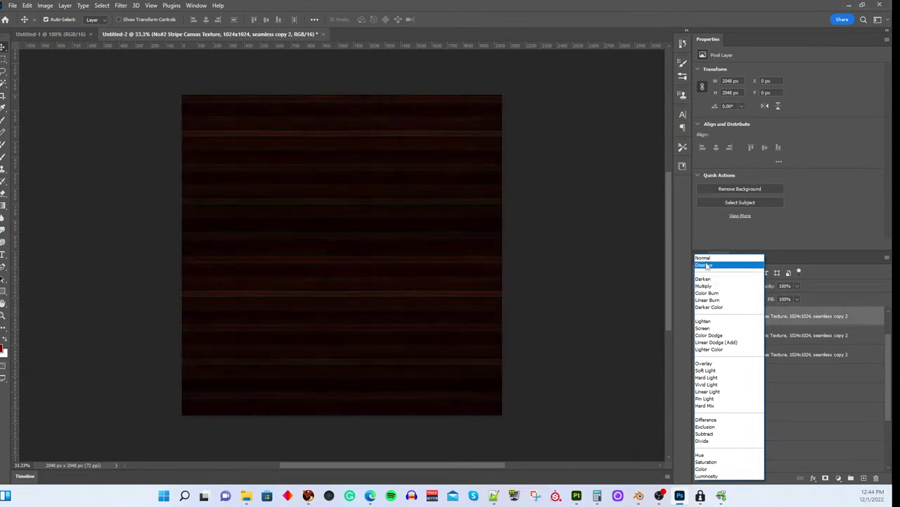
click(705, 258)
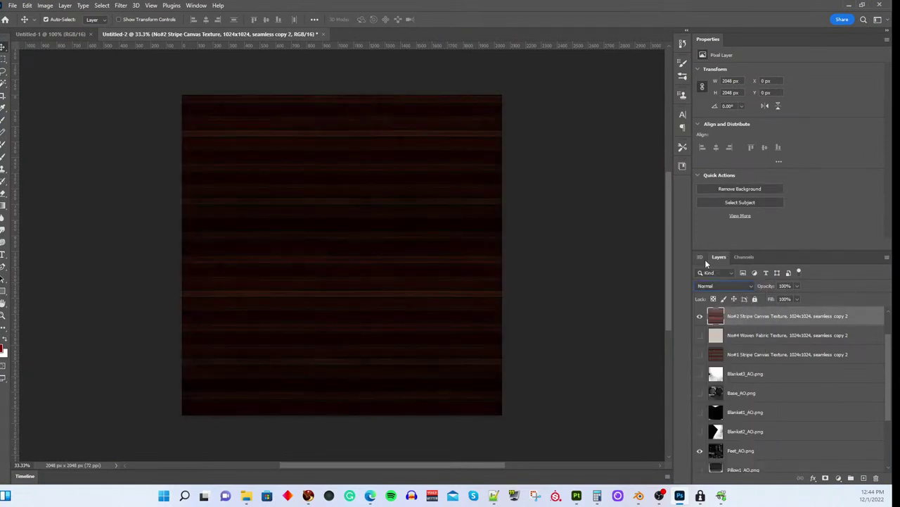
click(708, 318)
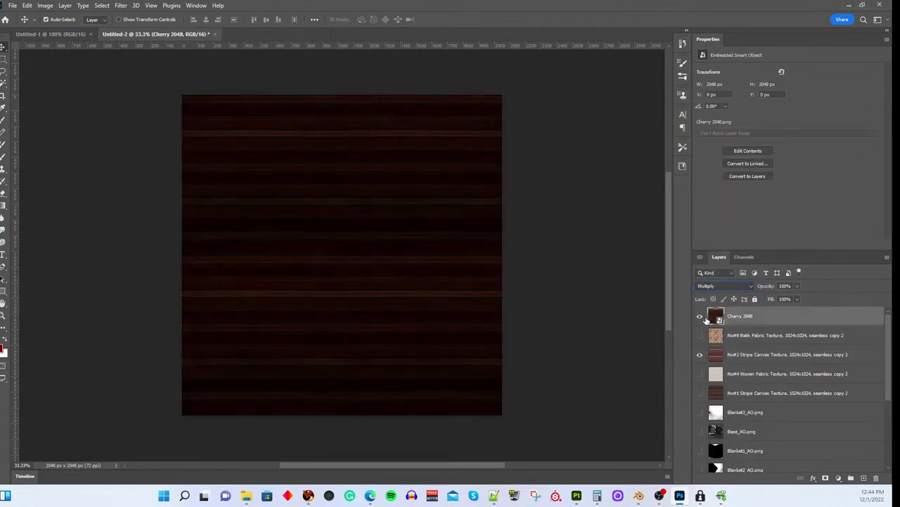
click(700, 317)
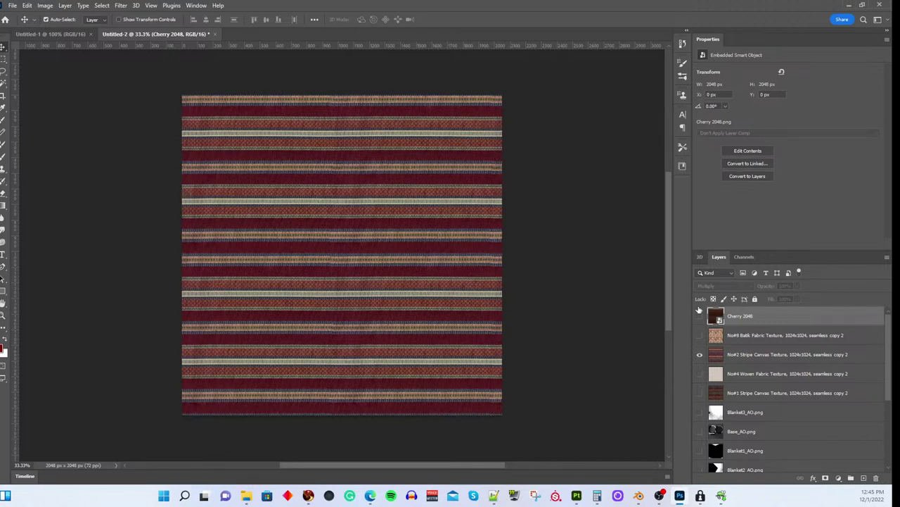
Step: Place the TRU_Beach_01 Diffuse wood image above the No#2 stripe layer, filling the canvas's lower-left quarter
click(359, 257)
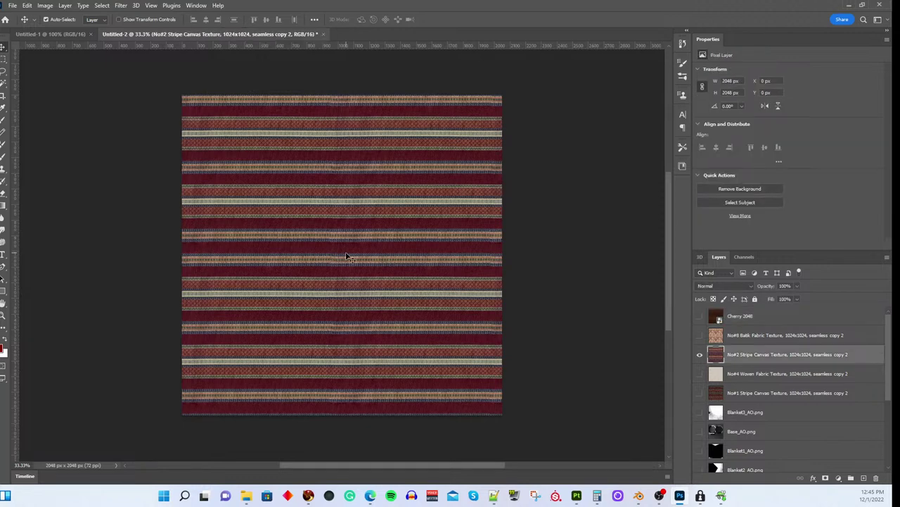
key(ctrl+shift+p)
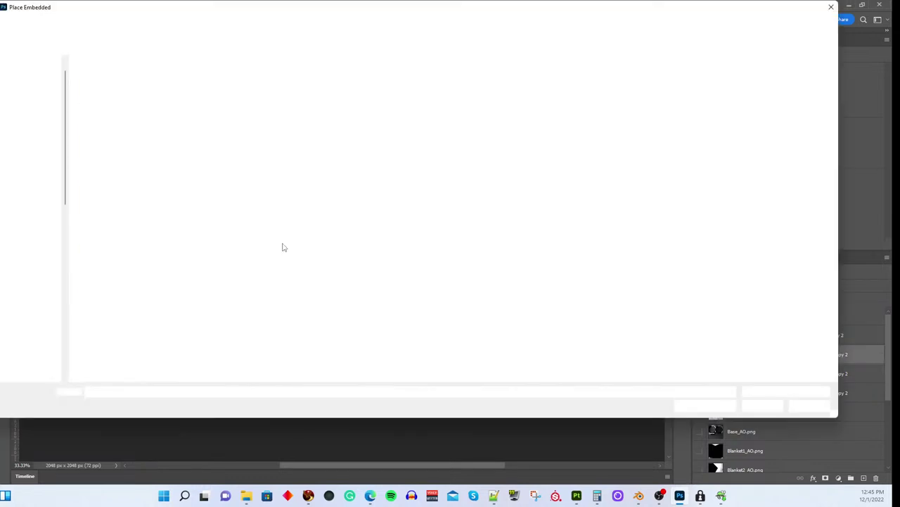
click(266, 106)
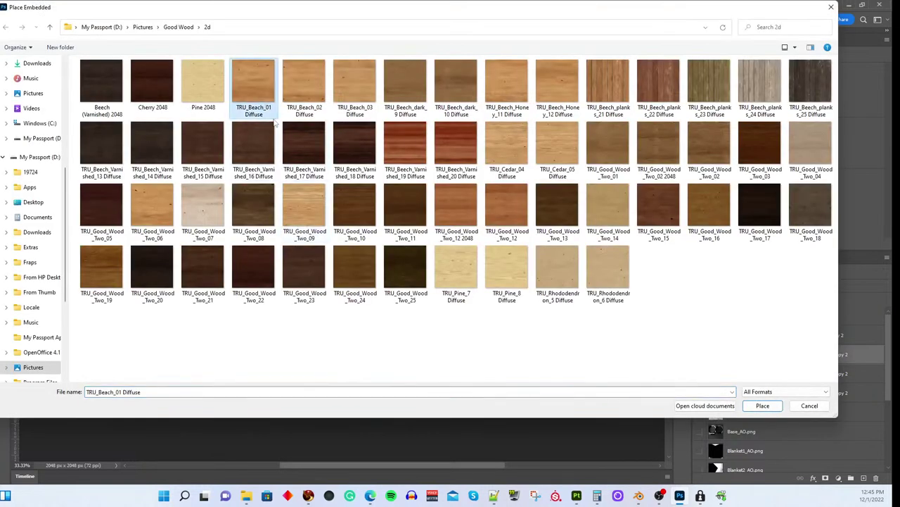
click(762, 406)
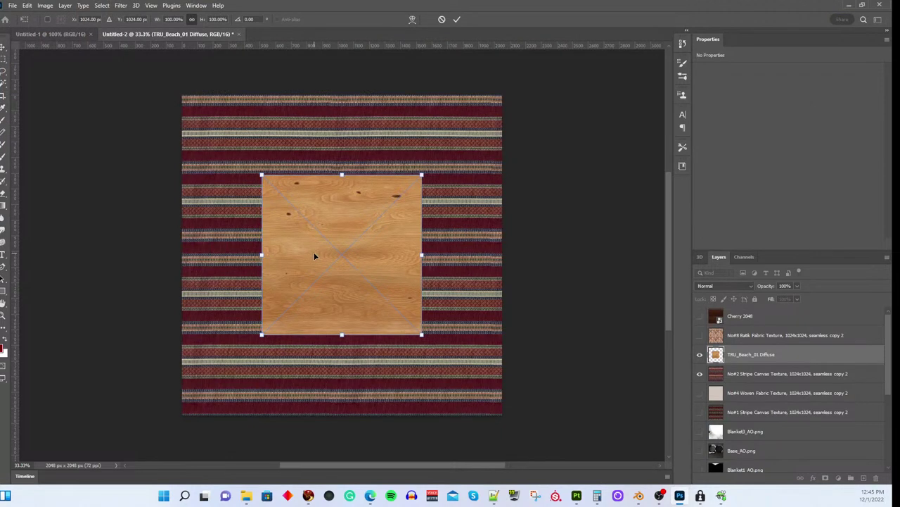
drag(314, 256, 305, 323)
drag(260, 294, 202, 306)
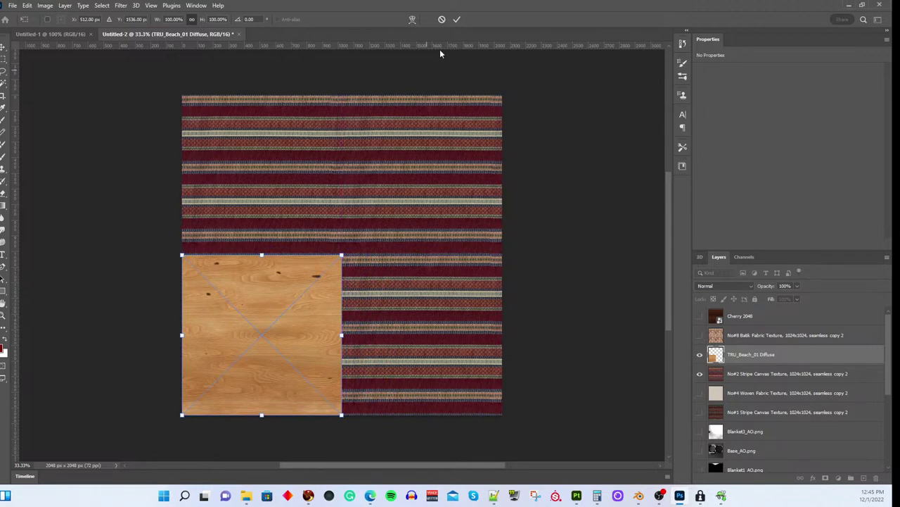
click(457, 19)
Step: Duplicate the TRU_Beach_01 Diffuse tile three times and align the copies to cover the canvas's other three quarters
drag(301, 283, 471, 196)
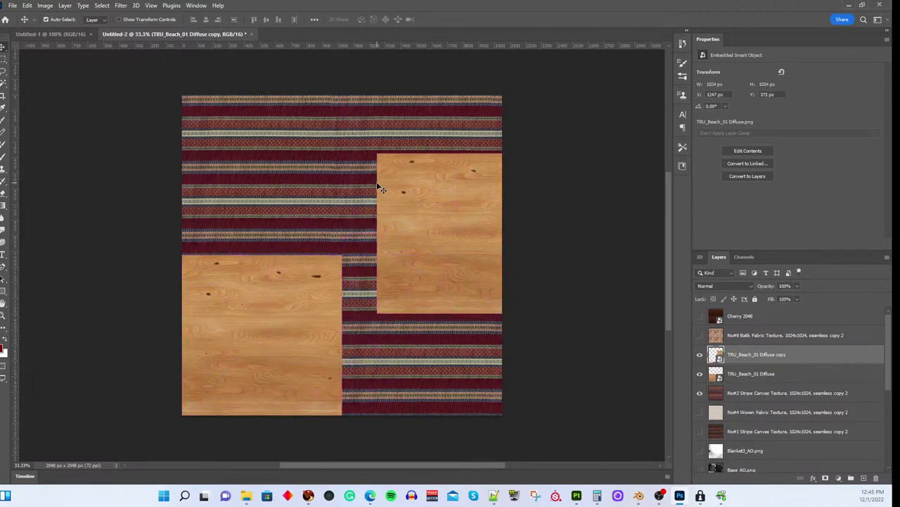
drag(404, 239, 372, 342)
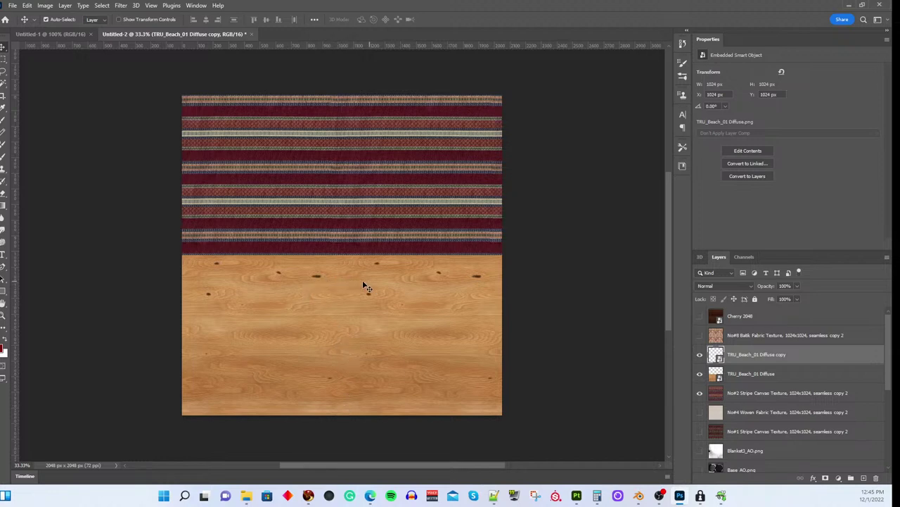
drag(288, 327, 312, 166)
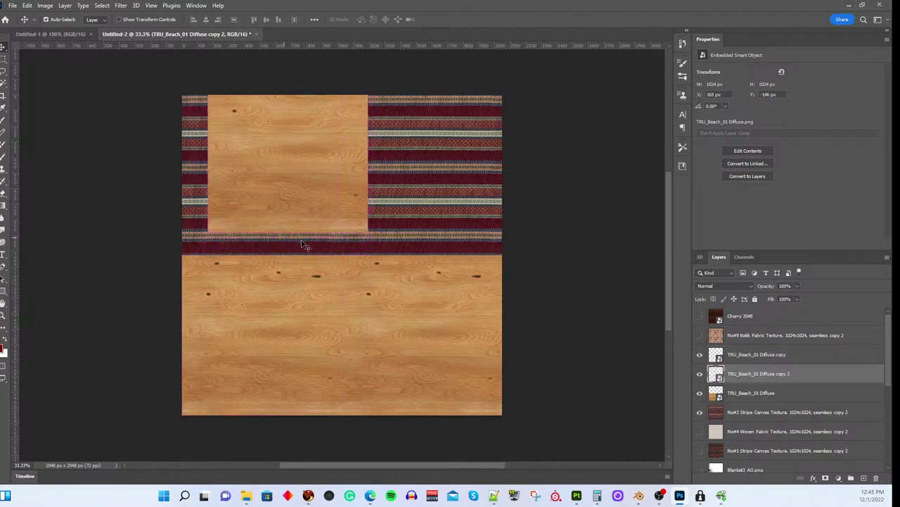
drag(299, 214, 461, 224)
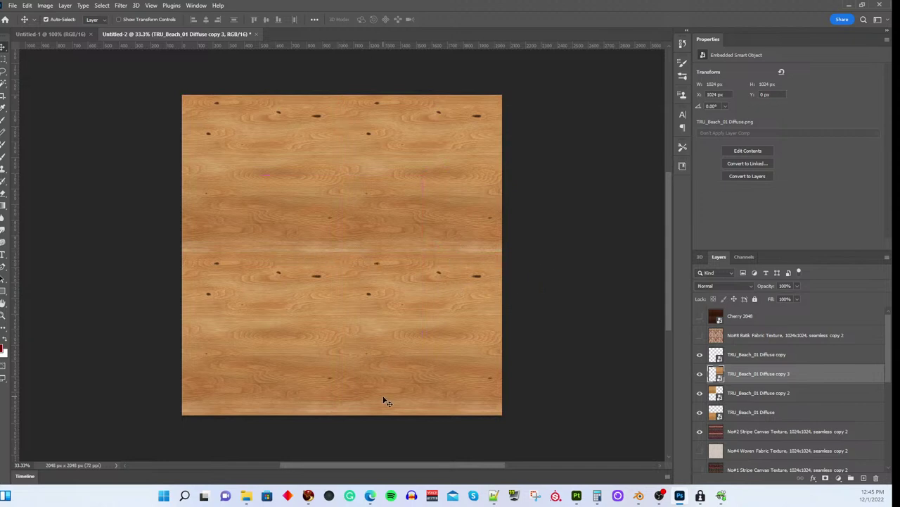
Step: Delete all four TRU_Beach_01 Diffuse tile layers
click(281, 208)
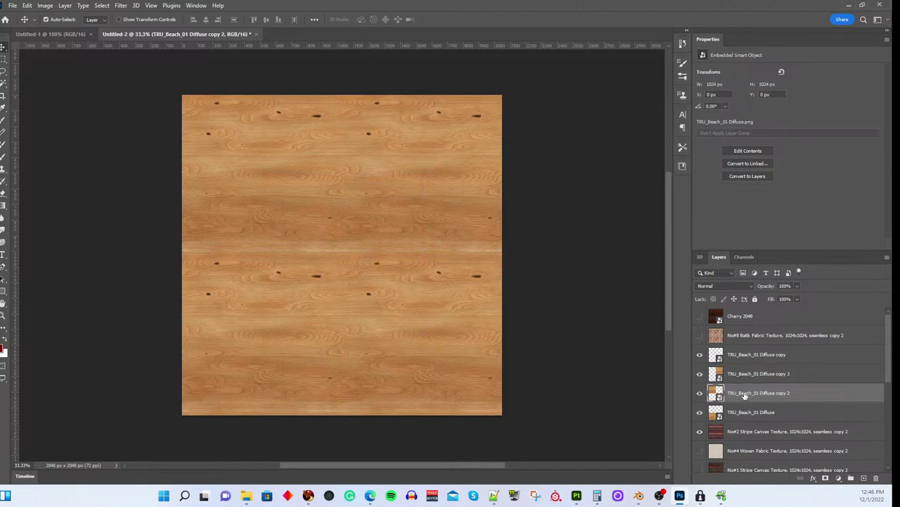
click(742, 360)
shift+click(743, 414)
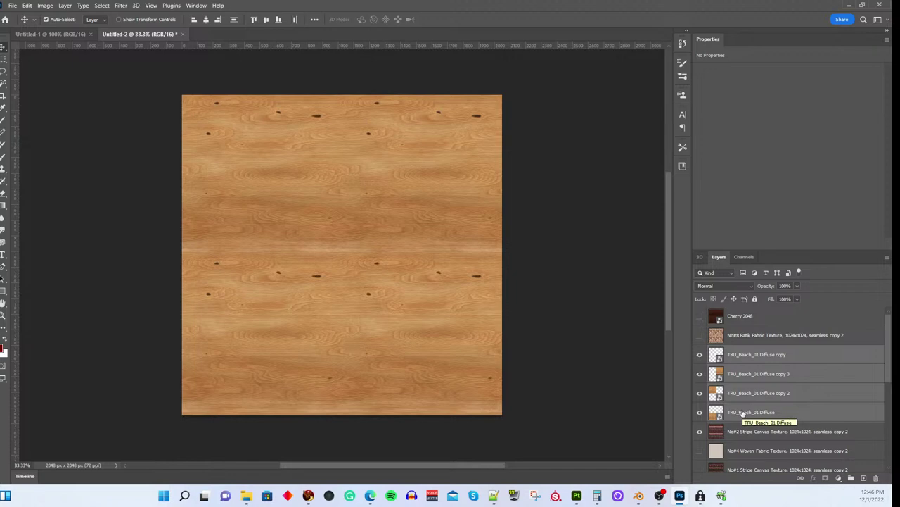
key(Delete)
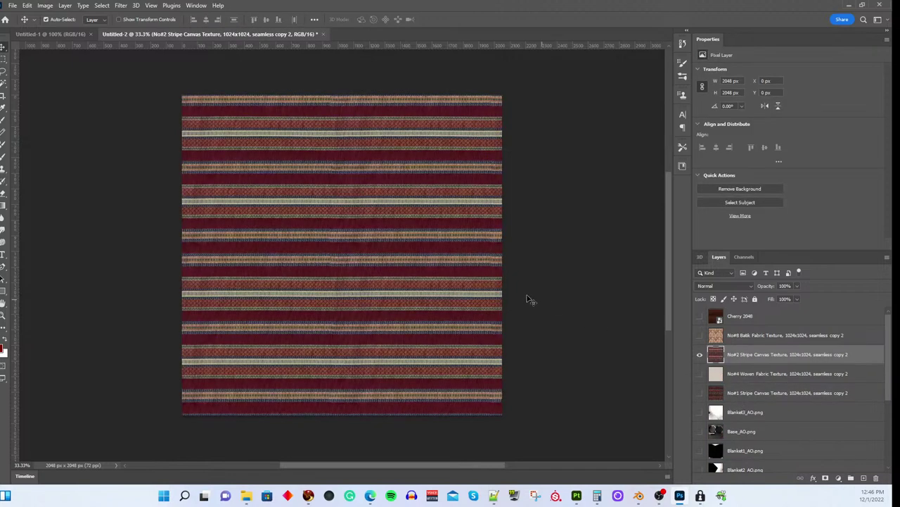
Step: Start placing an embedded image and open the Hawaiian folder under Pictures as its source
key(ctrl+shift+p)
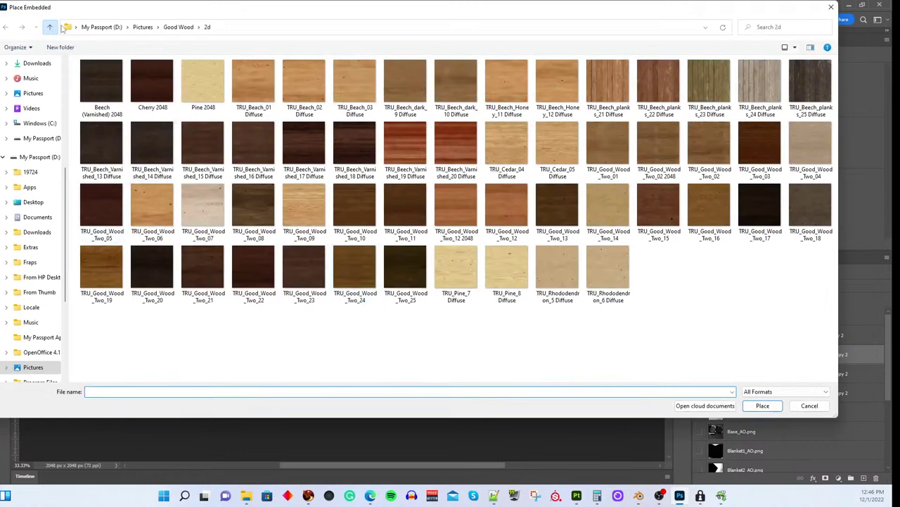
click(50, 27)
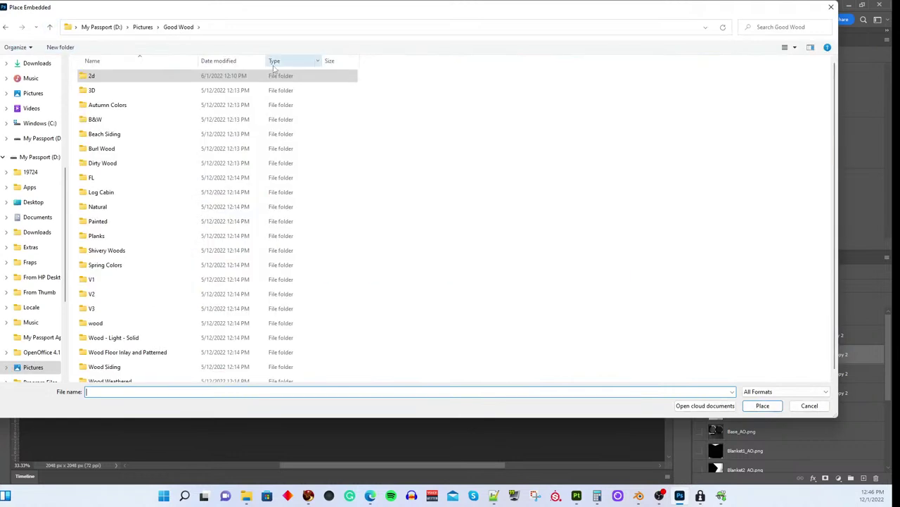
click(50, 27)
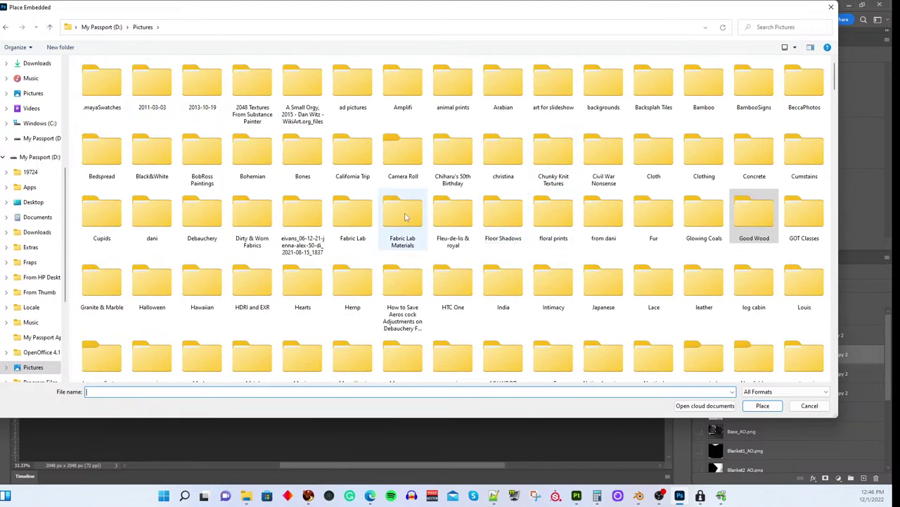
click(199, 284)
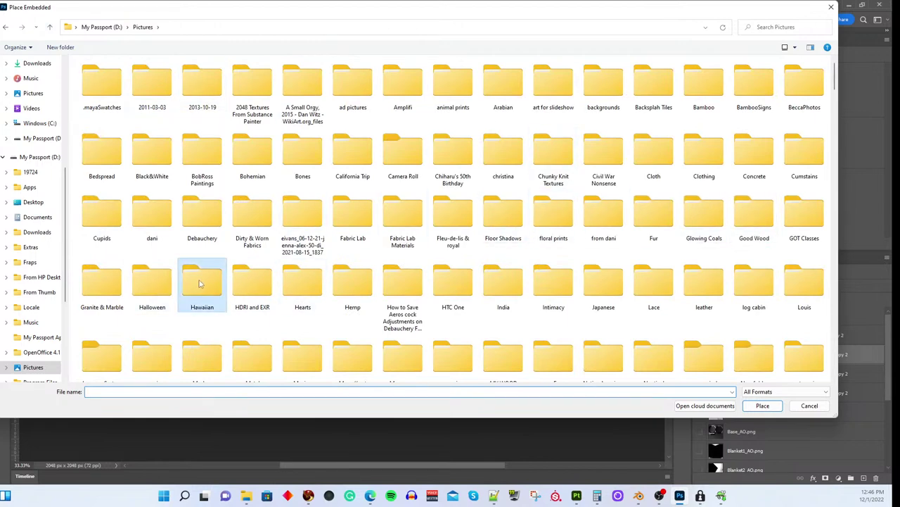
double_click(199, 283)
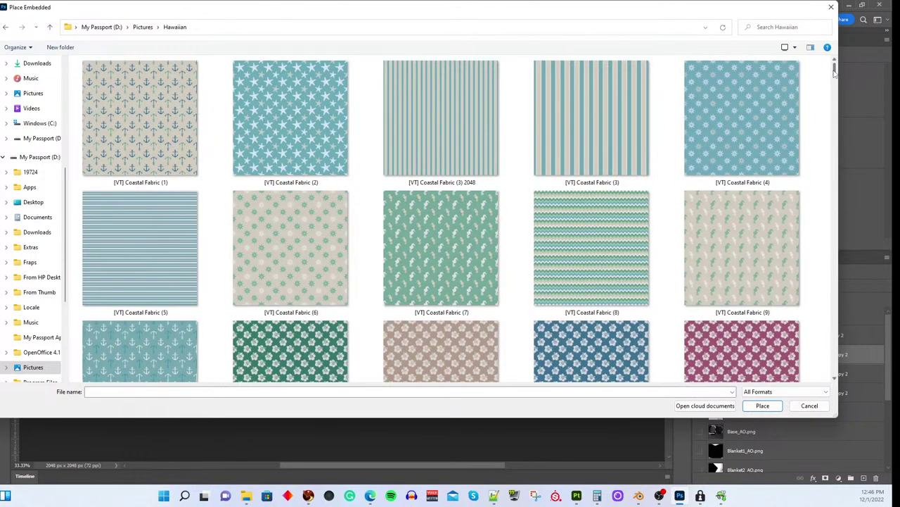
Step: Place the sar09 image at its original size above the No#2 stripe layer, and delete the placed layer
drag(834, 71, 845, 369)
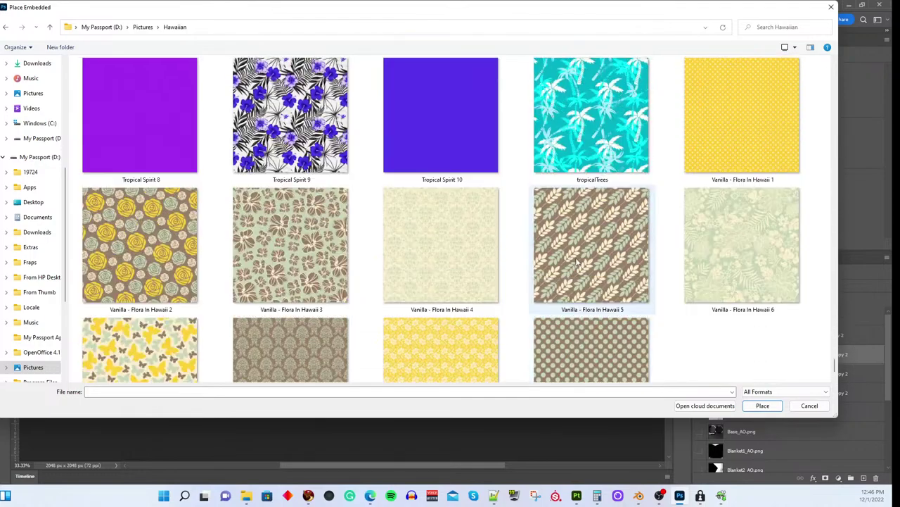
scroll(577, 262, up, 10)
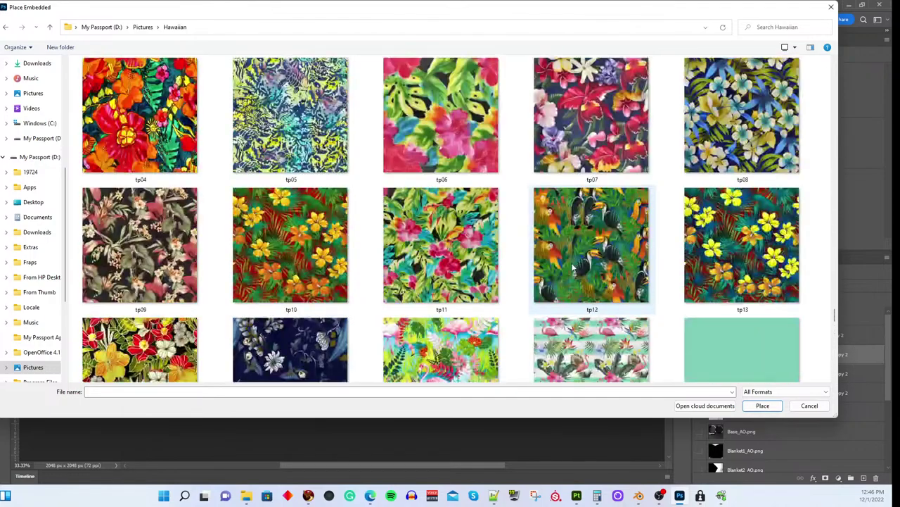
scroll(599, 255, down, 5)
scroll(378, 221, up, 7)
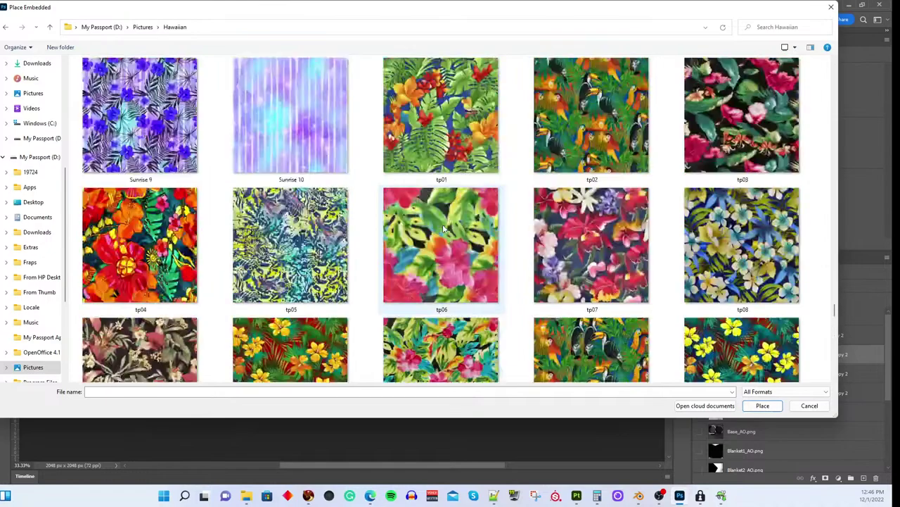
scroll(443, 229, up, 10)
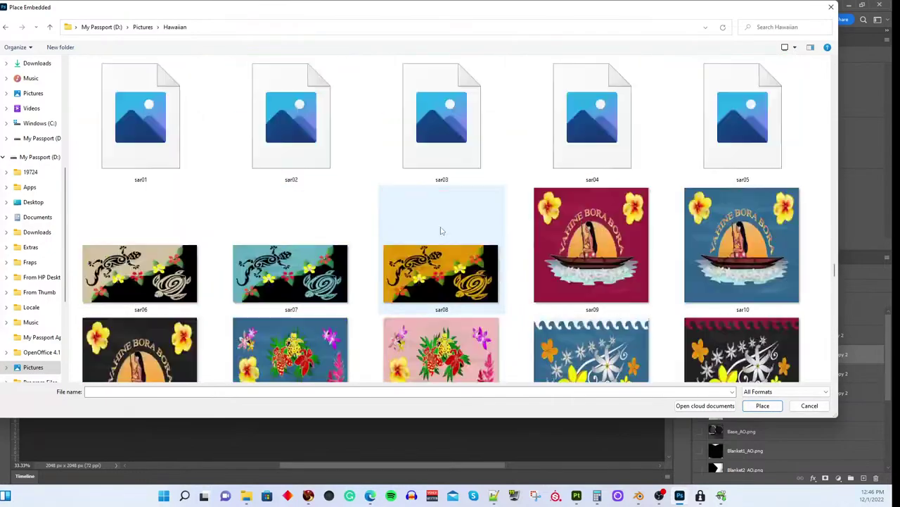
click(579, 244)
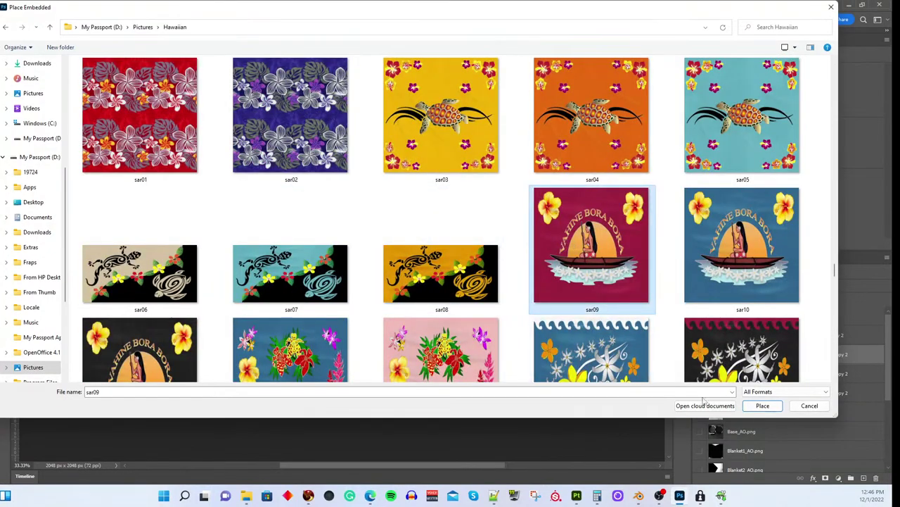
click(762, 406)
scroll(363, 275, up, 1)
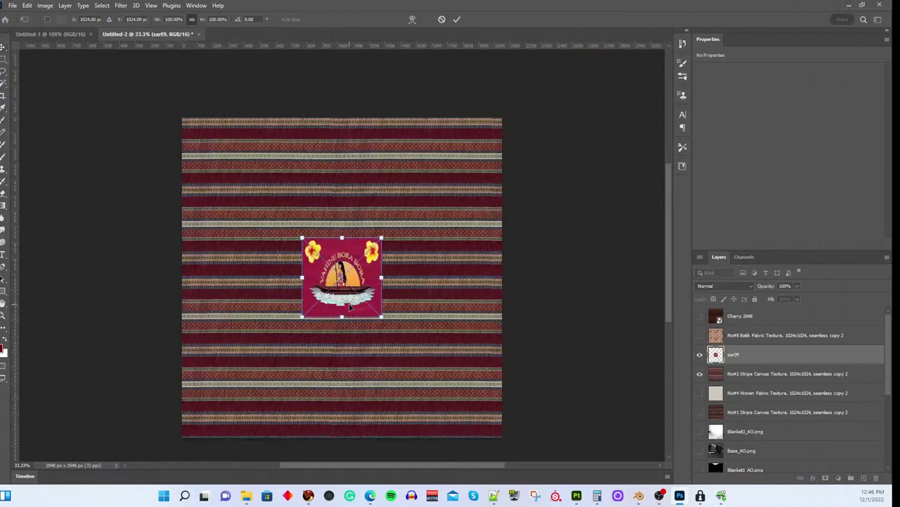
key(Return)
key(Delete)
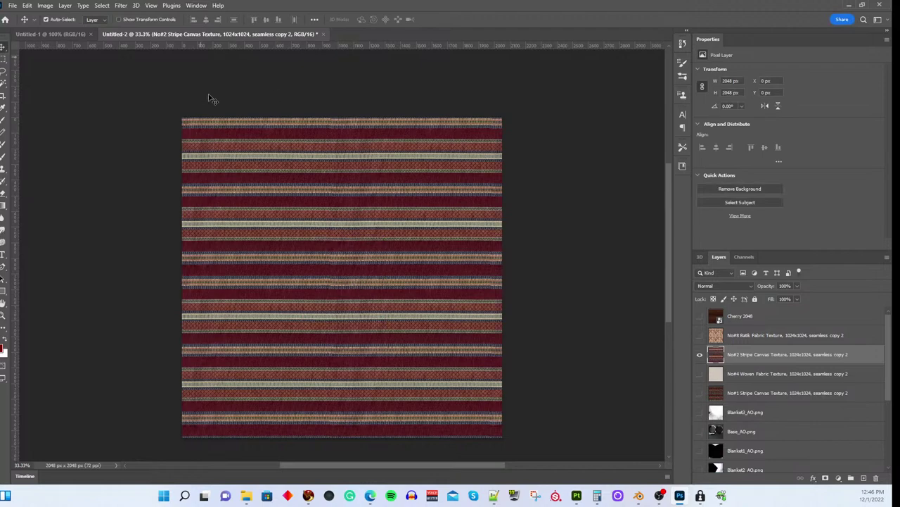
Step: Place the sar07 lizard-and-turtle image from the Hawaiian folder above the No#2 stripe layer
key(shift+ctrl+p)
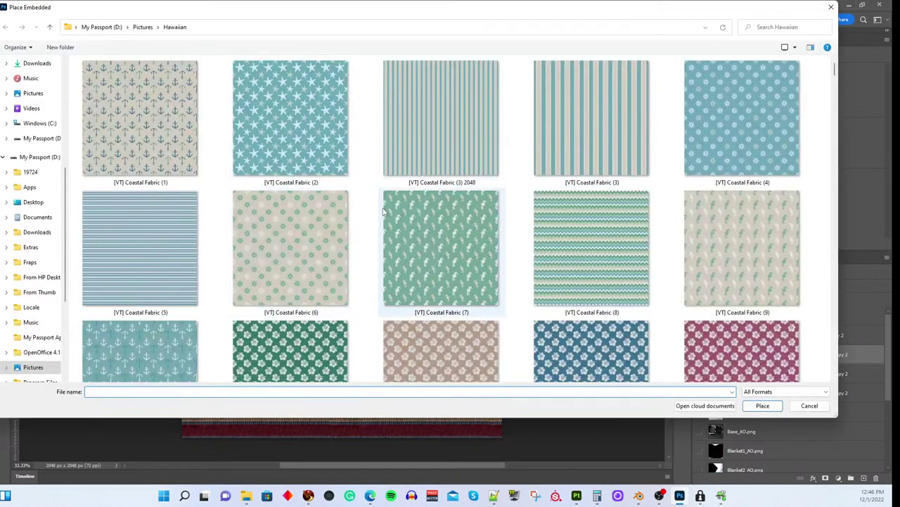
scroll(384, 214, down, 10)
scroll(385, 214, down, 15)
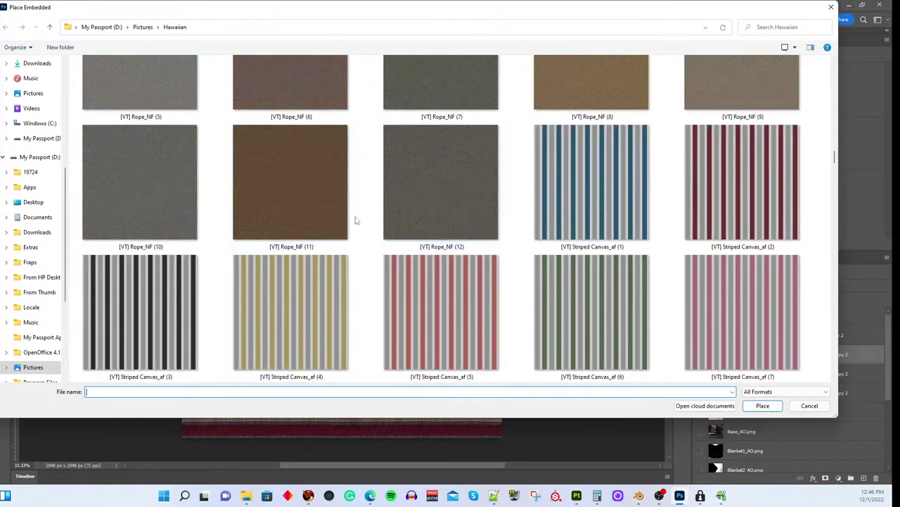
scroll(380, 212, down, 10)
scroll(355, 221, down, 10)
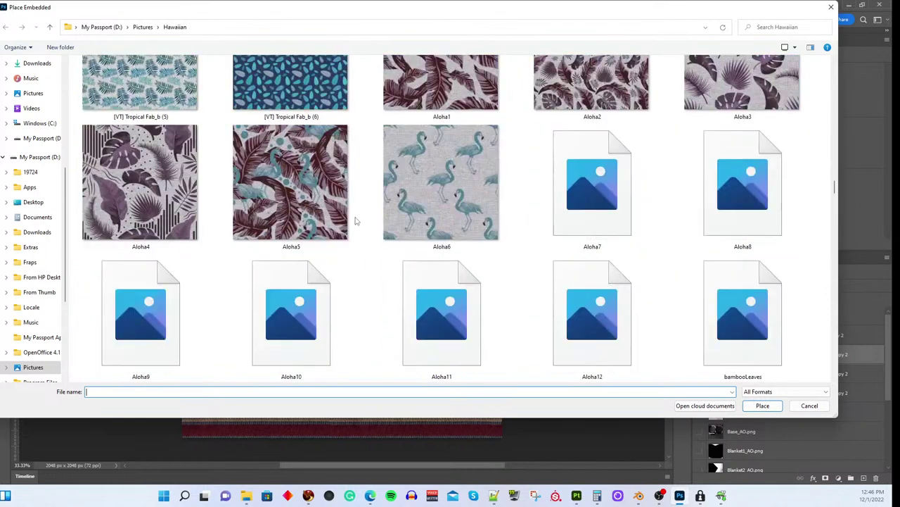
scroll(413, 234, down, 10)
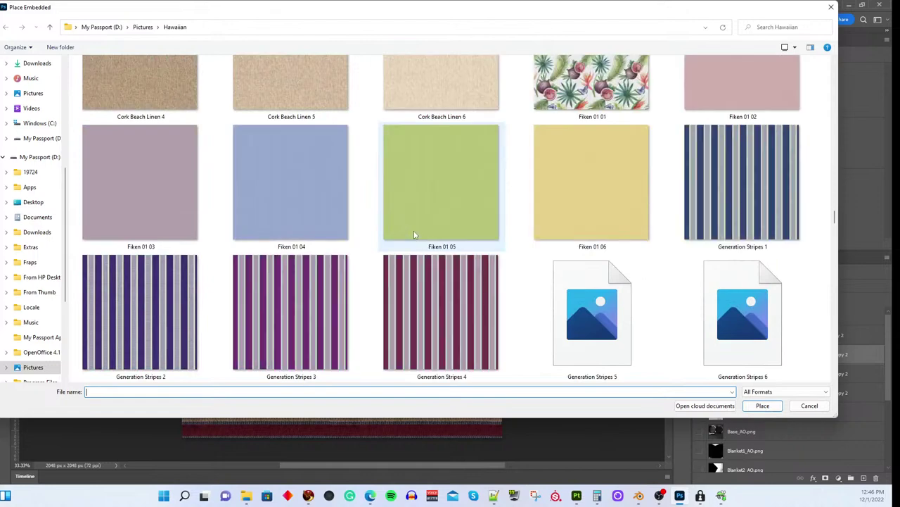
scroll(415, 235, down, 2)
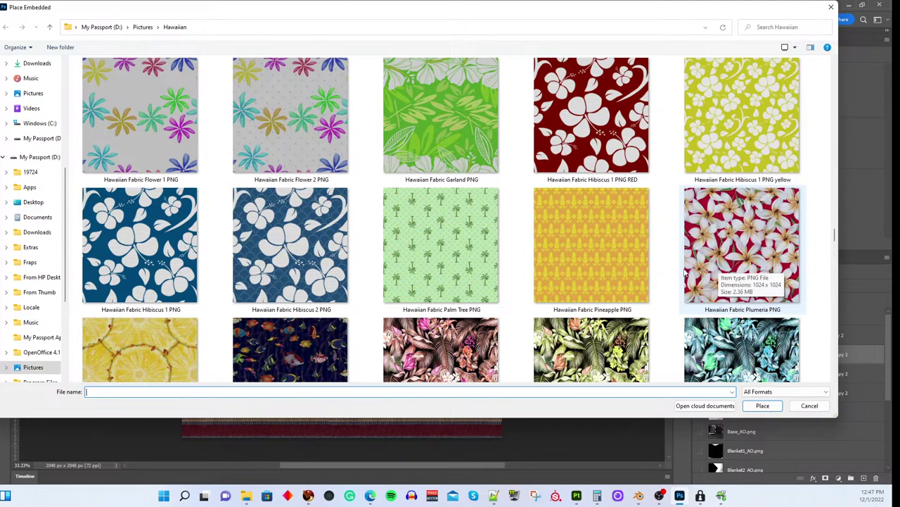
scroll(414, 294, down, 6)
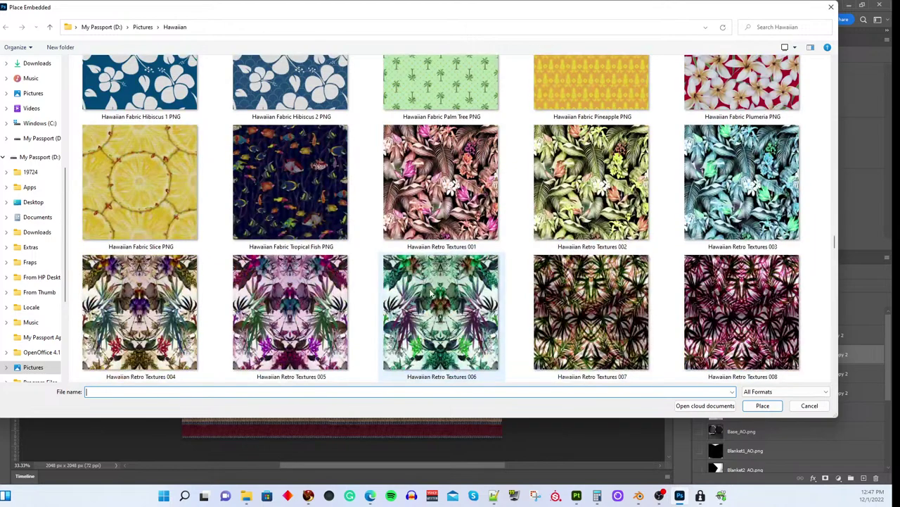
scroll(415, 295, down, 5)
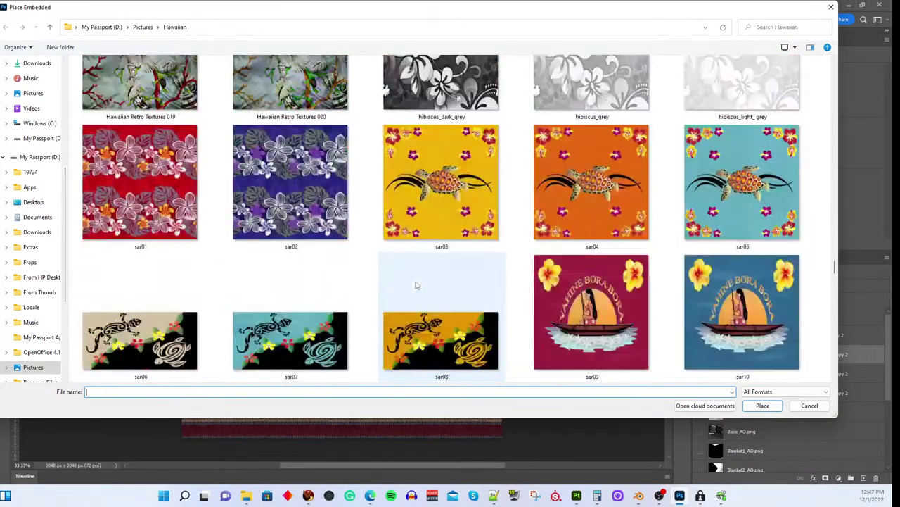
scroll(415, 285, down, 3)
scroll(417, 285, up, 2)
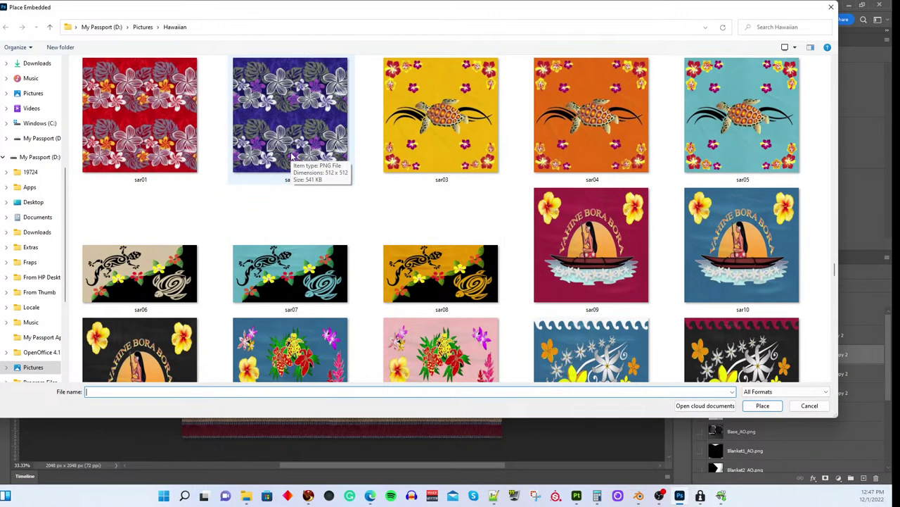
scroll(294, 160, down, 1)
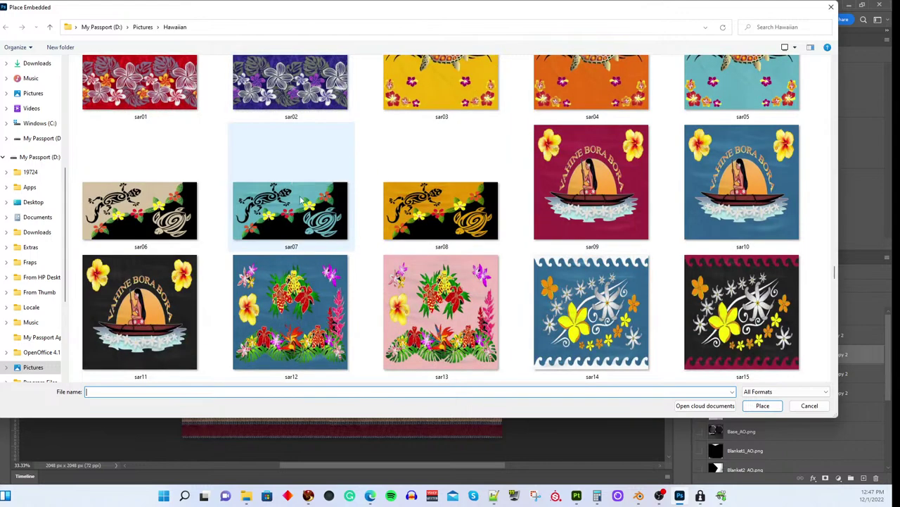
click(303, 219)
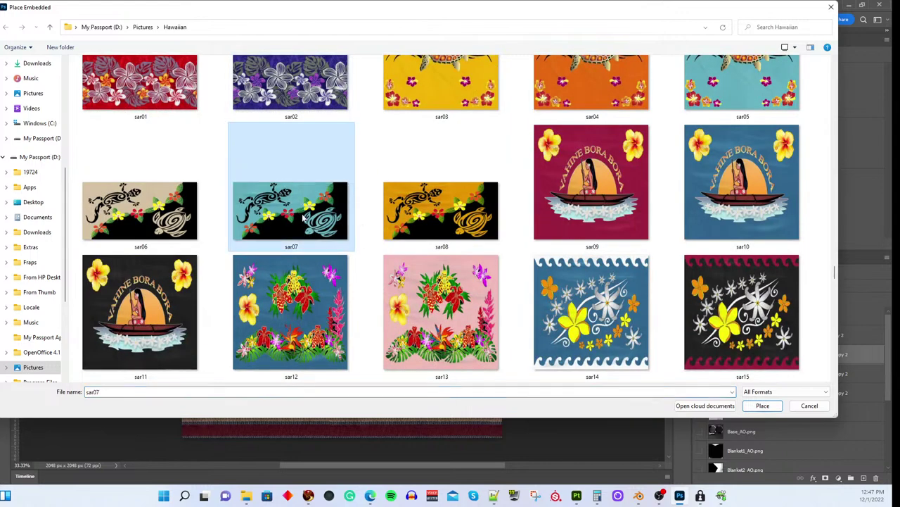
click(763, 405)
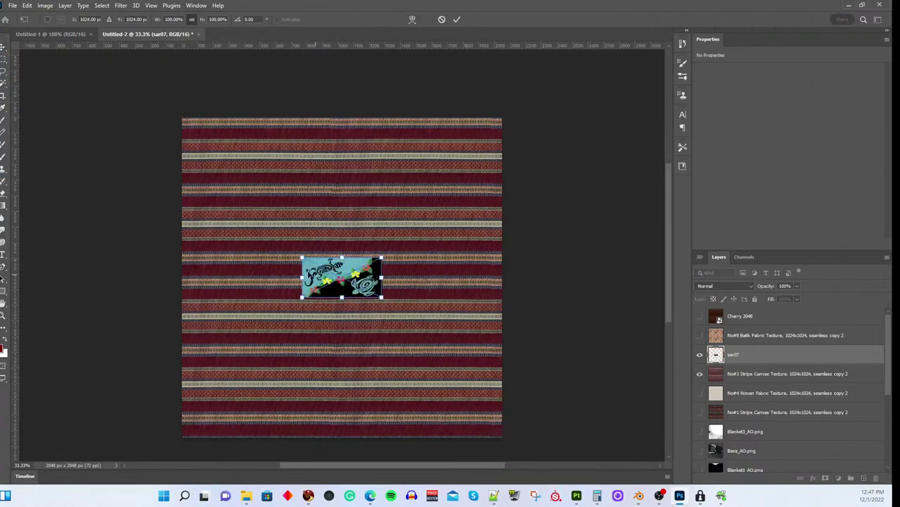
Step: Move the sar07 image into the canvas's lower-left corner at its original size and commit the placement
drag(313, 300, 207, 429)
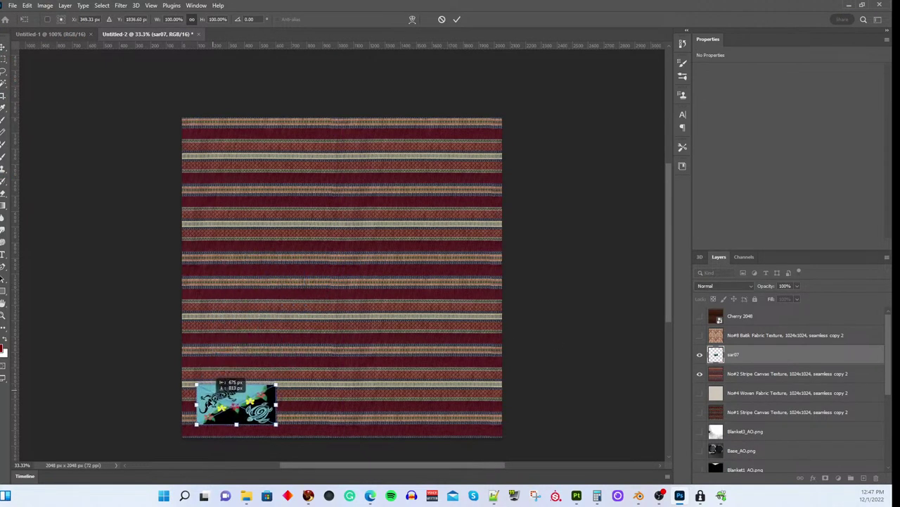
drag(219, 389, 205, 403)
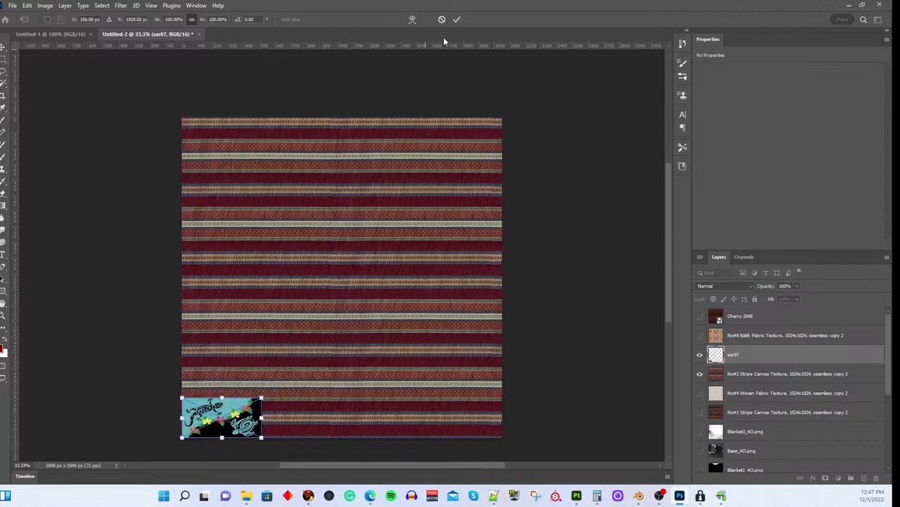
click(457, 19)
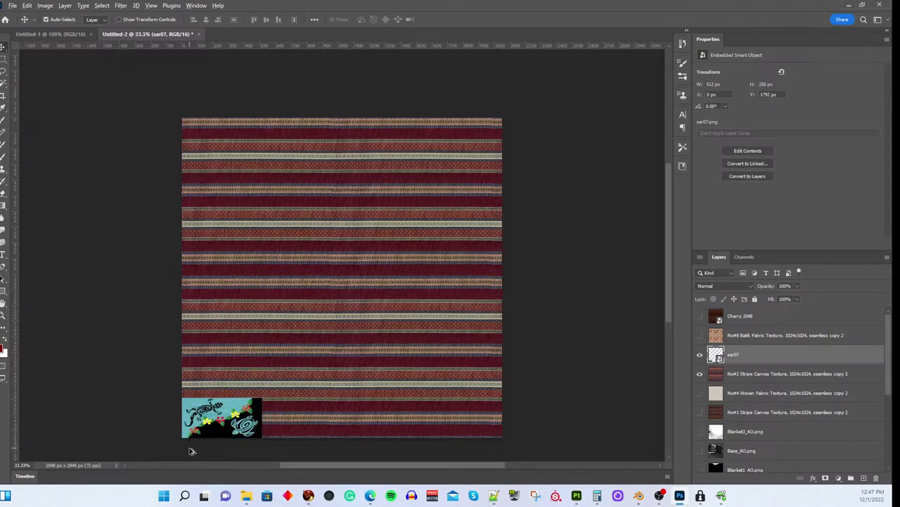
Step: Duplicate the sar07 tile alongside itself to form a pair, and copy that pair upward twice
drag(225, 422, 305, 422)
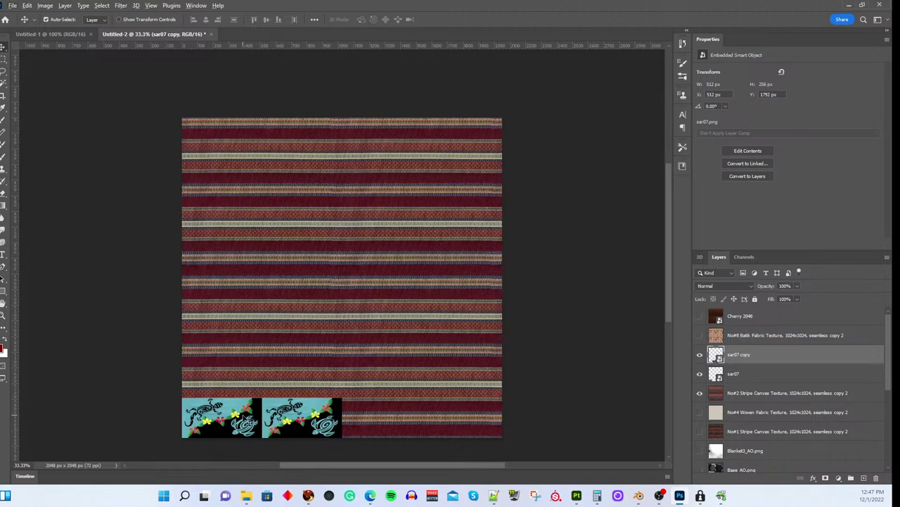
shift+click(246, 420)
drag(225, 423, 256, 323)
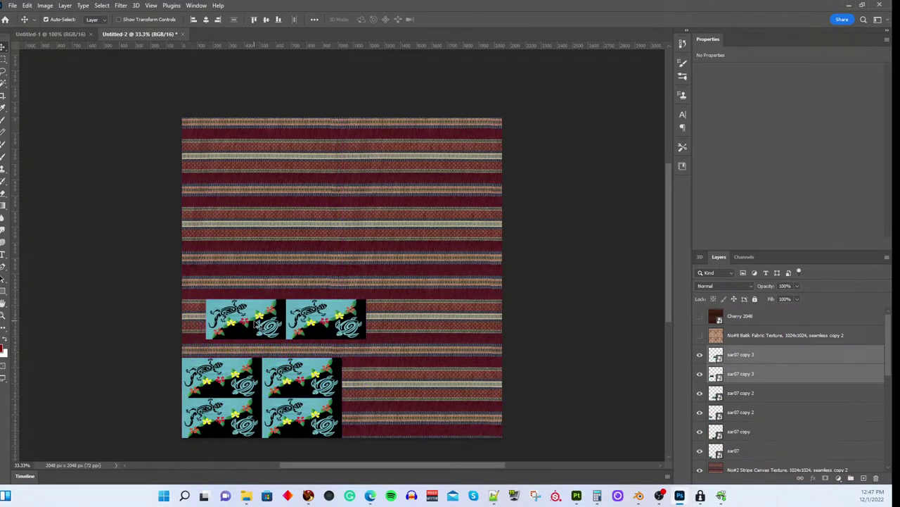
Step: Undo the last duplication and delete the extra sar07 tiles, leaving a single tile above the No#2 stripe layer
key(ctrl+z)
key(ctrl+z)
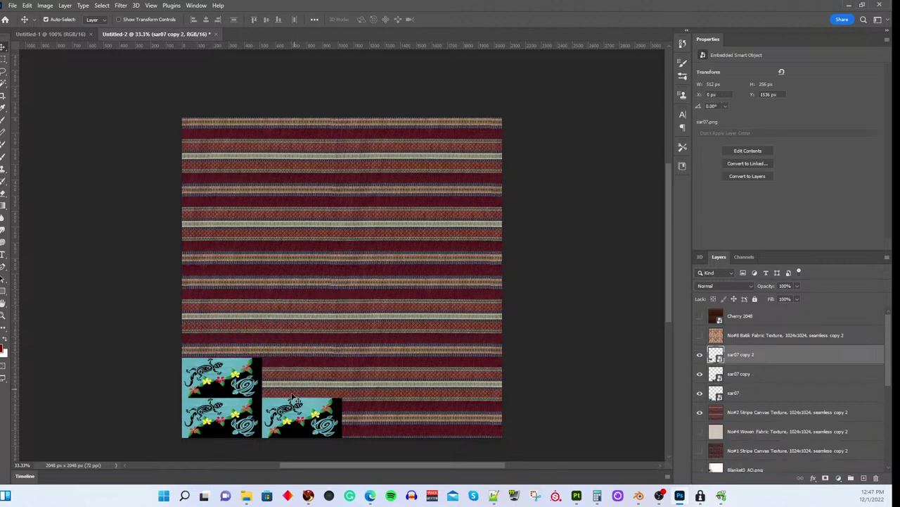
click(280, 408)
key(ctrl+z)
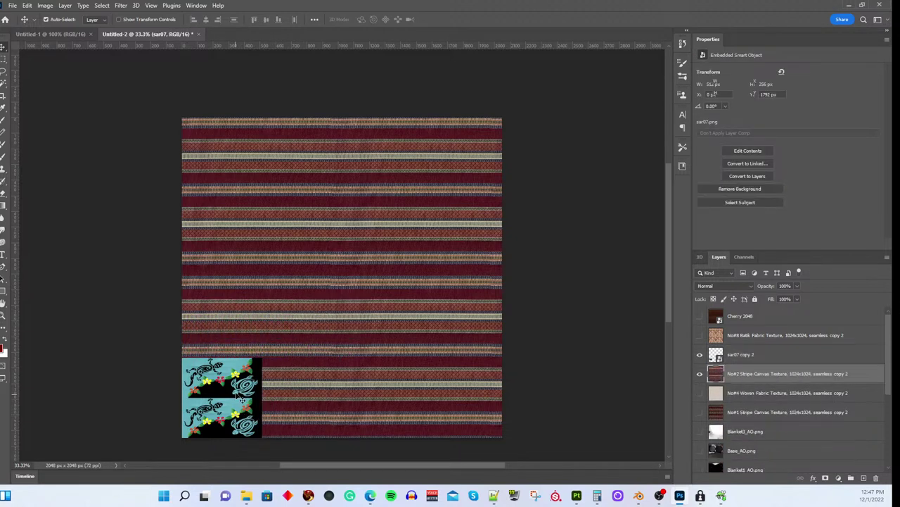
key(Delete)
Step: Move the sar07 tile toward the middle of the canvas and stretch it freely to about 965 by 985 px
drag(240, 394, 301, 309)
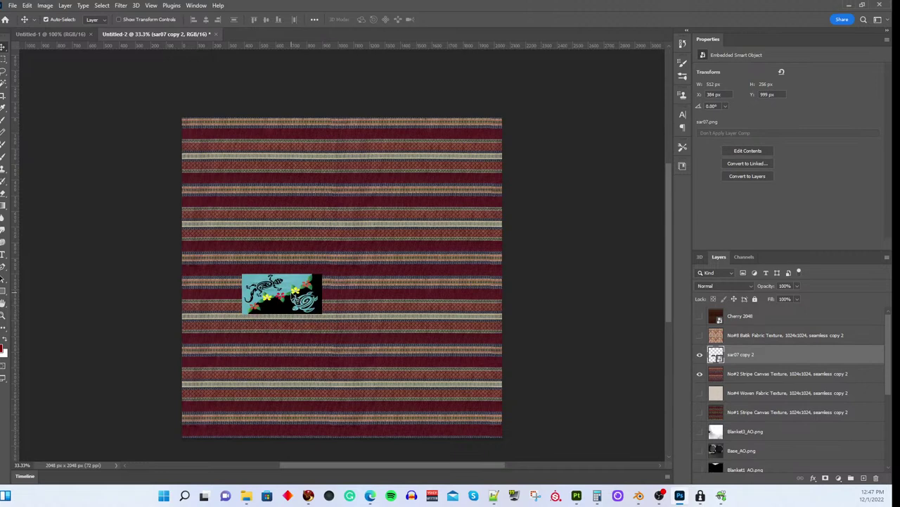
key(ctrl+t)
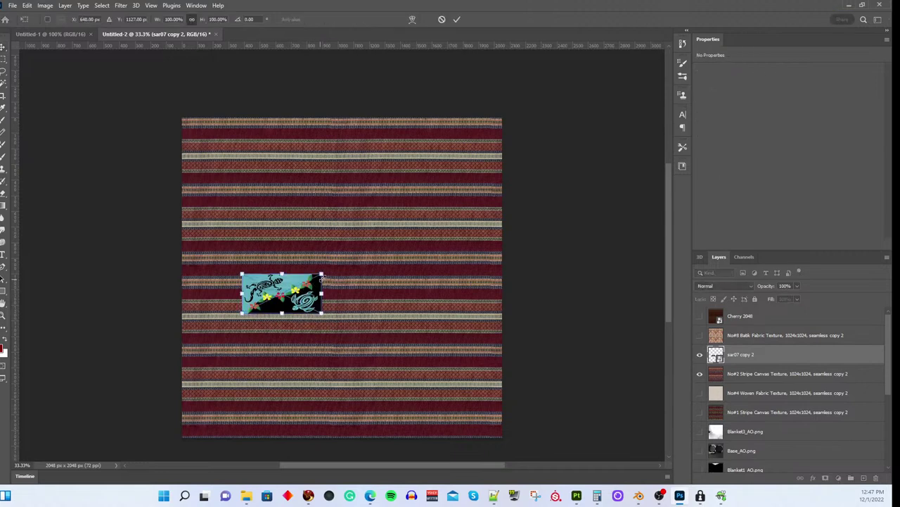
drag(323, 272, 420, 225)
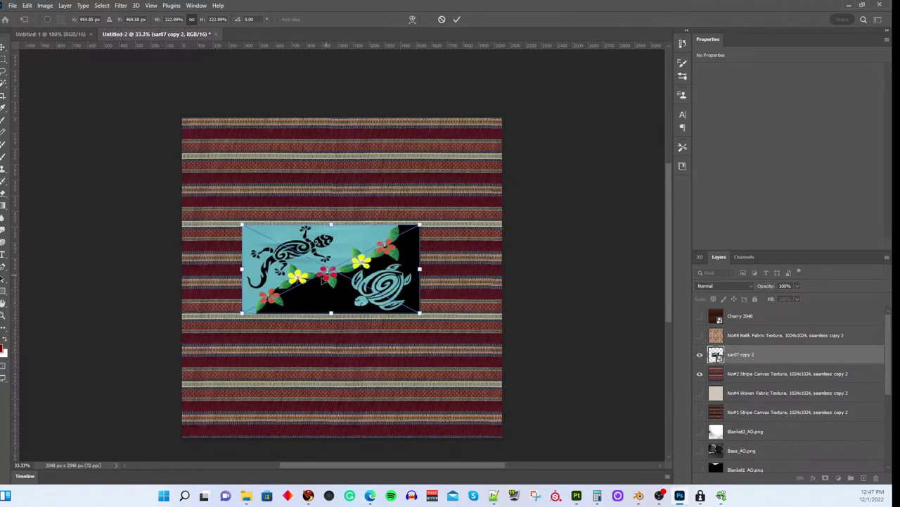
drag(330, 224, 325, 149)
key(ctrl+z)
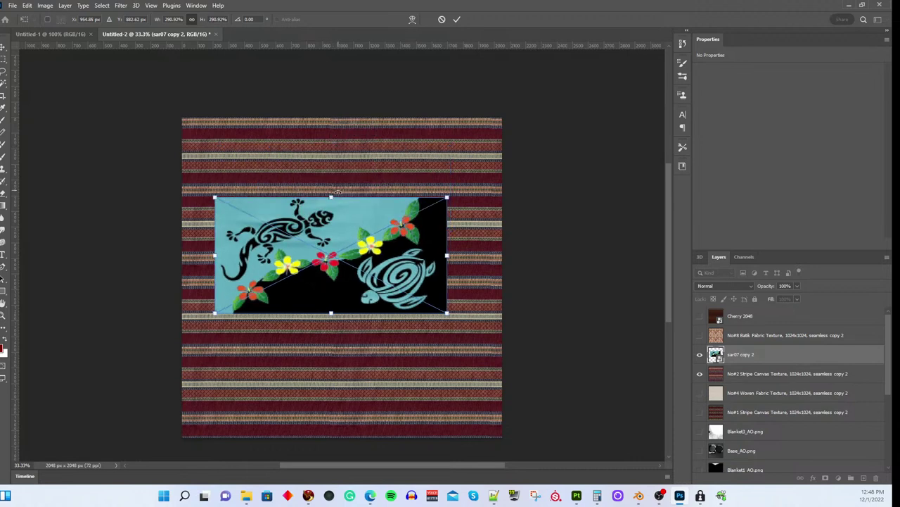
drag(331, 195, 332, 160)
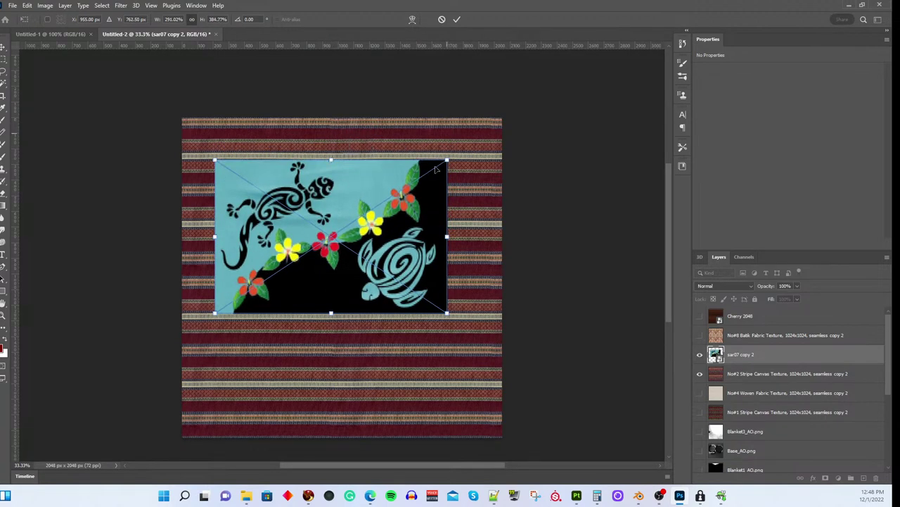
drag(448, 239, 365, 238)
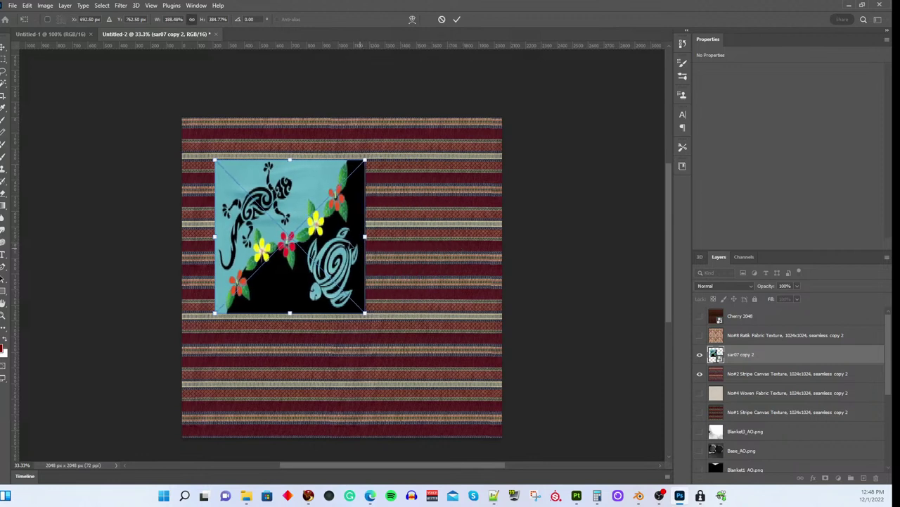
click(457, 19)
Step: Duplicate the enlarged sar07 tile beside itself from the canvas's lower-left corner and flip the copy horizontally
drag(295, 231, 304, 298)
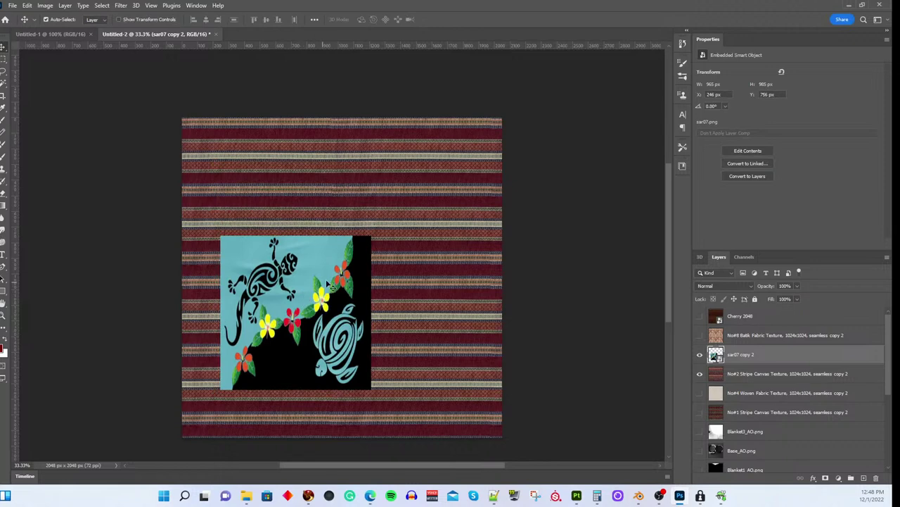
drag(286, 310, 397, 349)
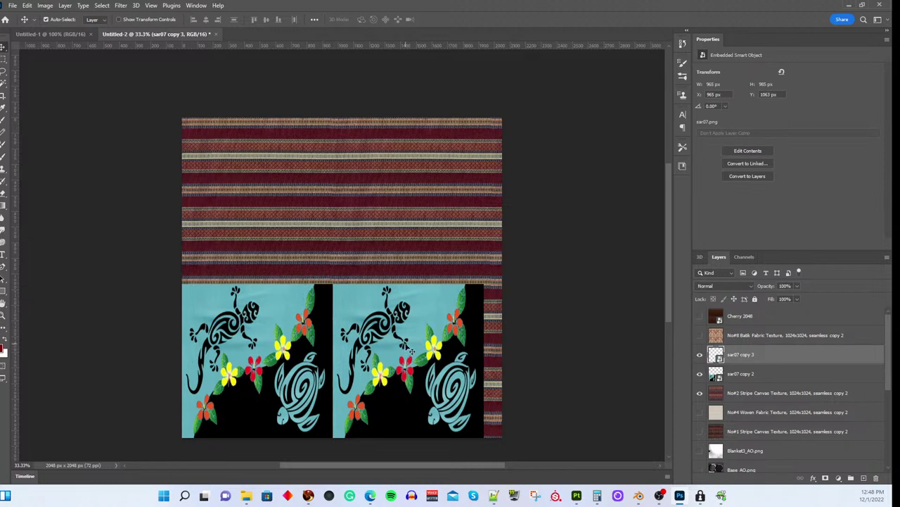
click(28, 6)
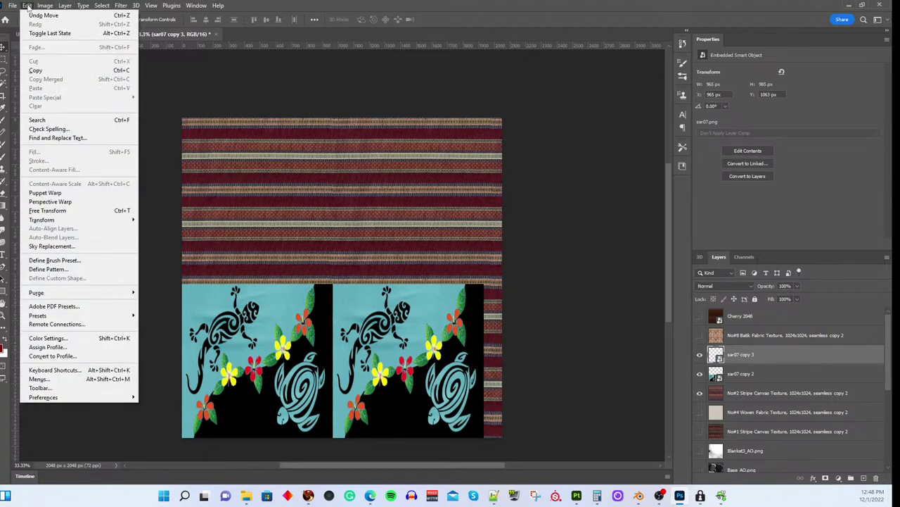
mouse_move(65, 220)
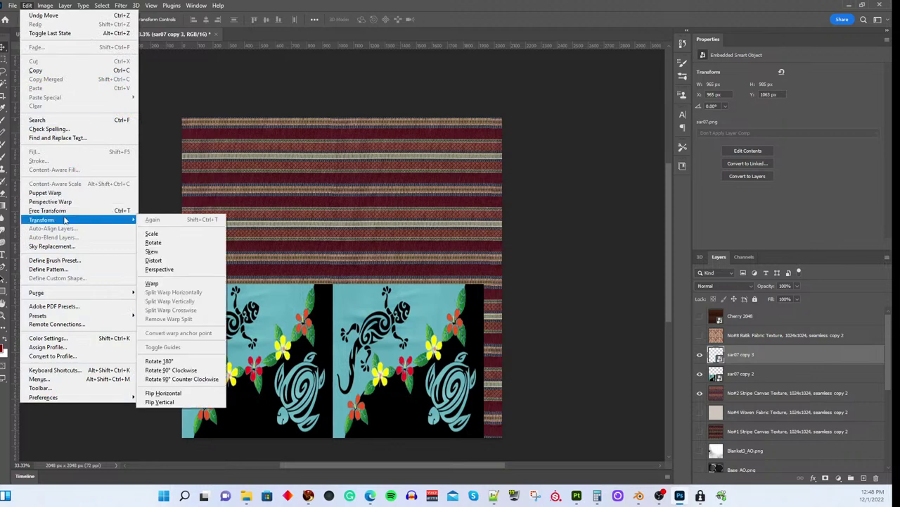
click(183, 394)
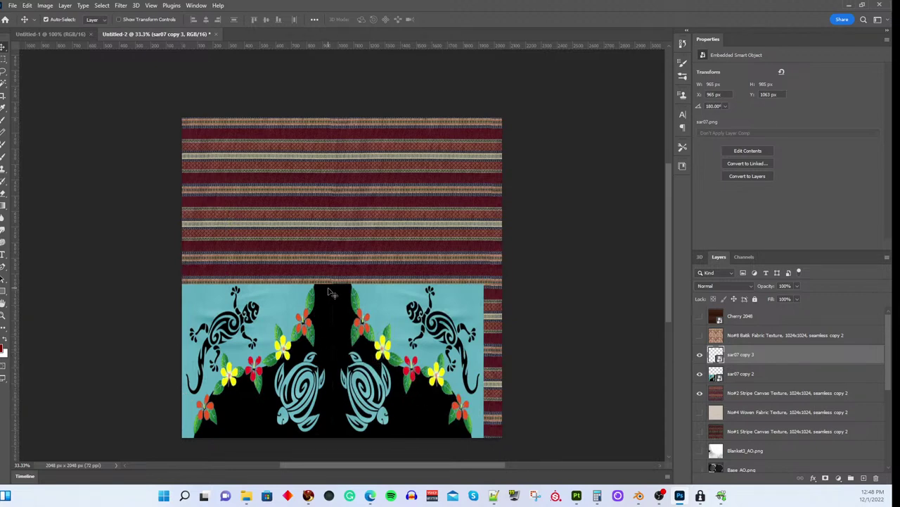
Step: Nudge the flipped copy 3 px toward the original tile and merge the two sar07 layers
click(567, 348)
click(437, 374)
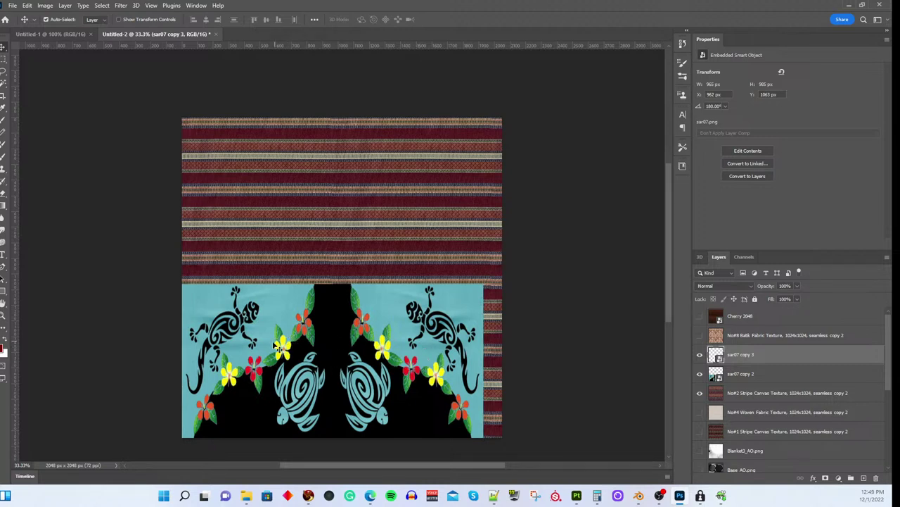
shift+click(307, 340)
right_click(764, 362)
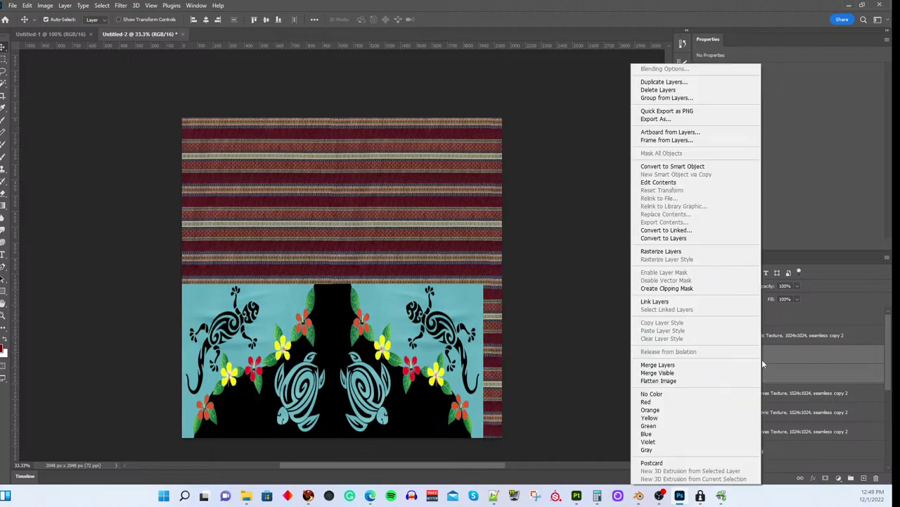
click(693, 366)
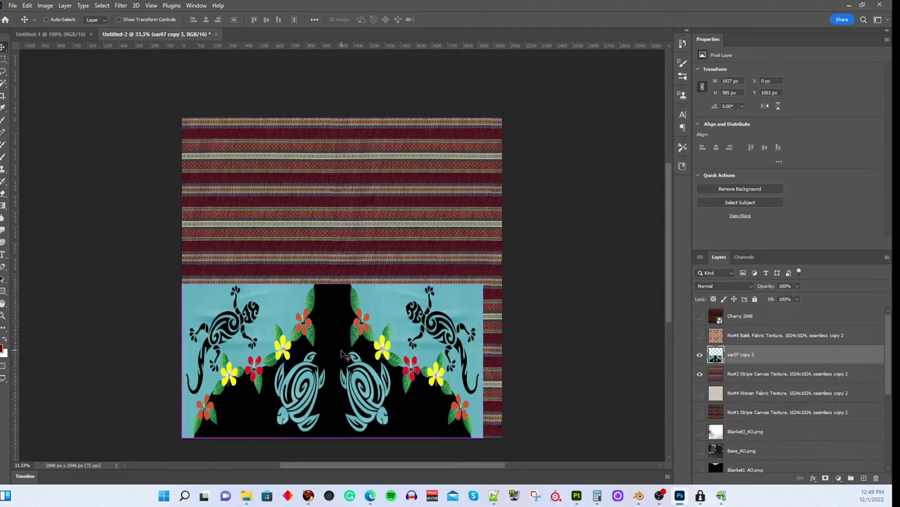
Step: Stretch the merged sar07 pair to 2048 by 1024 px so it fills the lower half of the canvas
key(ctrl+t)
drag(482, 360, 501, 360)
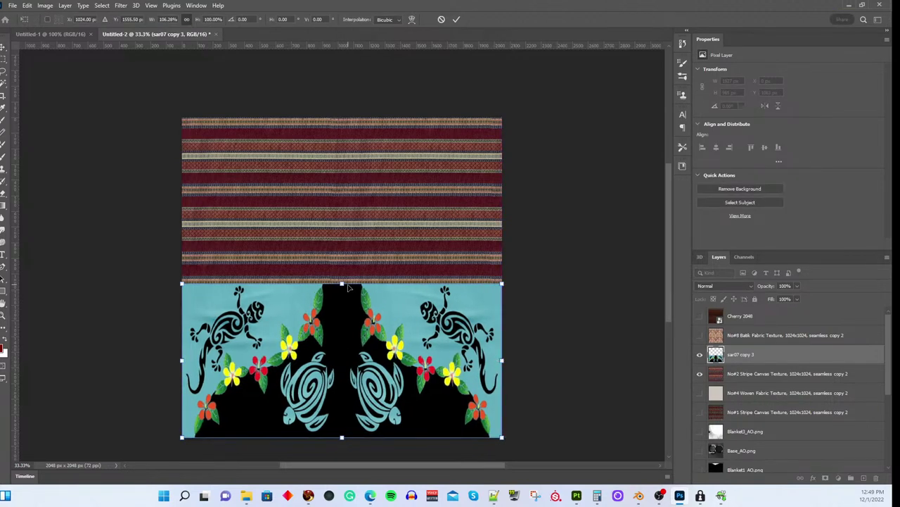
mouse_move(342, 283)
mouse_down()
mouse_move(342, 259)
mouse_move(341, 278)
mouse_up()
click(457, 20)
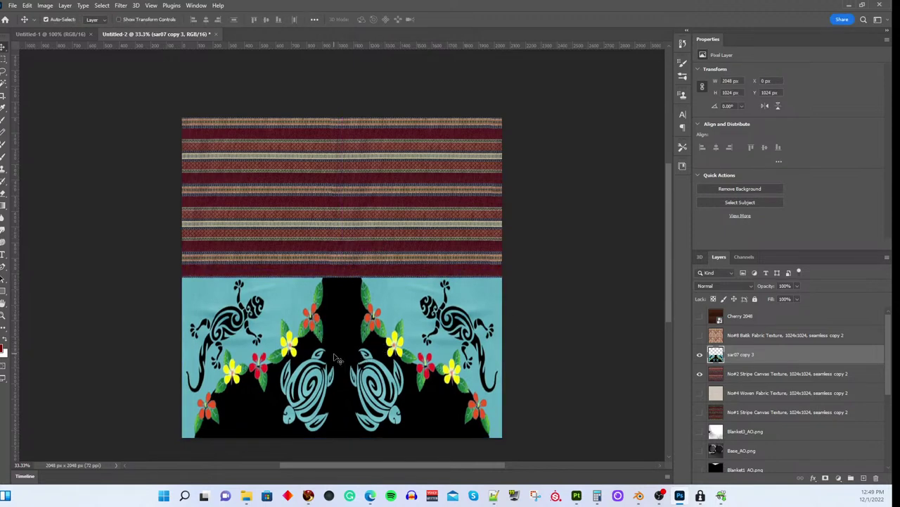
Step: Duplicate the merged sar07 pair to fill the canvas's upper half, and swap the positions of the two pairs
drag(337, 364, 325, 209)
key(ctrl+j)
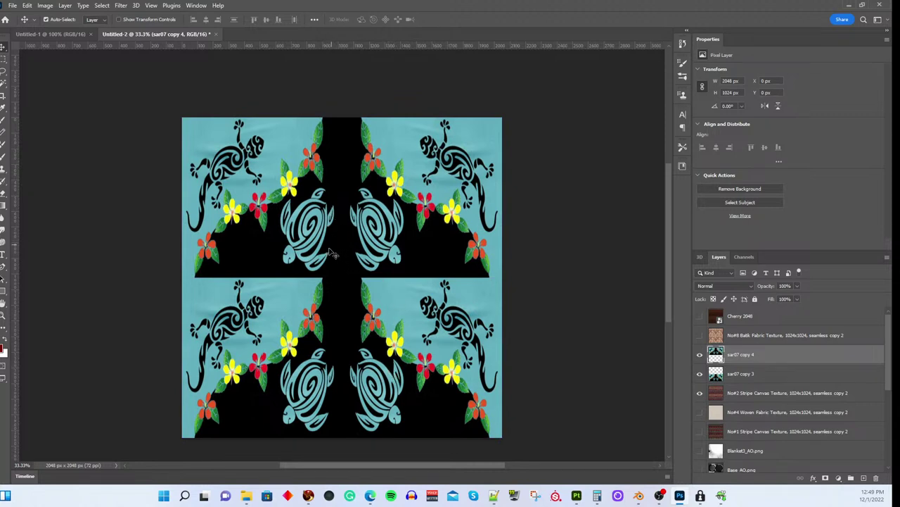
drag(310, 233, 367, 387)
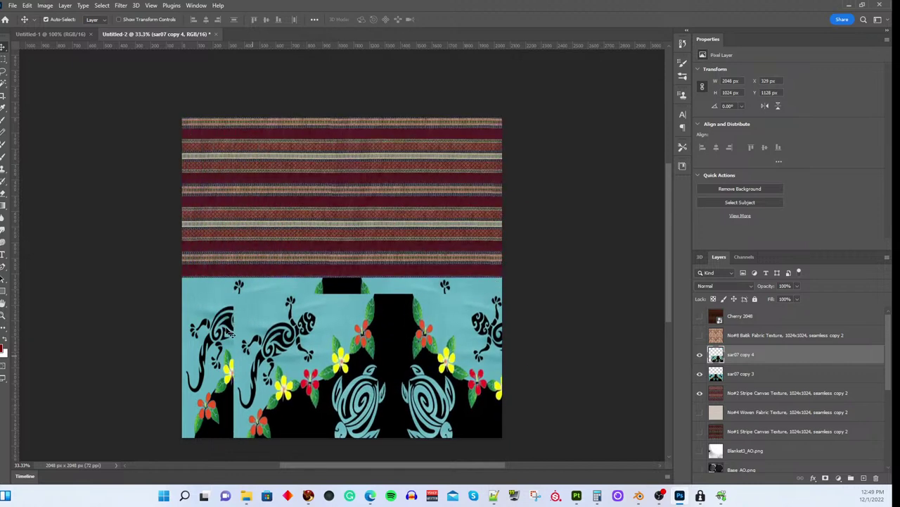
drag(209, 317, 209, 156)
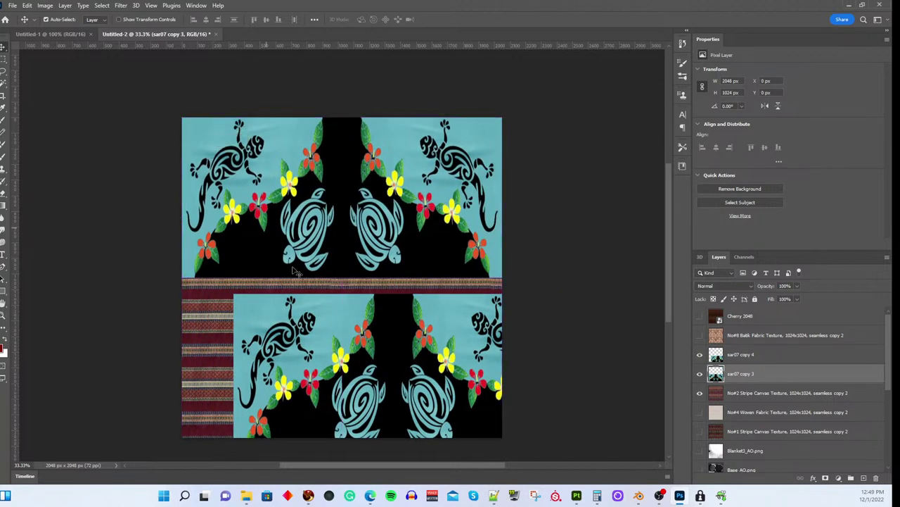
drag(288, 330, 234, 314)
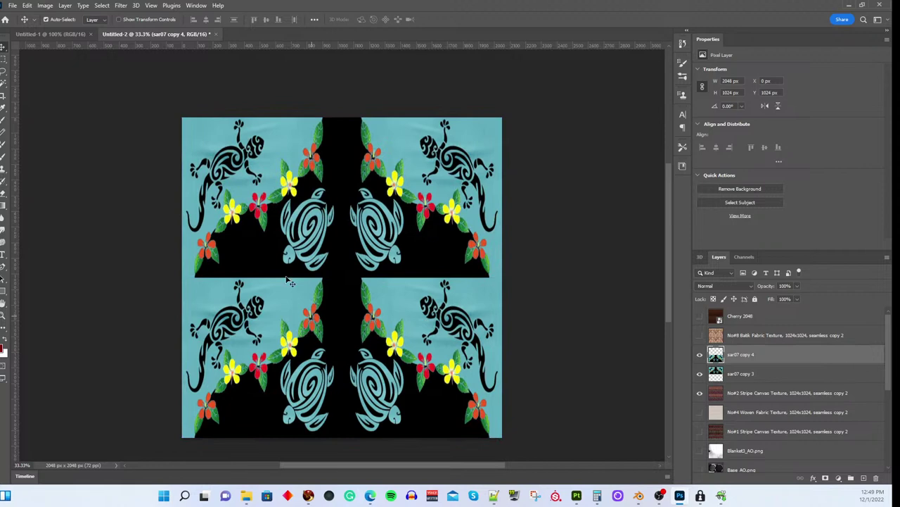
Step: Flip the lower sar07 pair vertically so it mirrors the upper pair
click(27, 6)
mouse_move(48, 220)
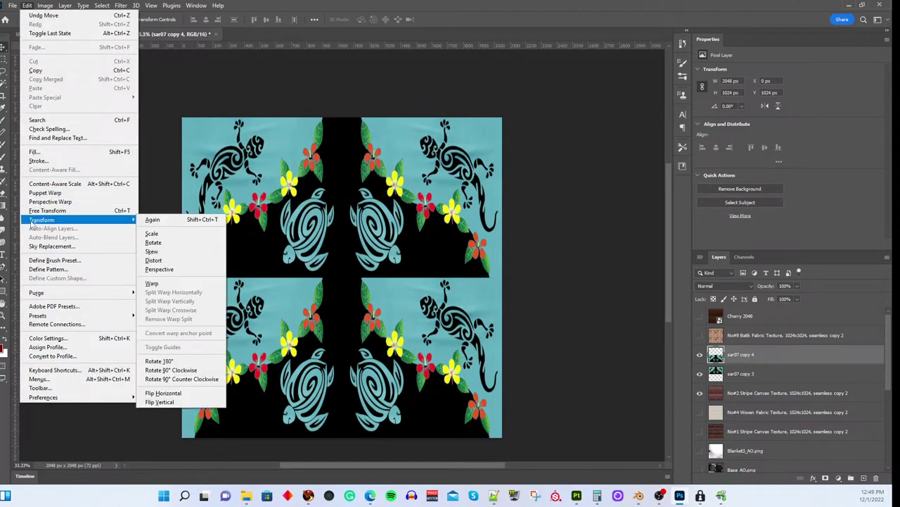
click(188, 401)
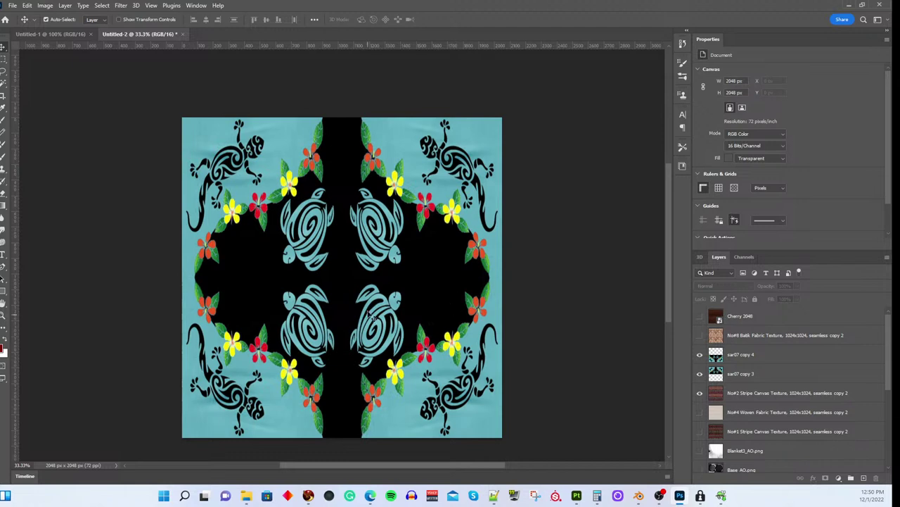
Step: Merge the sar07 copy 4 and sar07 copy 3 layers into one layer
click(741, 359)
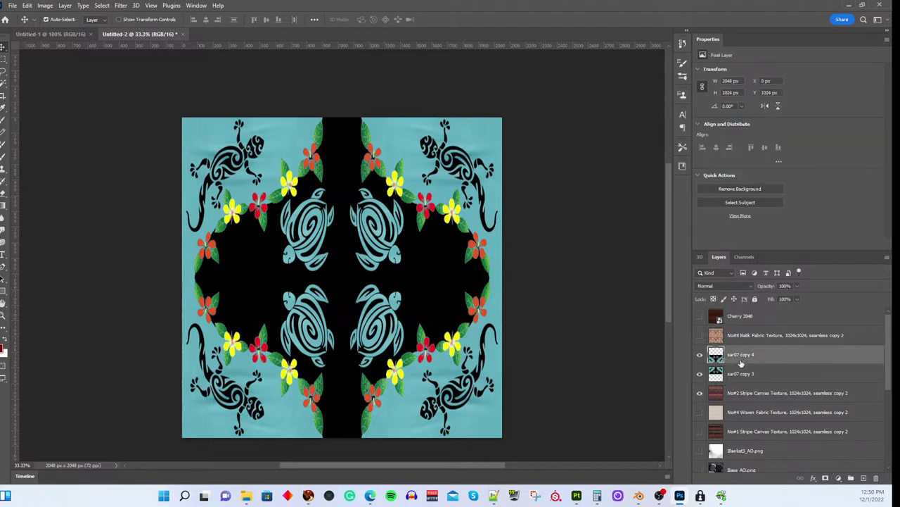
ctrl+click(742, 374)
right_click(743, 374)
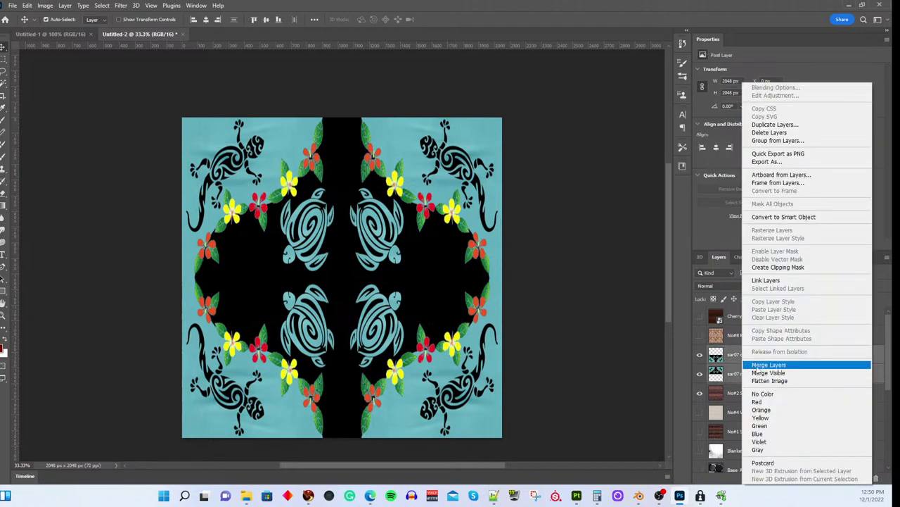
click(767, 365)
Step: Set the merged sar07 layer to Multiply, hide the No#2 stripe layer, and show the Blanket2_AO layer
click(711, 288)
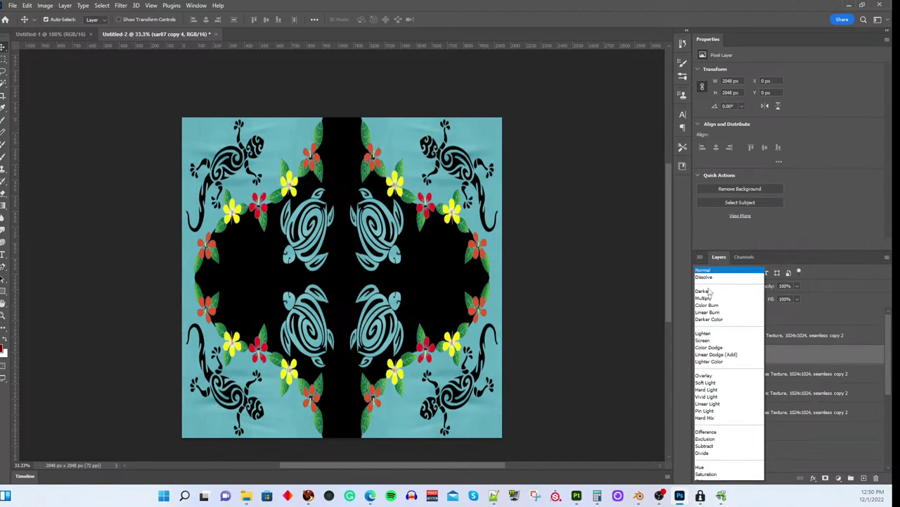
click(704, 297)
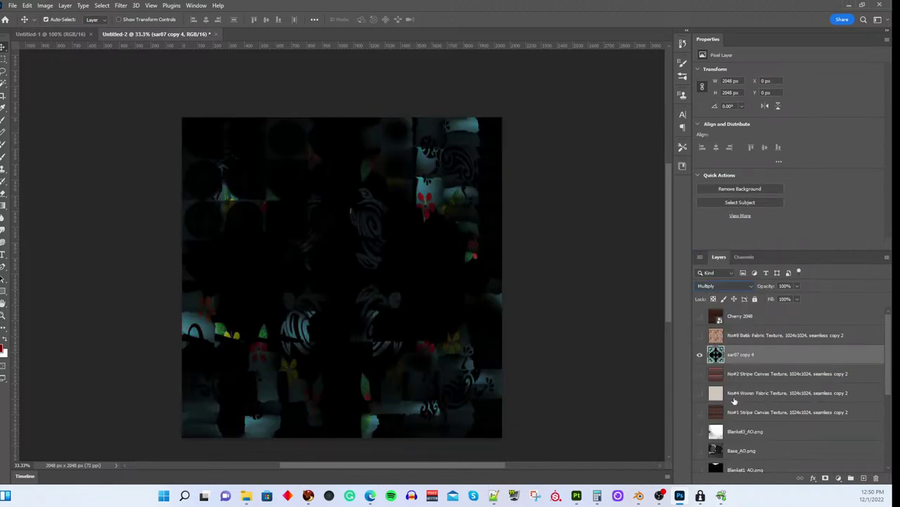
scroll(735, 400, down, 2)
click(700, 393)
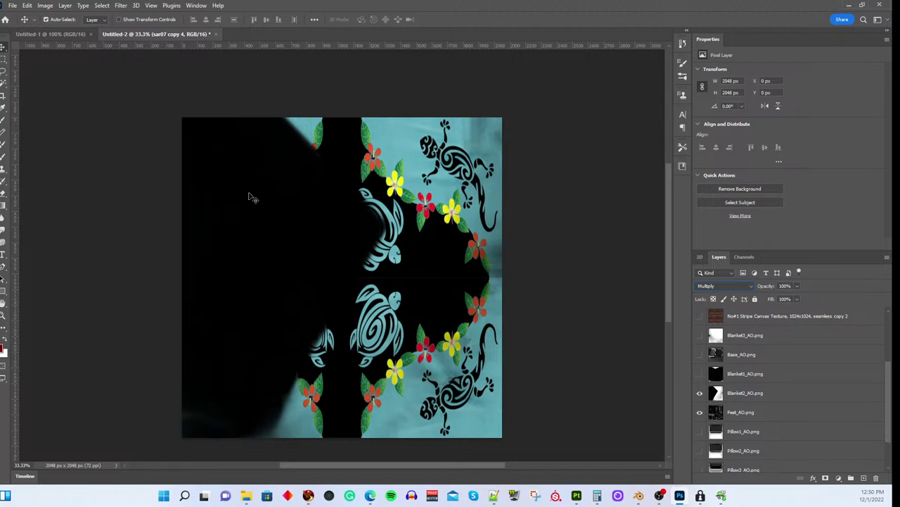
Step: Undo the layer visibility changes, the Multiply blending and the merge of the two sar07 halves
key(ctrl+z)
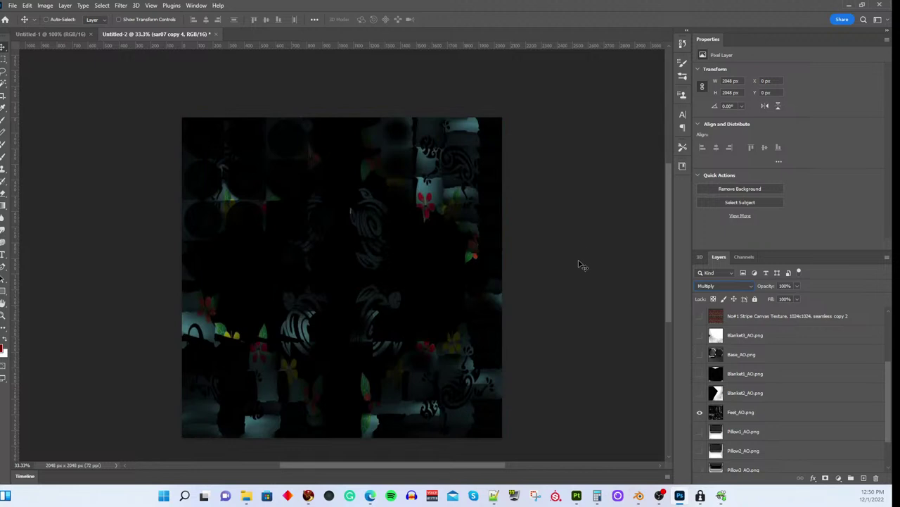
key(ctrl+z)
key(ctrl+z)
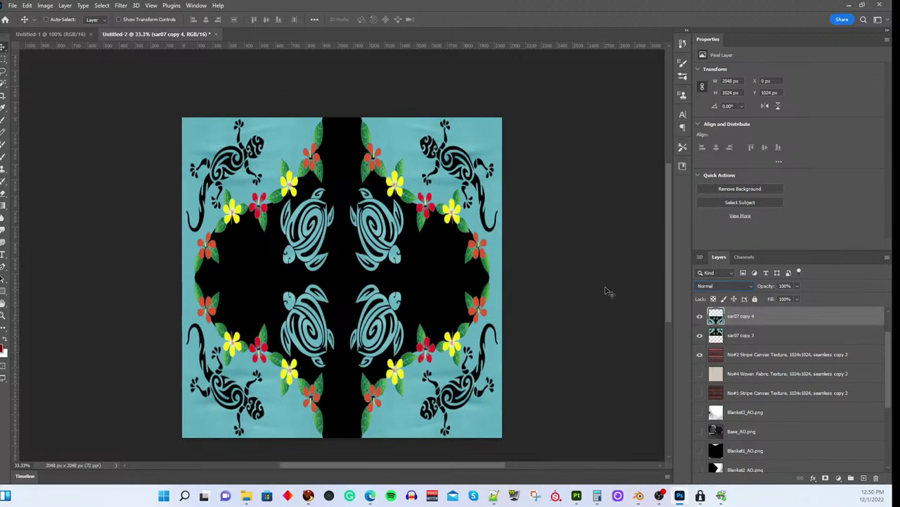
Step: Select the upper sar07 half and nudge it down 3 px to close the seam between the halves
ctrl+click(581, 331)
click(740, 322)
click(417, 246)
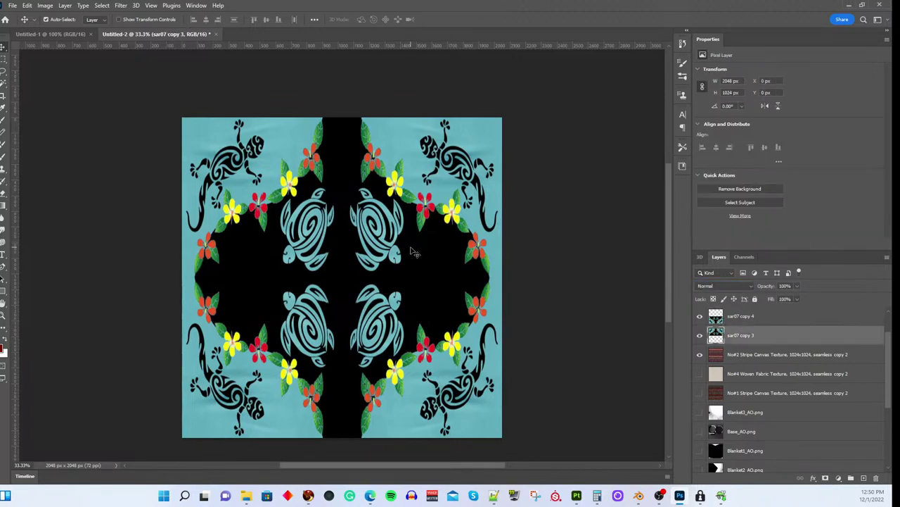
key(Down)
key(Down)
key(Down)
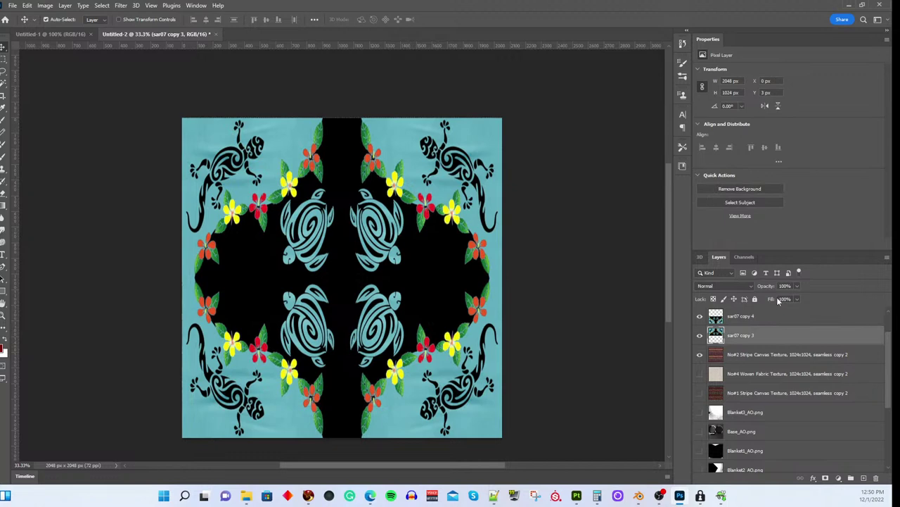
Step: Merge the nudged upper half with the lower half into a single sar07 layer
ctrl+click(750, 317)
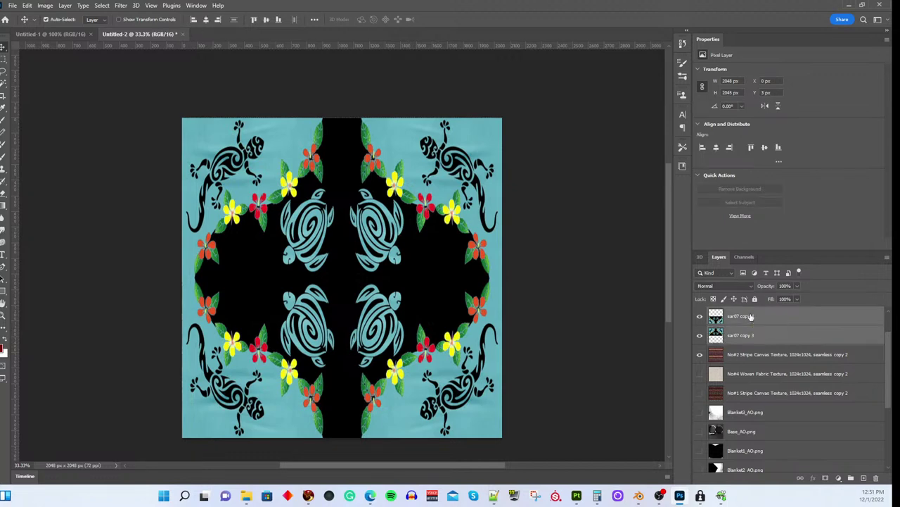
right_click(751, 317)
click(777, 365)
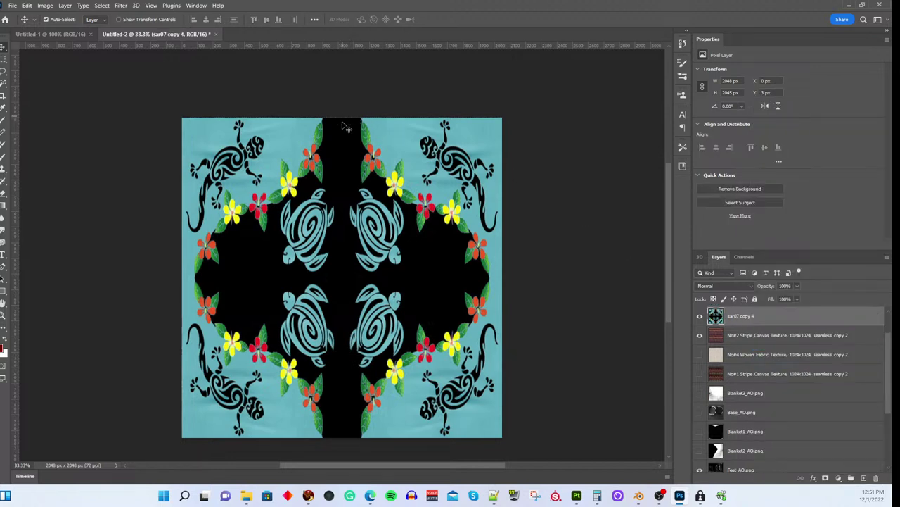
Step: Free-transform the merged sar07 layer, stretching its upper edge to the canvas edge for a height of 2048 px
key(ctrl)
key(ctrl+t)
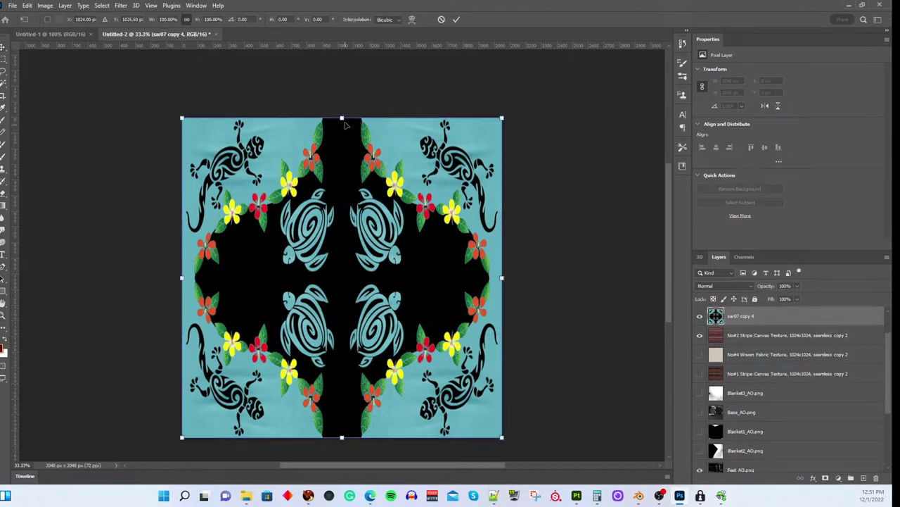
mouse_move(343, 117)
mouse_down()
mouse_move(344, 93)
mouse_move(347, 115)
mouse_up()
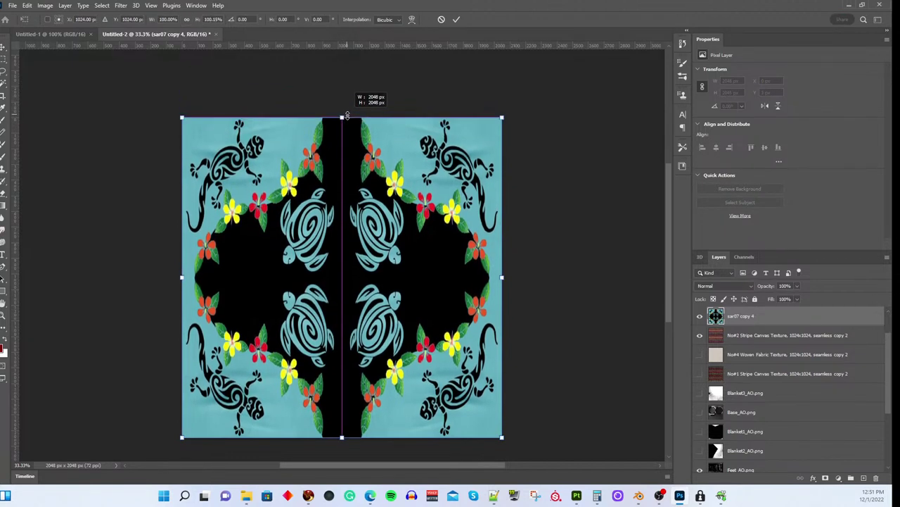
click(456, 19)
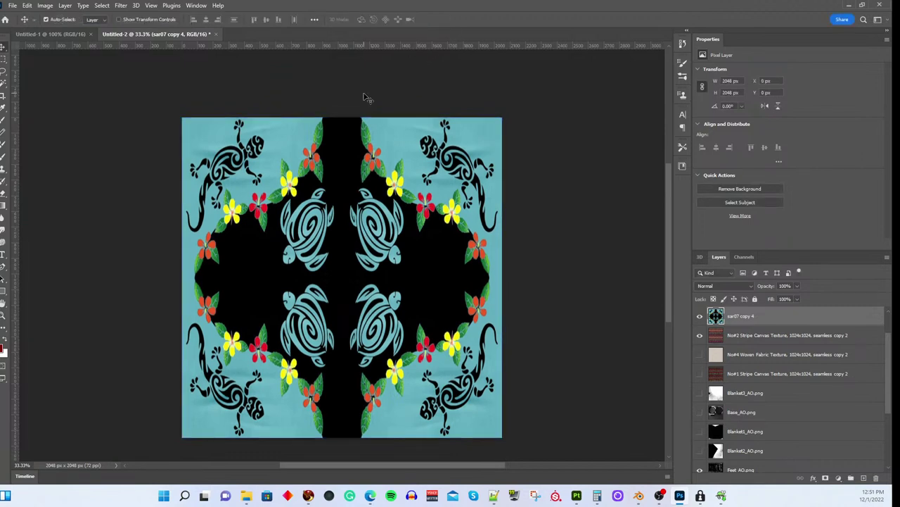
Step: Set the merged sar07 layer to Multiply and hide the No#2 Stripe Canvas Texture and Feet_AO layers
click(706, 286)
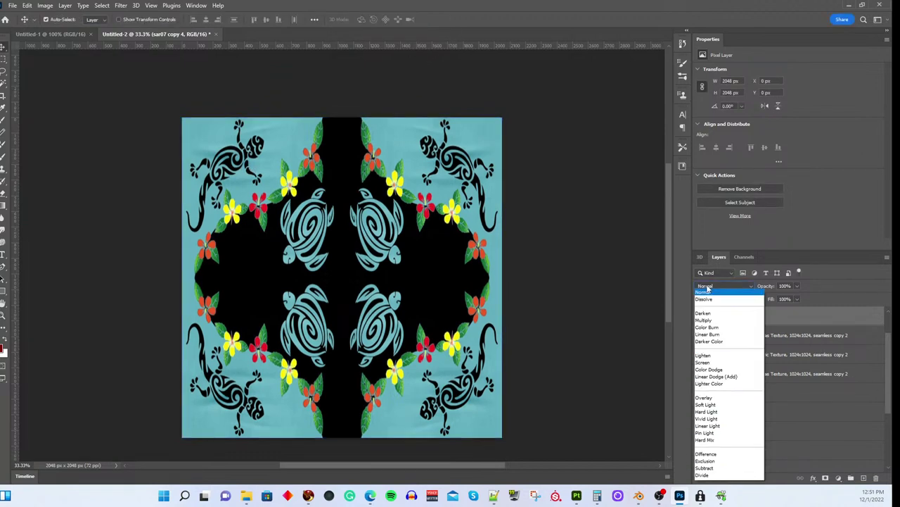
click(703, 320)
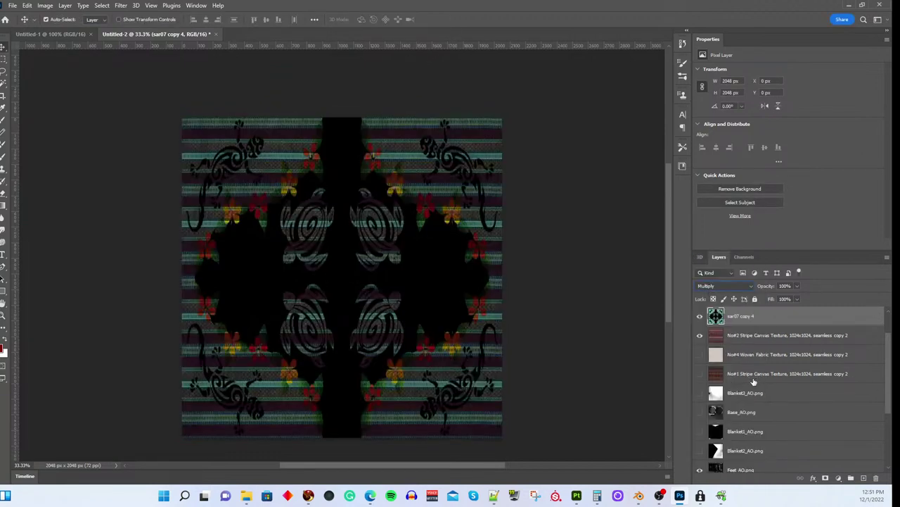
scroll(737, 387, down, 2)
scroll(737, 382, up, 2)
click(740, 337)
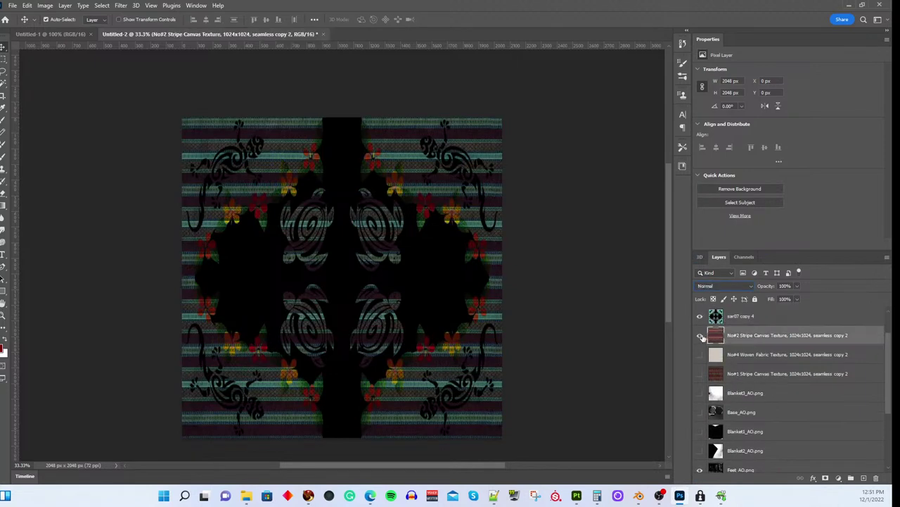
scroll(741, 349, down, 3)
click(700, 373)
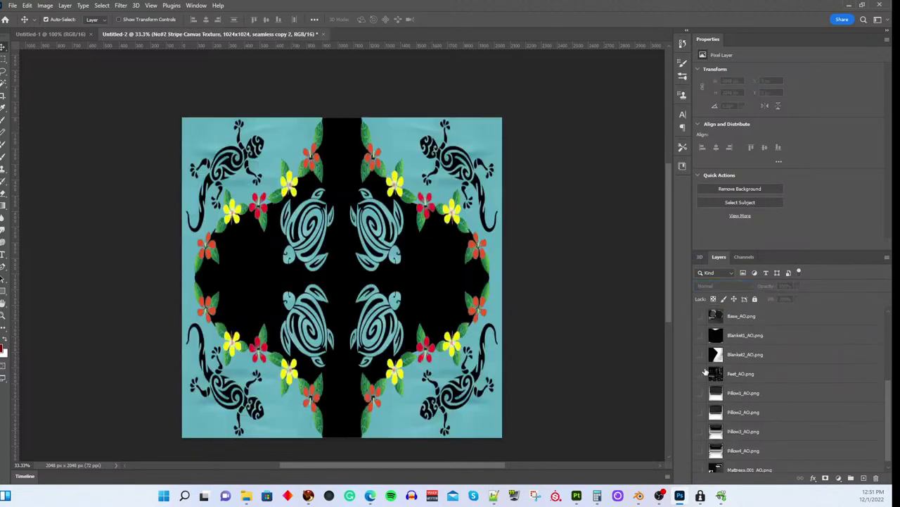
Step: Preview the Blanket1_AO shading under the sar07 pattern and hide it again
click(700, 335)
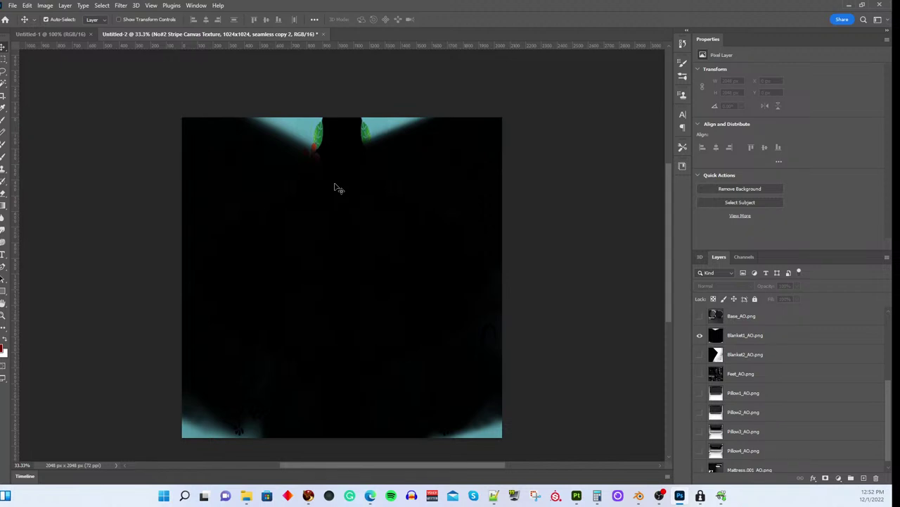
click(701, 338)
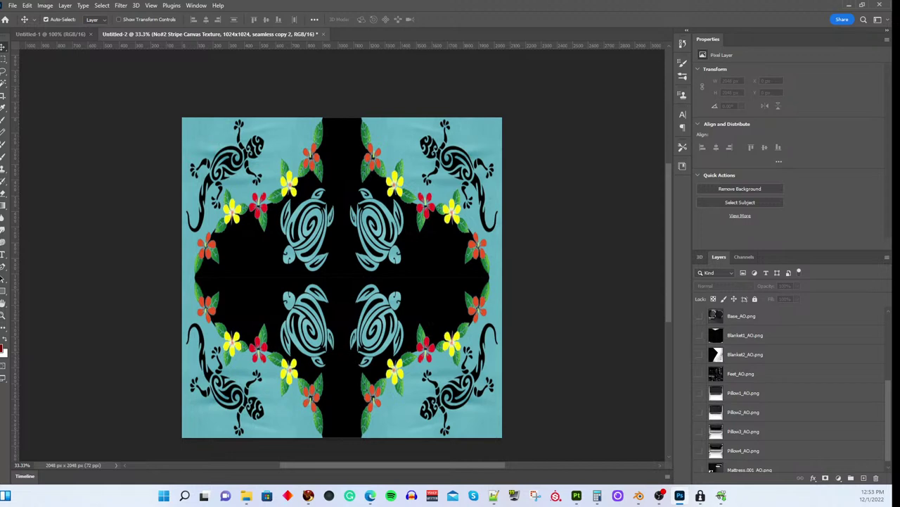
Step: Open the existing file mahattan swingers bed TEXTURES.psd
click(13, 7)
click(23, 24)
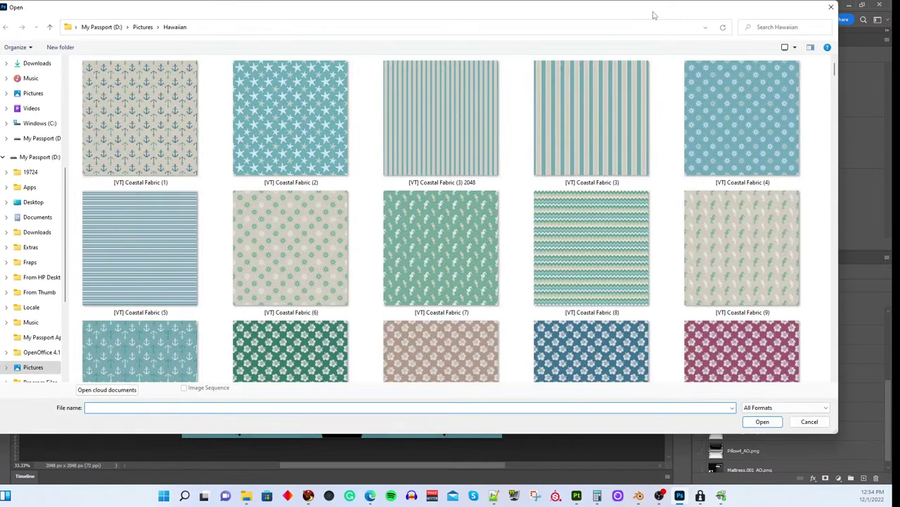
key(Escape)
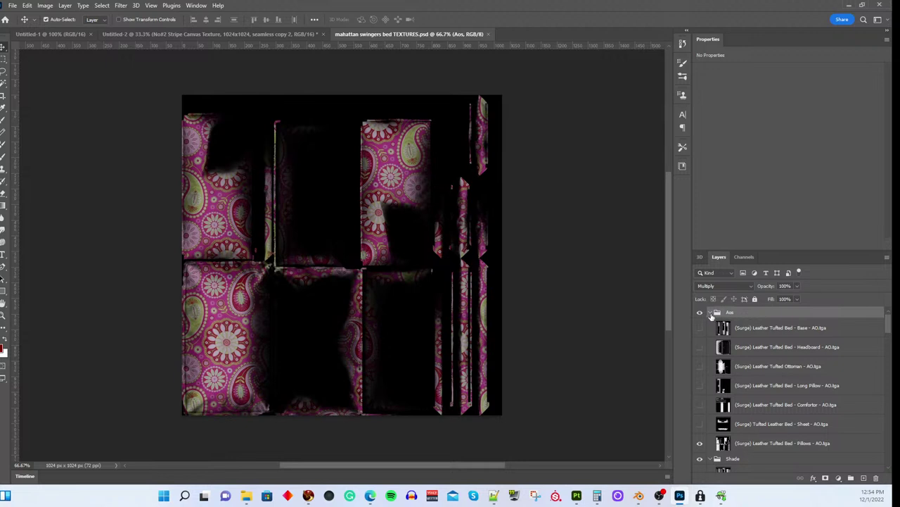
Step: Collapse the Aos, Shade, Light and Textures groups so only the four group names are listed
click(712, 313)
click(711, 324)
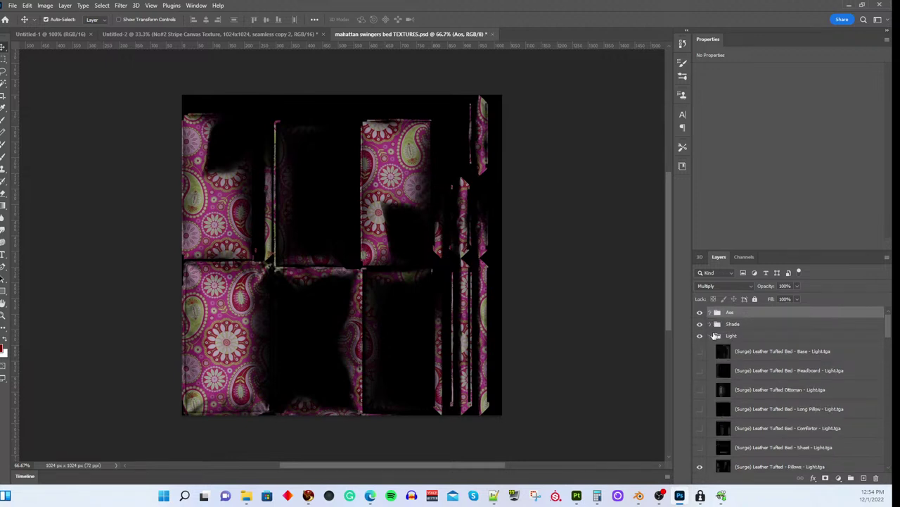
click(716, 336)
click(710, 336)
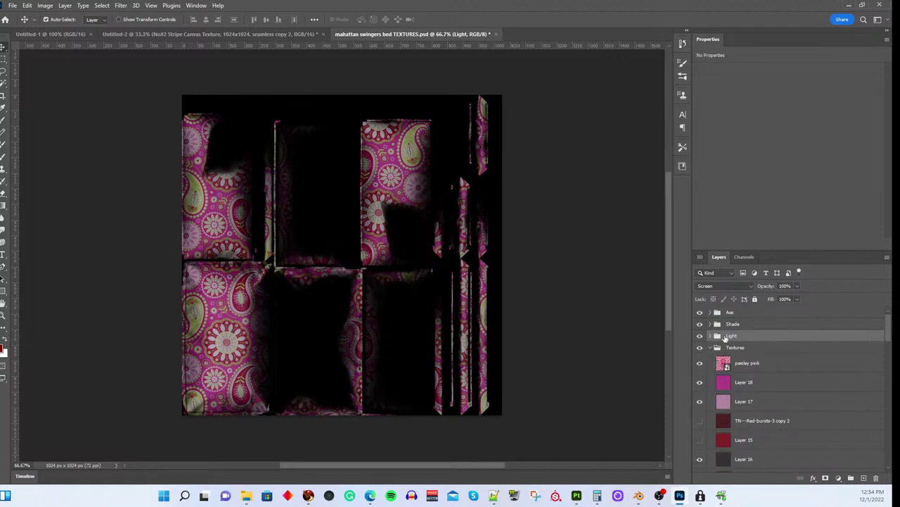
click(711, 347)
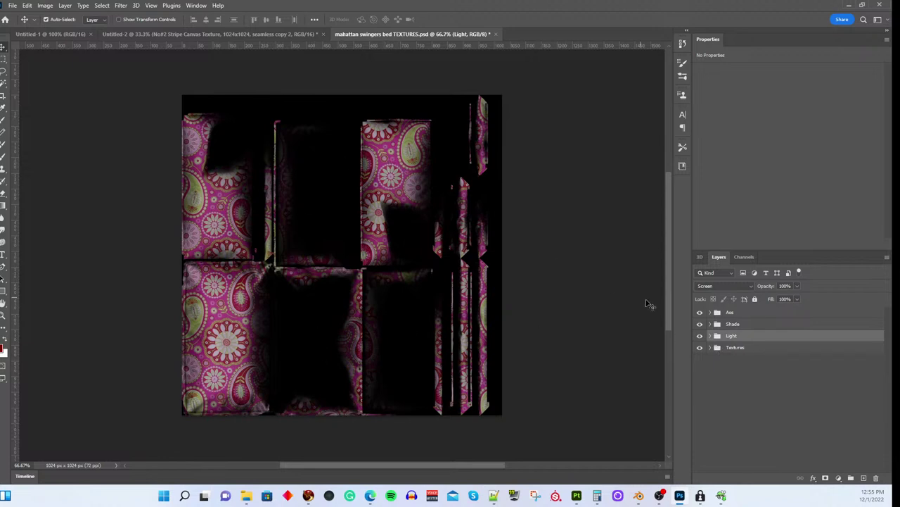
Step: Expand the Textures group and compare the paisley texture with the Aos, Shade and Light groups hidden and shown
click(710, 347)
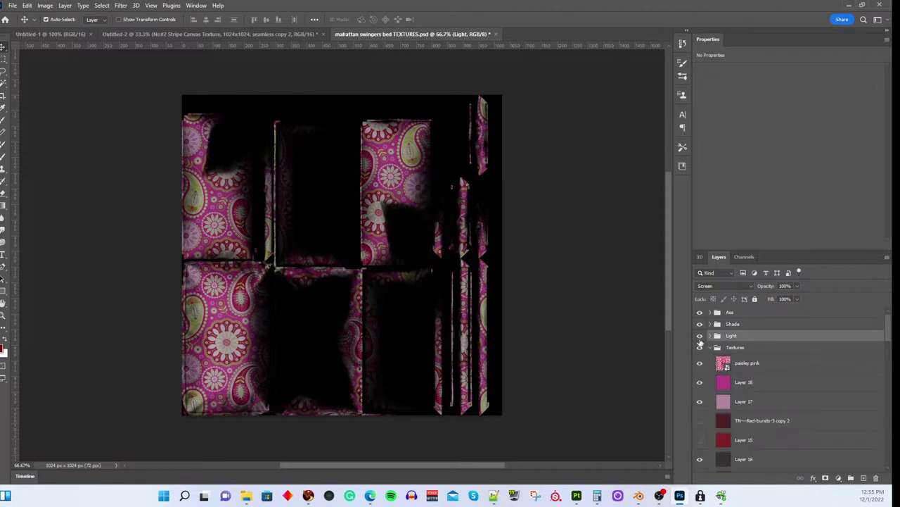
drag(700, 312, 700, 342)
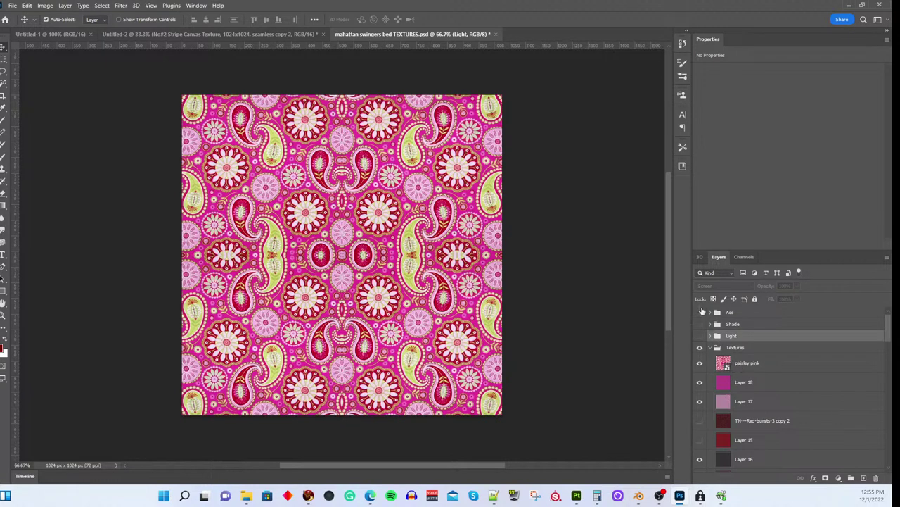
drag(700, 314, 701, 338)
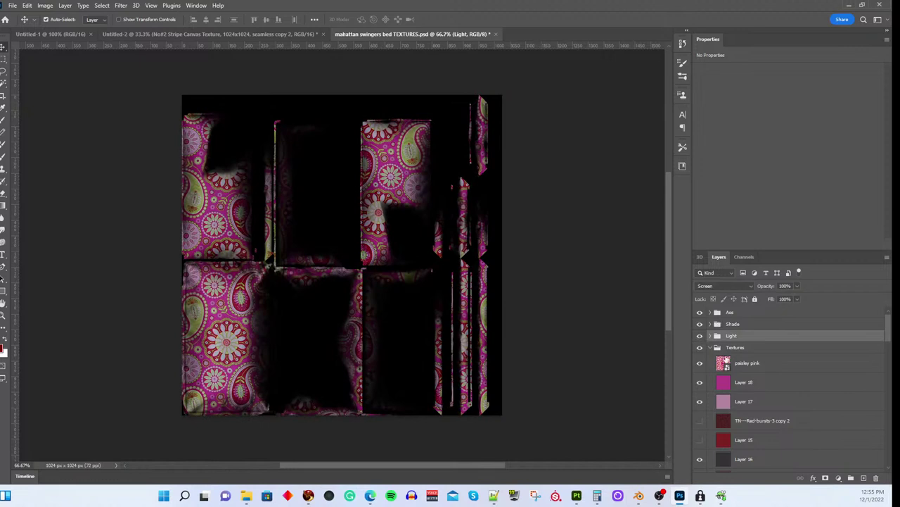
Step: In the Aos group, show the Comfortor AO layer and hide the Pillows AO layer
click(711, 313)
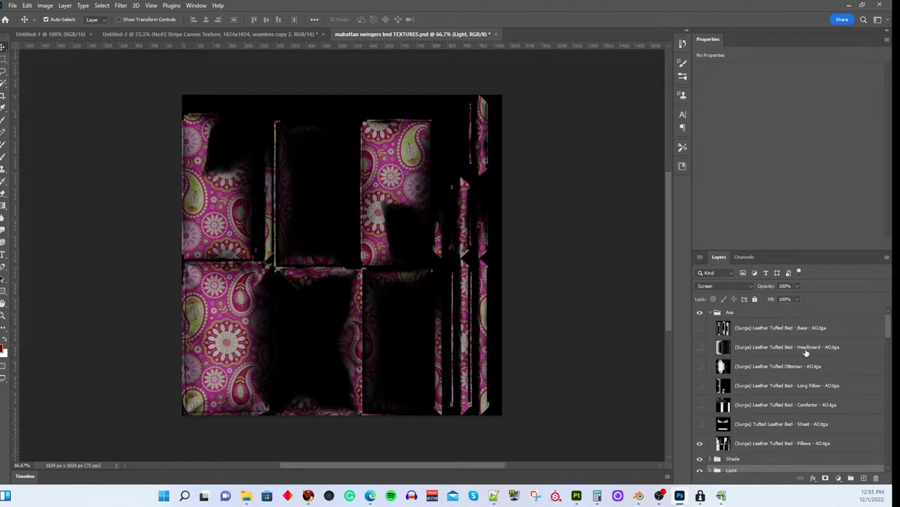
click(700, 405)
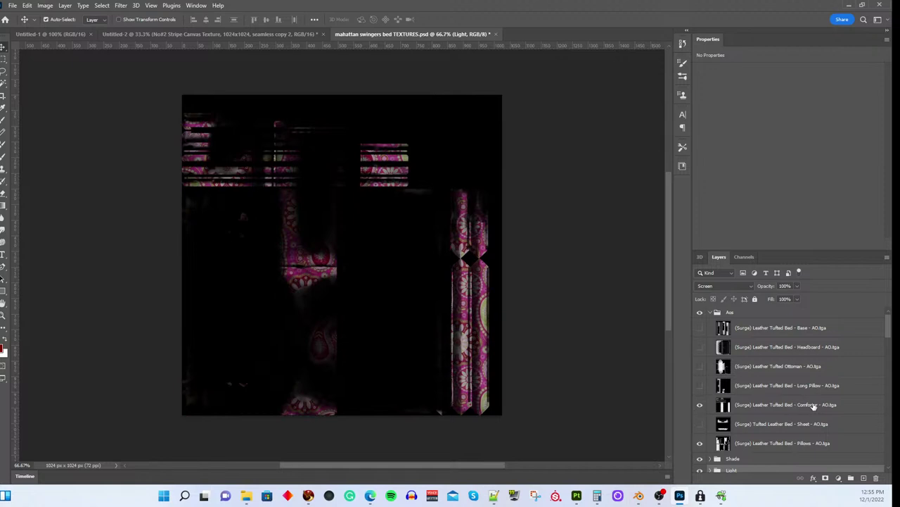
scroll(704, 425, down, 1)
click(700, 408)
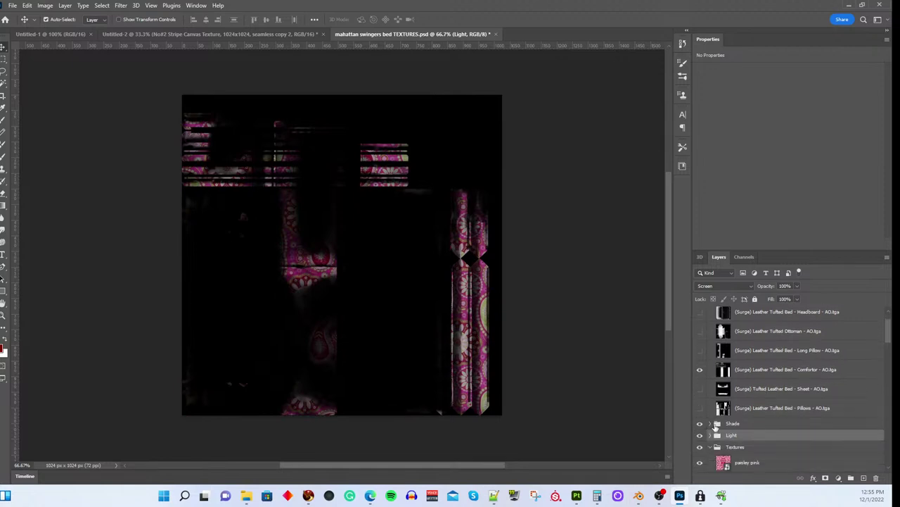
Step: In the Shade group, show the Comfortor Shade layer and hide the Pillows Shade layer
click(717, 424)
scroll(795, 415, down, 3)
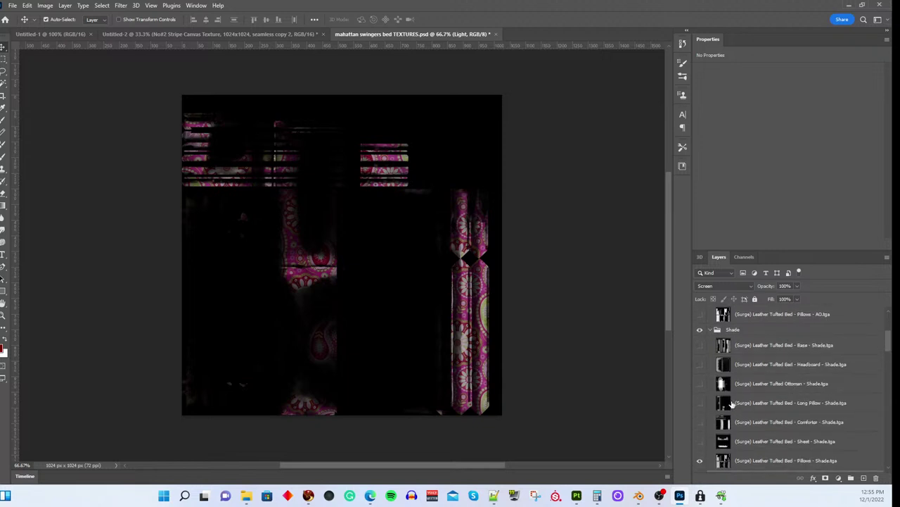
click(700, 422)
scroll(737, 415, down, 1)
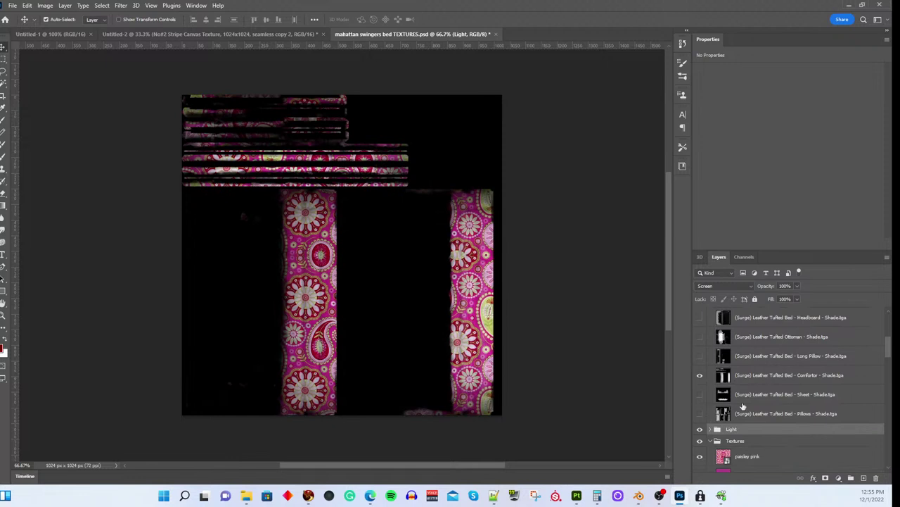
Step: In the Light group, show the Comfortor Light layer and hide the Pillows Light layer
scroll(739, 407, down, 1)
click(710, 382)
scroll(745, 387, down, 1)
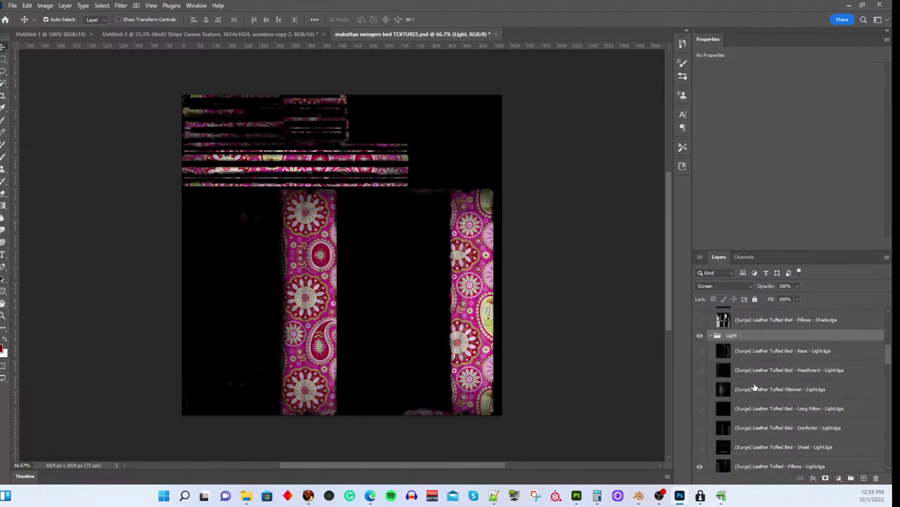
click(700, 427)
scroll(754, 423, down, 1)
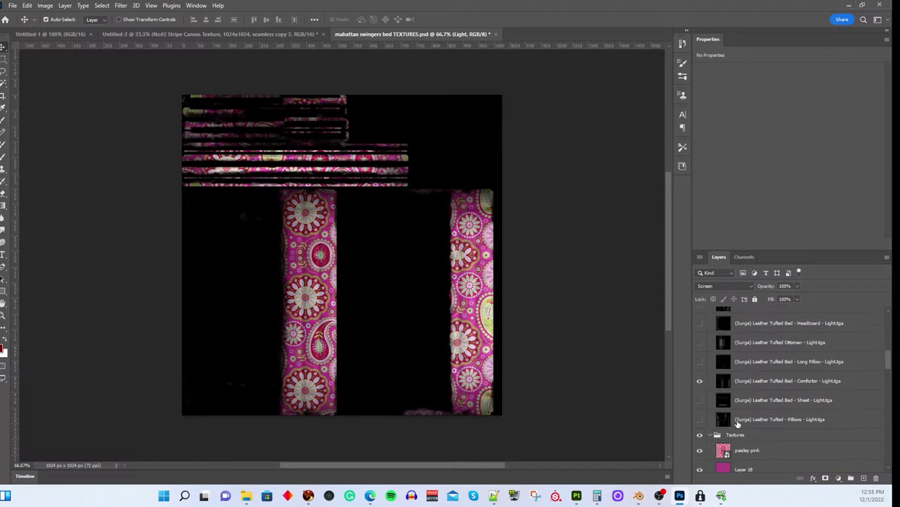
Step: Collapse the Aos, Shade and Light groups to bring the Textures group into reach
scroll(739, 422, up, 5)
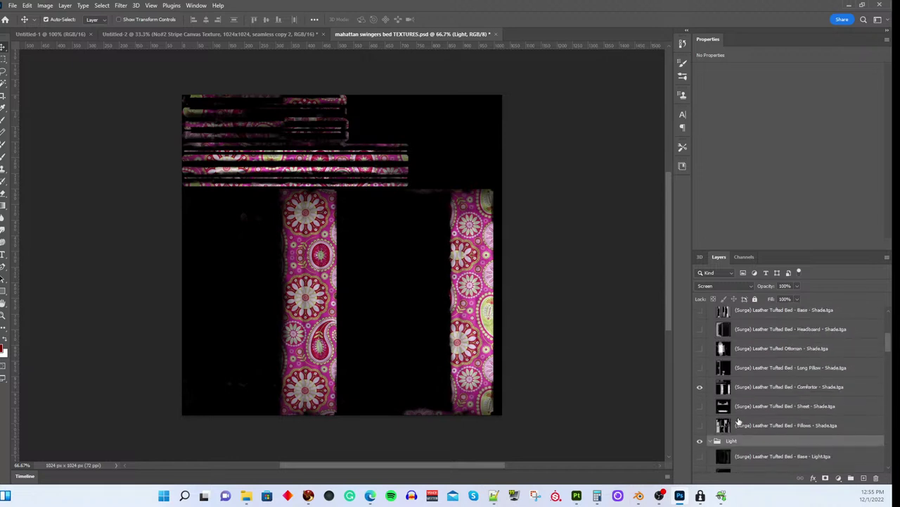
scroll(738, 413, up, 1)
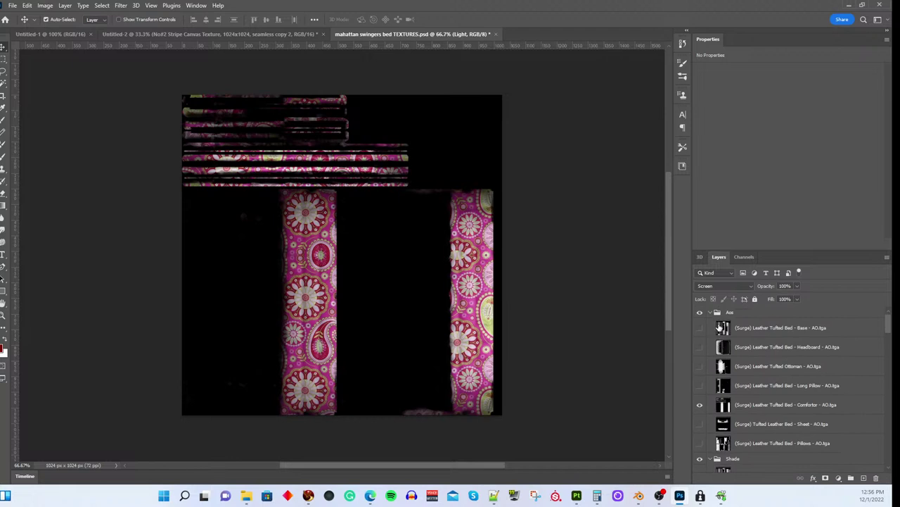
click(710, 312)
click(709, 323)
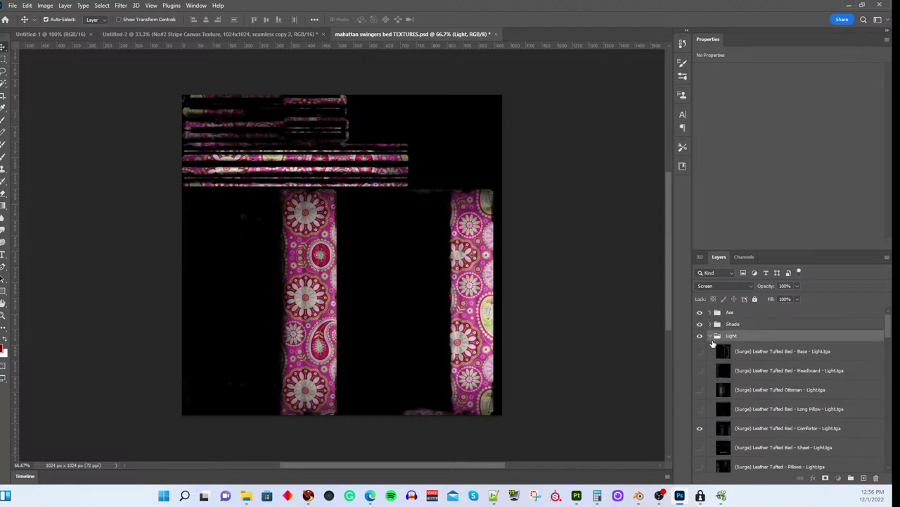
click(711, 336)
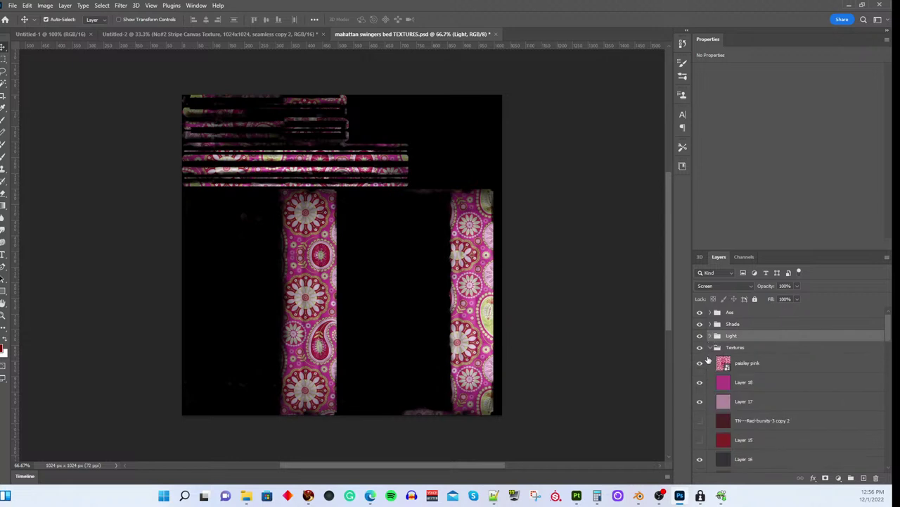
Step: Hide Layer 18 and Layer 17 in the Textures group and collapse the group
click(700, 382)
click(700, 401)
click(710, 349)
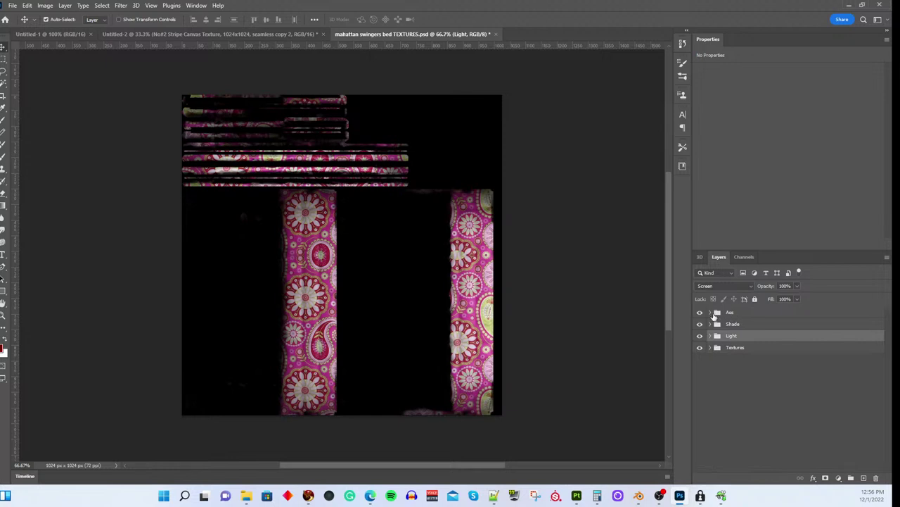
Step: Review the layers in the Aos group and check the blend modes of the Aos and Shade groups
click(710, 312)
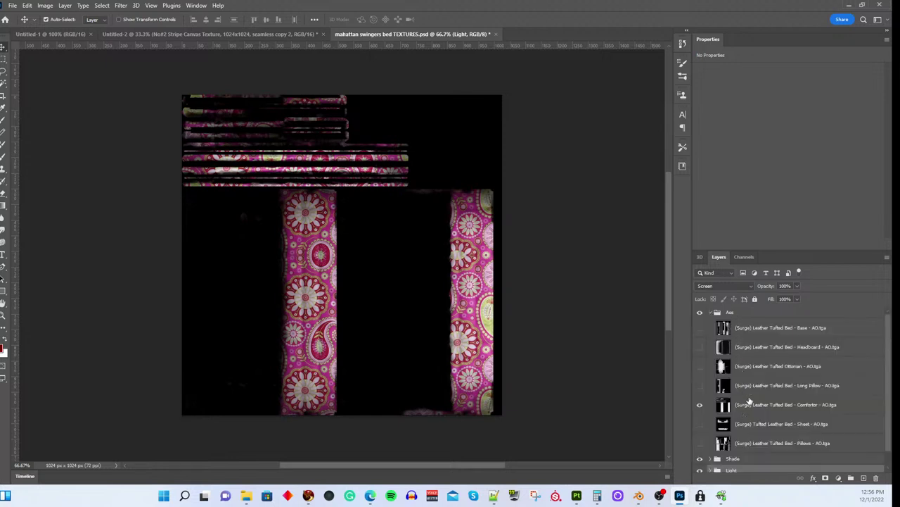
click(722, 315)
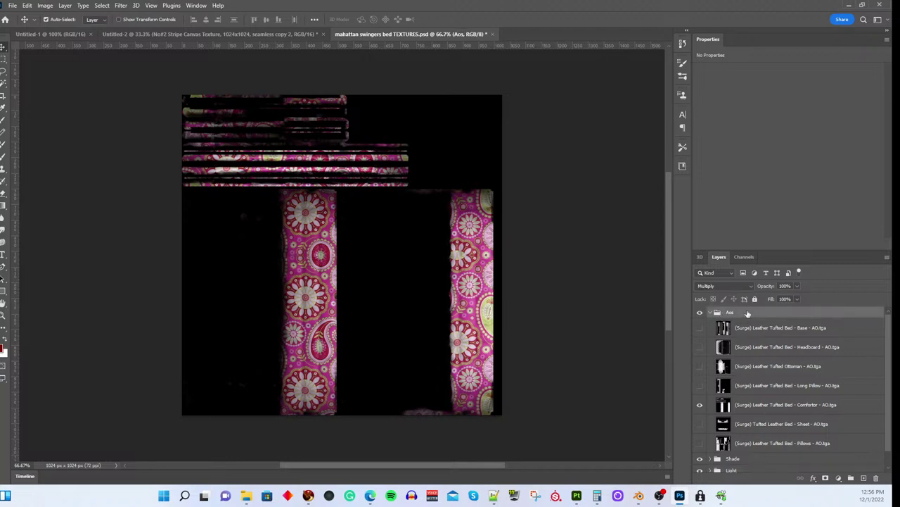
click(710, 313)
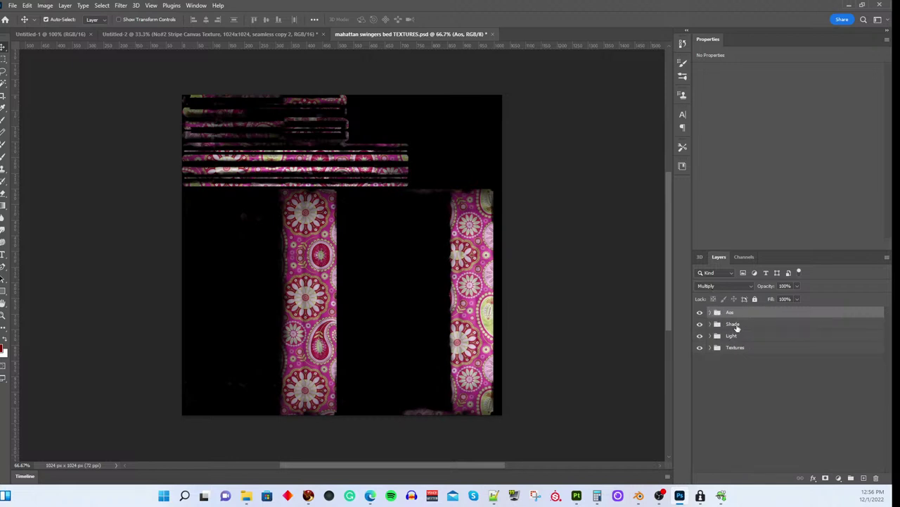
click(733, 325)
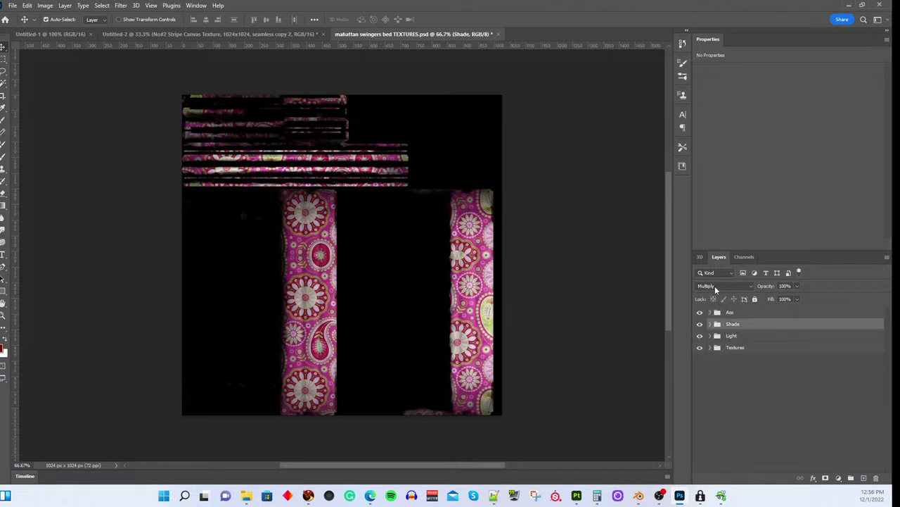
Step: Set the Light group's blend mode to Screen
click(732, 337)
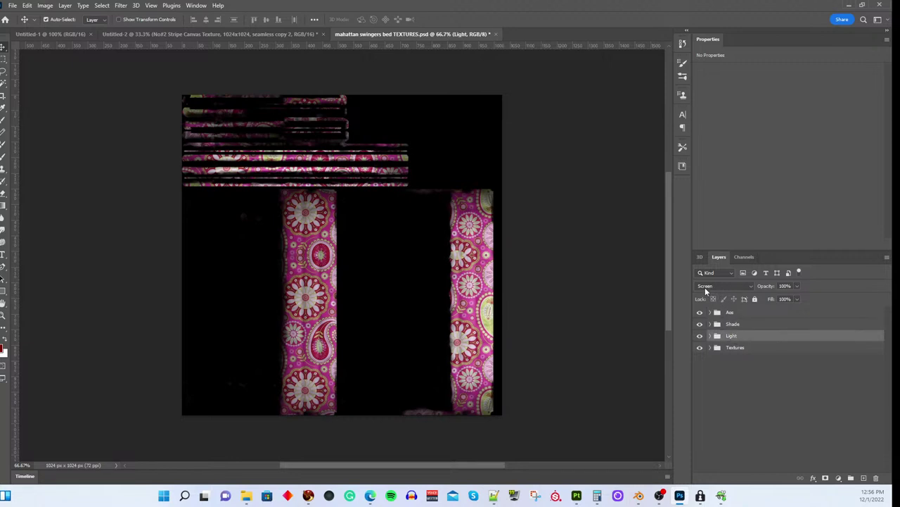
click(722, 286)
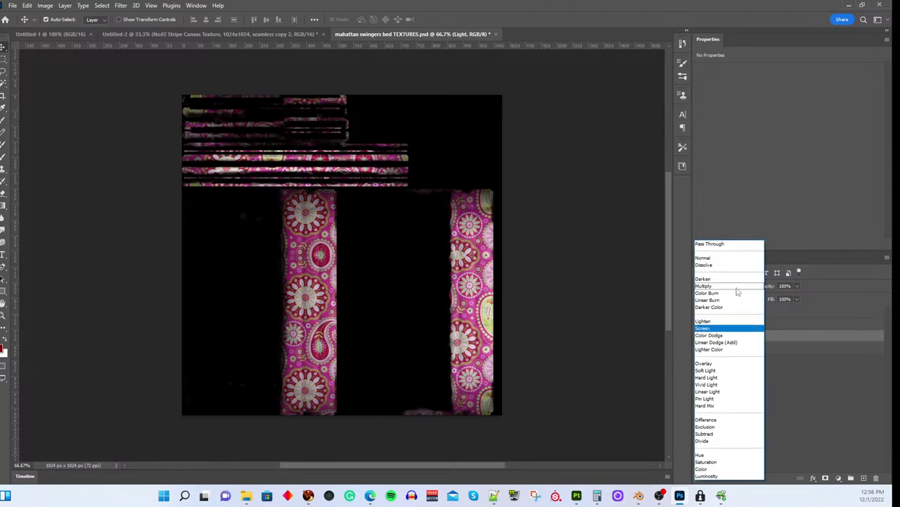
click(711, 328)
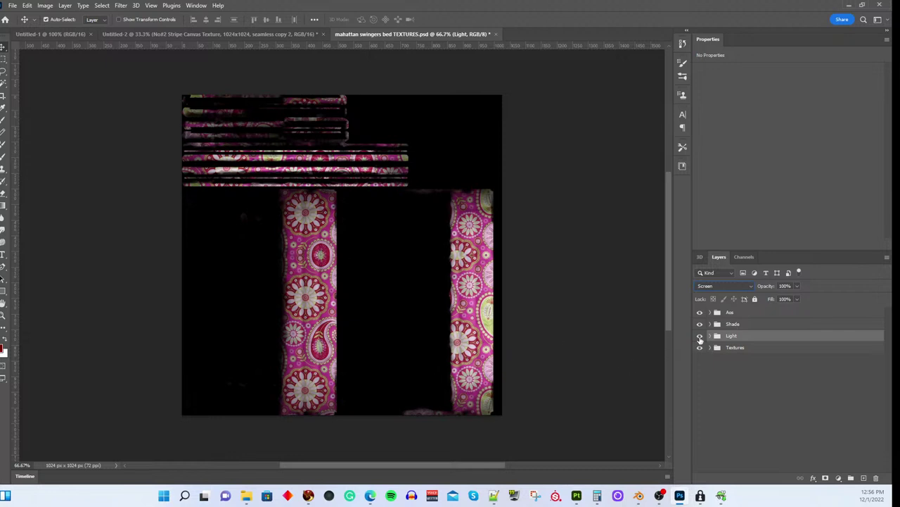
Step: Compare the comforter texture with the Light and Shade groups hidden and shown, leaving both groups visible
click(700, 337)
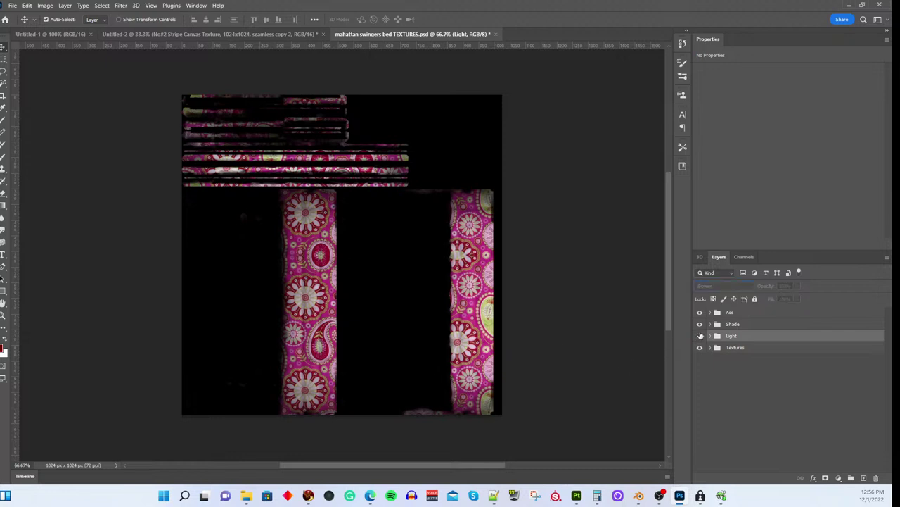
click(700, 325)
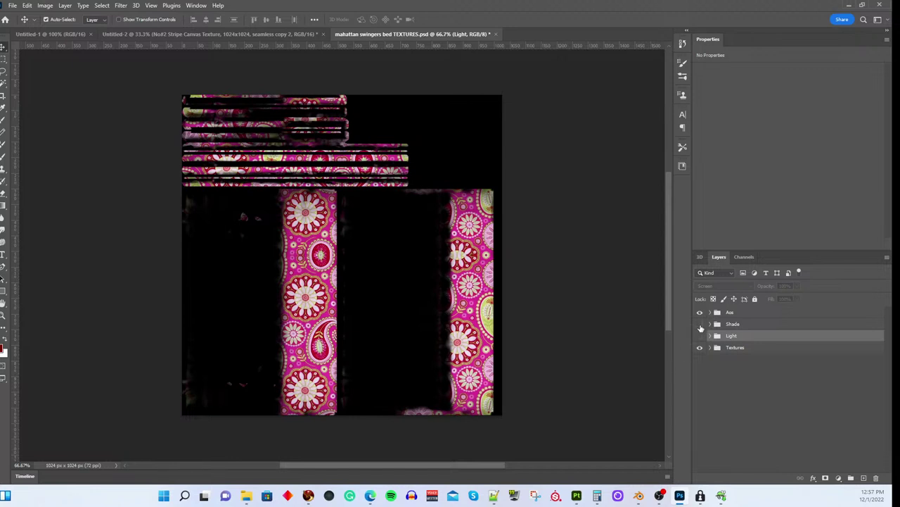
click(700, 325)
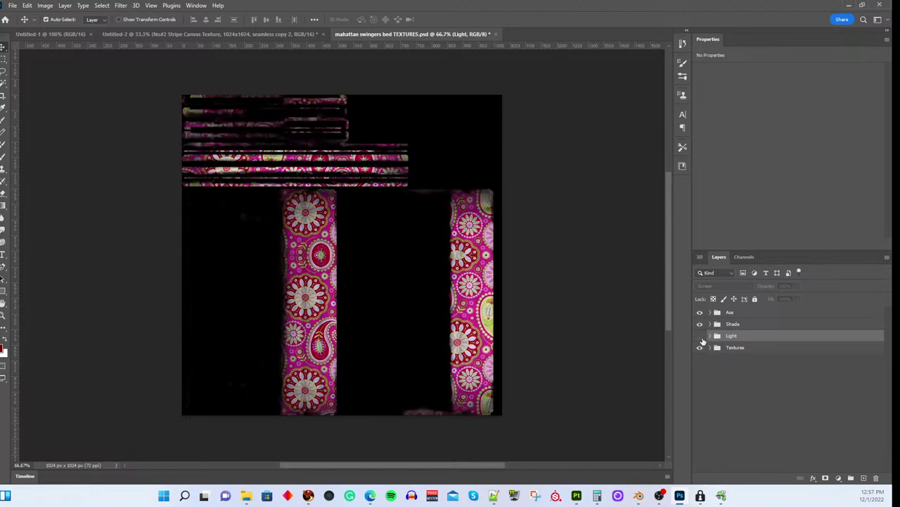
click(700, 337)
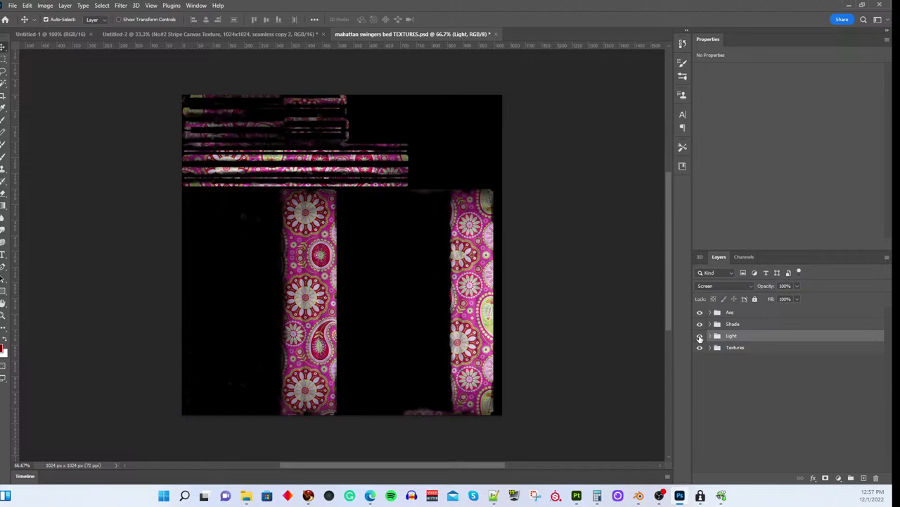
click(700, 335)
click(701, 324)
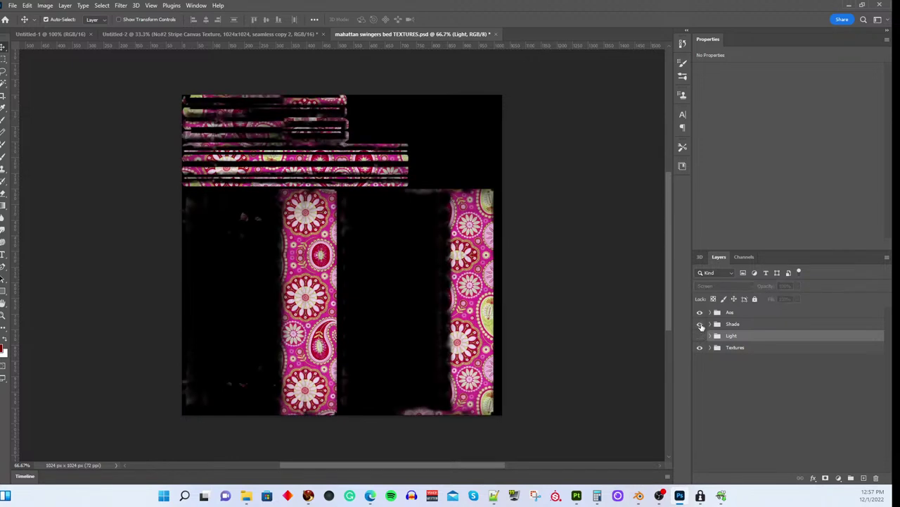
click(701, 324)
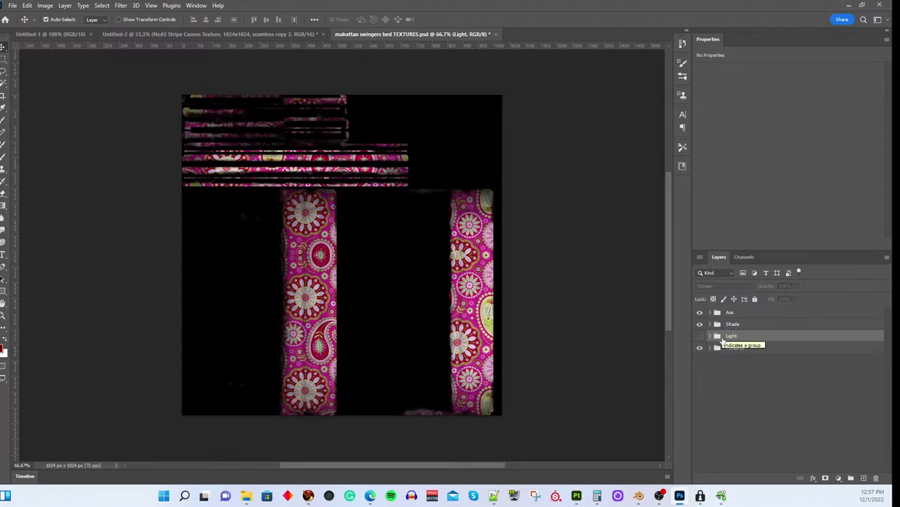
click(700, 336)
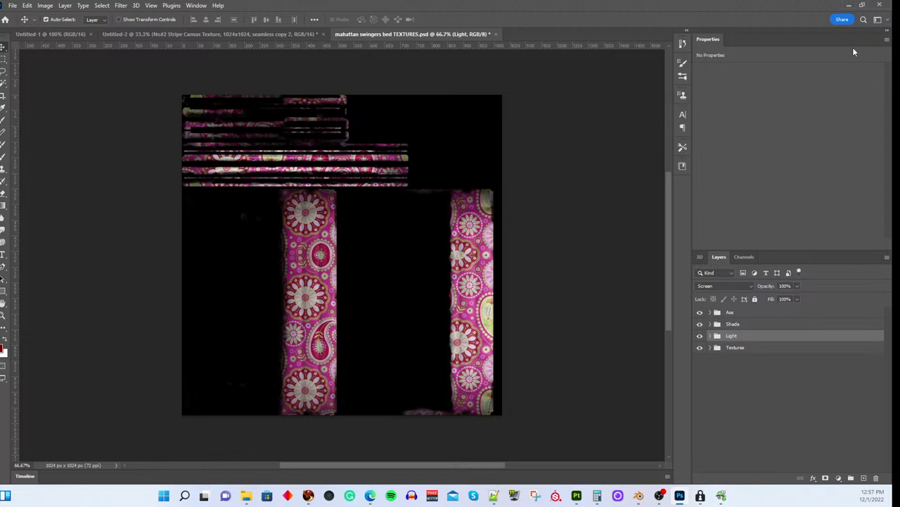
Step: Switch to Firestorm and search the inventory for "manhattan s"
click(309, 495)
scroll(527, 342, down, 4)
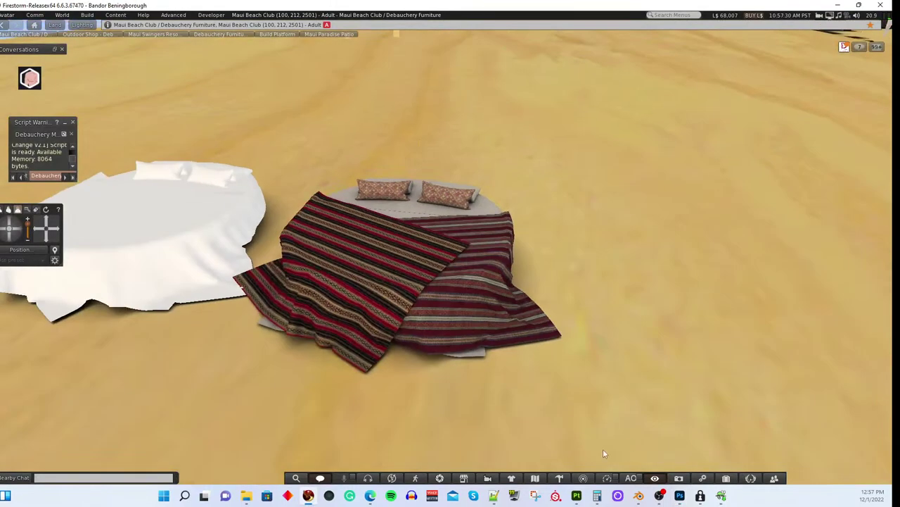
click(726, 477)
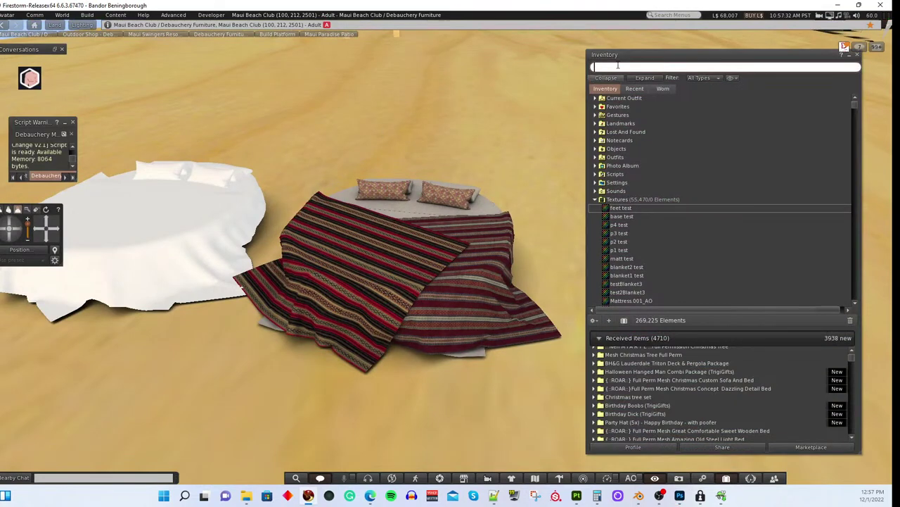
text(manhattan s)
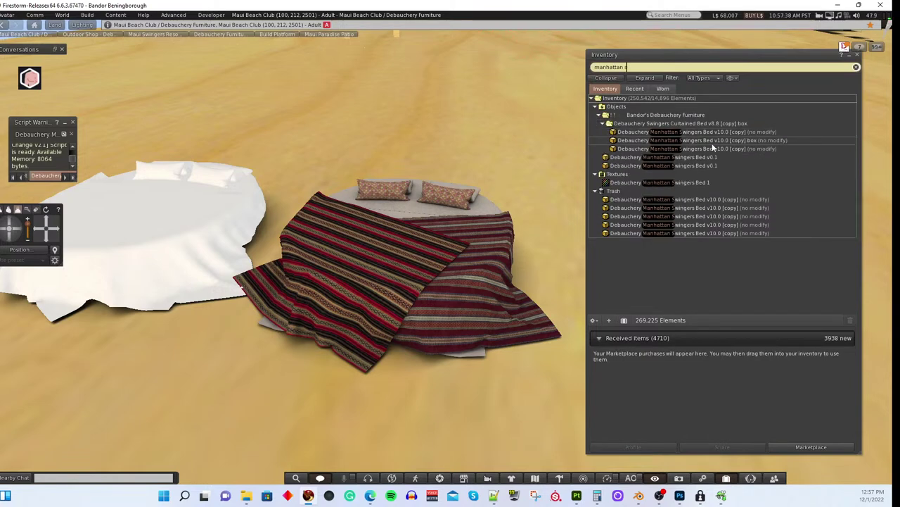
Step: Place the Debauchery Manhattan Swingers Bed v10.0 [copy] from the inventory on the open sand beside the round beds
click(716, 132)
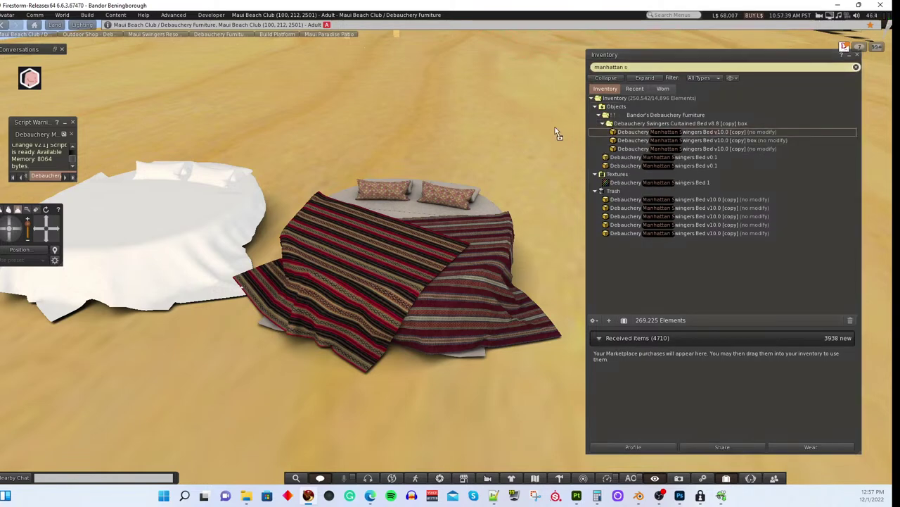
alt+click(519, 136)
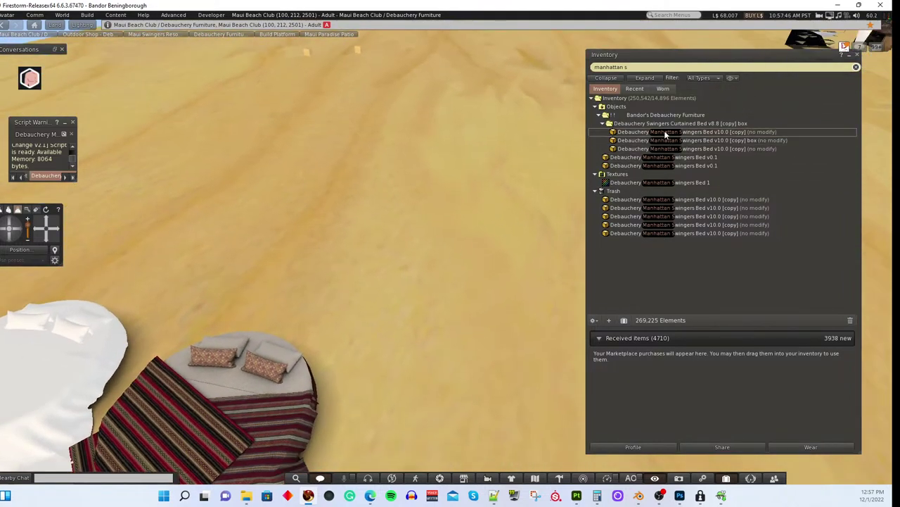
drag(666, 134, 394, 183)
alt+click(445, 192)
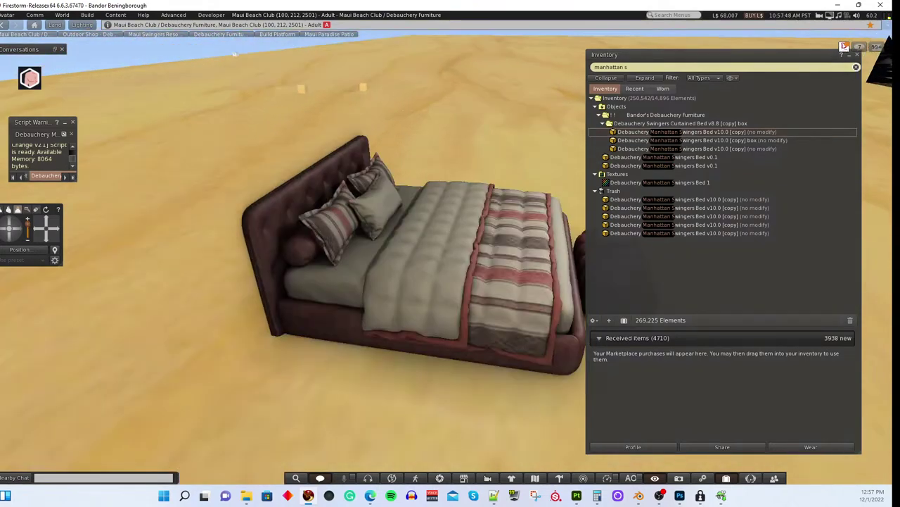
Step: Change the placed Manhattan bed's texture theme to the pink paisley design
scroll(477, 251, up, 5)
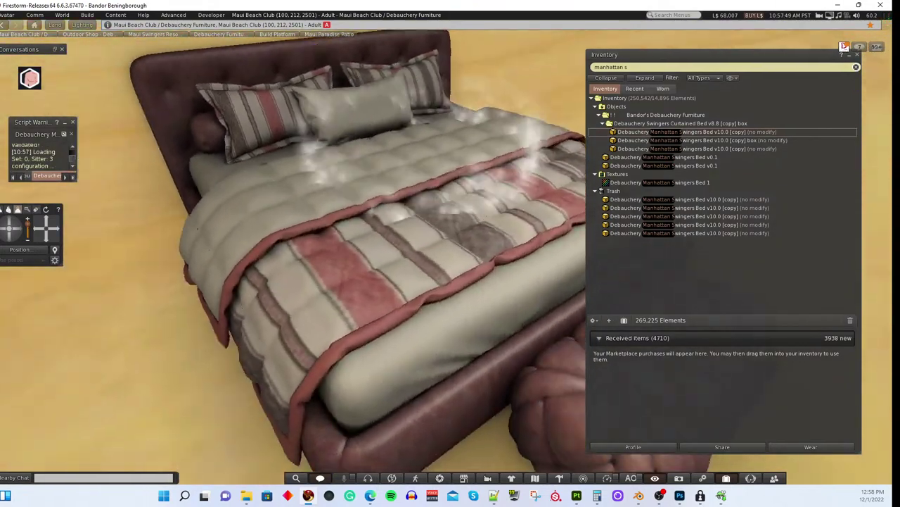
scroll(446, 246, down, 5)
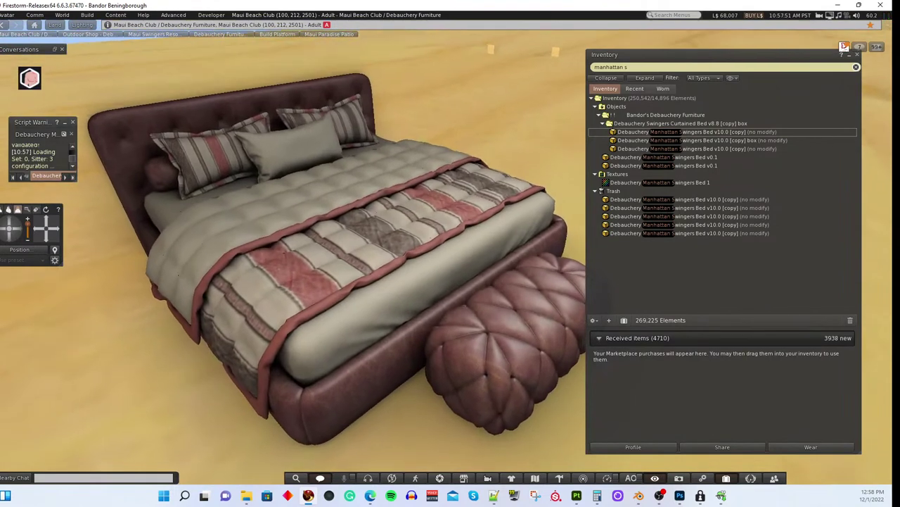
drag(446, 254, 446, 254)
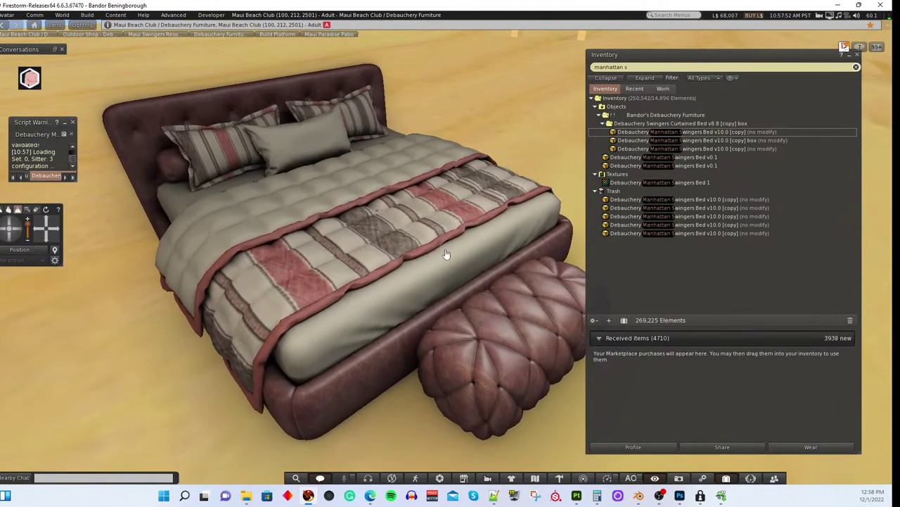
click(235, 163)
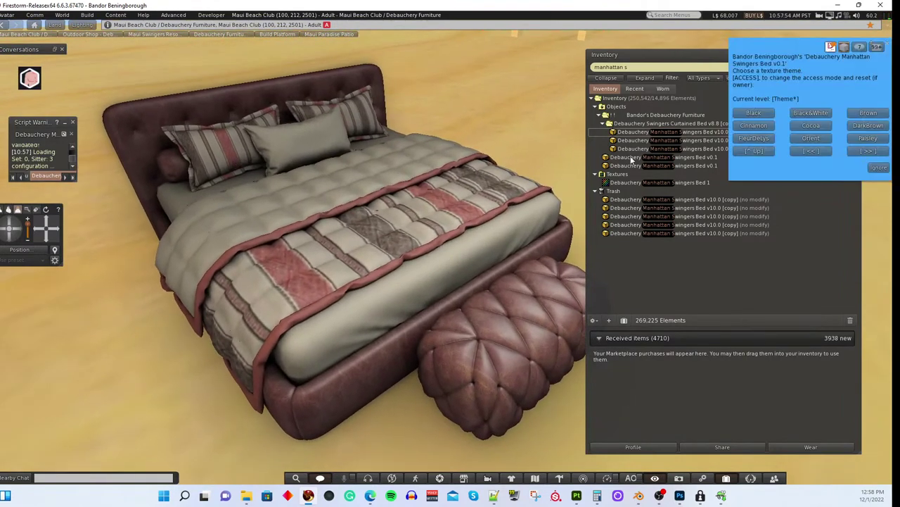
click(765, 138)
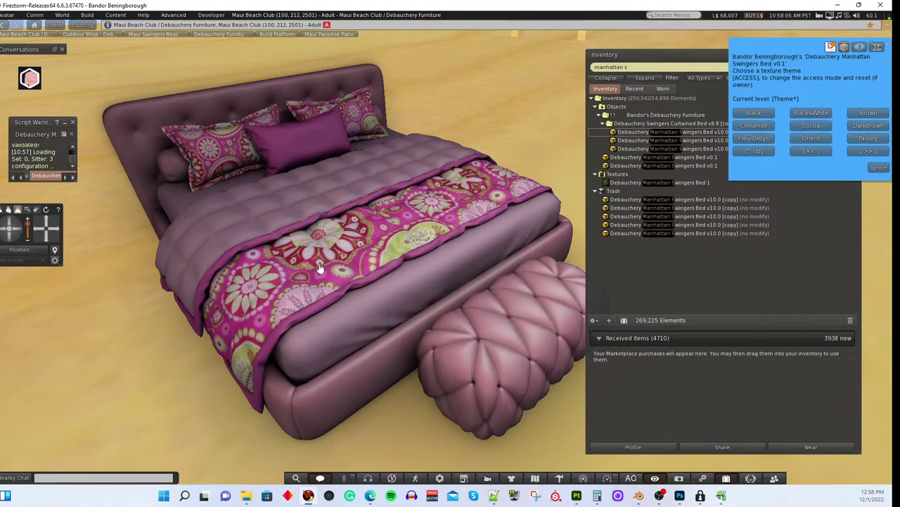
Step: Examine the paisley comforter up close and check the shader options in the graphics preferences
scroll(319, 267, up, 5)
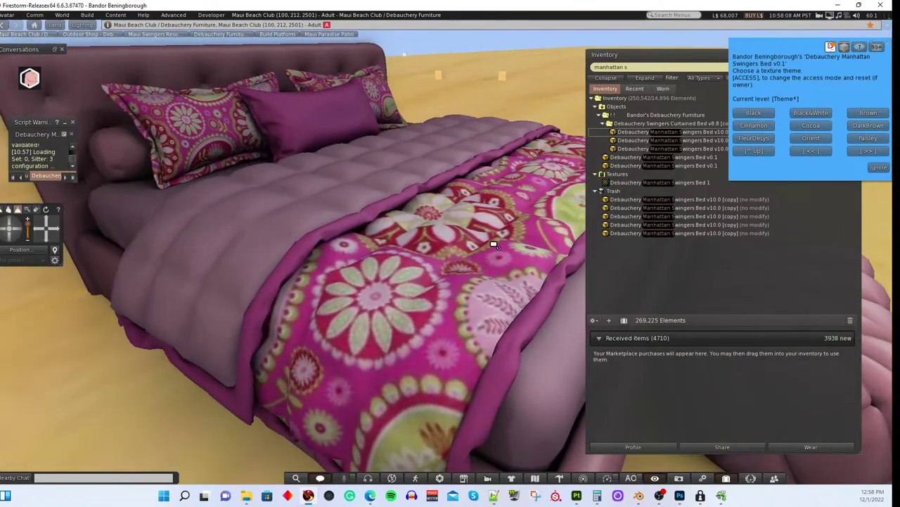
scroll(494, 245, up, 3)
key(ctrl+p)
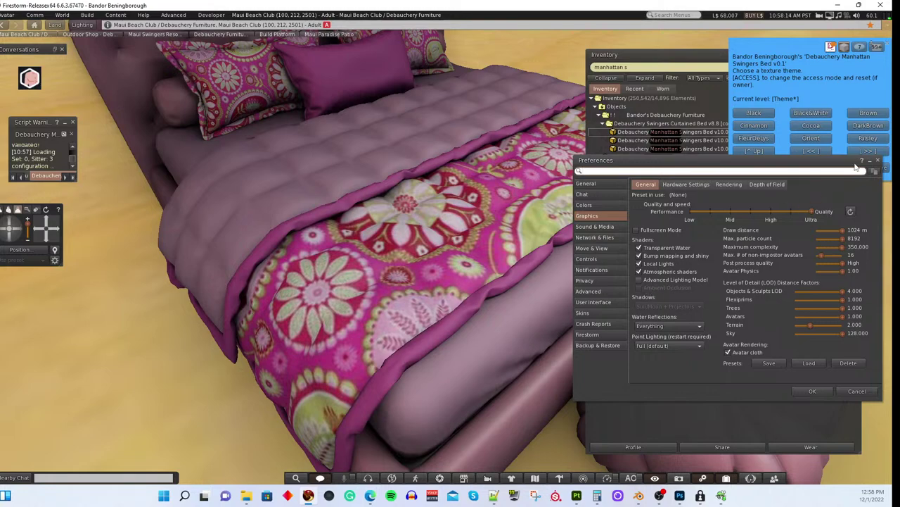
click(878, 162)
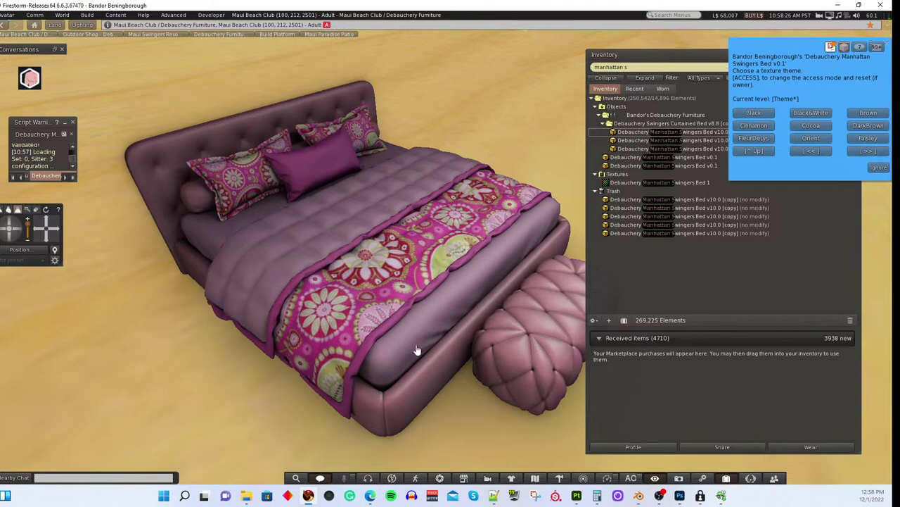
Step: Enable Advanced Lighting Model and Ambient Occlusion in the graphics preferences and apply the settings
key(ctrl+p)
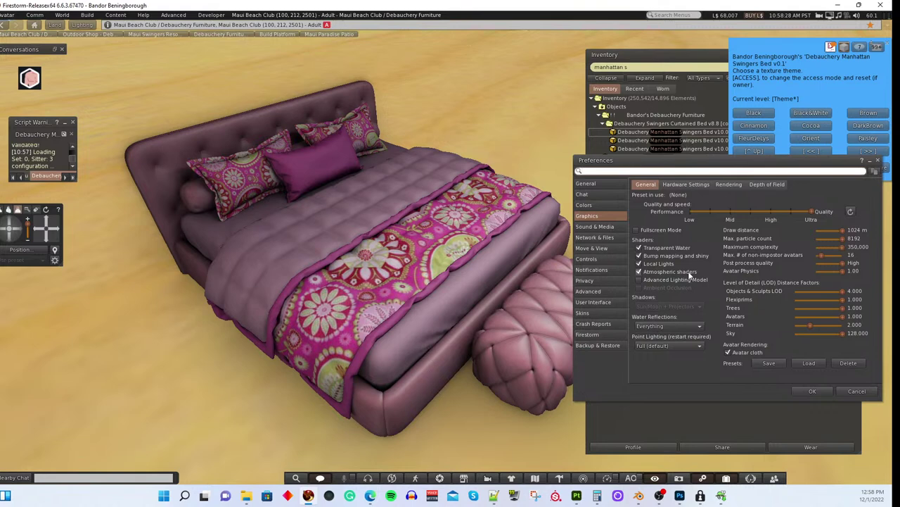
click(638, 280)
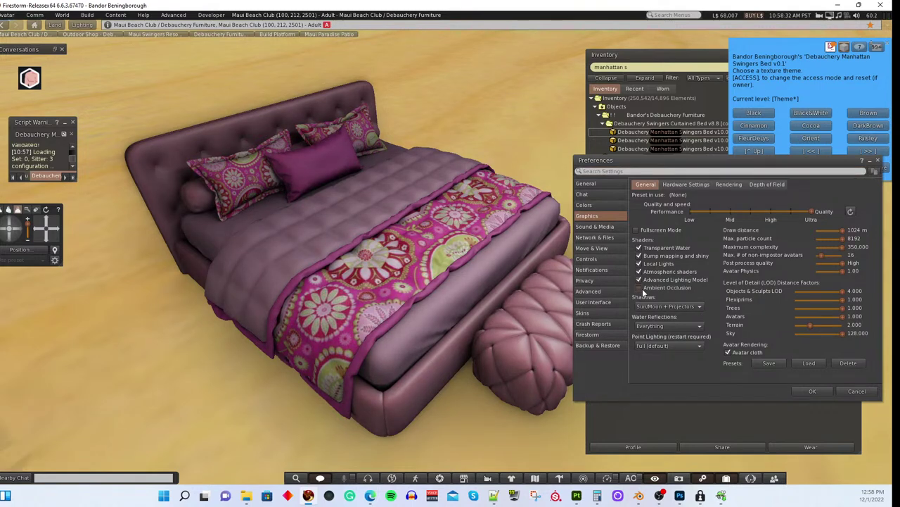
click(639, 287)
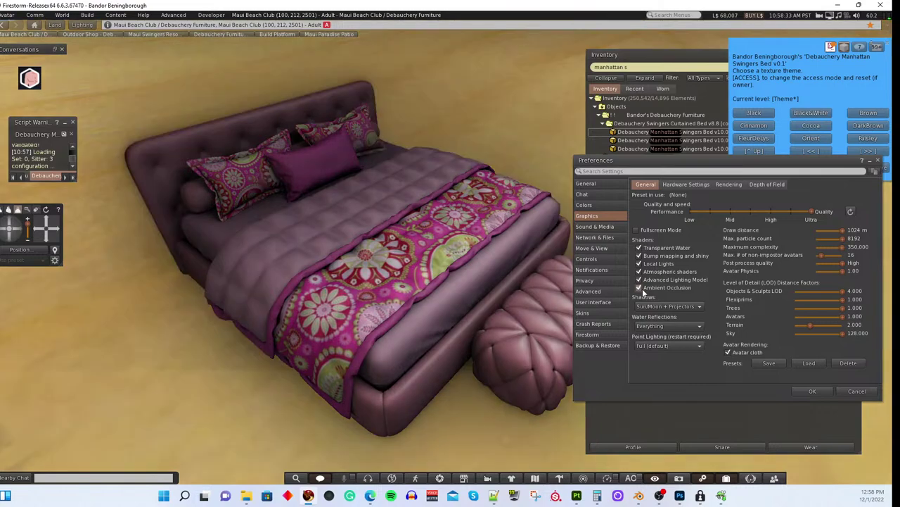
click(813, 392)
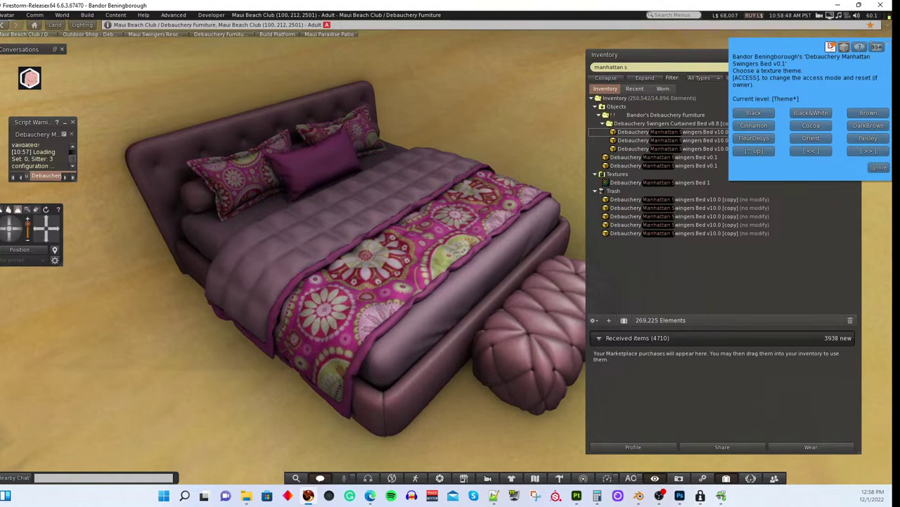
Step: Examine the Manhattan bed's shading from several angles, both close up and from farther away
drag(433, 246, 485, 250)
scroll(485, 251, up, 5)
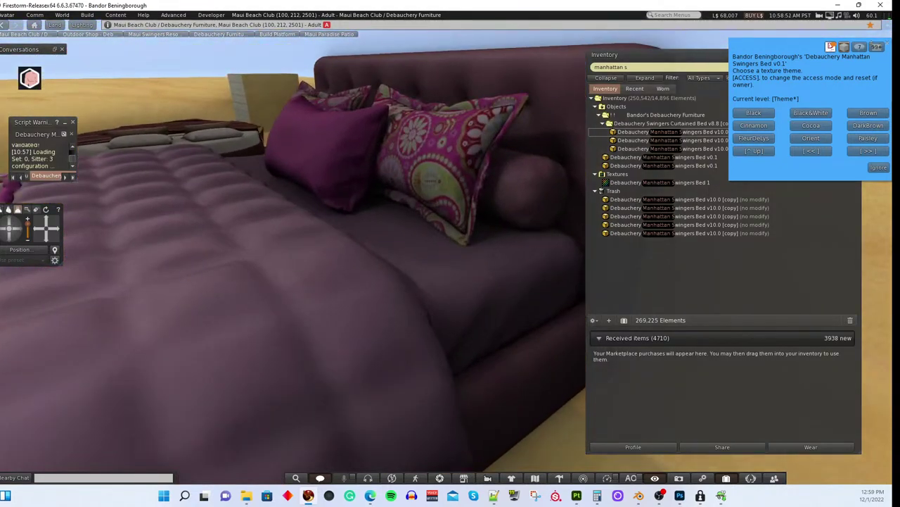
scroll(436, 260, down, 5)
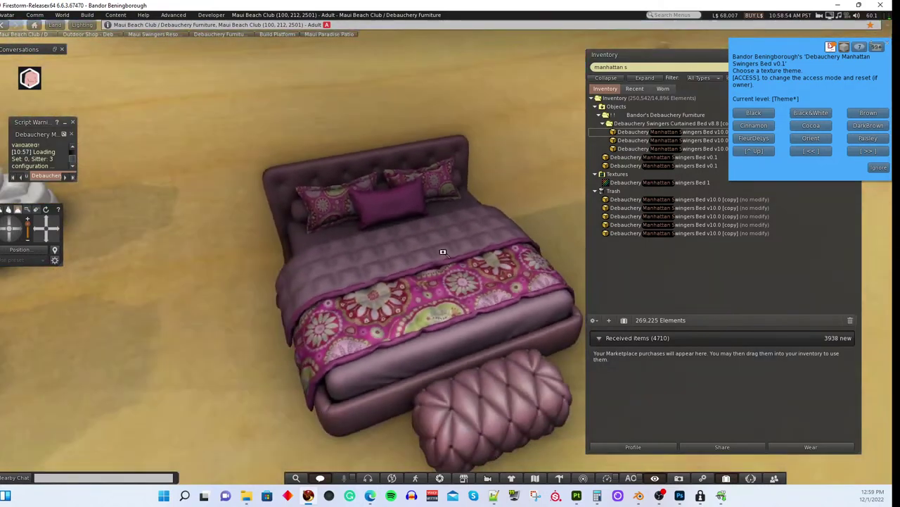
scroll(404, 285, down, 4)
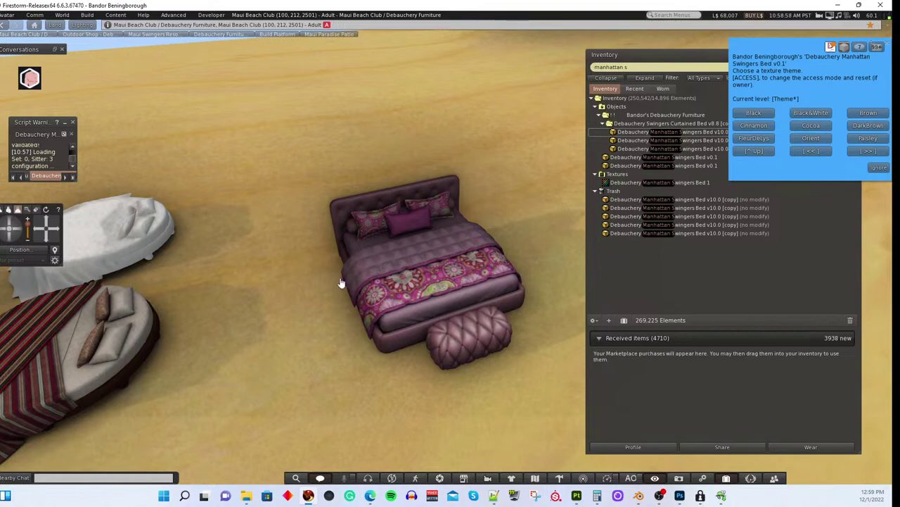
Step: Rotate the Manhattan bed to face the same way as the two round beds and position it just behind them
drag(401, 277, 493, 277)
drag(311, 246, 312, 245)
right_click(536, 217)
click(546, 232)
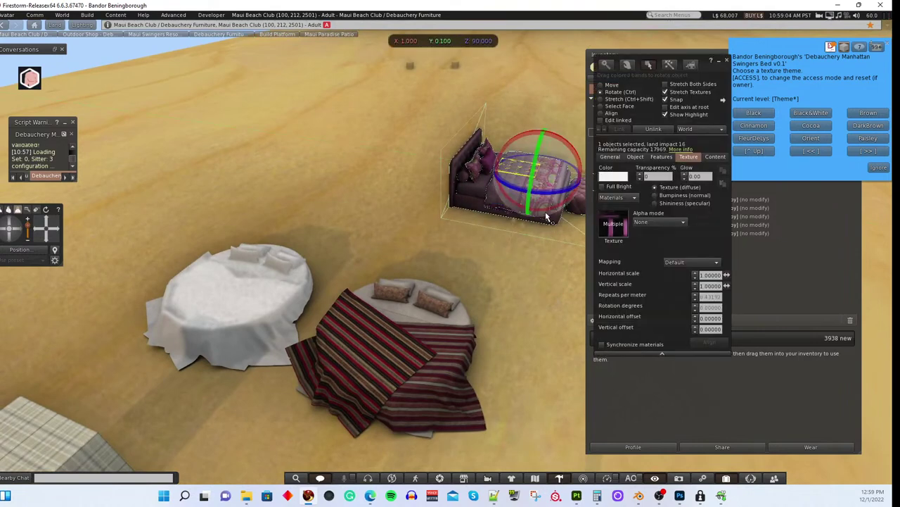
drag(489, 169, 412, 192)
scroll(415, 204, down, 10)
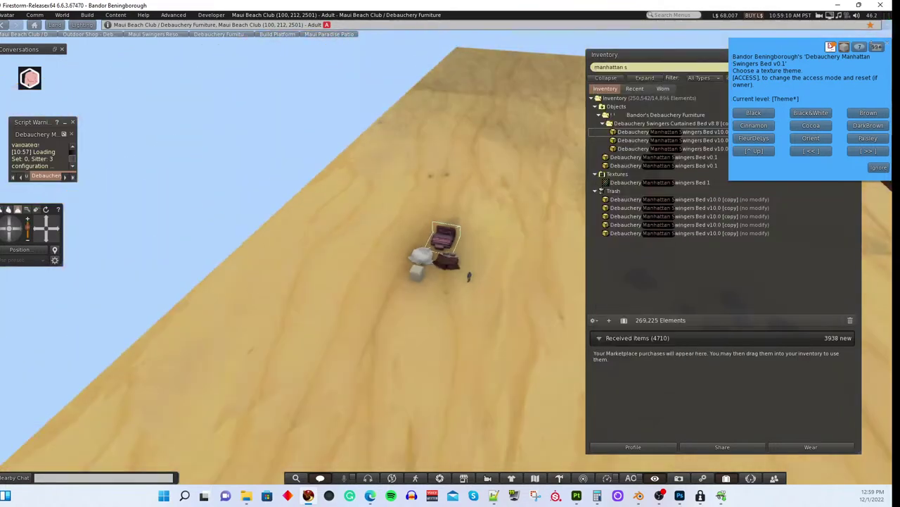
scroll(415, 204, up, 12)
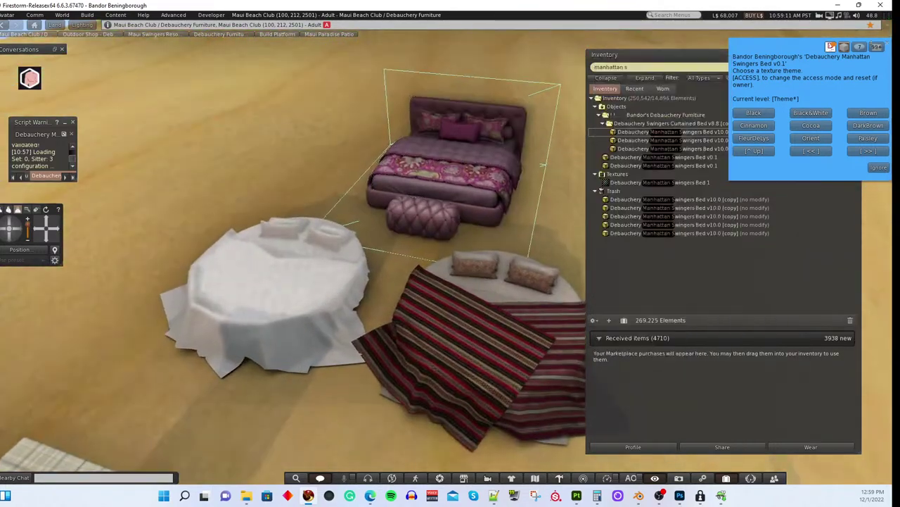
scroll(449, 273, up, 5)
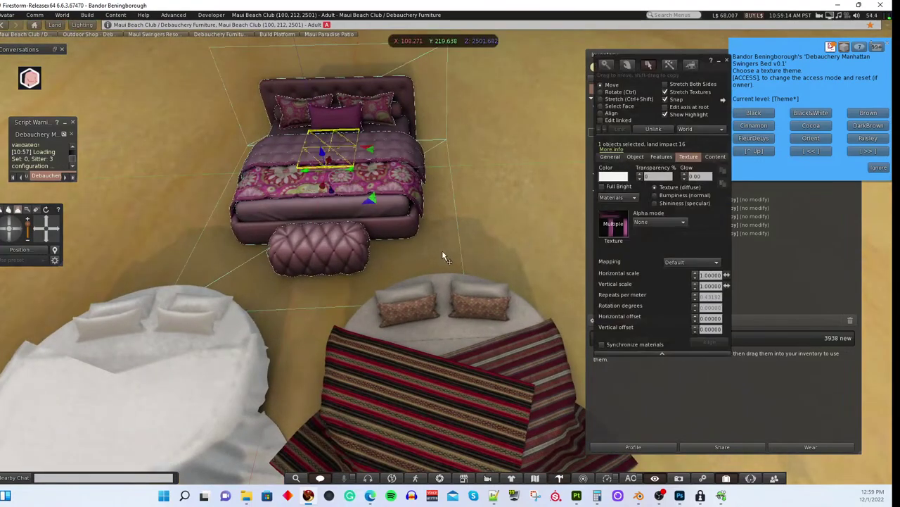
click(727, 60)
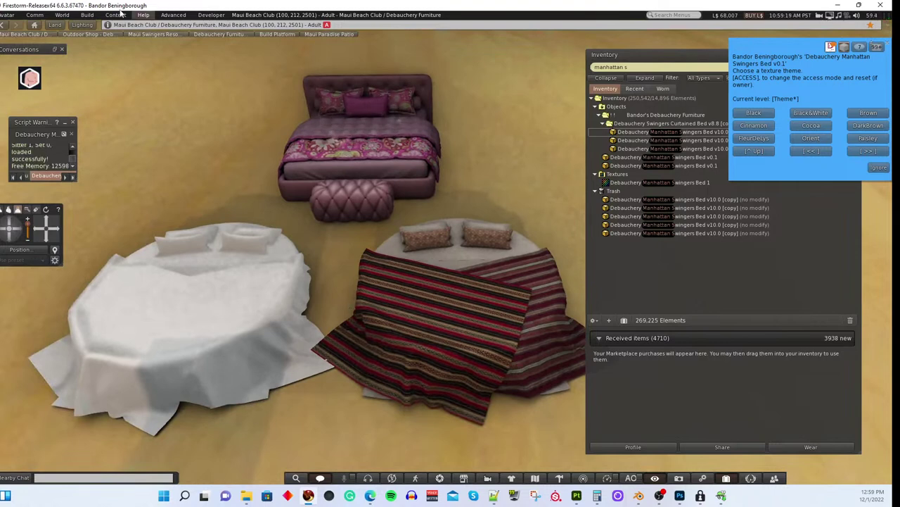
Step: Create a sphere on the ground in front of the round beds and make it a light source
click(90, 15)
click(98, 28)
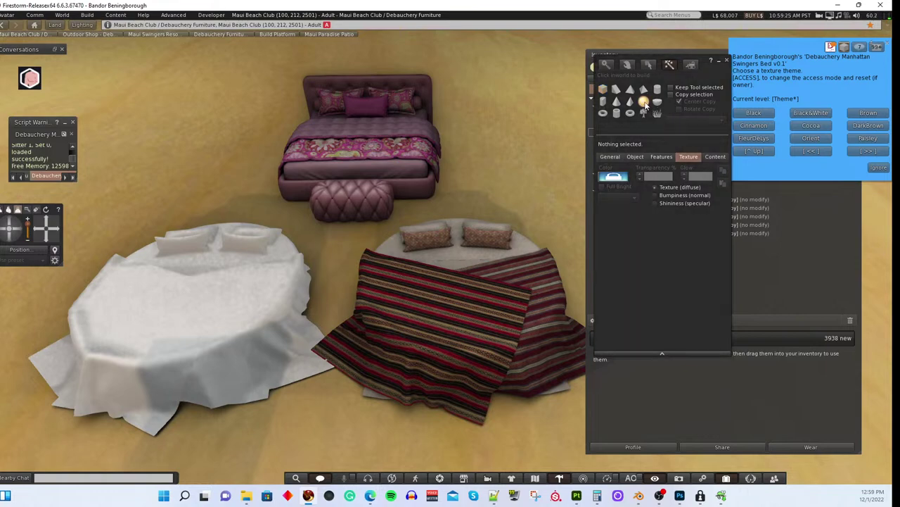
click(342, 401)
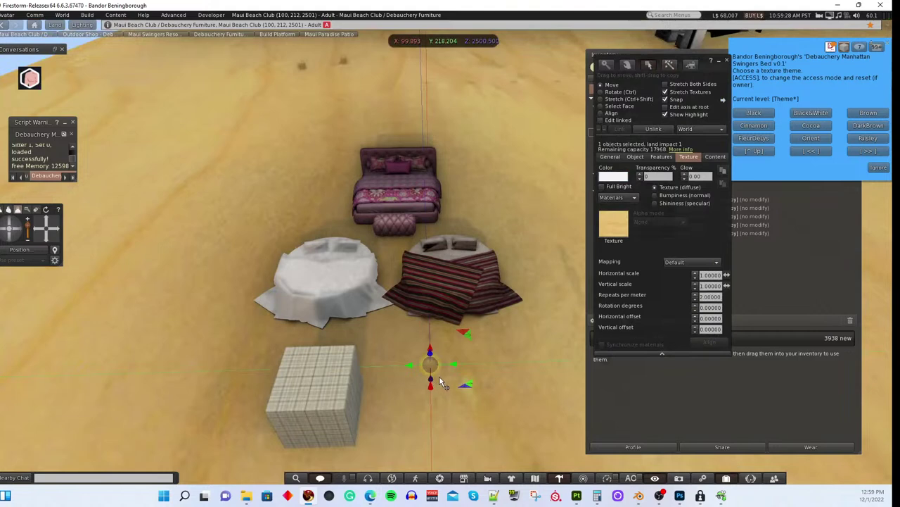
click(661, 157)
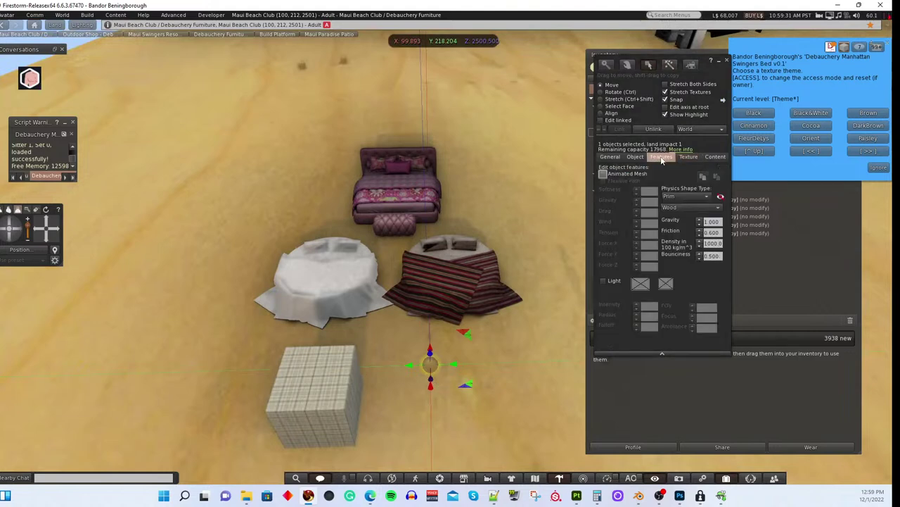
click(601, 280)
Step: Raise the light sphere above the beds, place it near the Manhattan bed's headboard, and inspect its lighting from several angles
drag(430, 352, 361, 257)
scroll(362, 258, up, 5)
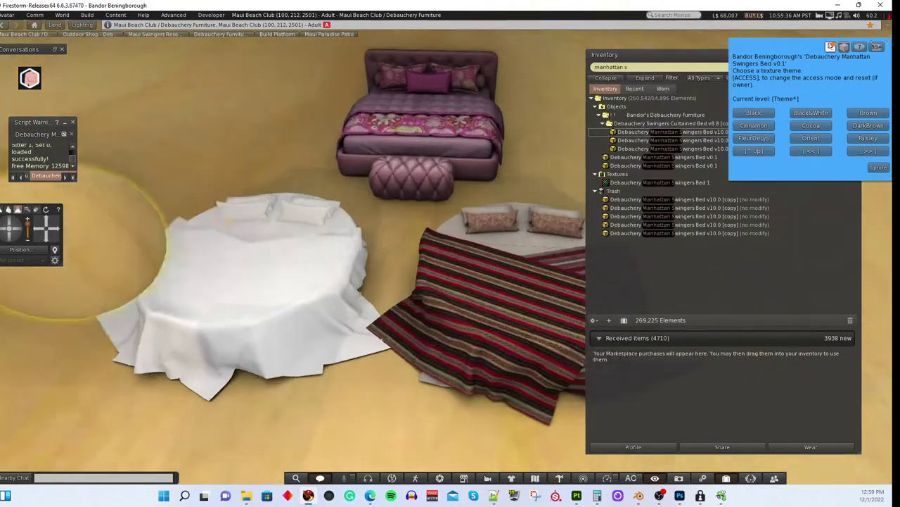
scroll(362, 258, down, 5)
drag(518, 141, 441, 260)
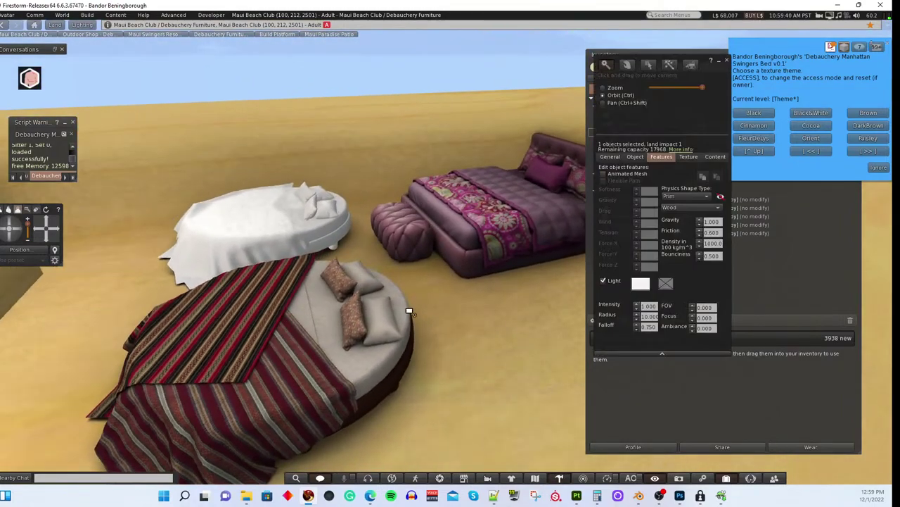
drag(409, 311, 216, 198)
drag(163, 125, 377, 130)
key(Escape)
key(ctrl+3)
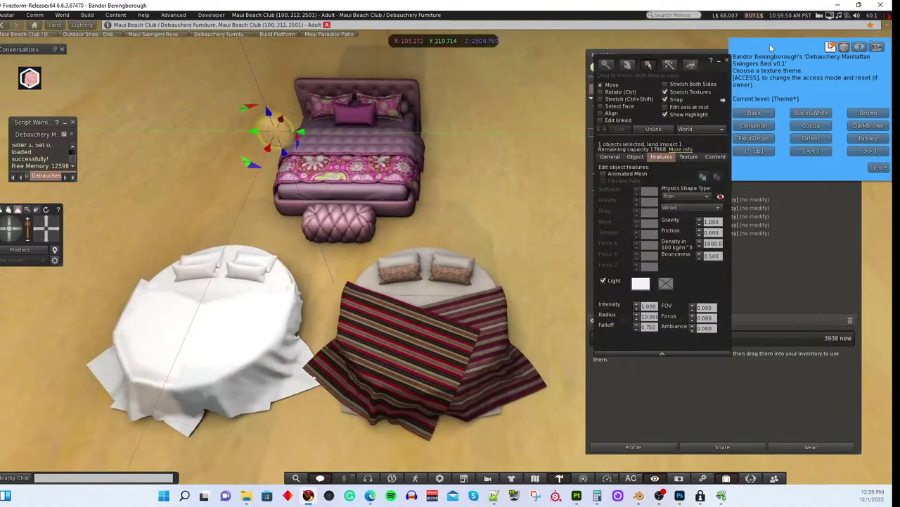
click(728, 62)
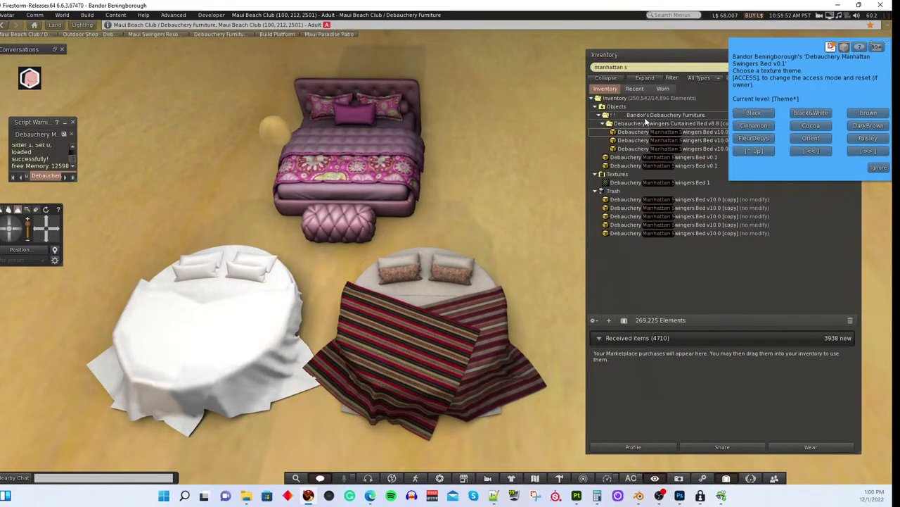